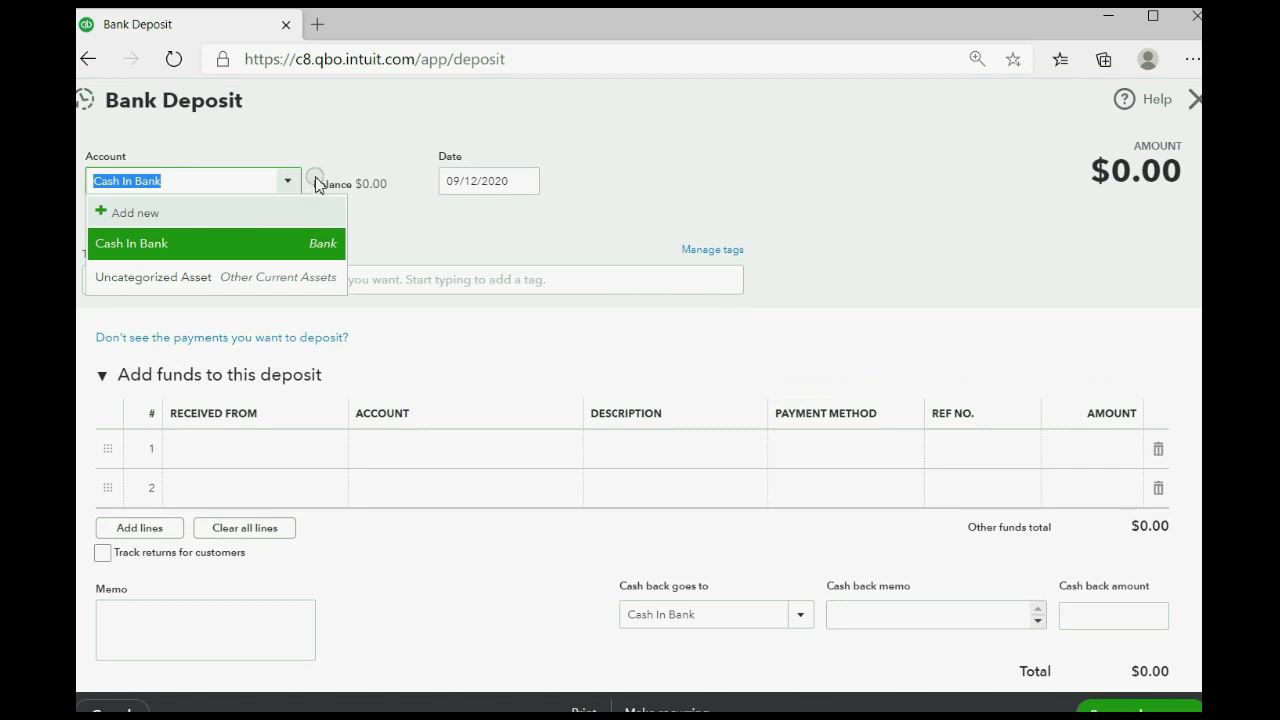
# Step: Set the bank deposit's account to Cash In Bank
pyautogui.click(275, 249)
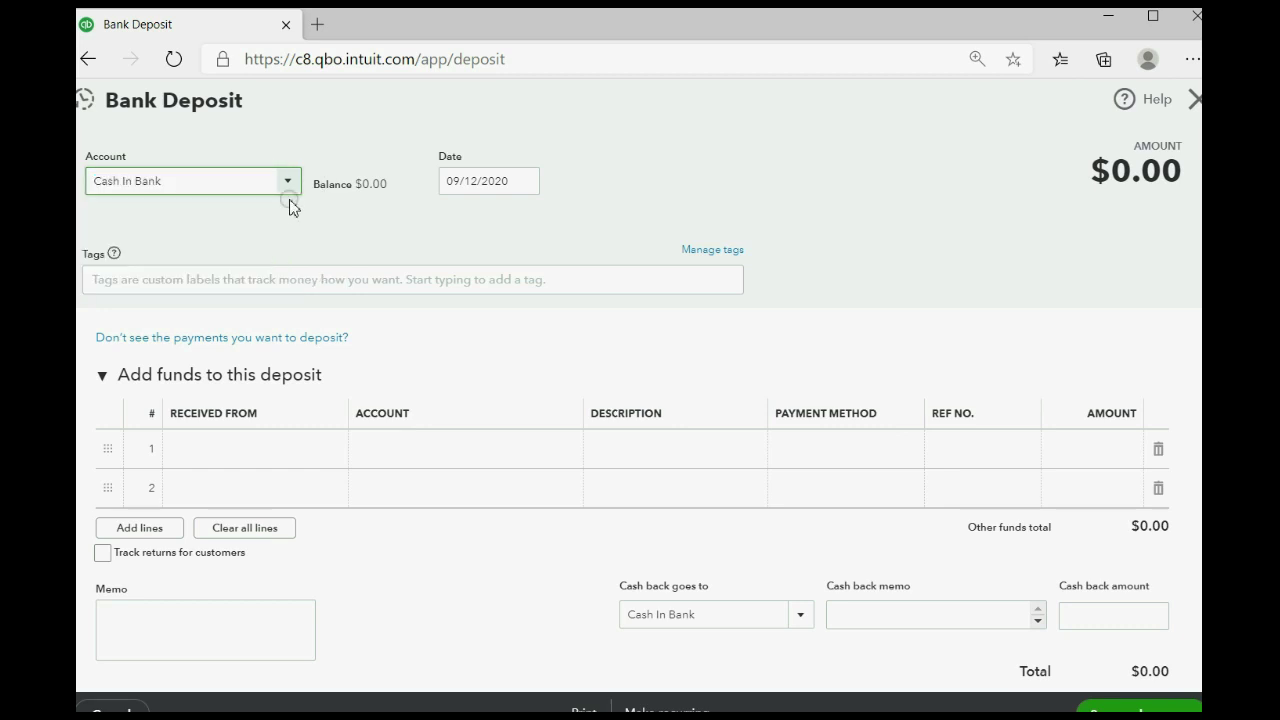
pyautogui.click(287, 185)
pyautogui.click(258, 248)
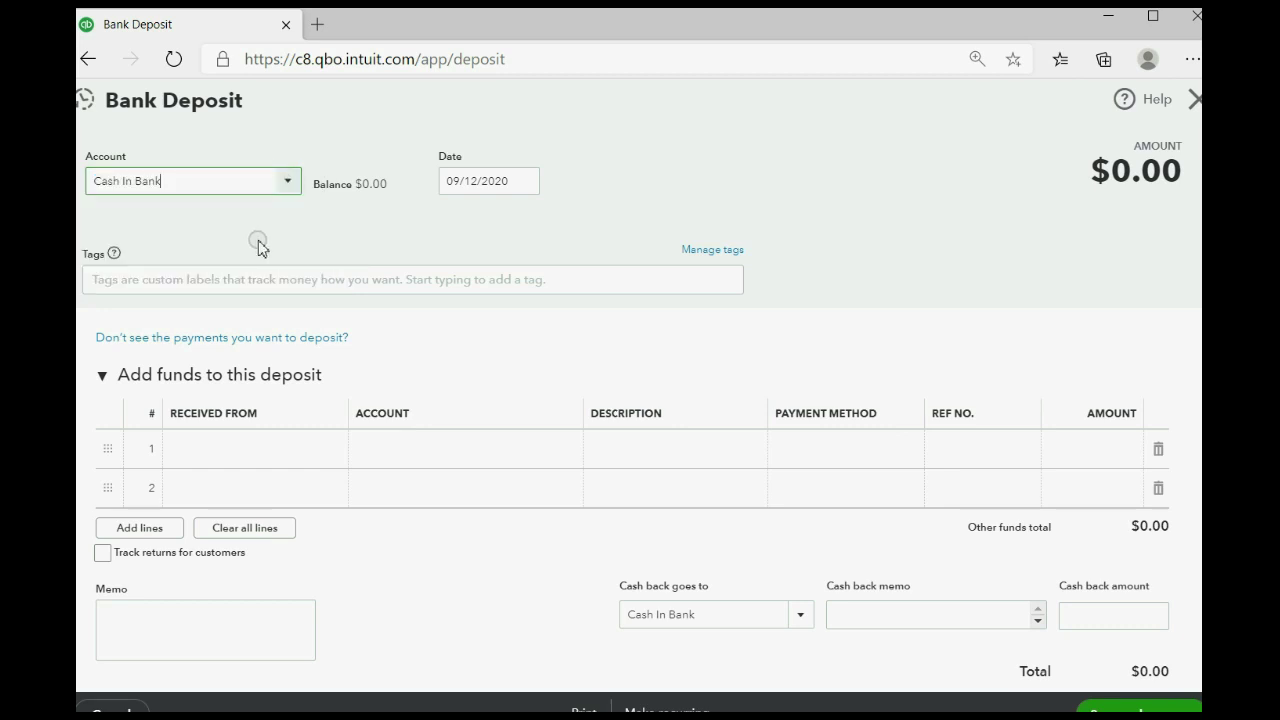
# Step: Set the bank deposit's date to 05/01/2020
pyautogui.click(526, 184)
pyautogui.click(455, 226)
pyautogui.click(455, 226)
pyautogui.click(455, 226)
pyautogui.click(455, 226)
pyautogui.click(455, 226)
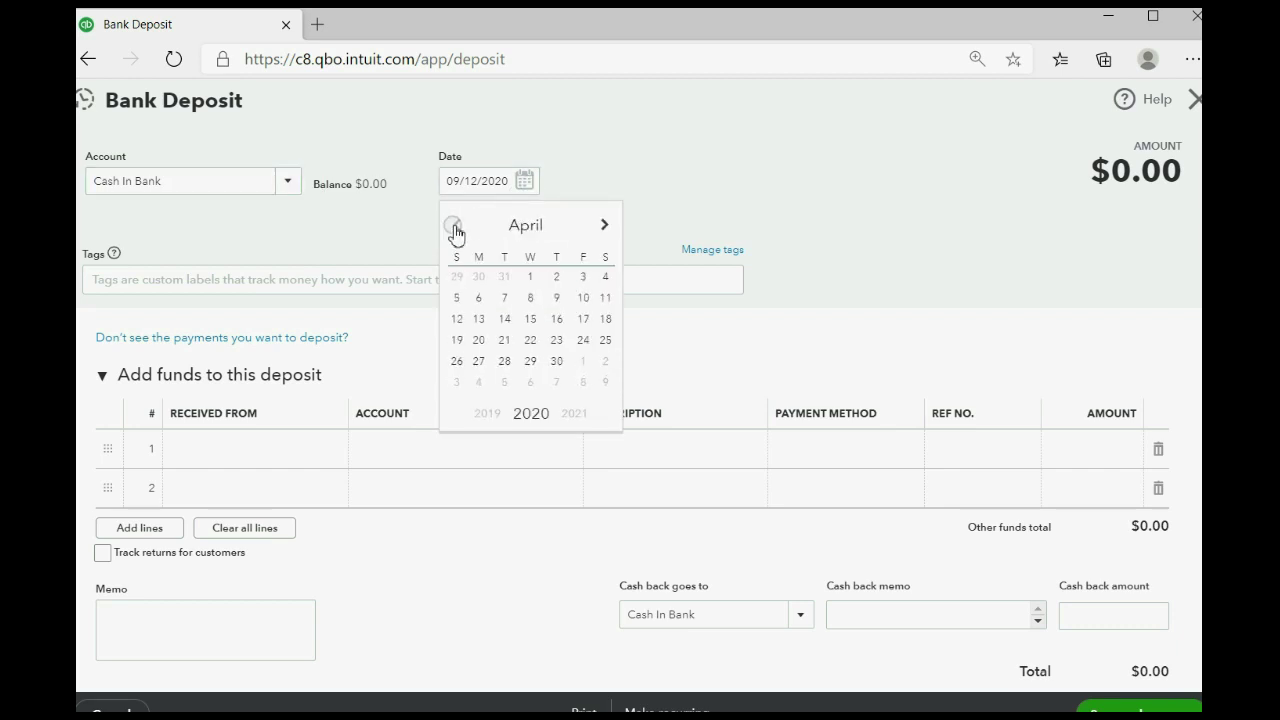
pyautogui.click(605, 230)
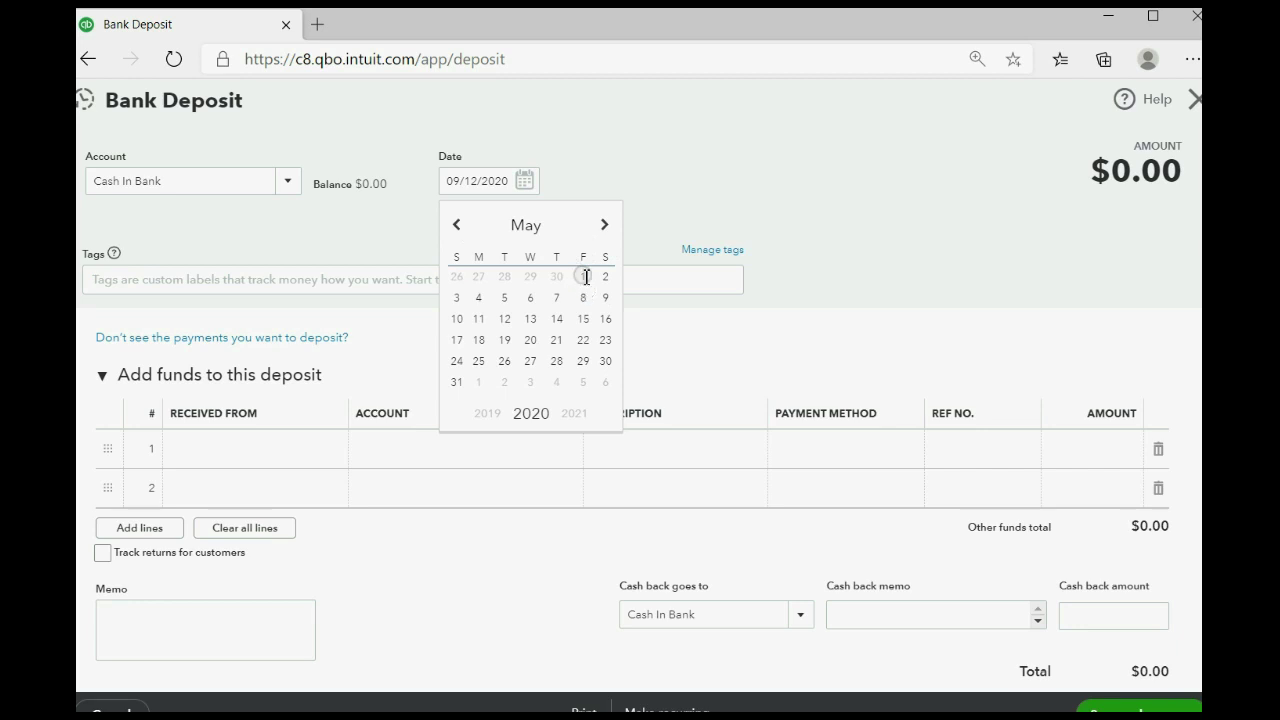
pyautogui.click(585, 279)
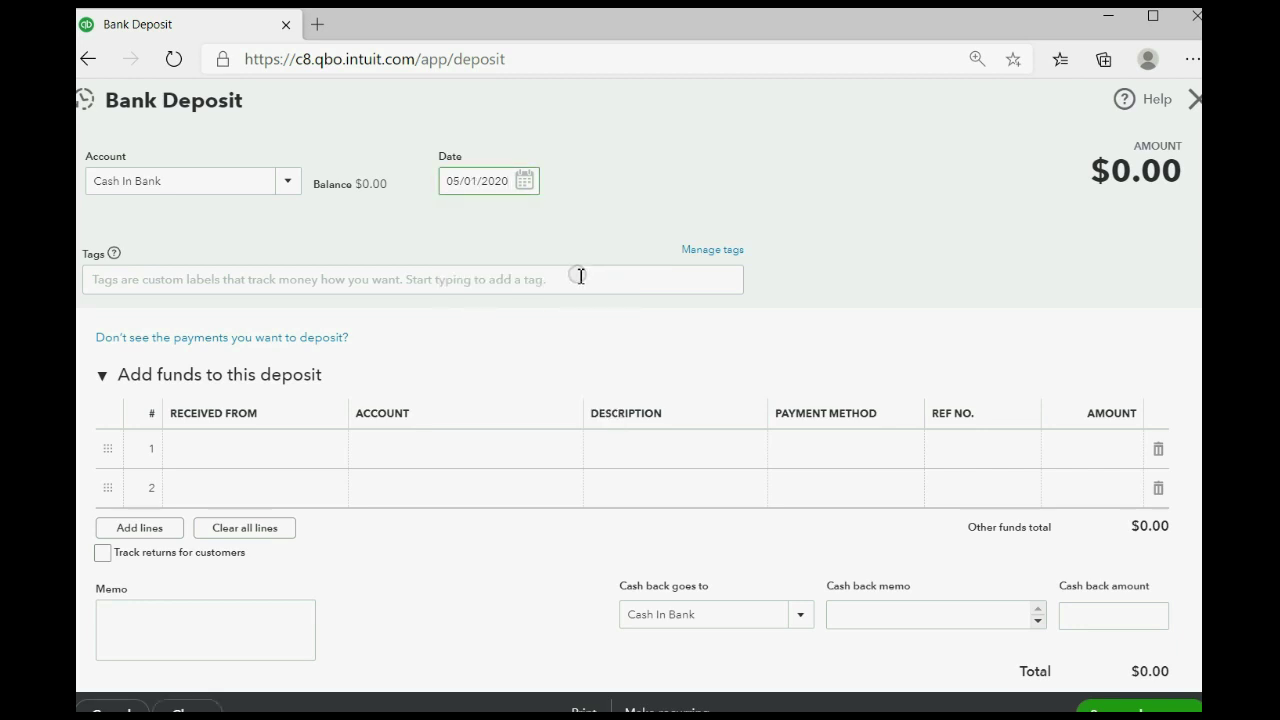
# Step: Set line 1 as received from Meadow Lane's first sub-customer and assign it to the Payable To Landlord Clients account
pyautogui.click(324, 448)
pyautogui.click(330, 449)
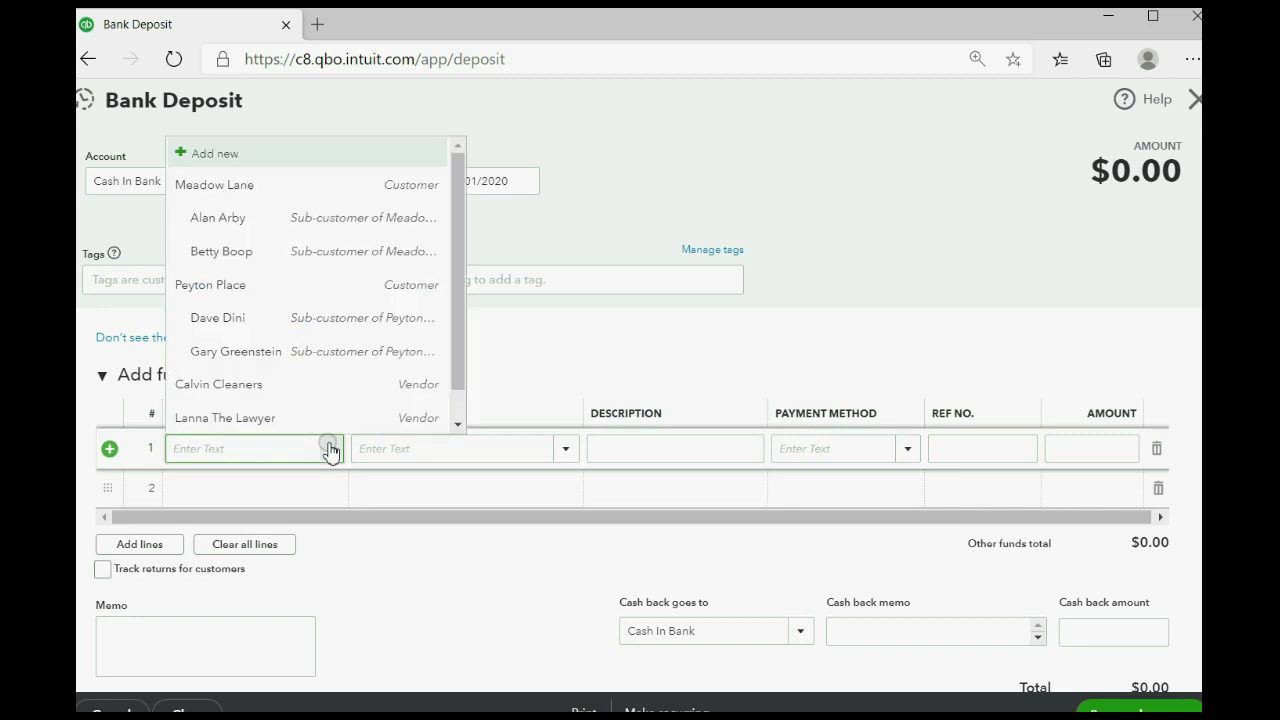
pyautogui.click(287, 221)
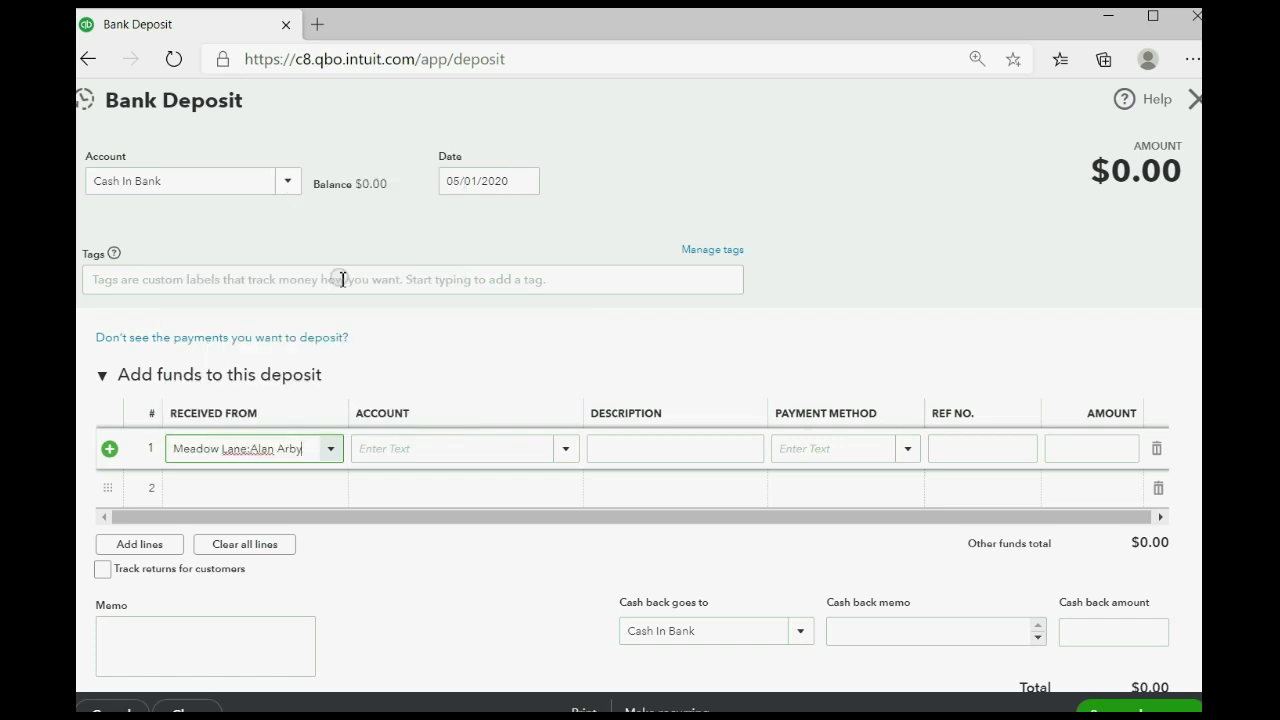
pyautogui.click(566, 452)
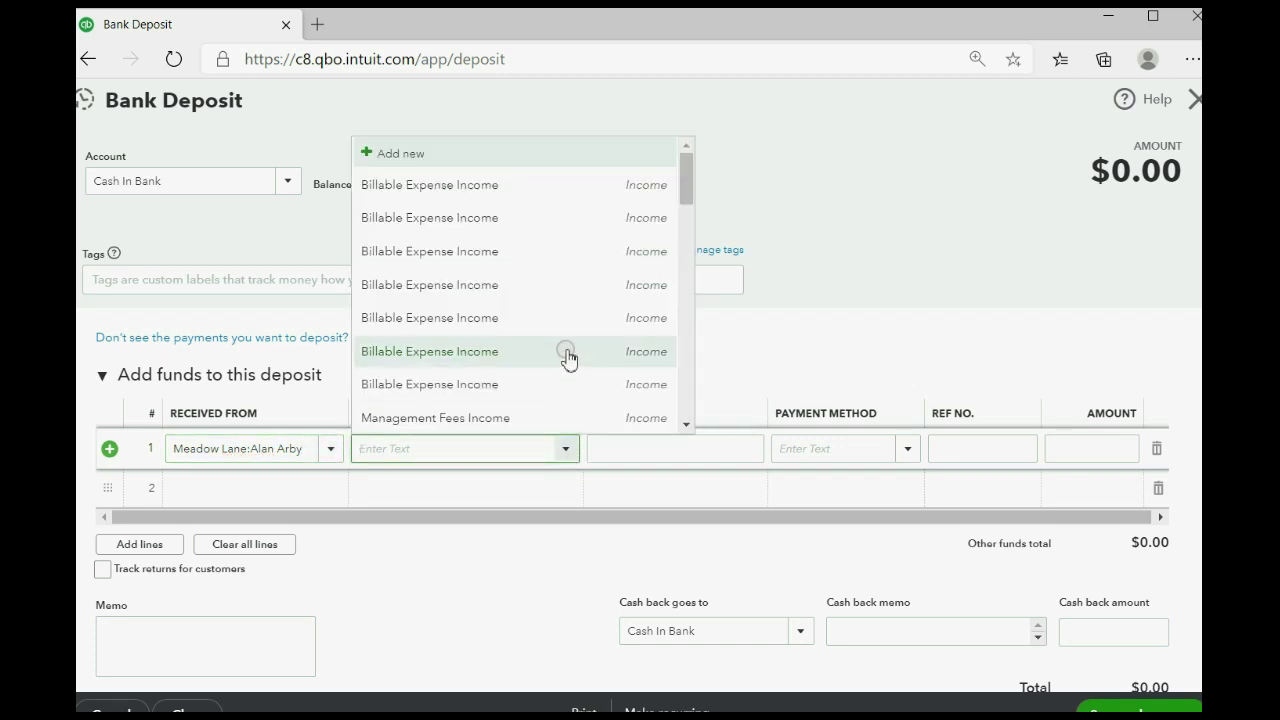
pyautogui.moveTo(686, 166); pyautogui.dragTo(690, 258)
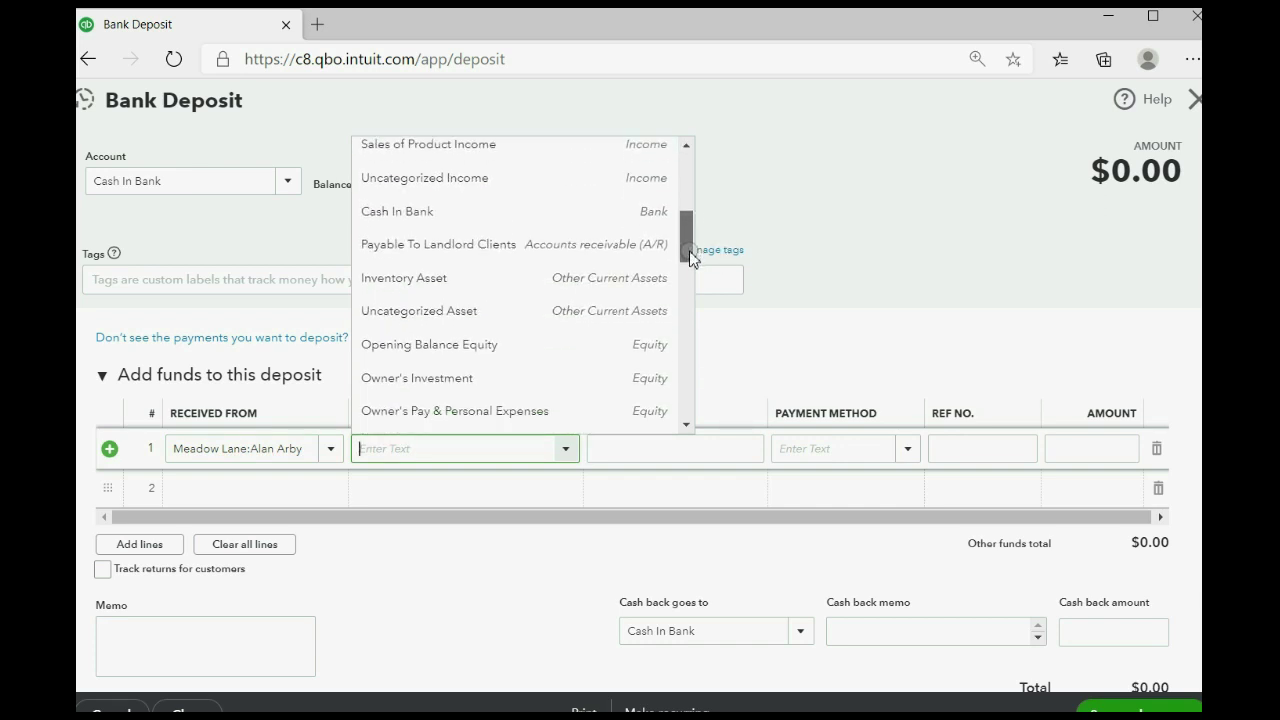
pyautogui.click(540, 254)
# Step: Describe line 1 as "rent collected net of service fee" and set its payment method to Cash
pyautogui.click(625, 449)
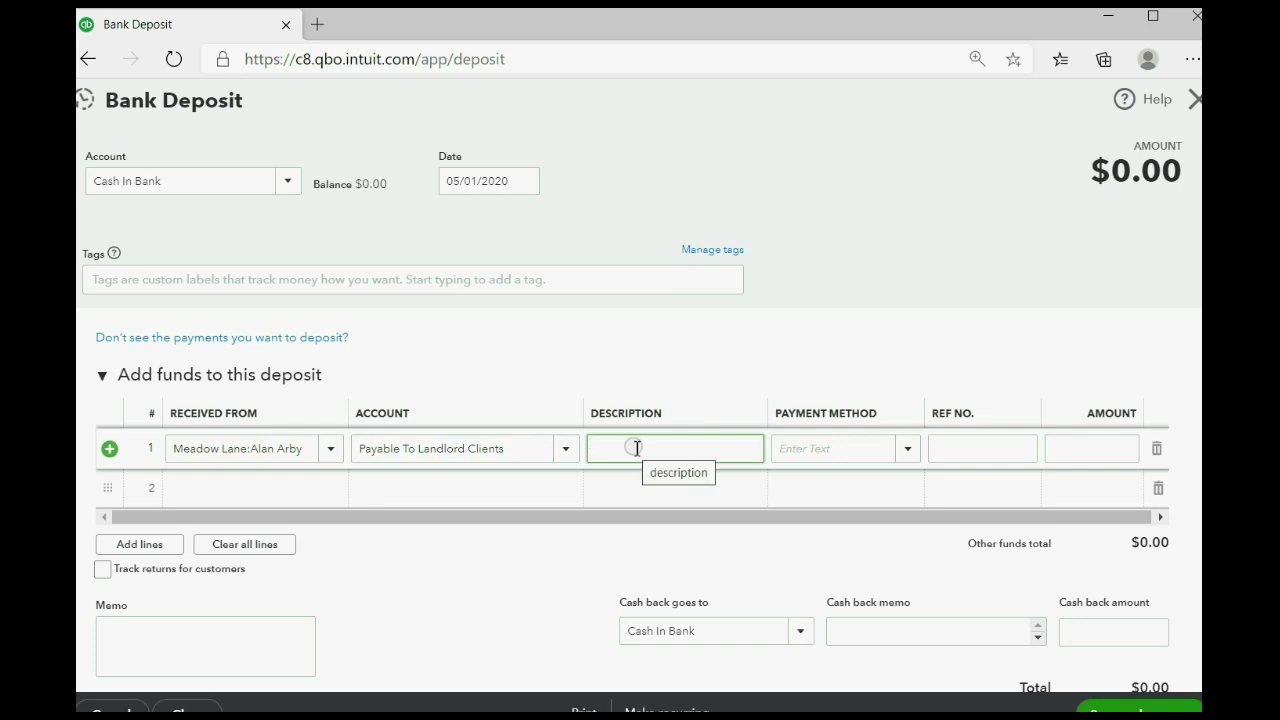
pyautogui.write('rent')
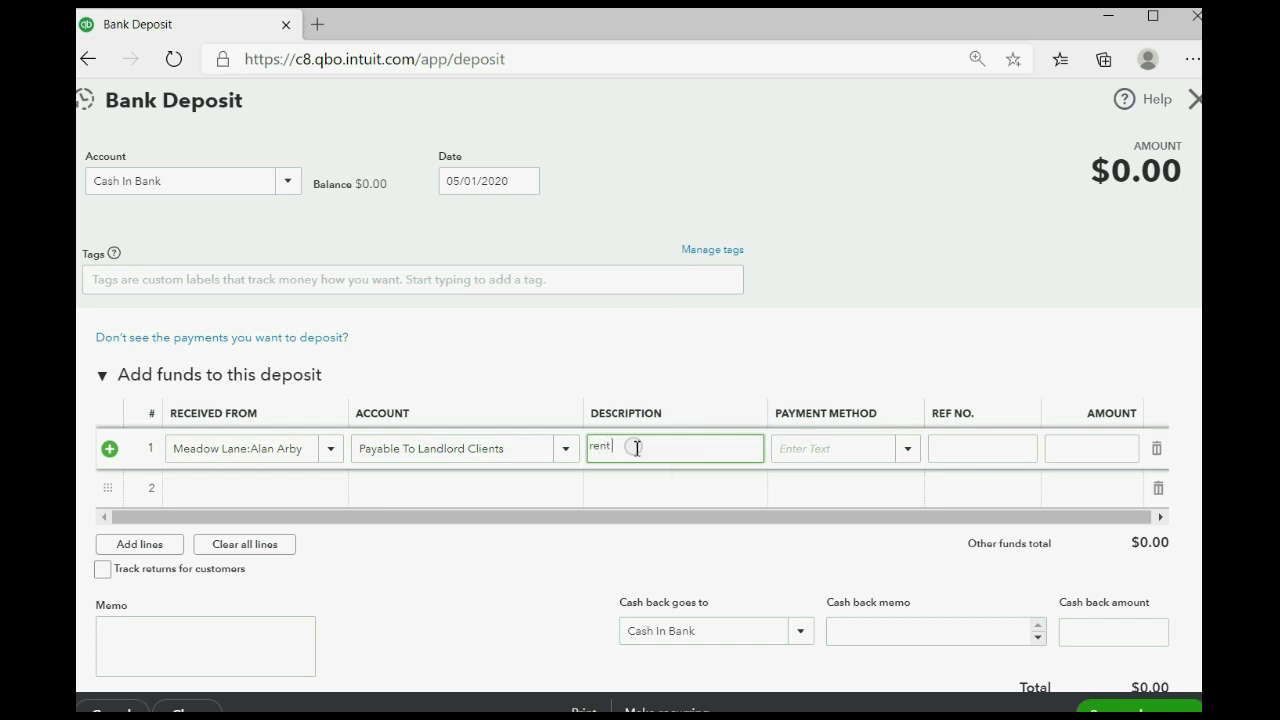
pyautogui.write(' collected net of service fee')
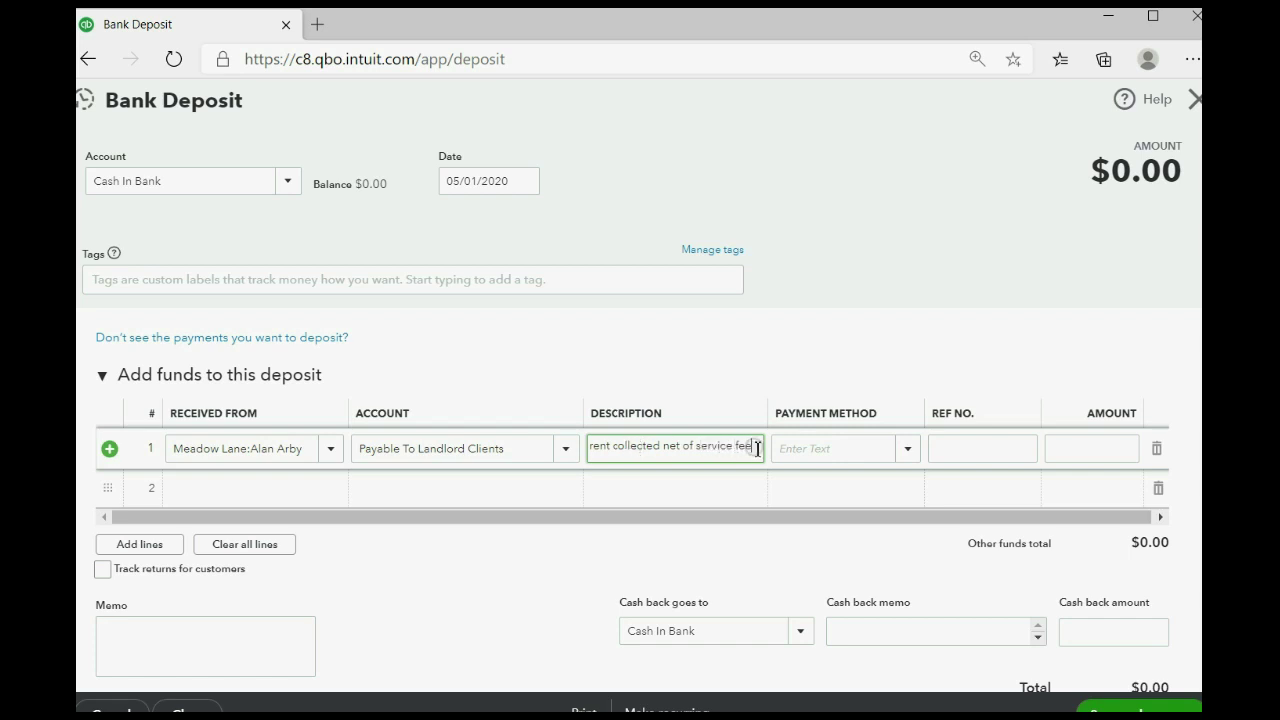
pyautogui.click(903, 452)
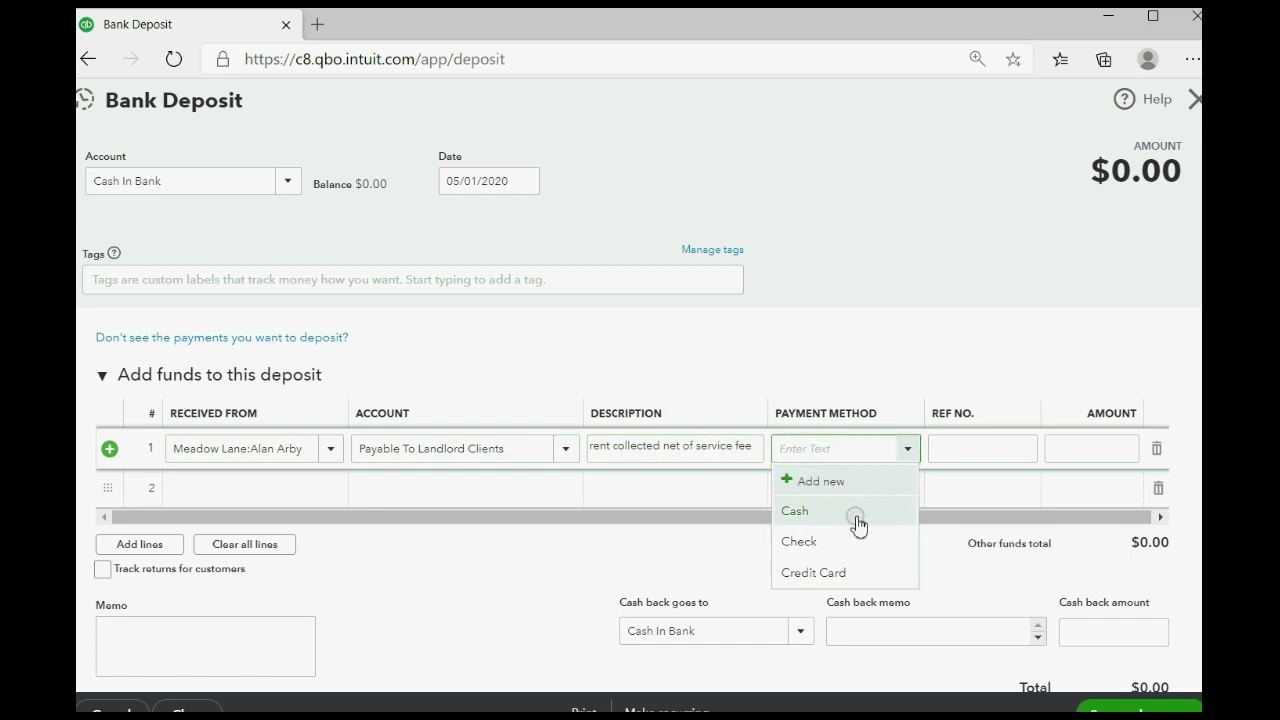
pyautogui.click(855, 512)
# Step: Enter reference number 1 and an amount of 18,000 on line 1 of the deposit
pyautogui.click(965, 452)
pyautogui.write('1')
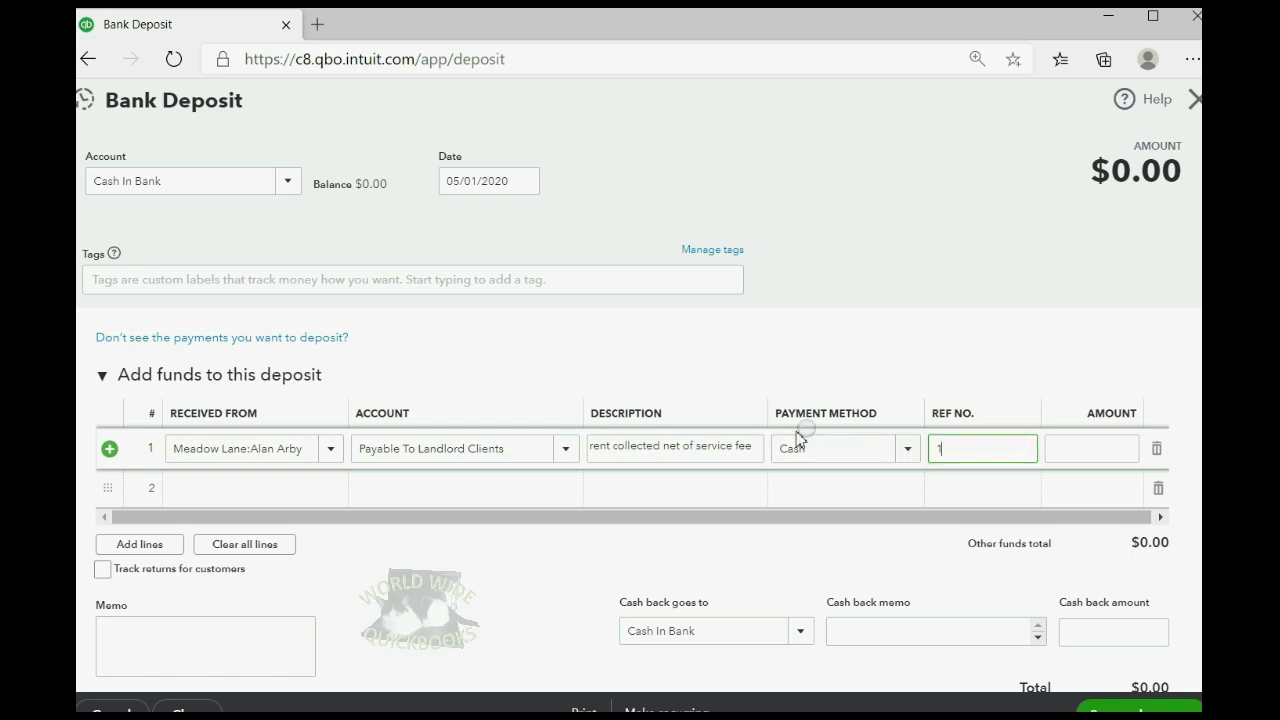
pyautogui.moveTo(663, 448); pyautogui.dragTo(757, 452)
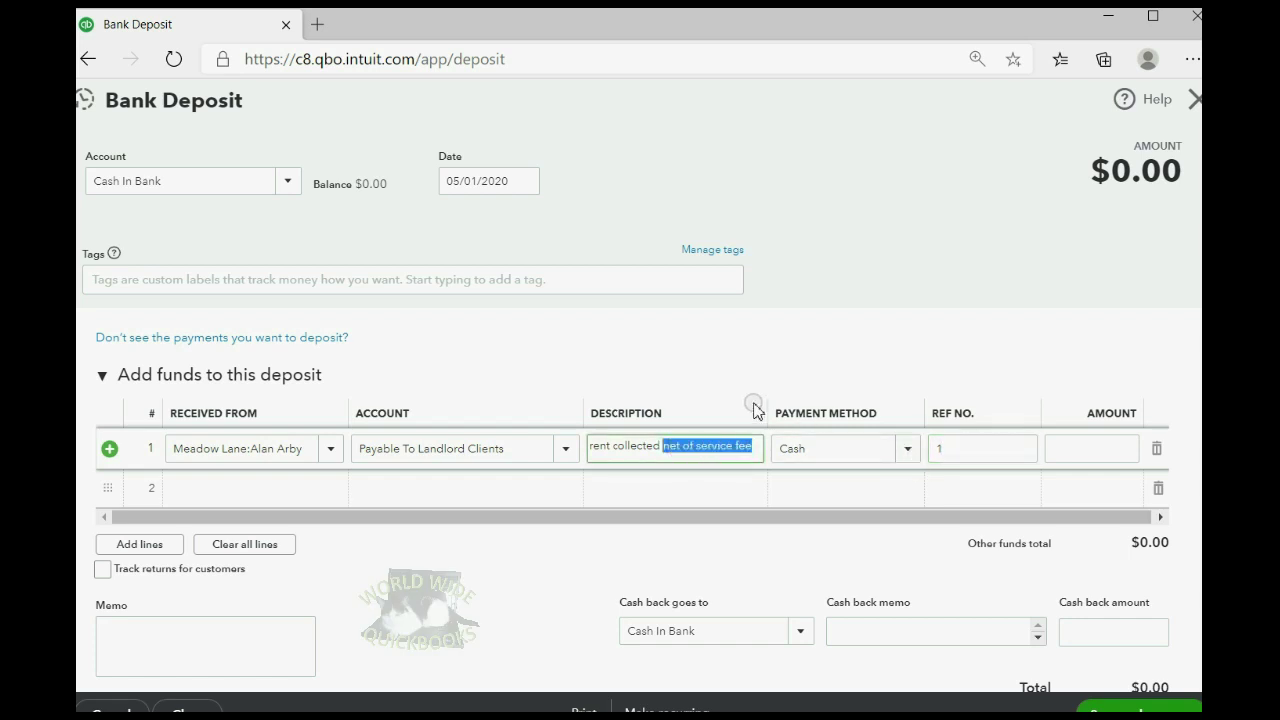
pyautogui.click(736, 340)
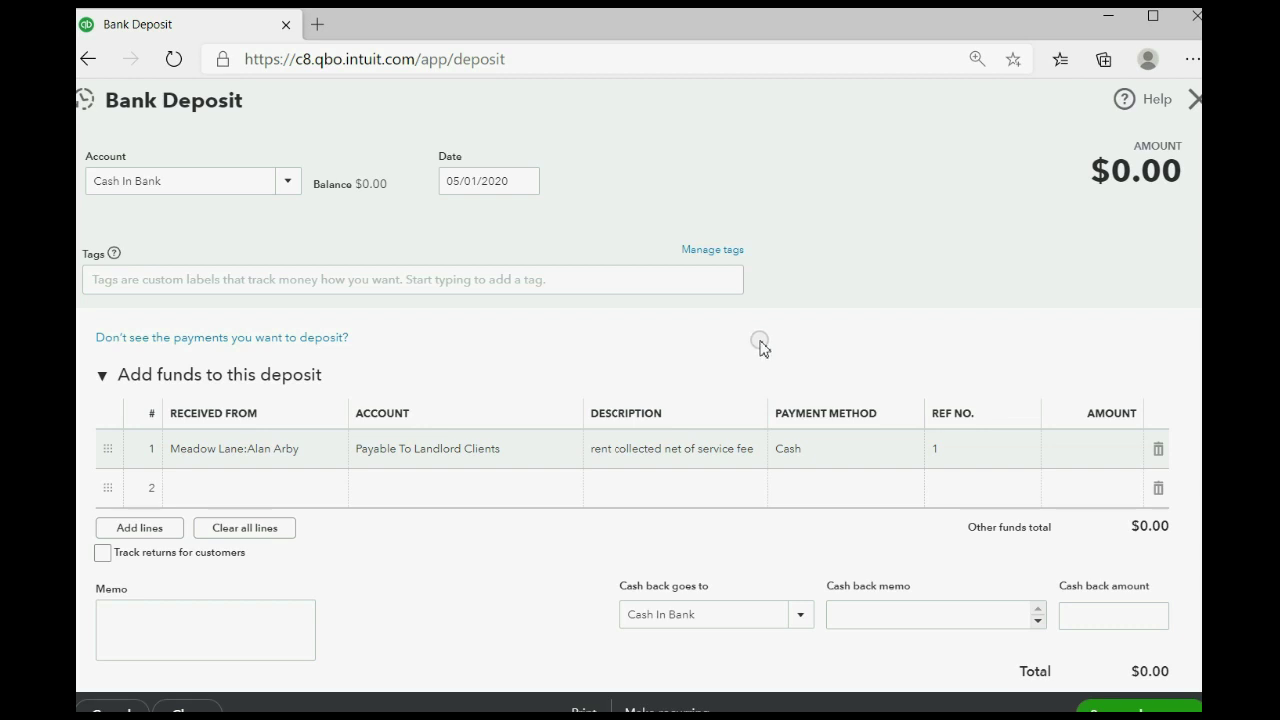
pyautogui.click(1115, 448)
pyautogui.write('1800')
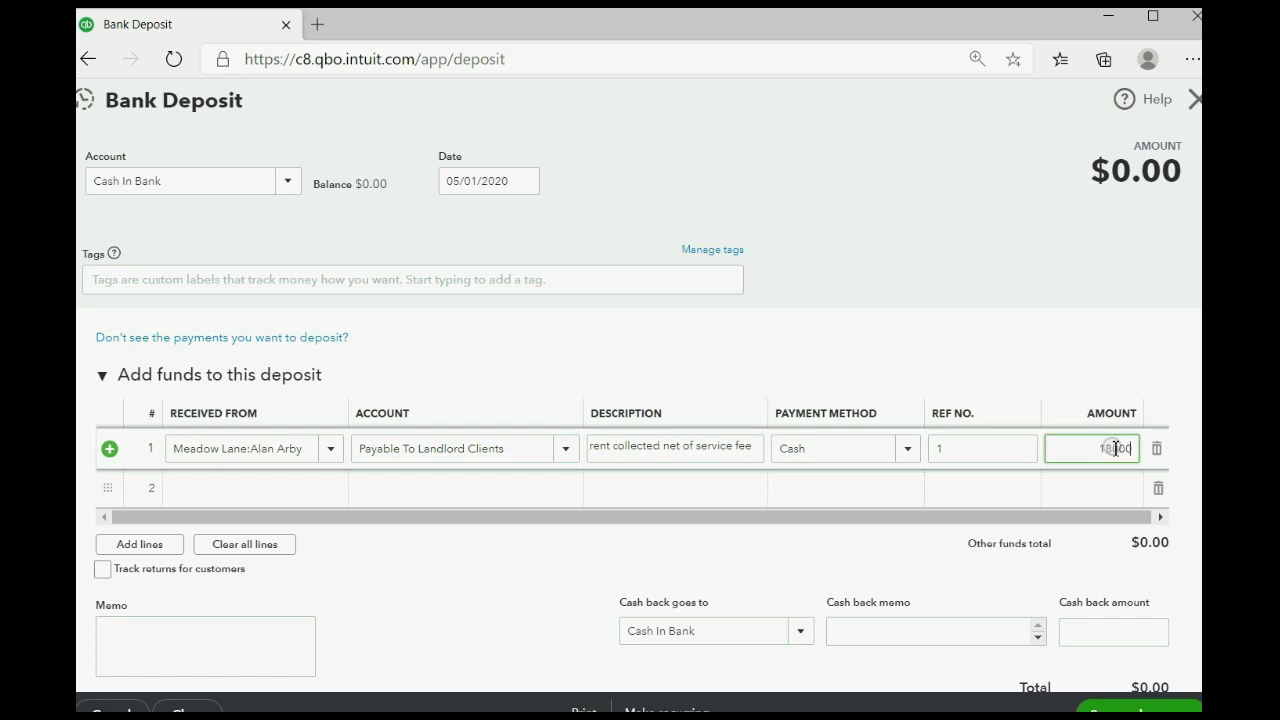
pyautogui.press('Tab')
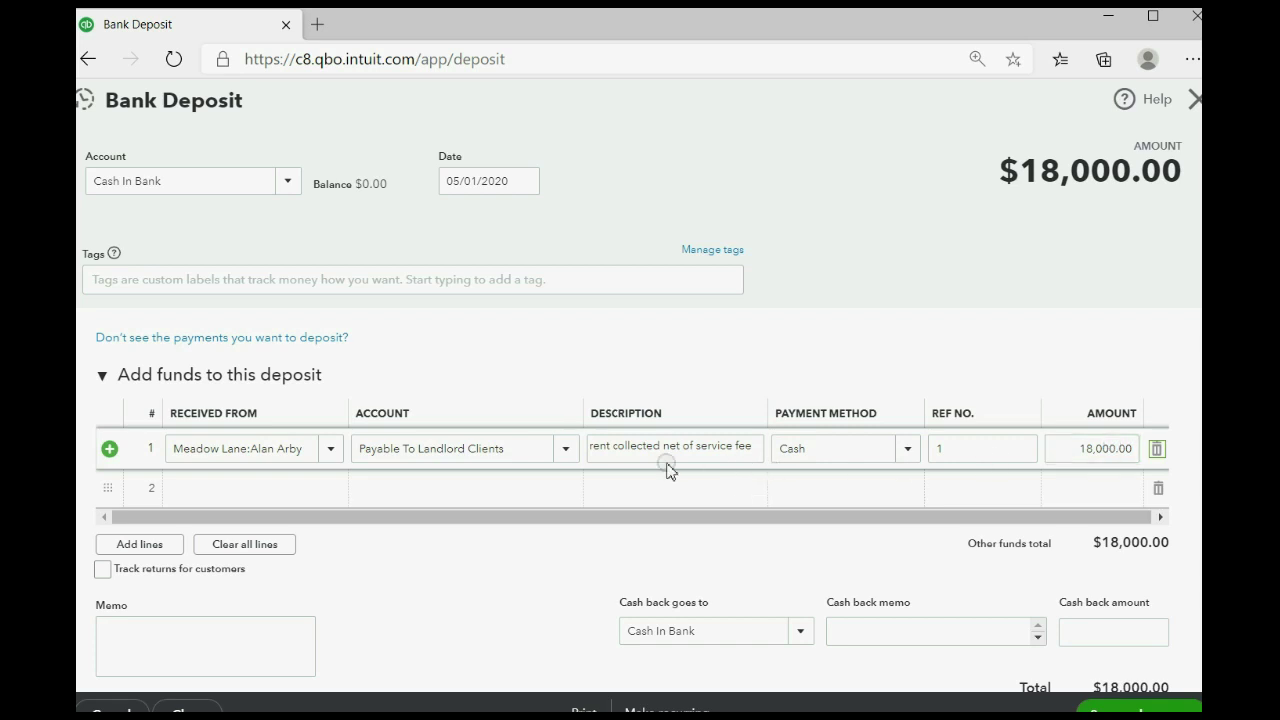
pyautogui.click(569, 449)
pyautogui.click(570, 451)
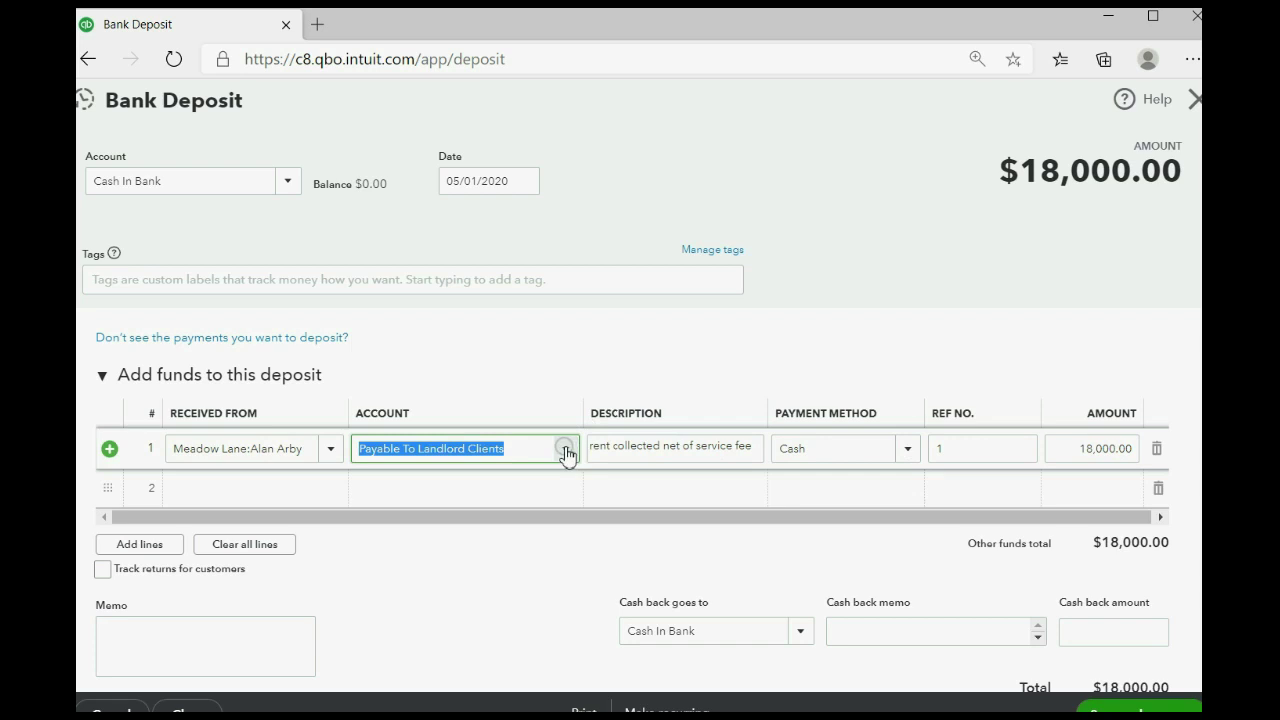
pyautogui.click(566, 451)
pyautogui.click(566, 451)
# Step: Add a second deposit line of 2,000 received from Meadow Lane's first sub-customer
pyautogui.click(1094, 488)
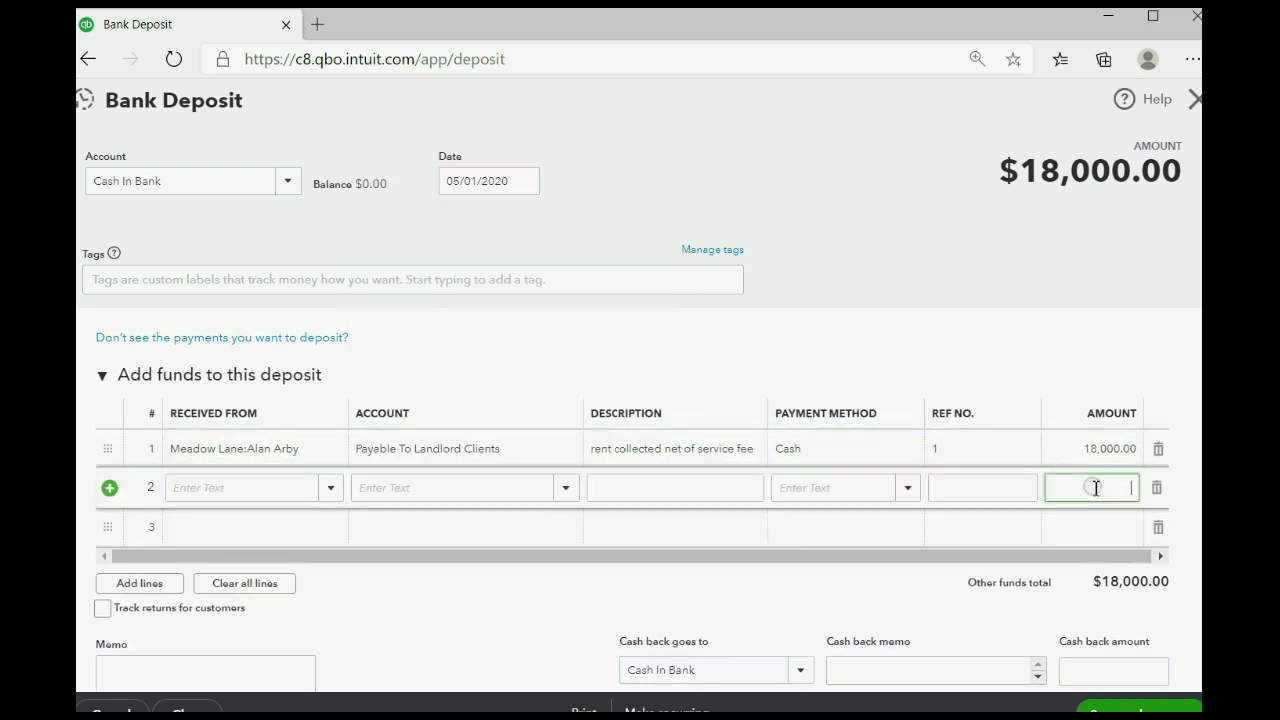
pyautogui.write('2000')
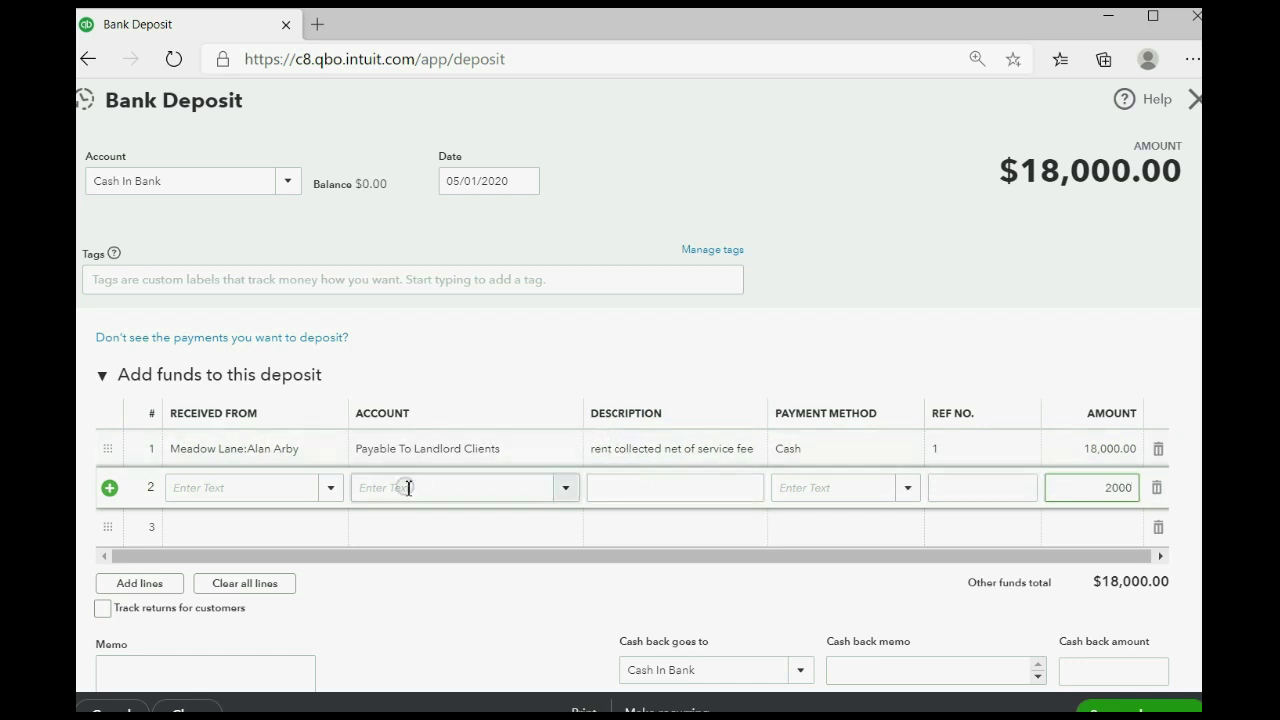
pyautogui.click(334, 494)
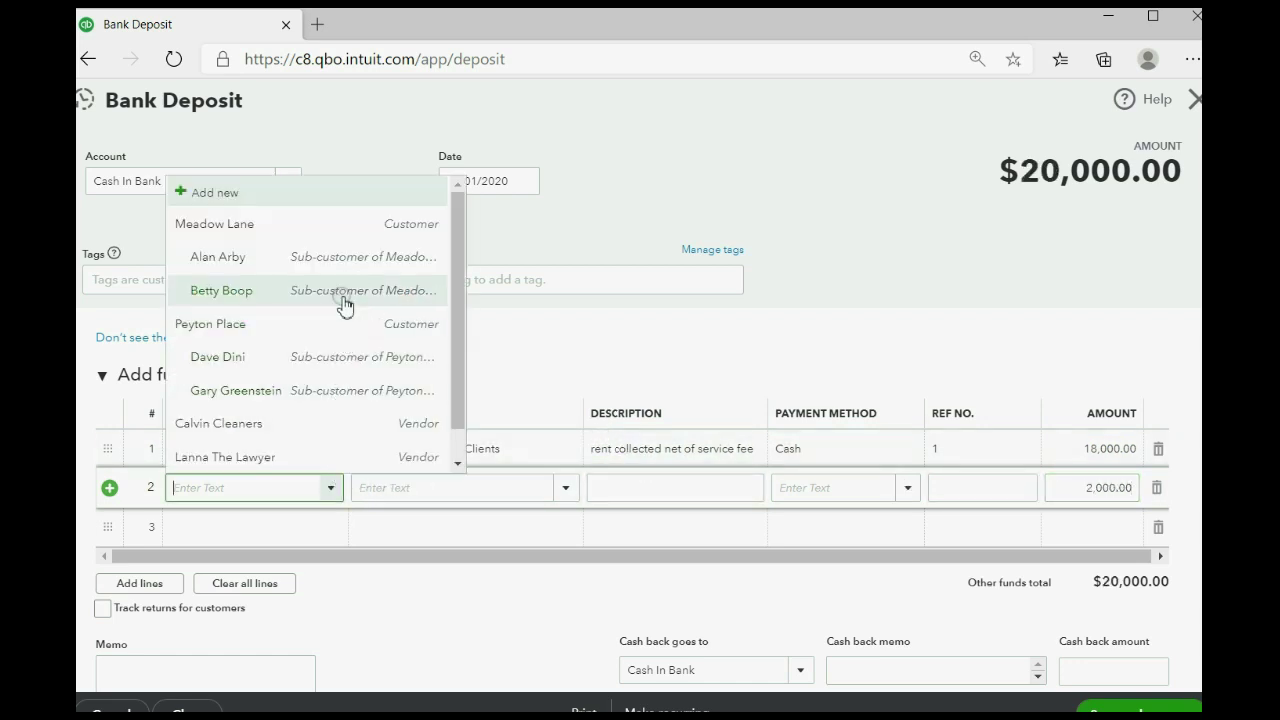
pyautogui.click(355, 263)
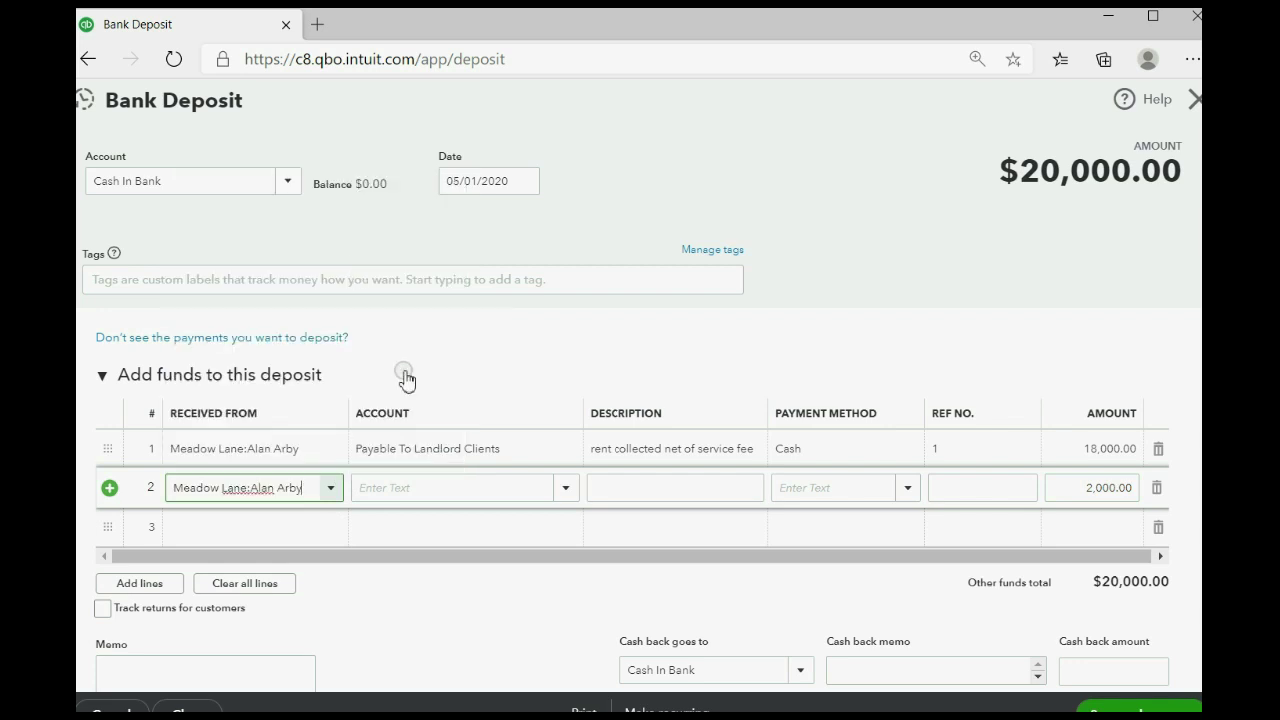
# Step: Assign line 2 of the deposit to the Management Fees Income account
pyautogui.click(566, 490)
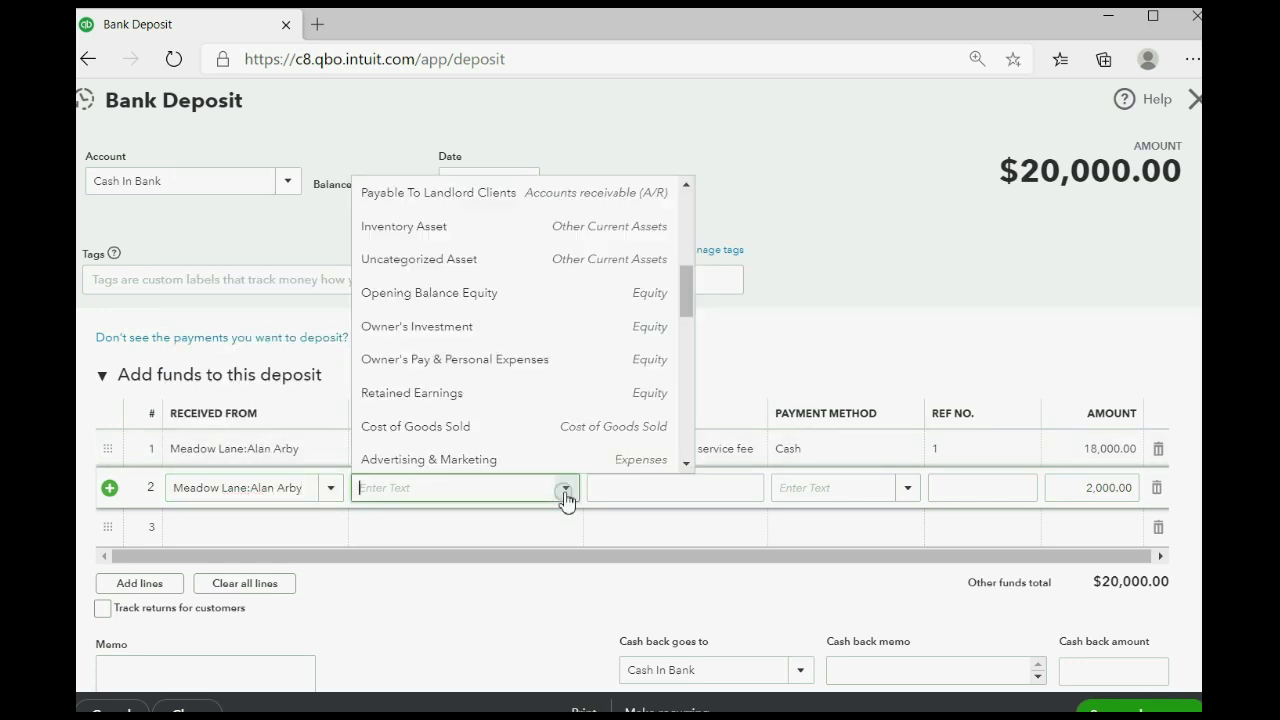
pyautogui.scroll(-2, 576, 410)
pyautogui.scroll(-6, 576, 410)
pyautogui.scroll(-1, 576, 410)
pyautogui.scroll(7, 576, 410)
pyautogui.scroll(8, 576, 410)
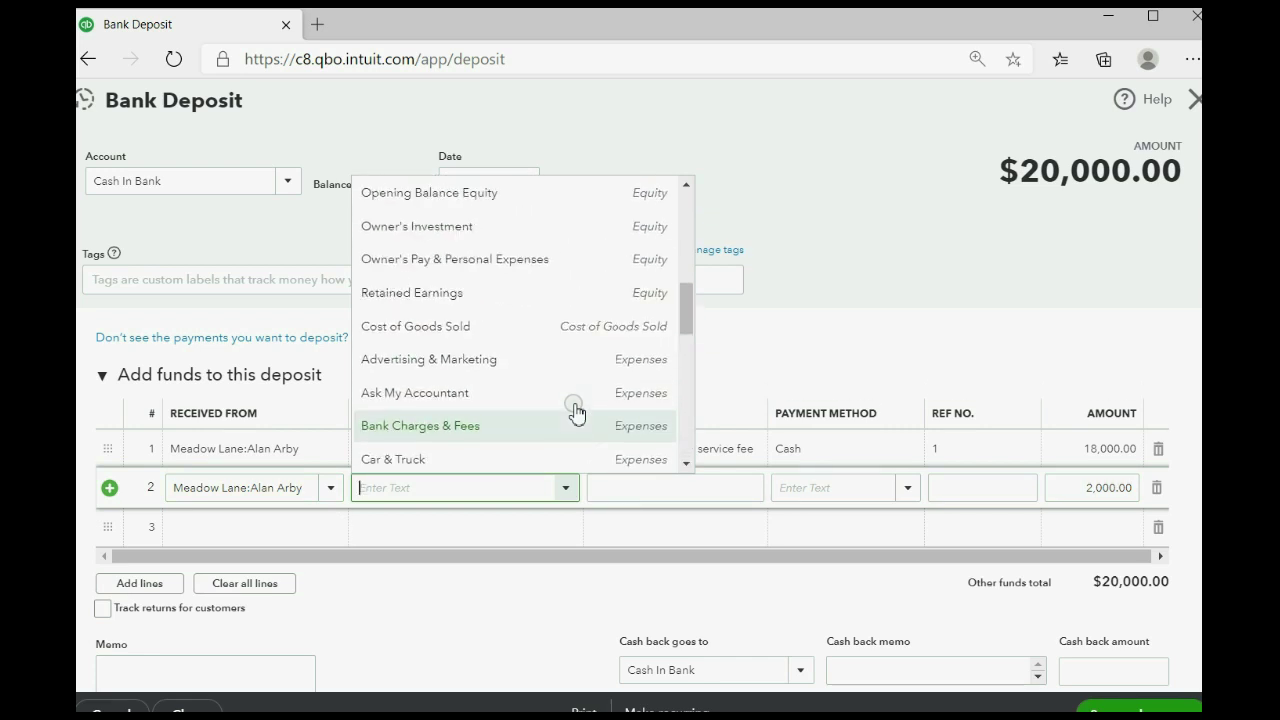
pyautogui.scroll(1, 576, 410)
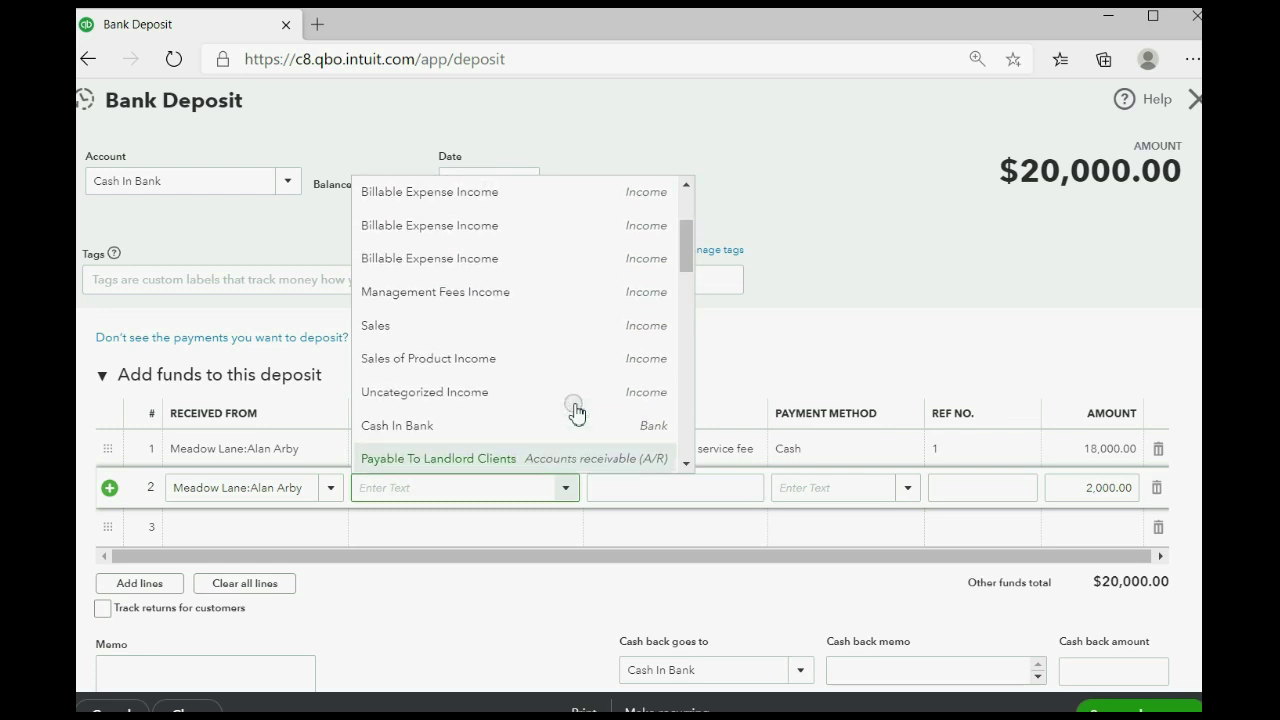
pyautogui.click(513, 303)
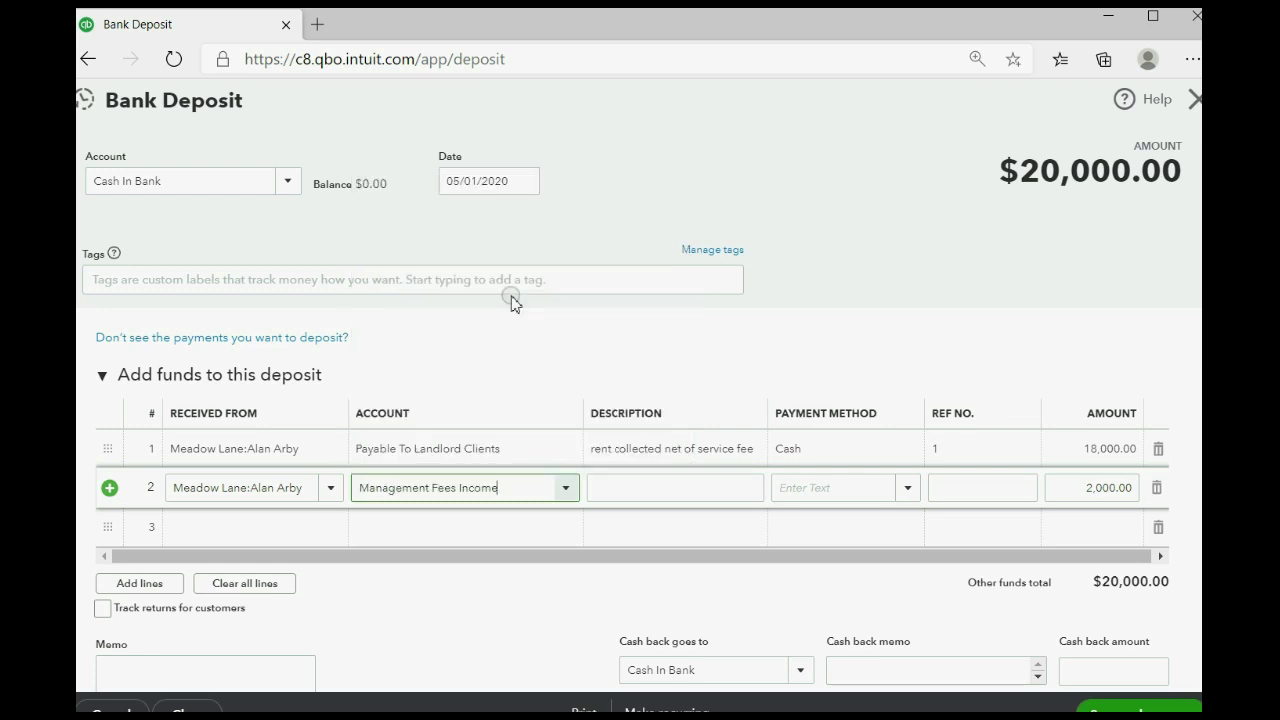
# Step: Save the completed bank deposit with Cash In Bank kept as its account
pyautogui.click(289, 183)
pyautogui.click(295, 197)
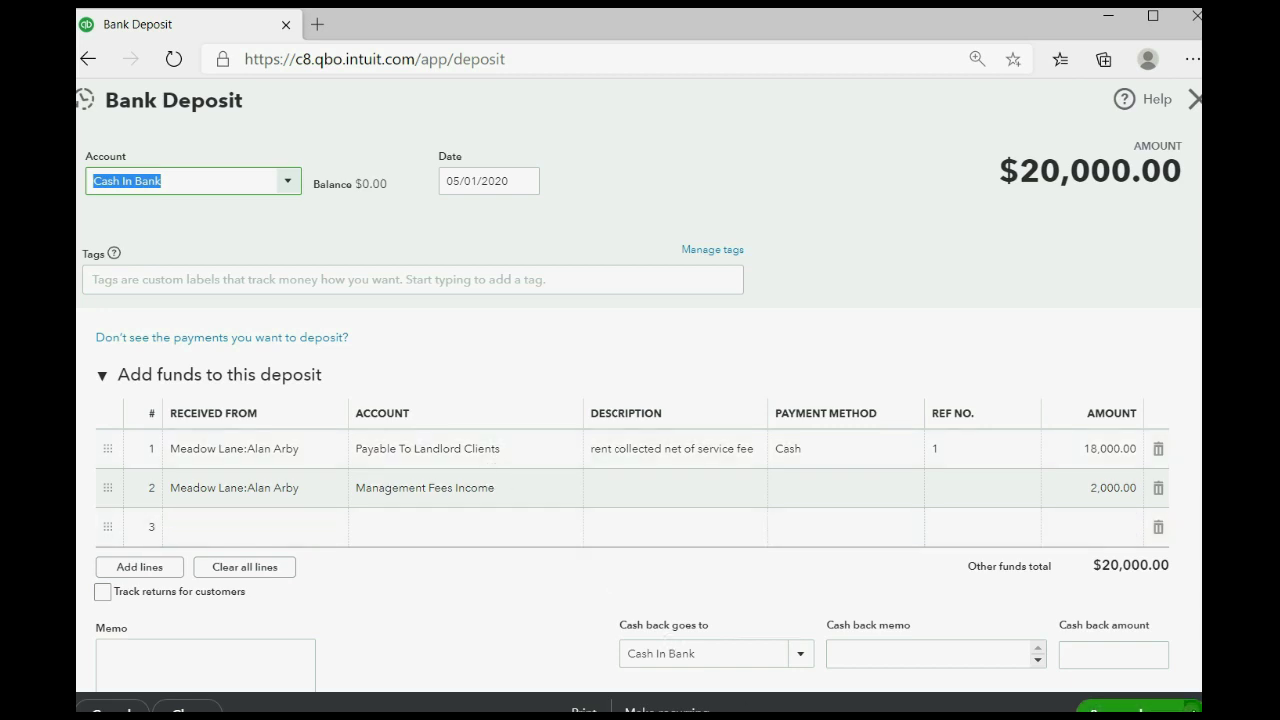
pyautogui.click(1140, 700)
pyautogui.click(1140, 697)
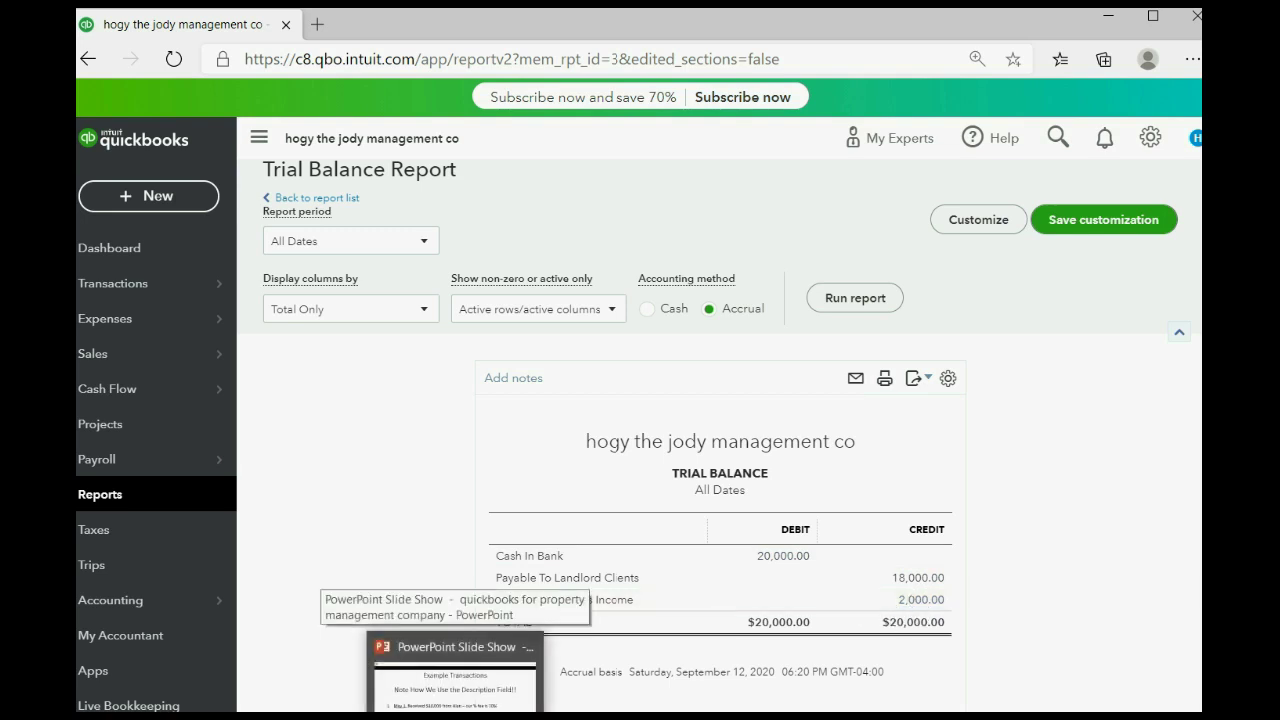
# Step: Consult the example transactions in the PowerPoint slide show and start a new bank deposit in QuickBooks
pyautogui.click(430, 665)
pyautogui.click(1090, 519)
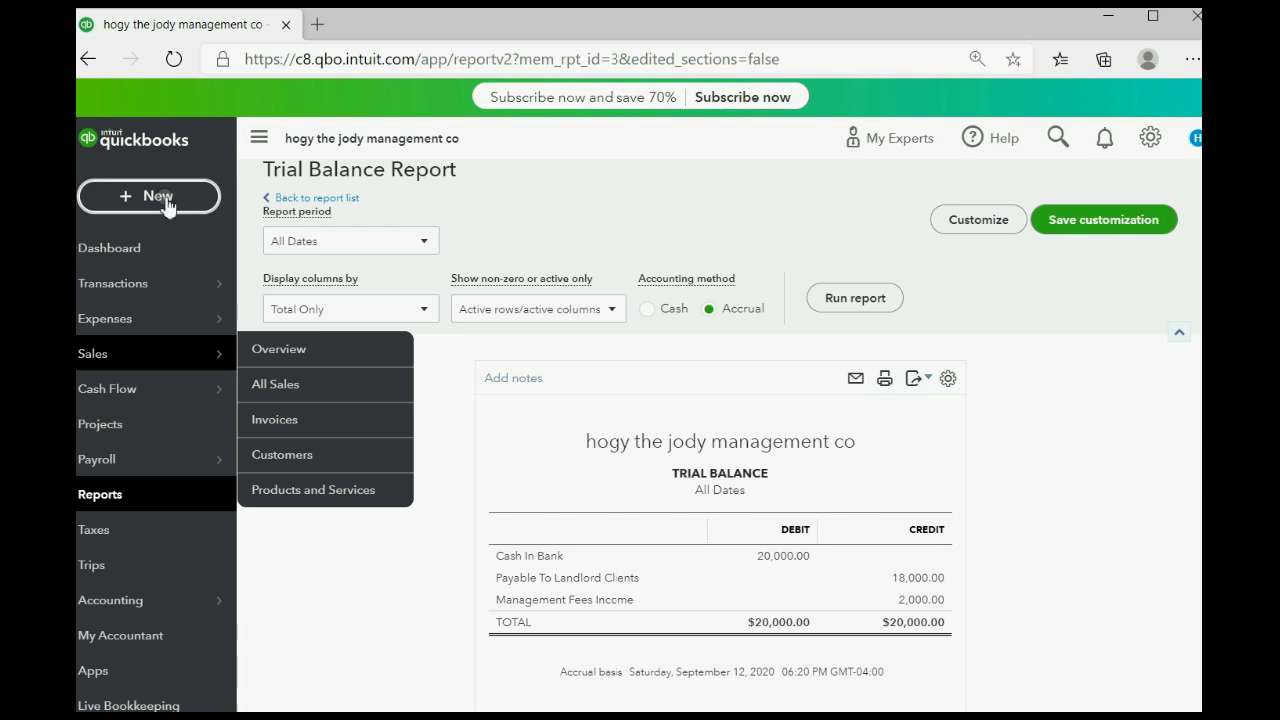
pyautogui.click(164, 200)
pyautogui.click(778, 305)
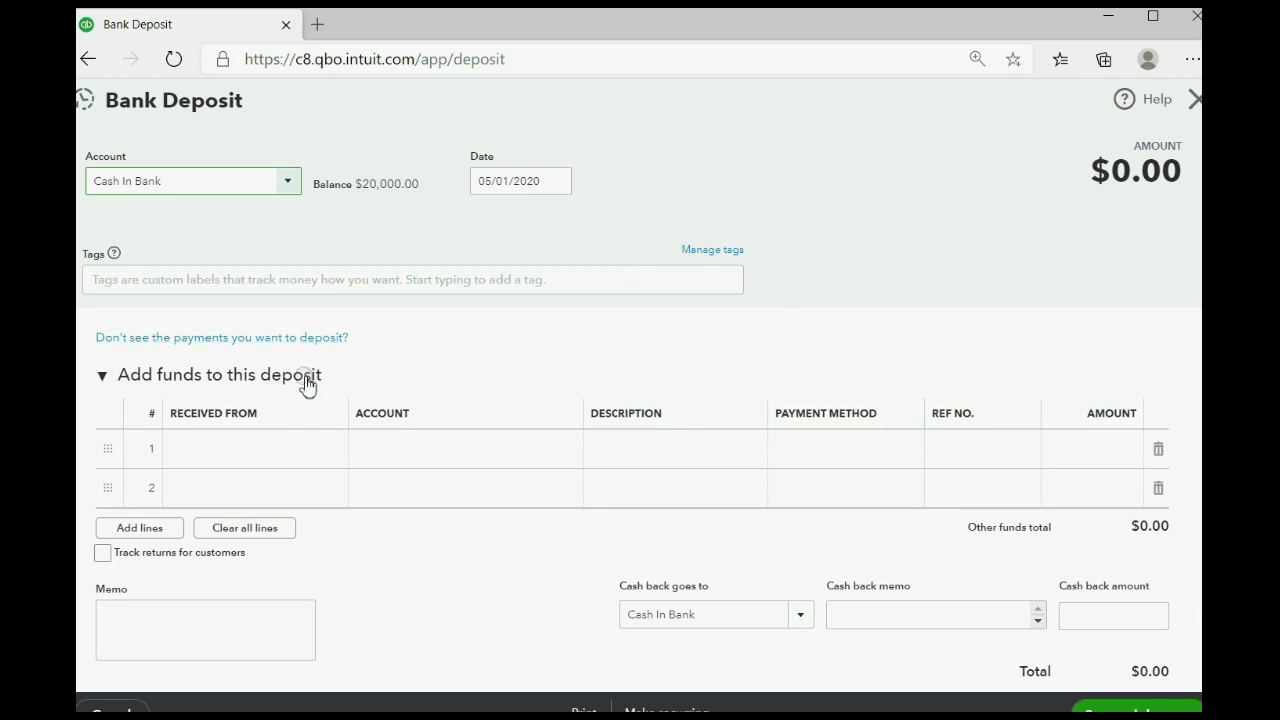
# Step: Set line 1 of the deposit as received from Meadow Lane's second sub-customer, with the Payable To Landlord Clients account
pyautogui.click(333, 448)
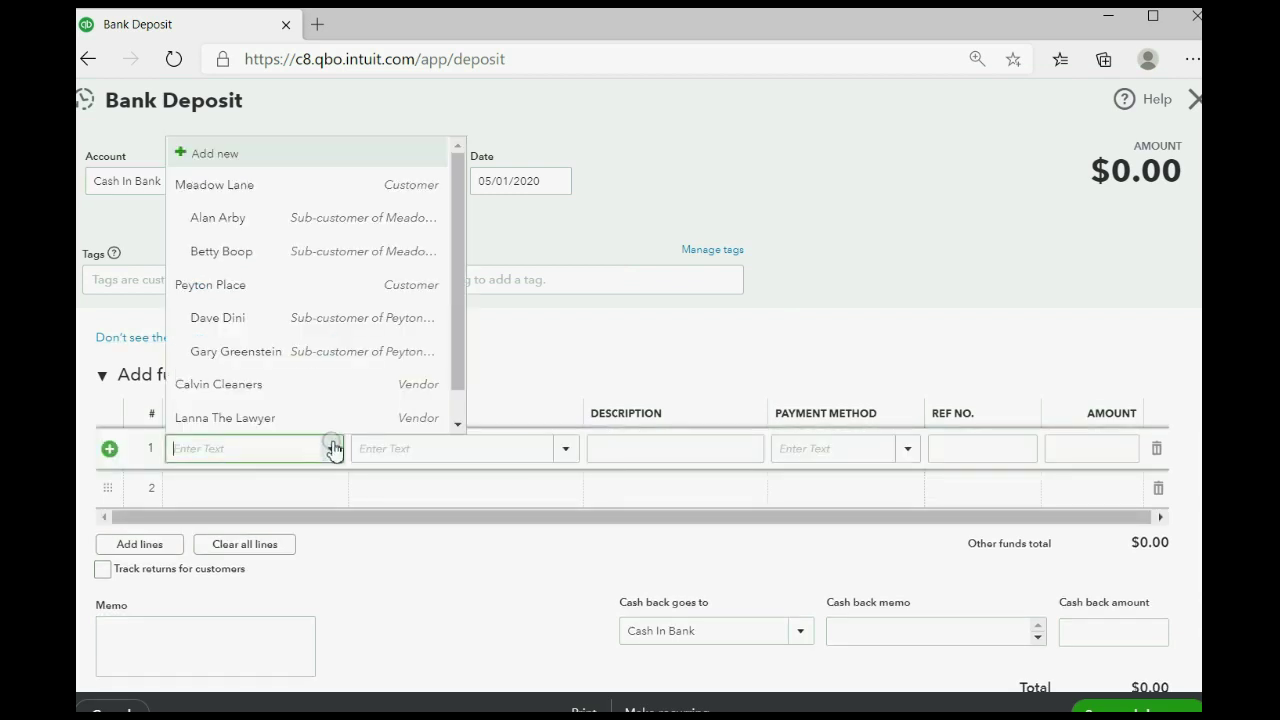
pyautogui.click(301, 262)
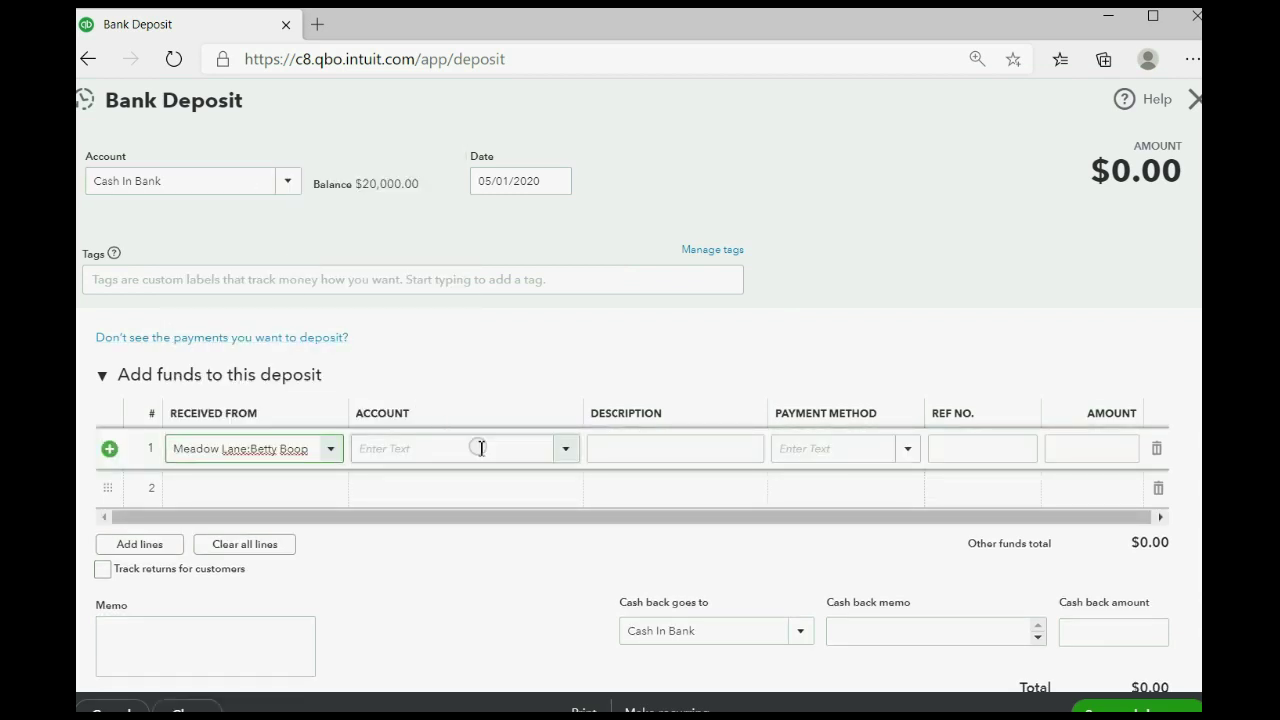
pyautogui.click(566, 452)
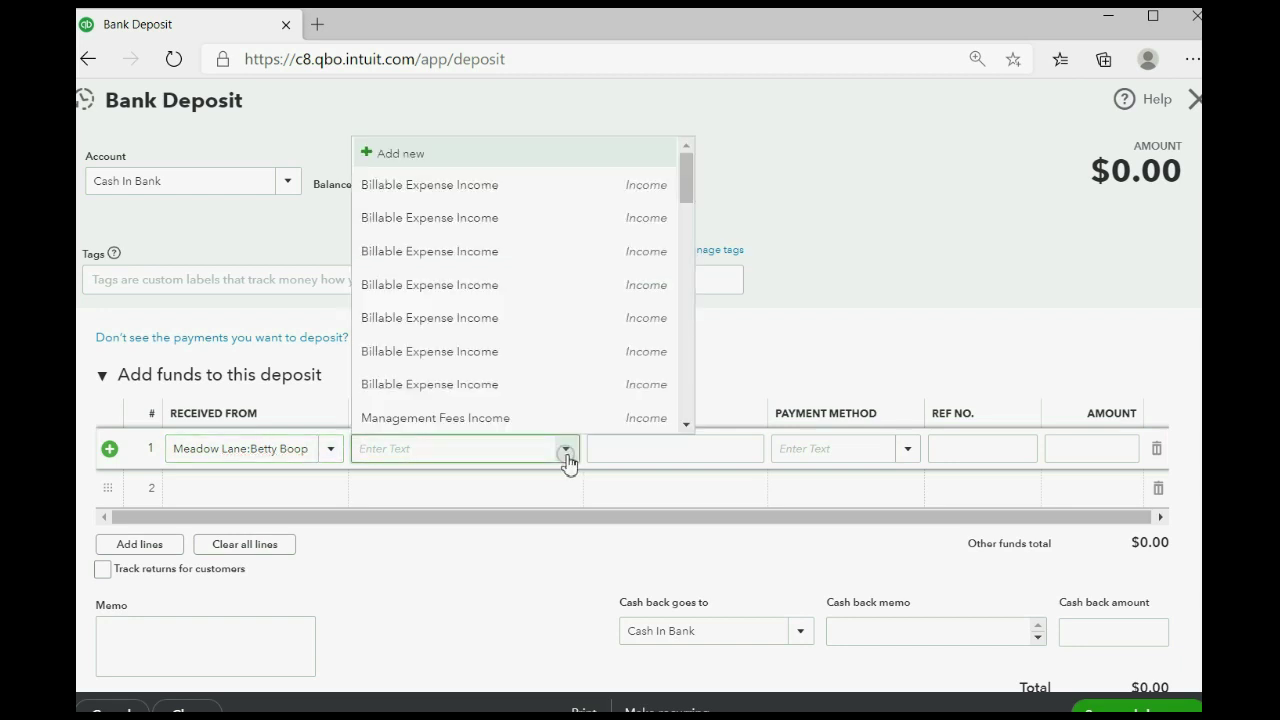
pyautogui.scroll(-2, 565, 322)
pyautogui.scroll(-2, 565, 322)
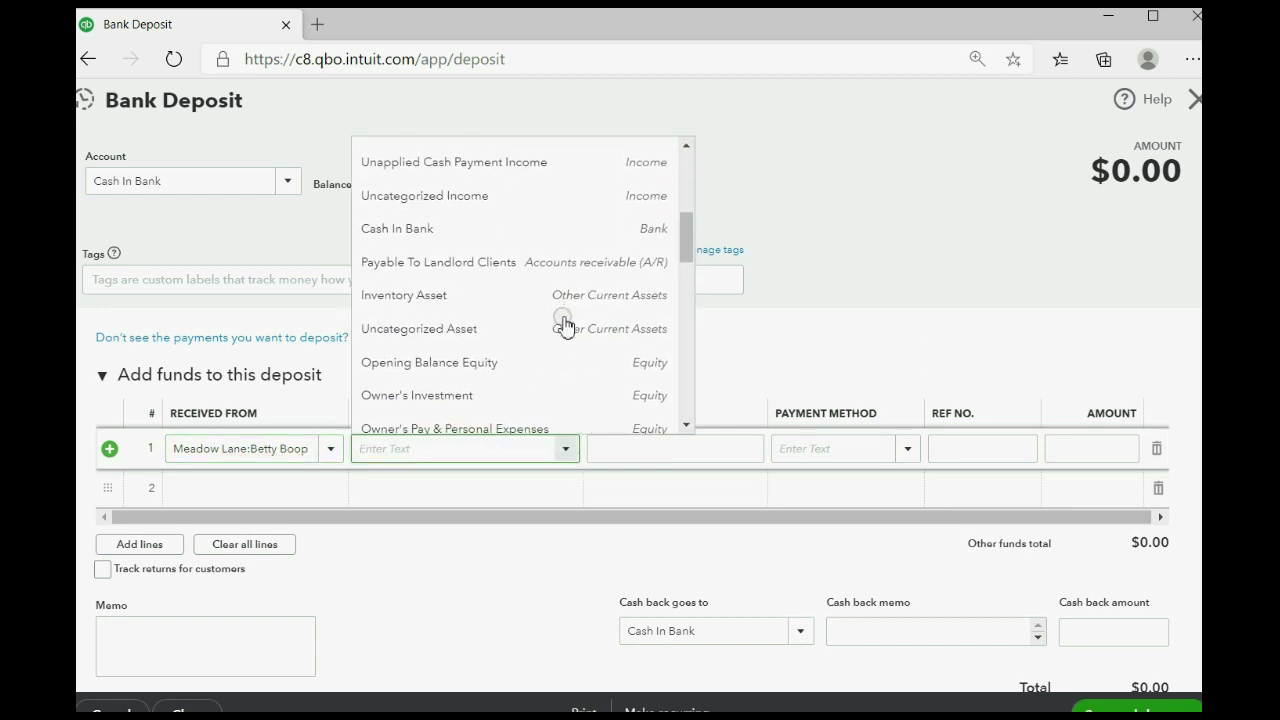
pyautogui.click(561, 273)
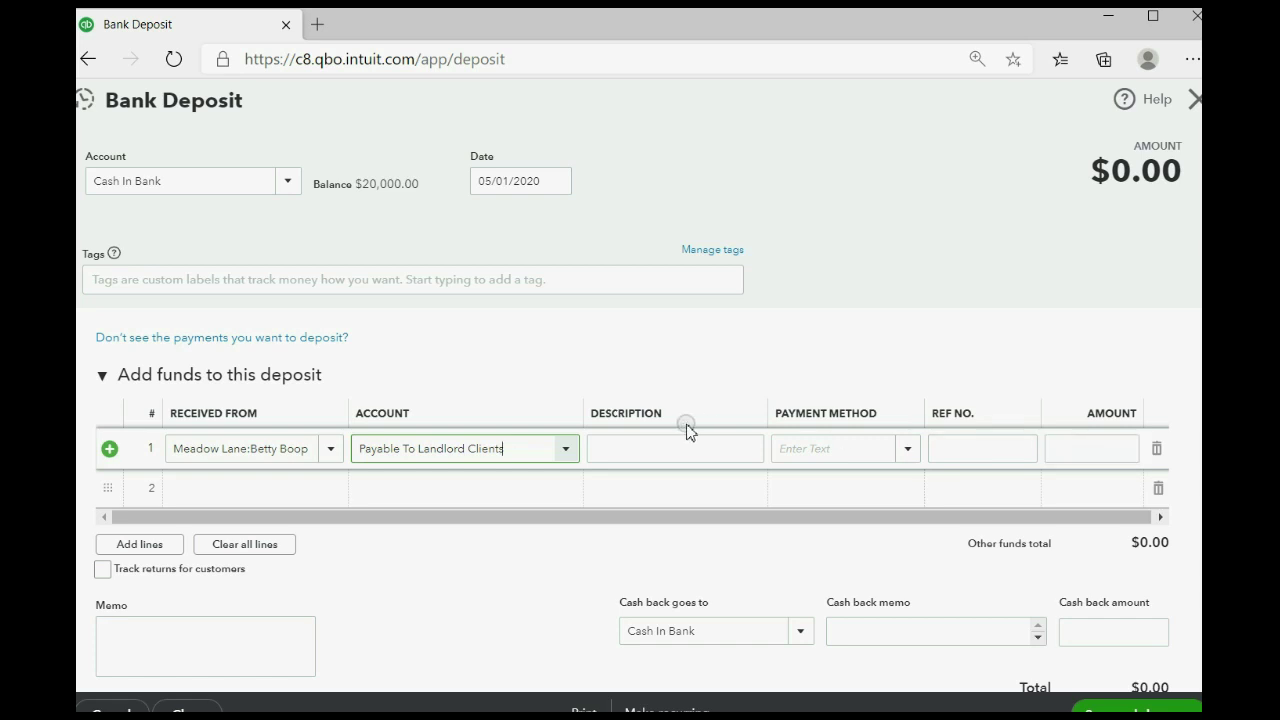
pyautogui.click(566, 450)
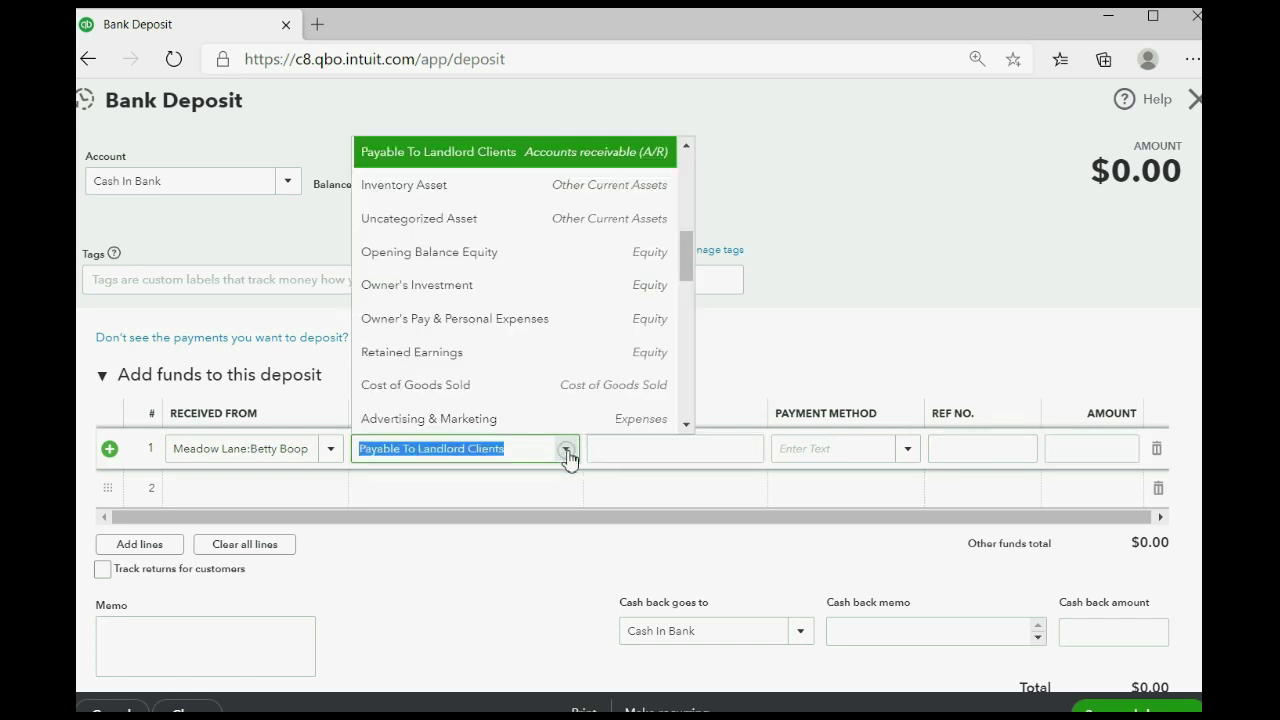
pyautogui.click(566, 450)
# Step: Set the amount of deposit line 1 to 13,500
pyautogui.click(1056, 447)
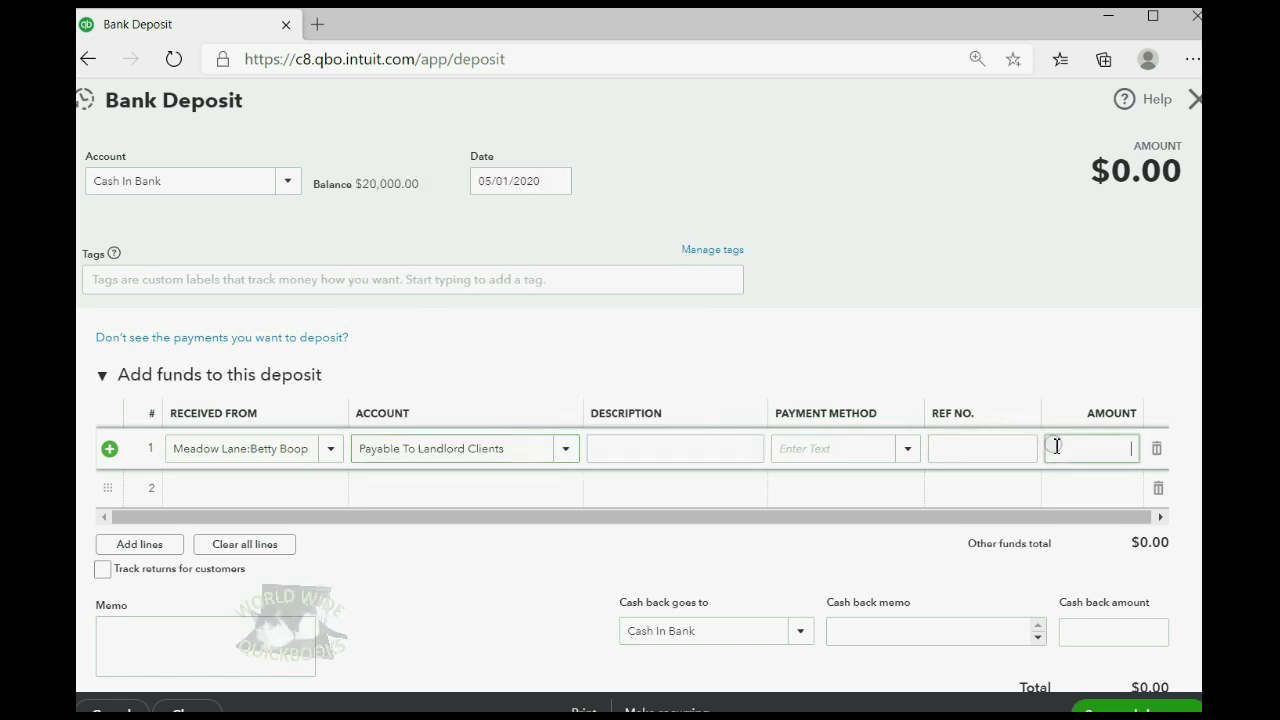
pyautogui.write('13')
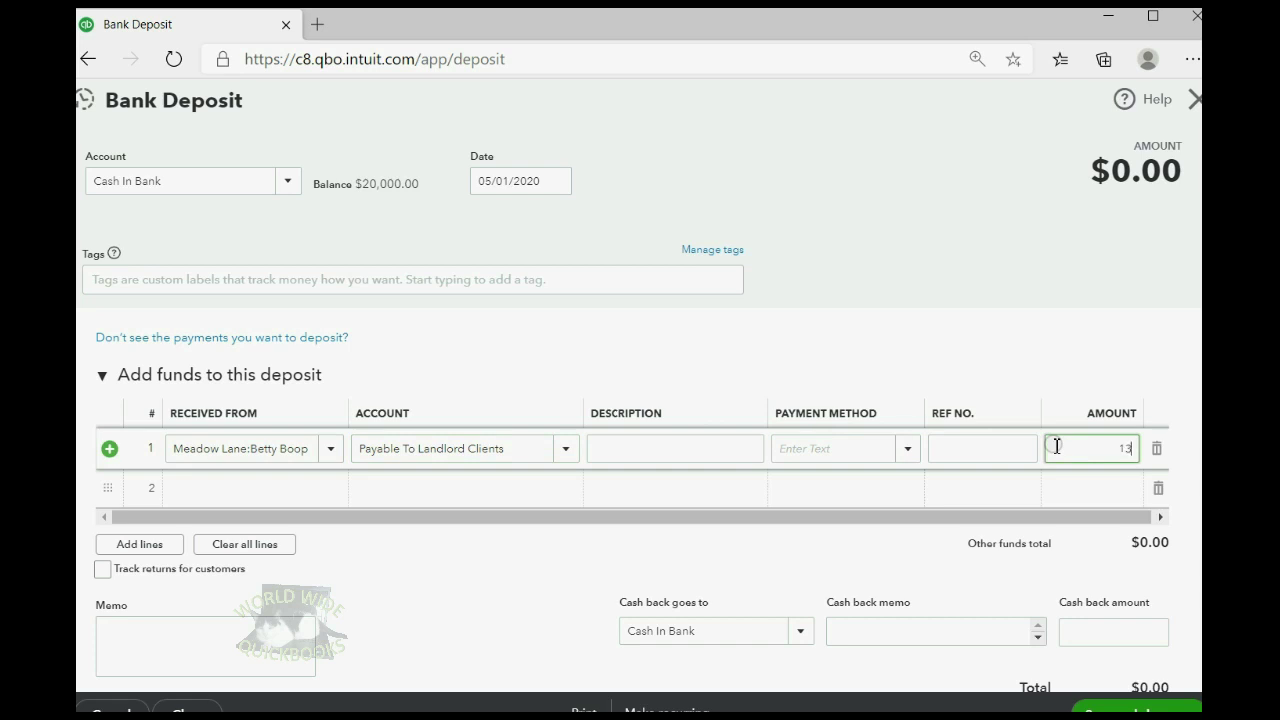
pyautogui.write('500')
pyautogui.press('Tab')
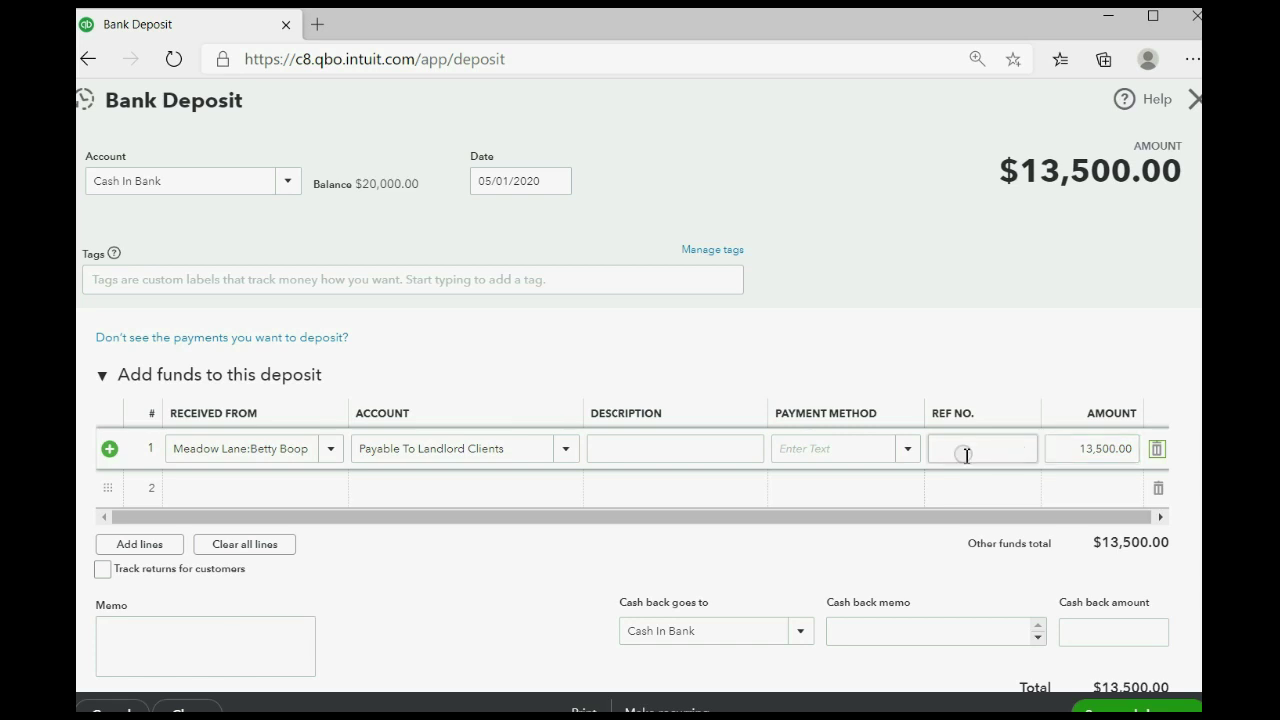
# Step: Describe deposit line 1 as "rent collected for may net of service fee"
pyautogui.click(718, 452)
pyautogui.write('rent c')
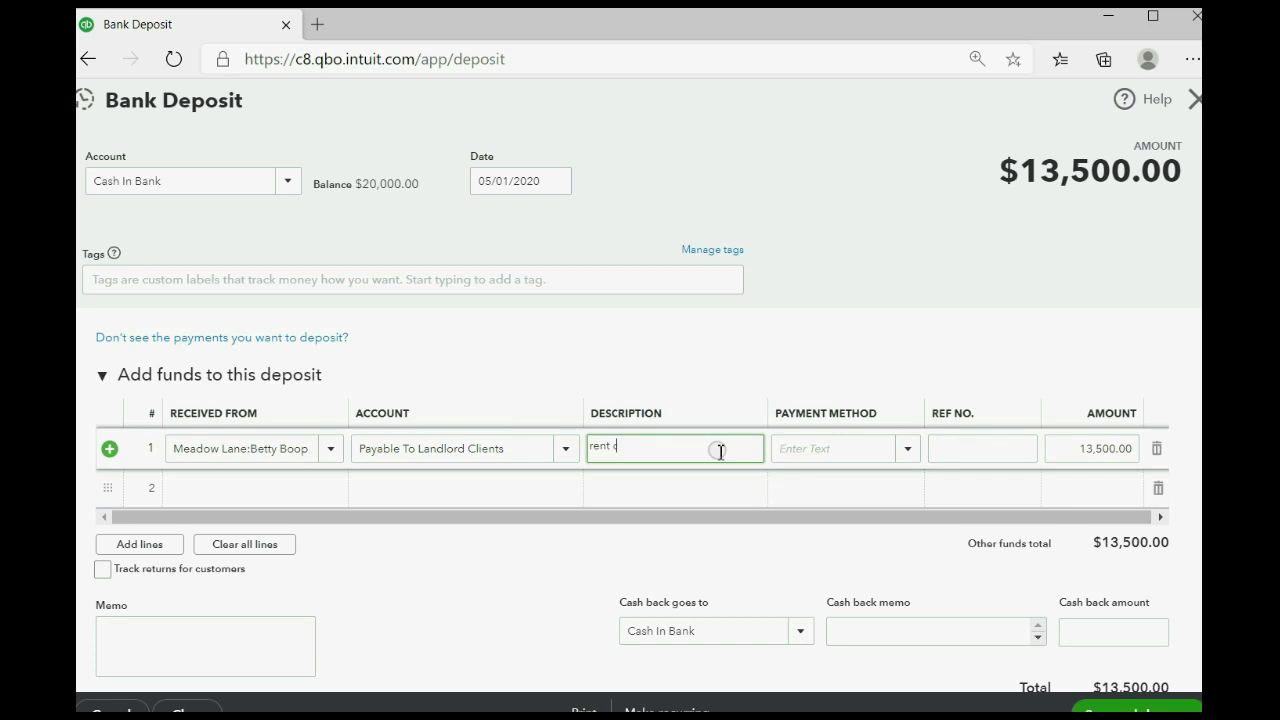
pyautogui.write('ollected f')
pyautogui.write('or ma')
pyautogui.write('y and')
pyautogui.write(' of servi')
pyautogui.write('ce fee')
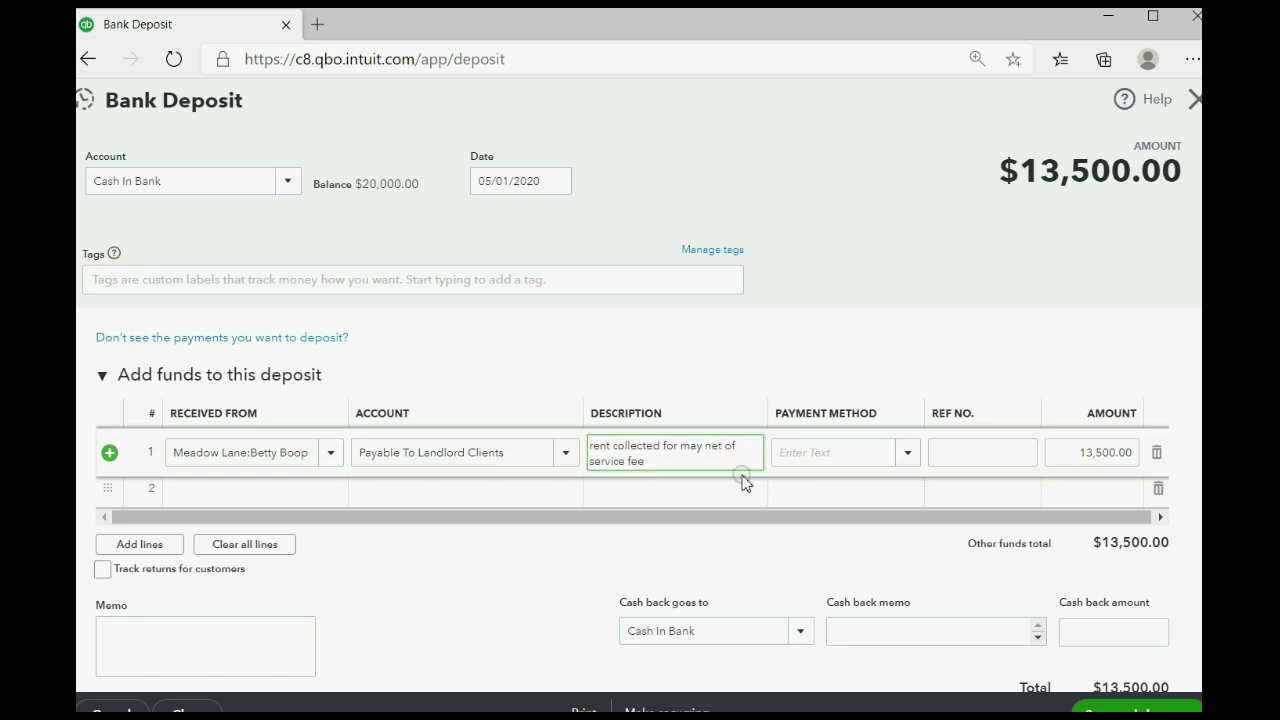
# Step: Add a second deposit line of 1,500 received from Meadow Lane's second sub-customer
pyautogui.click(1115, 492)
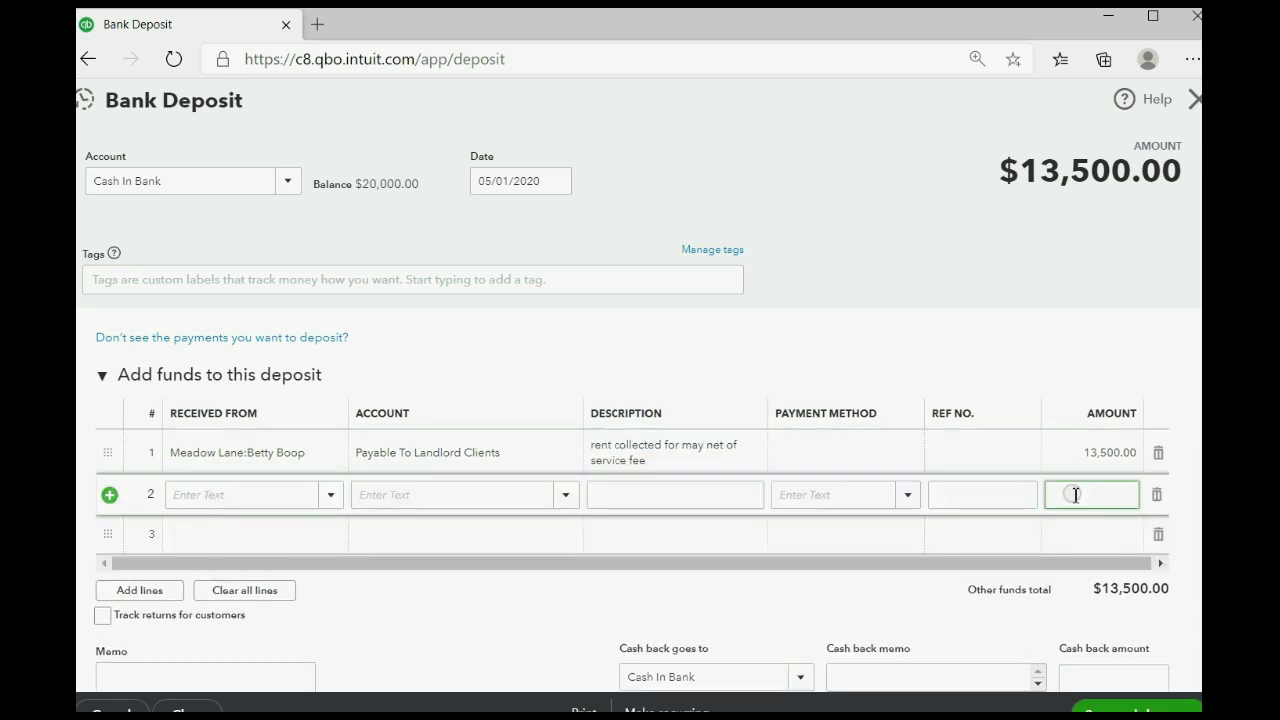
pyautogui.write('1500')
pyautogui.press('Tab')
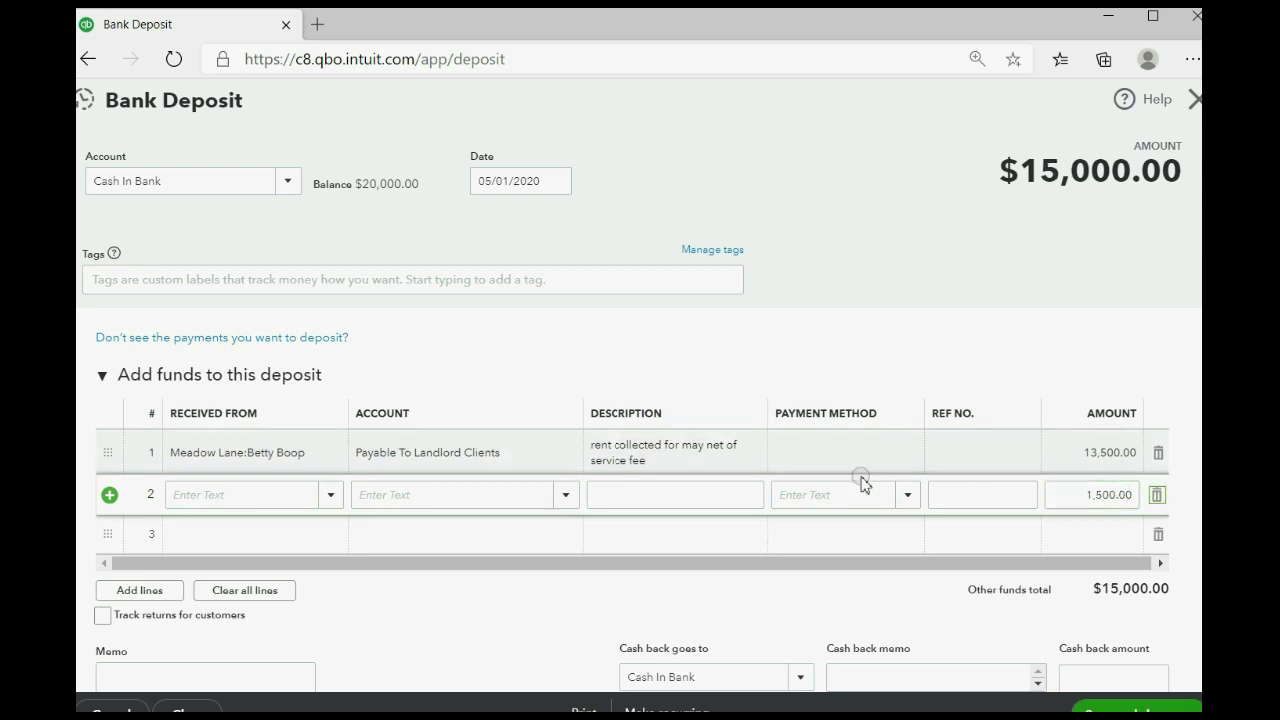
pyautogui.click(330, 494)
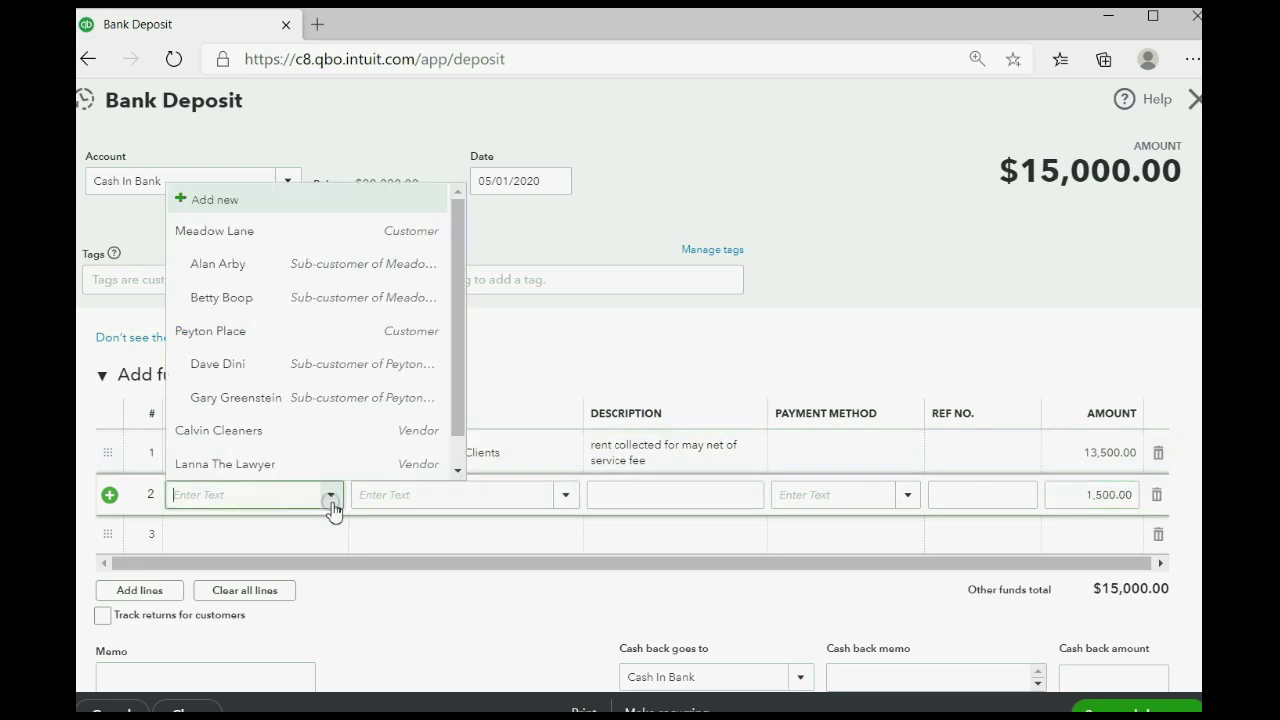
pyautogui.click(325, 299)
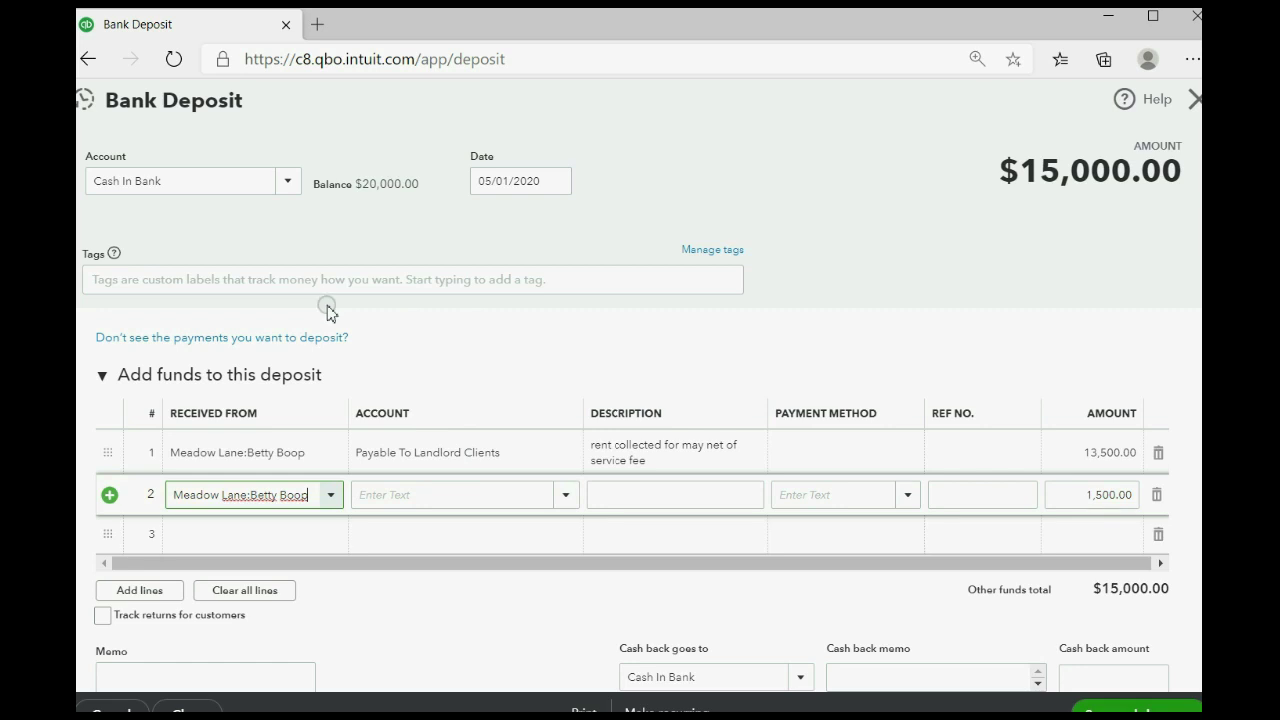
# Step: Assign the 1,500 line to the Management Fees Income account and save the bank deposit
pyautogui.click(571, 500)
pyautogui.scroll(-5, 591, 403)
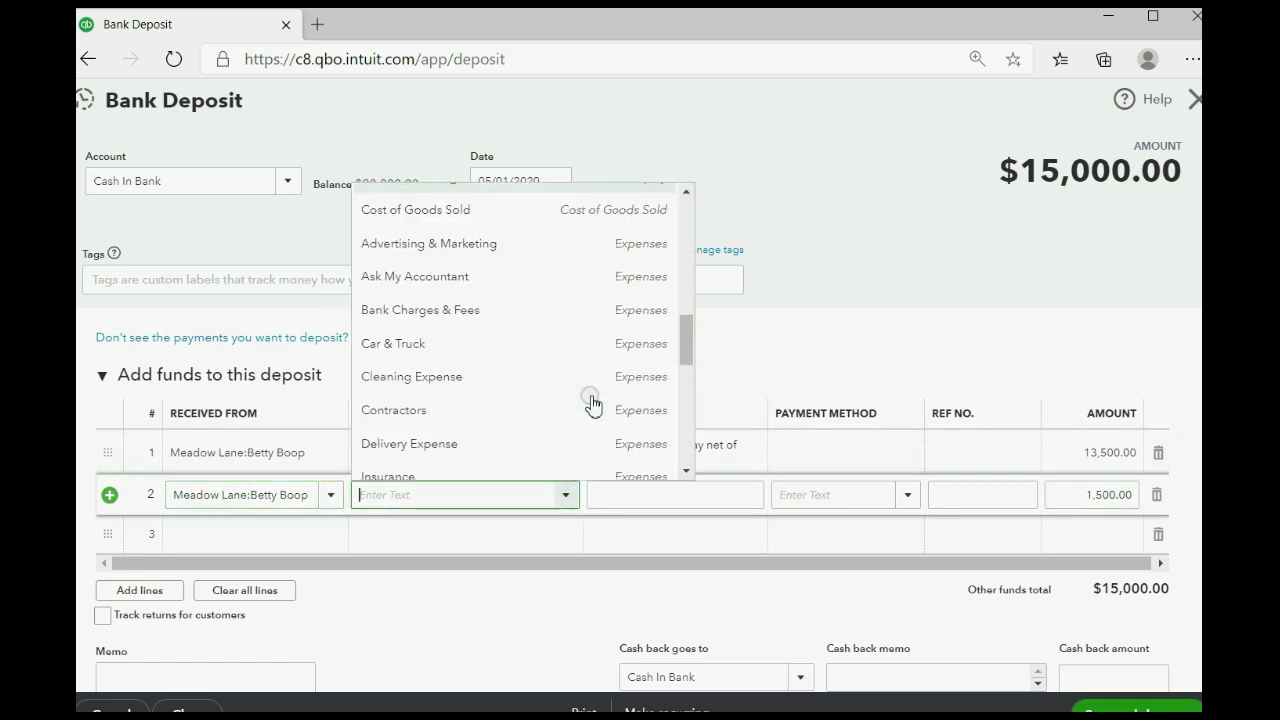
pyautogui.scroll(-3, 591, 403)
pyautogui.scroll(10, 591, 403)
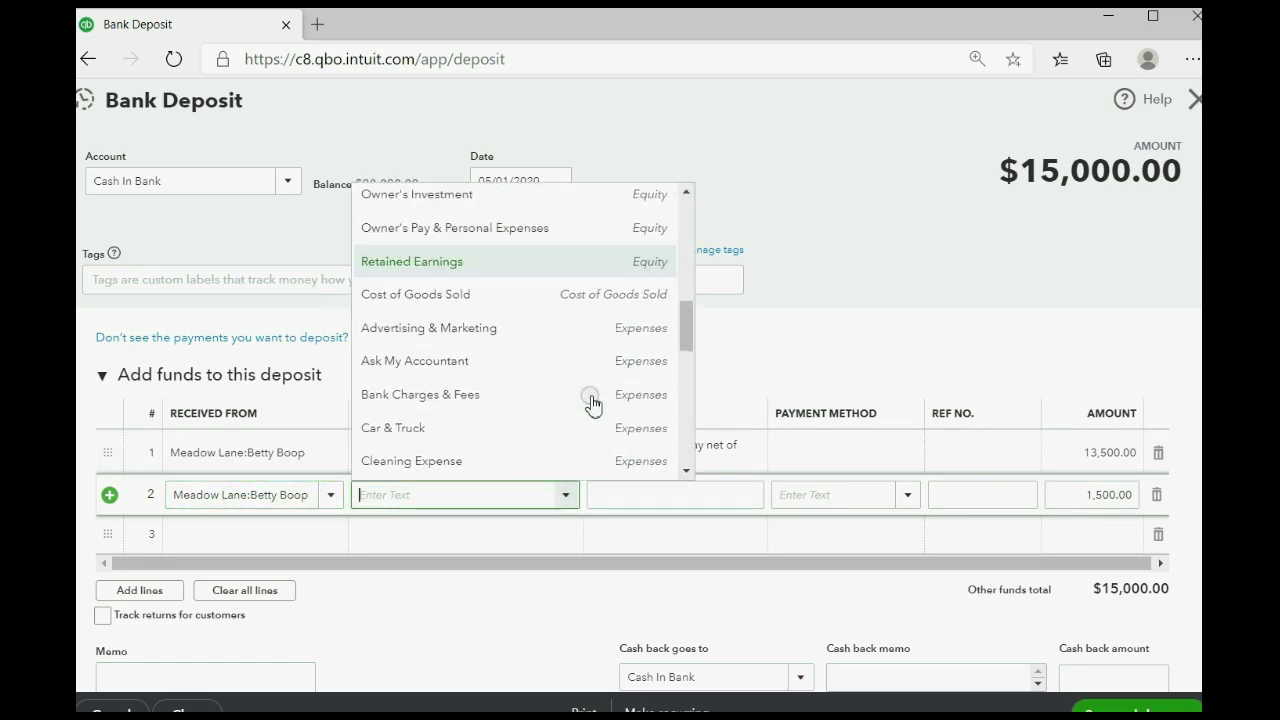
pyautogui.scroll(5, 591, 403)
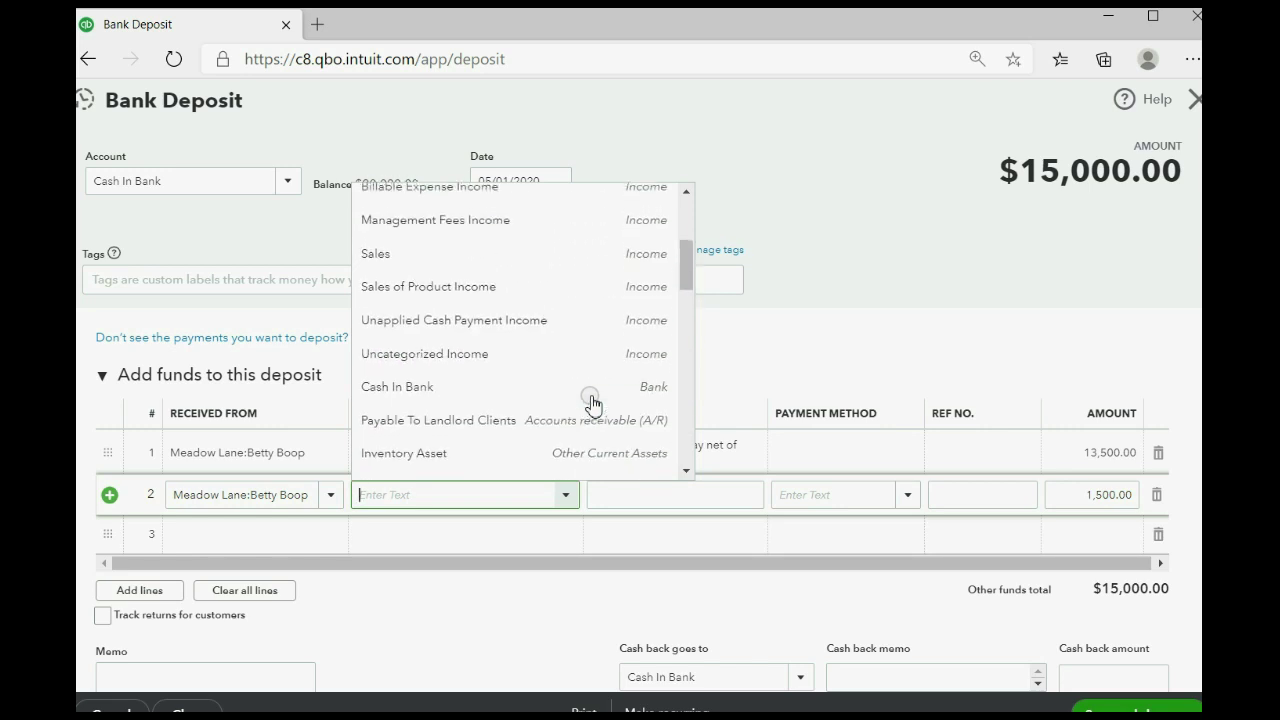
pyautogui.scroll(1, 591, 395)
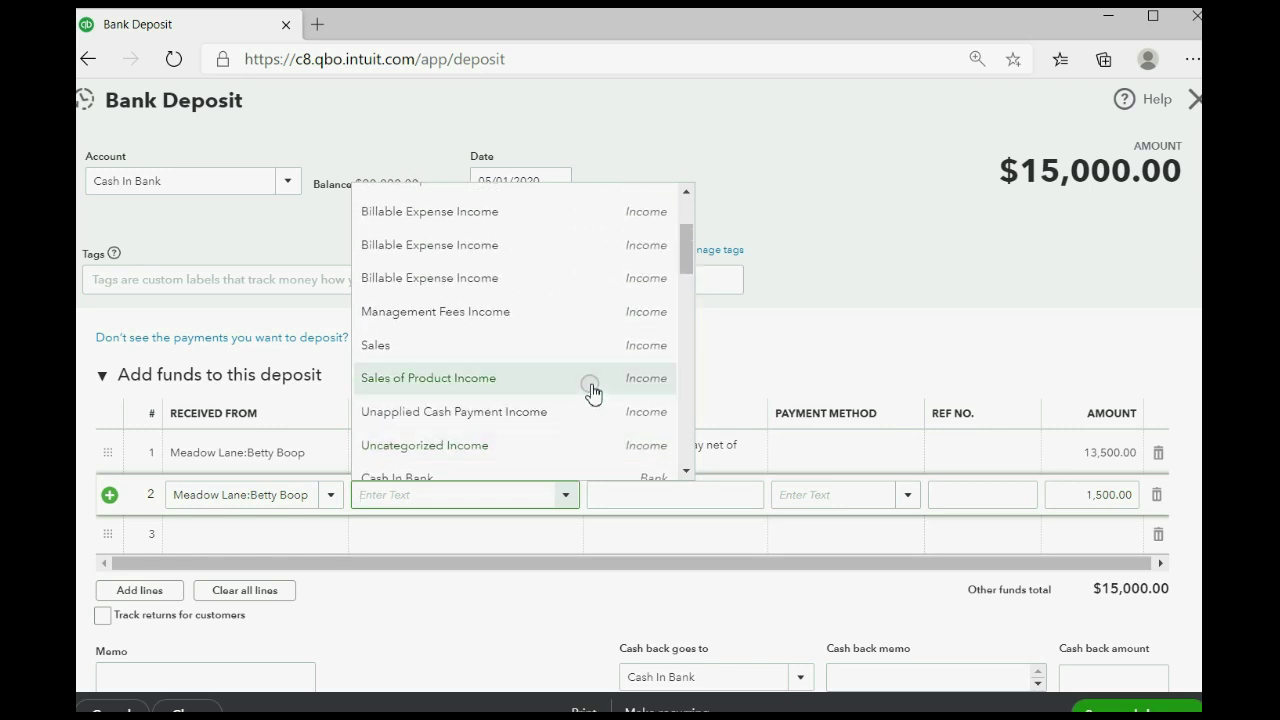
pyautogui.click(598, 313)
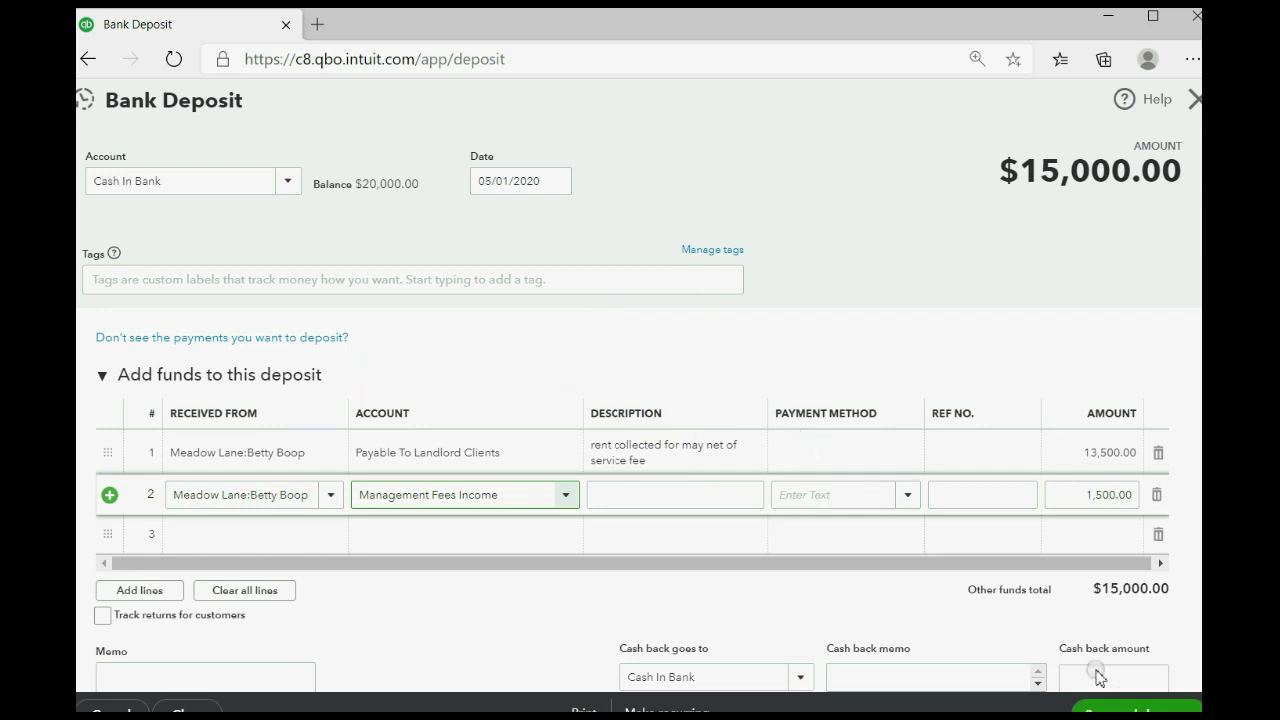
pyautogui.click(1140, 709)
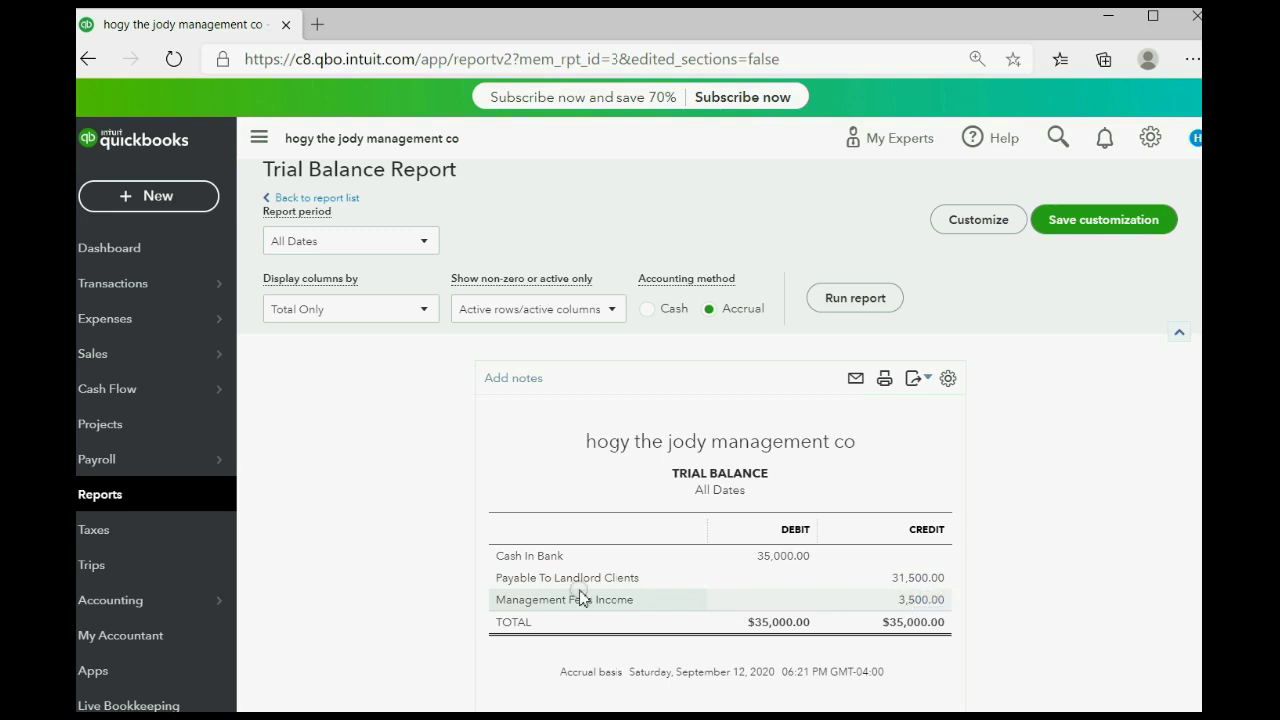
# Step: Open the Payouts To Landlords custom report to review the landlord balances
pyautogui.click(146, 500)
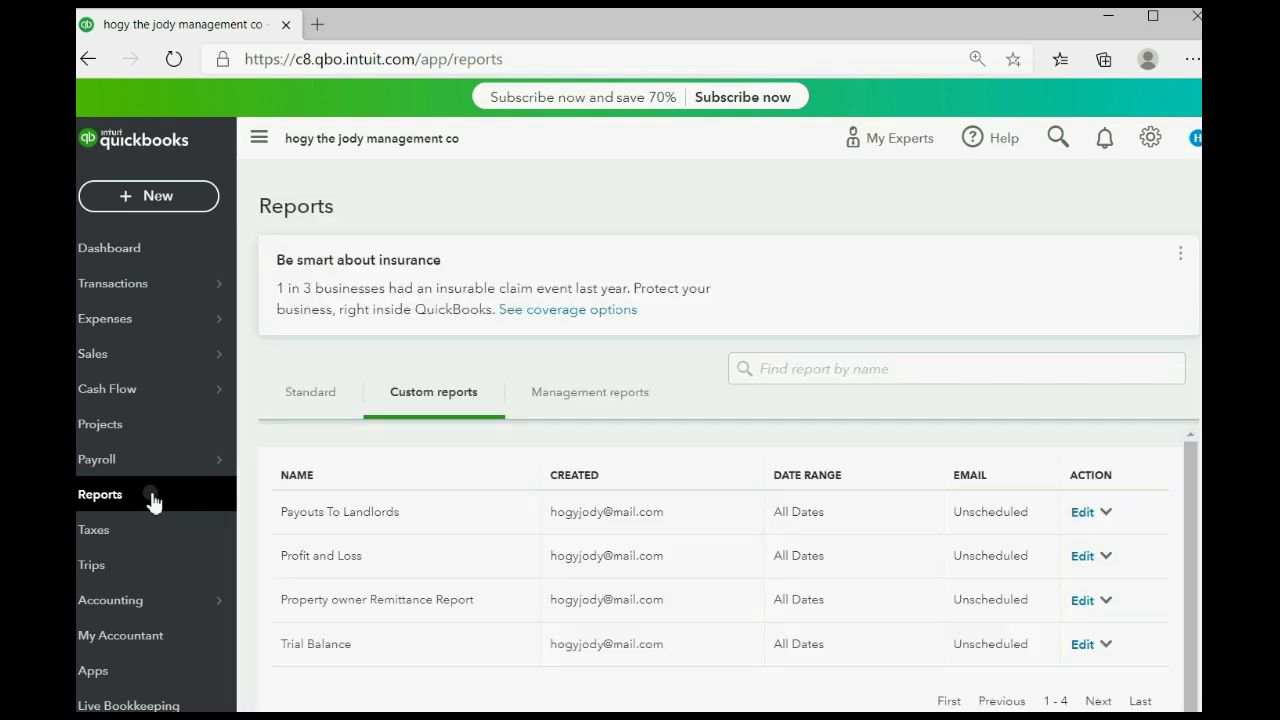
pyautogui.click(361, 515)
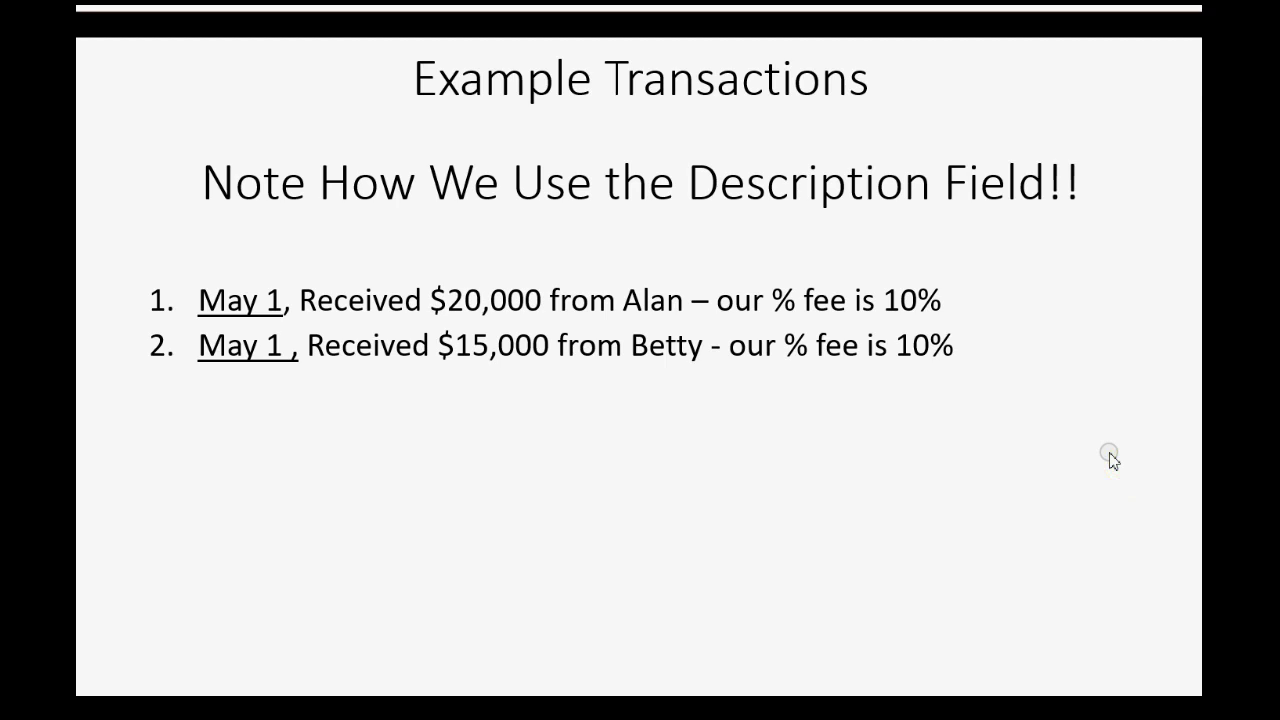
# Step: Reveal the next example transaction in the PowerPoint slide show, and start a new expense in QuickBooks with its tour dismissed
pyautogui.click(1113, 460)
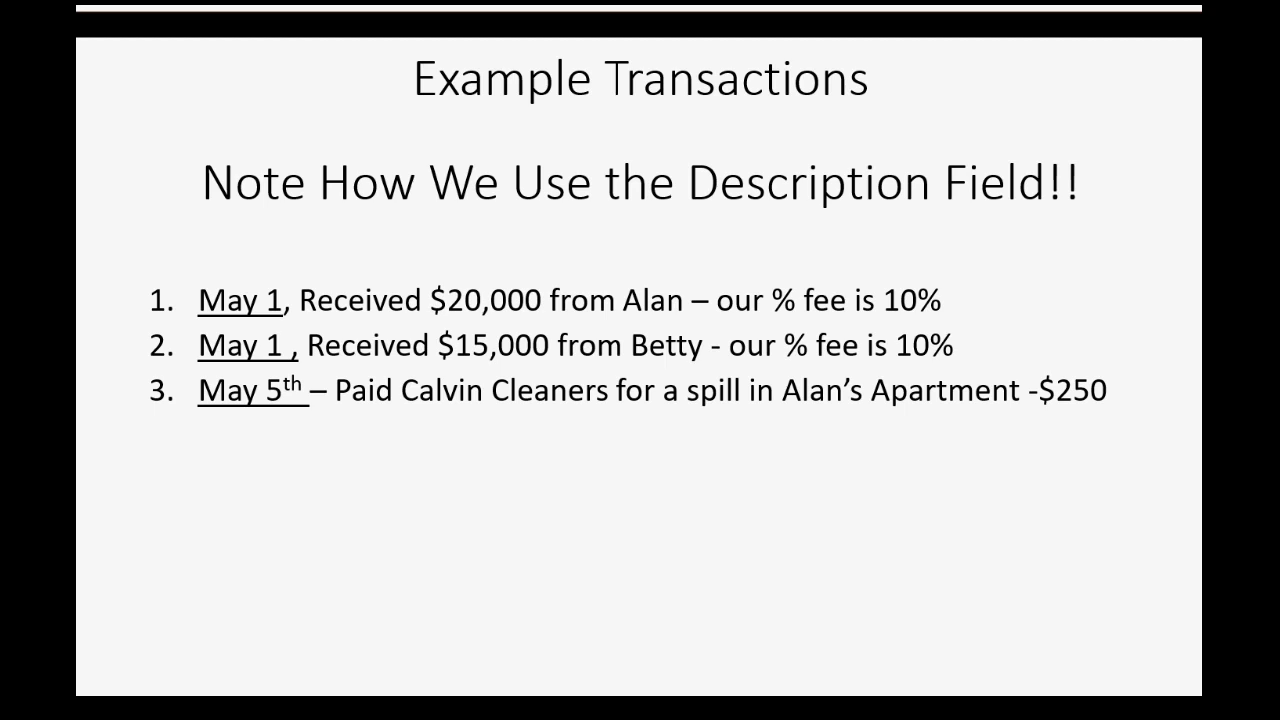
pyautogui.moveTo(797, 712)
pyautogui.click(797, 688)
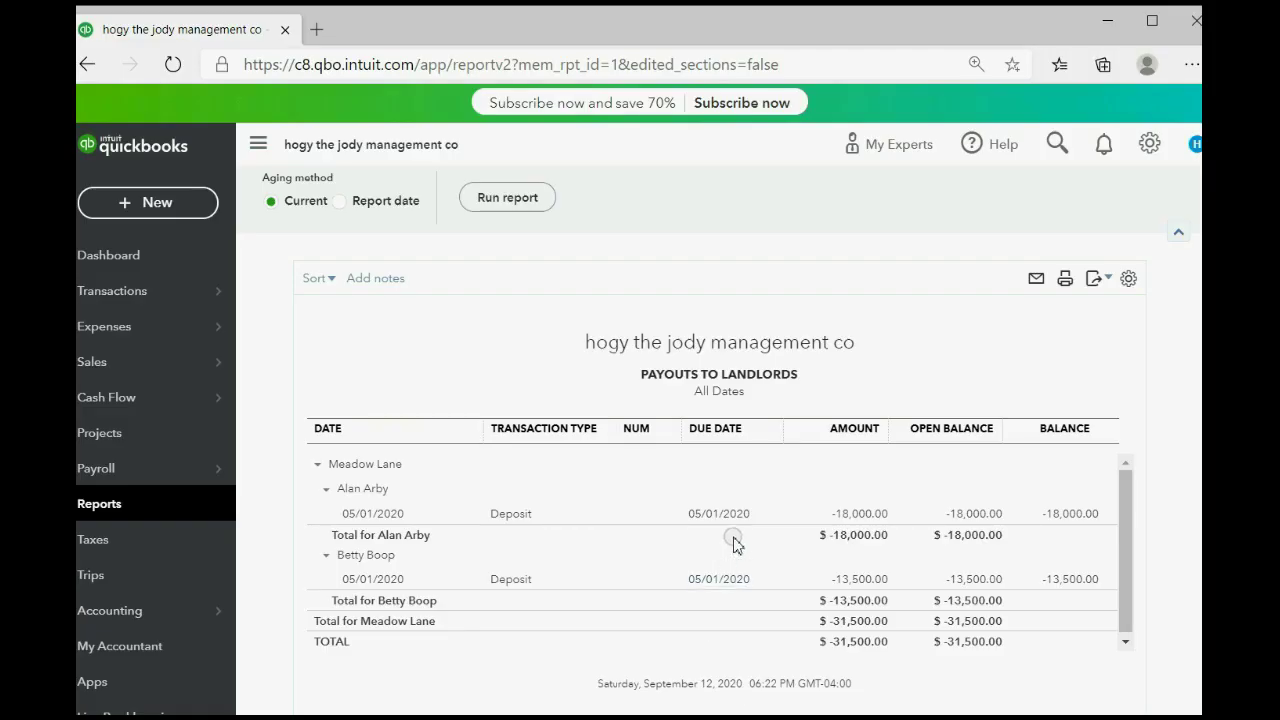
pyautogui.click(168, 202)
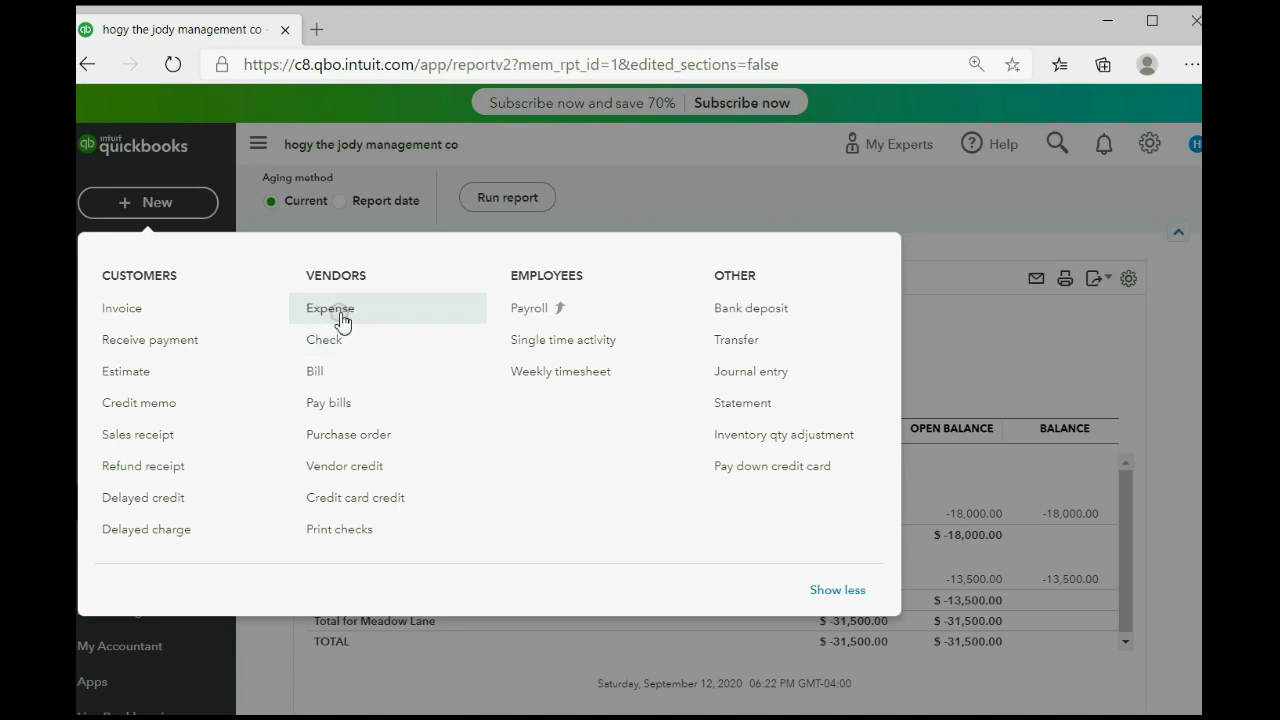
pyautogui.click(340, 316)
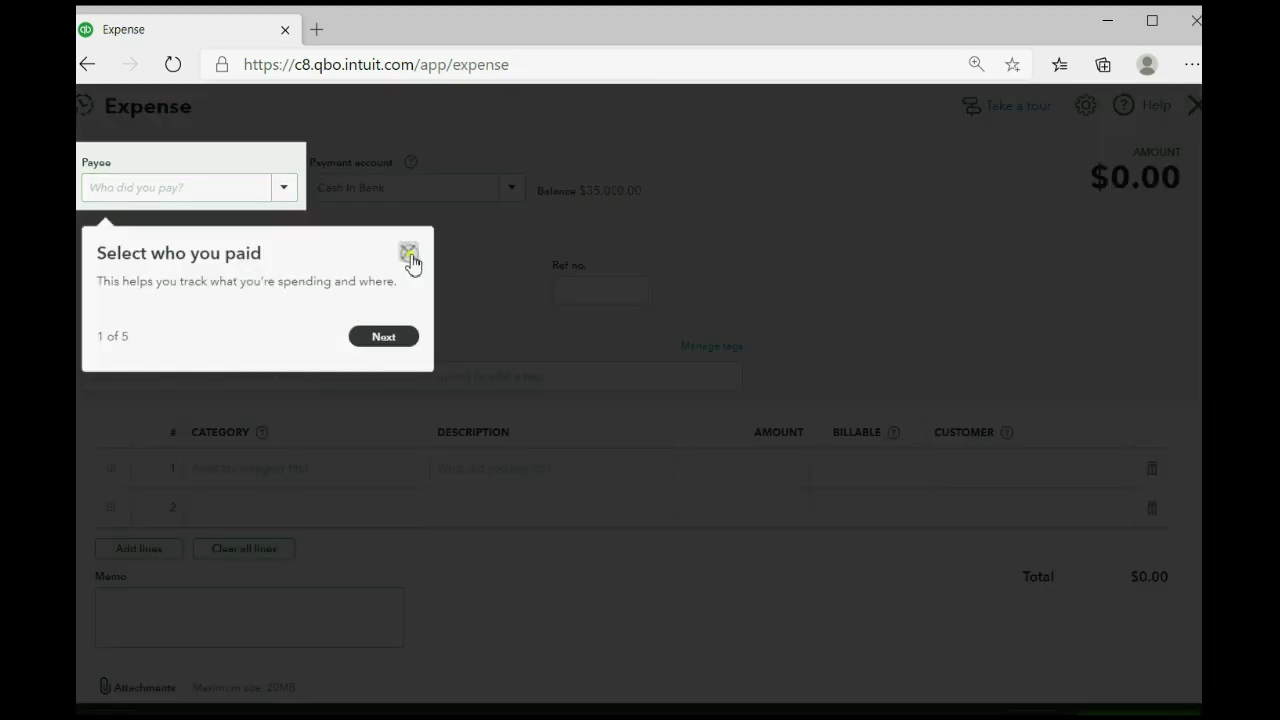
pyautogui.click(409, 252)
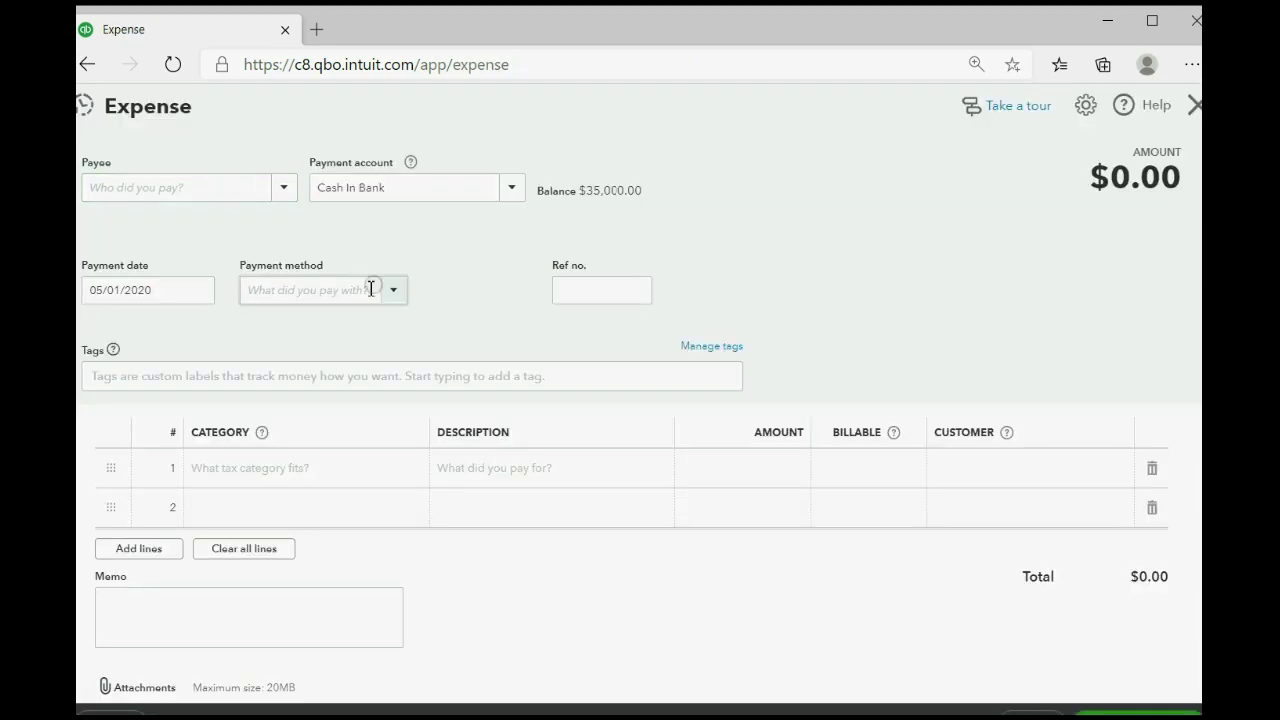
# Step: Set the expense's payment date to 05/05/2020 and its payee to Calvin Cleaners
pyautogui.click(202, 292)
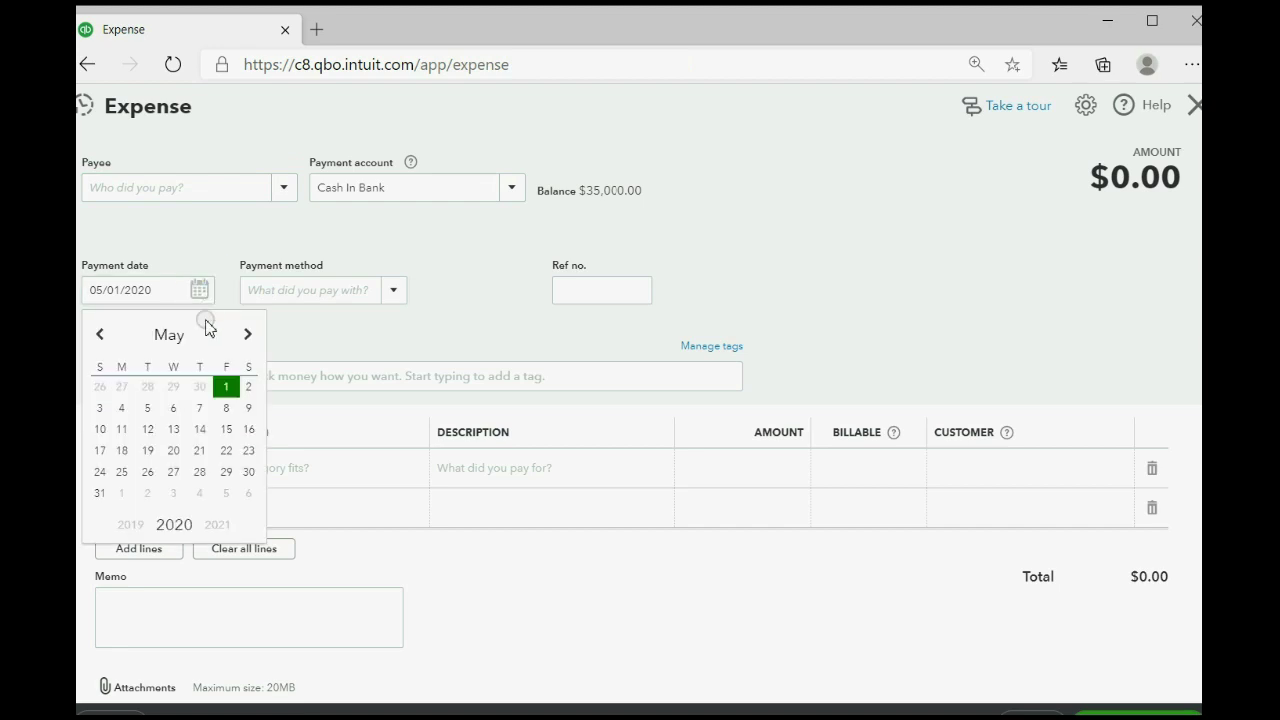
pyautogui.click(148, 408)
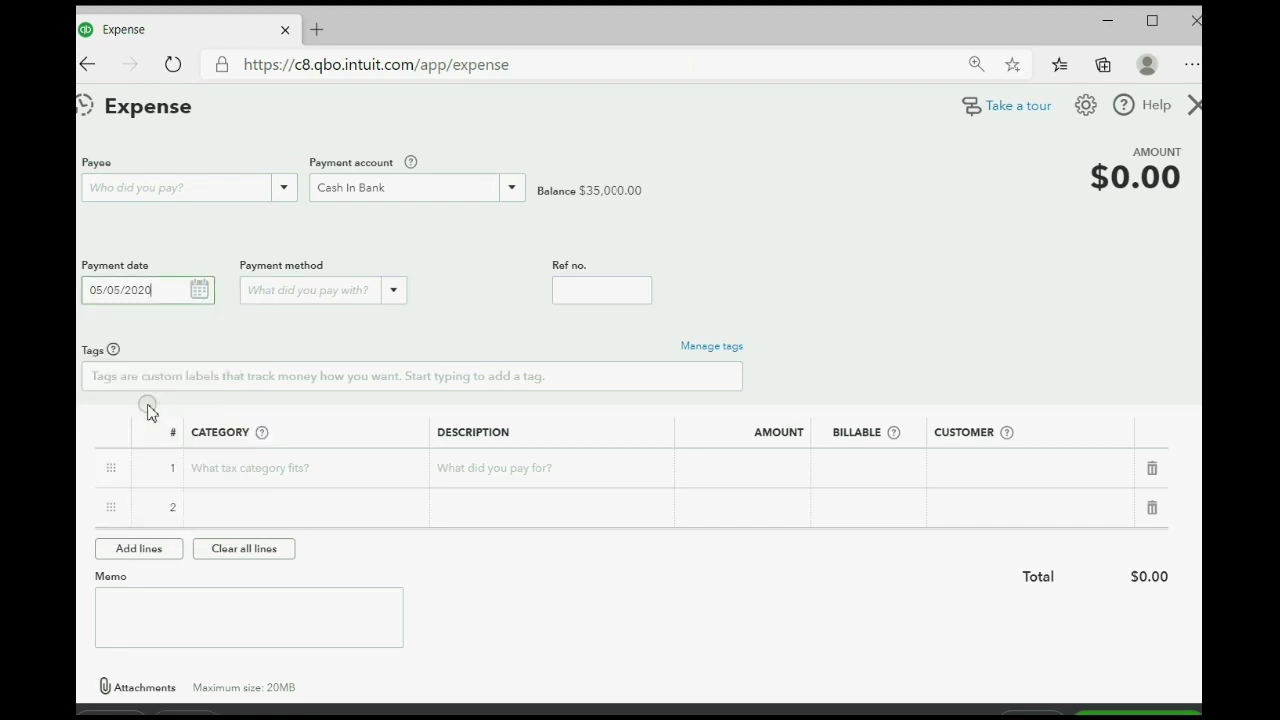
pyautogui.click(286, 190)
pyautogui.click(247, 251)
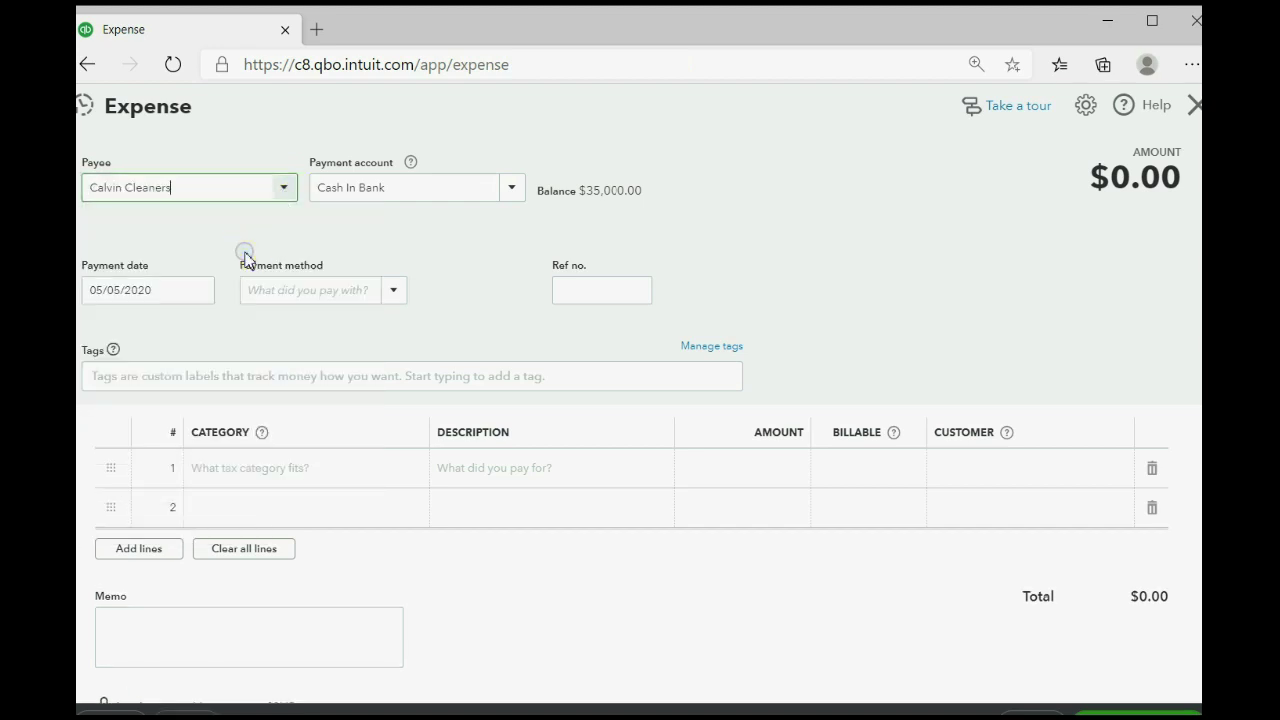
# Step: Categorize the first expense line as Cleaning Expense with an amount of 250
pyautogui.click(337, 460)
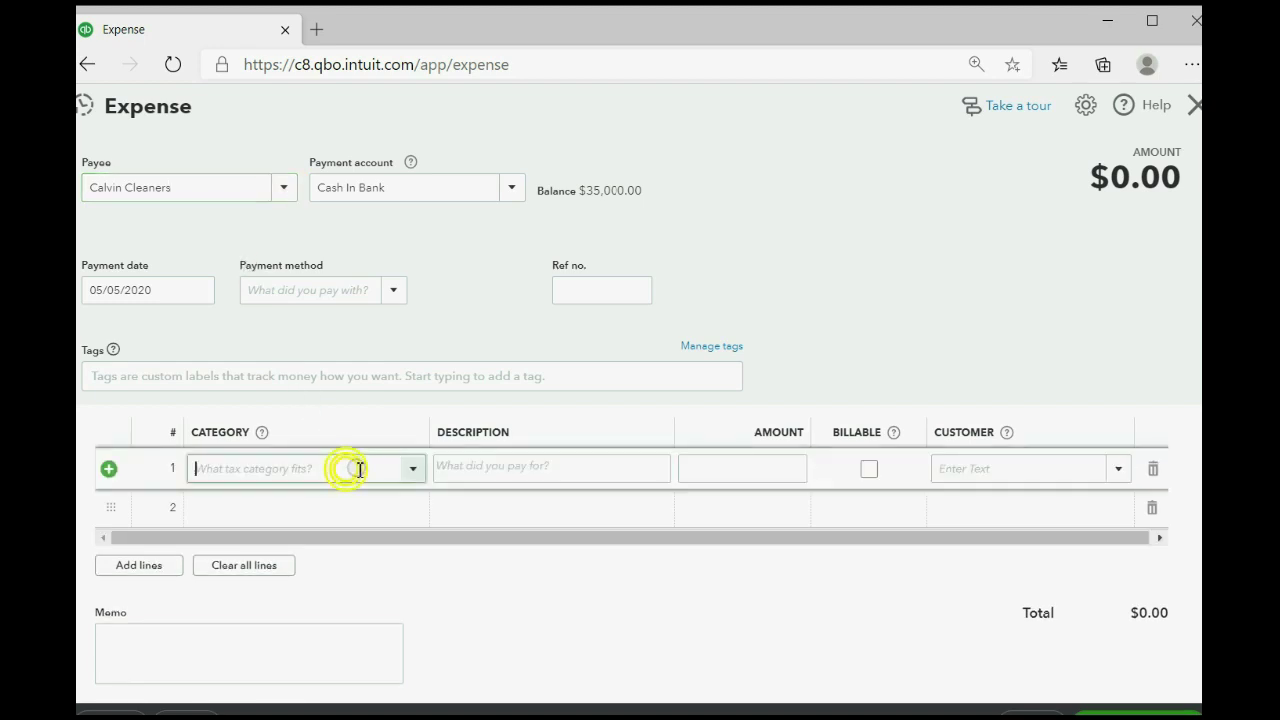
pyautogui.click(412, 469)
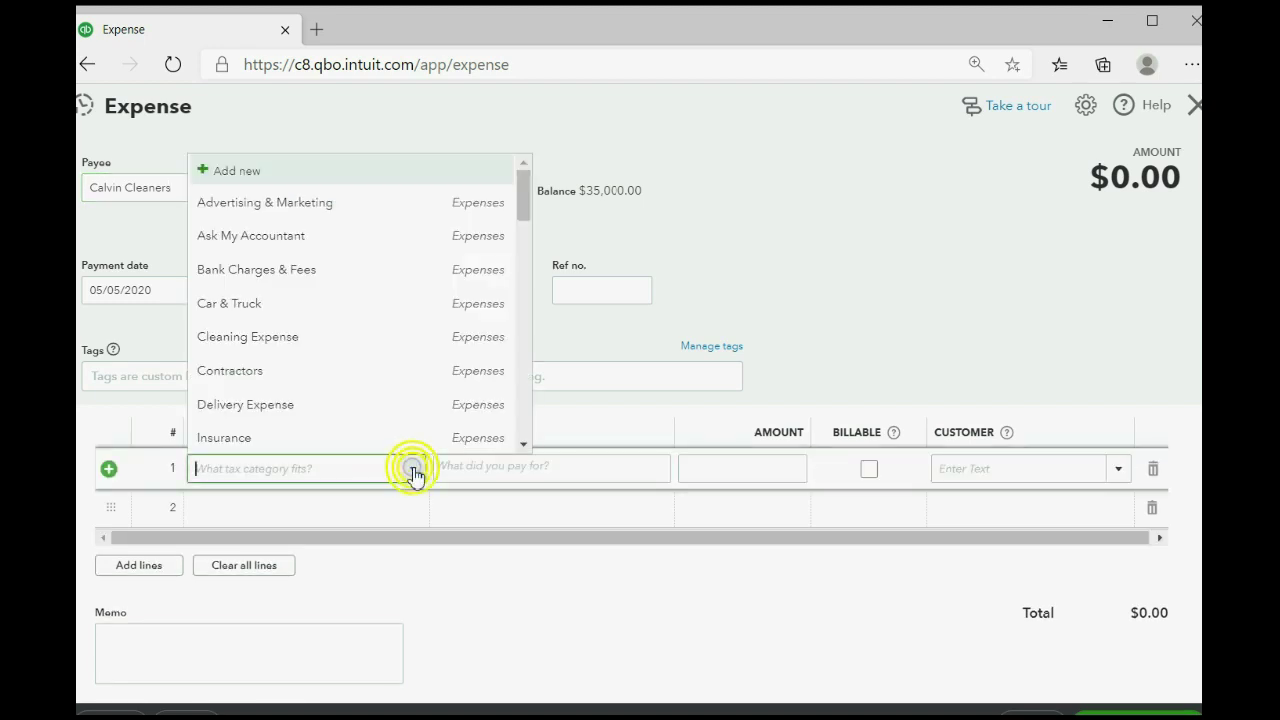
pyautogui.click(372, 345)
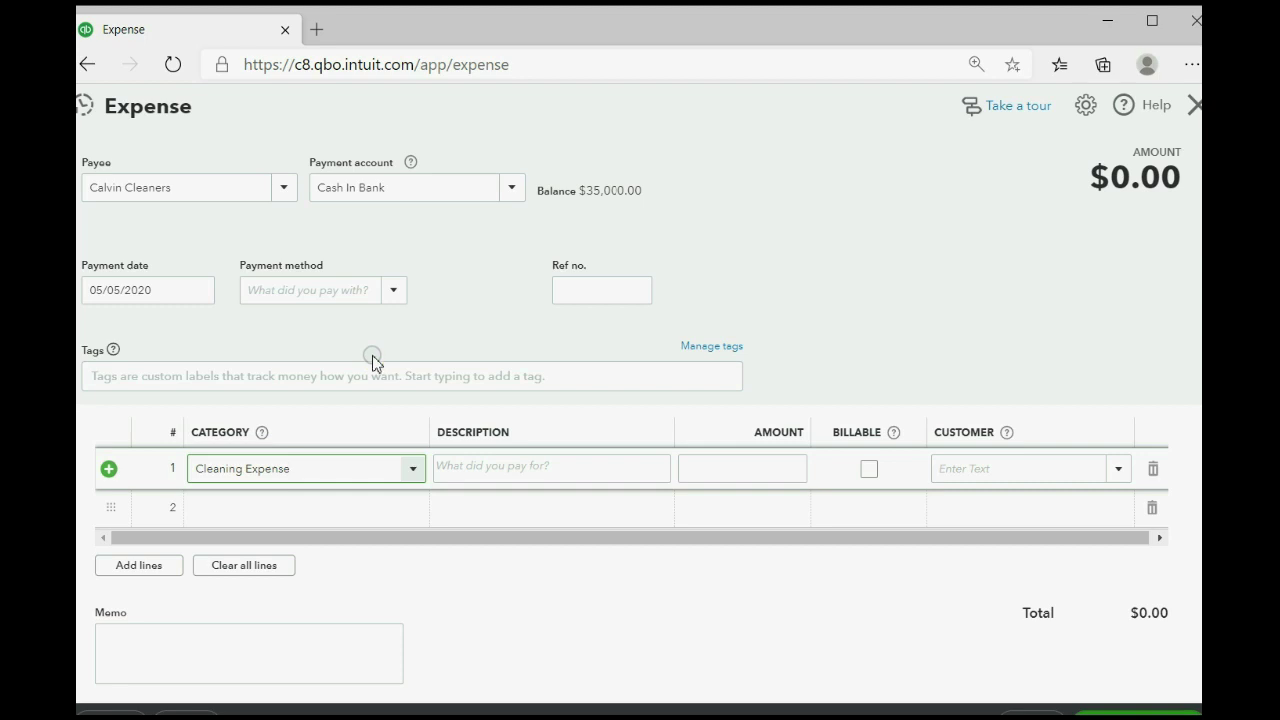
pyautogui.click(743, 463)
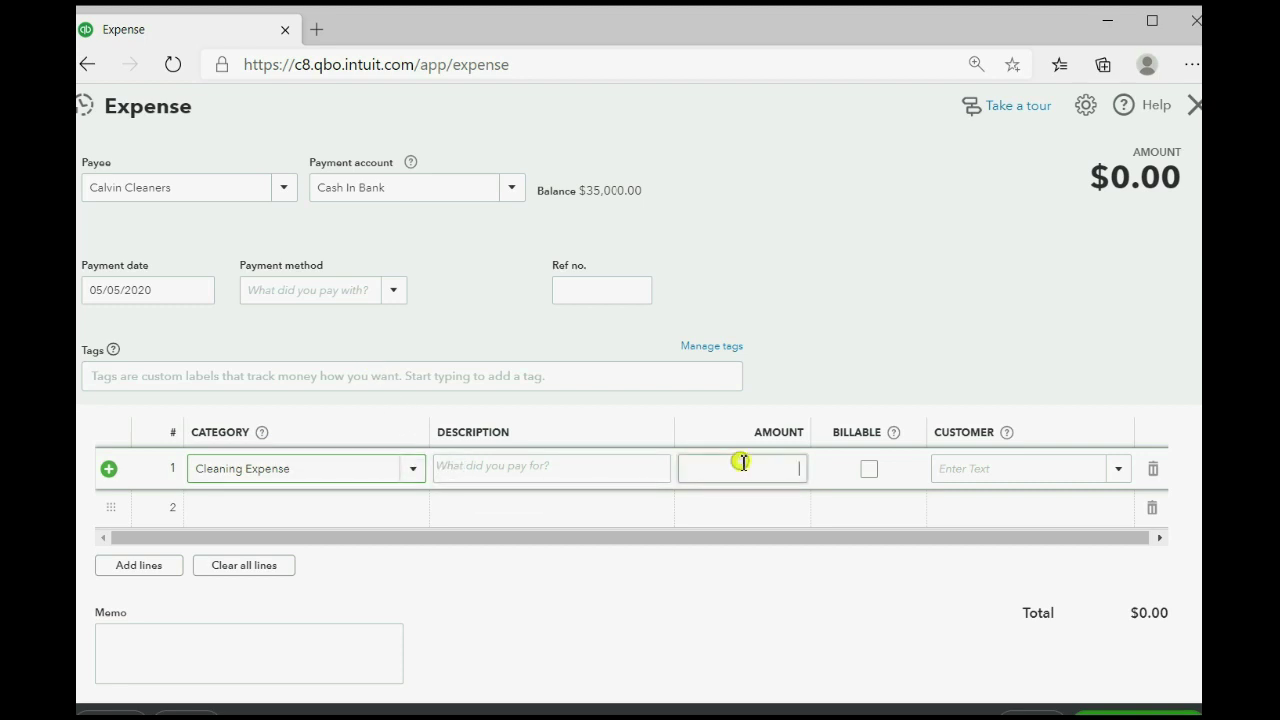
pyautogui.write('250')
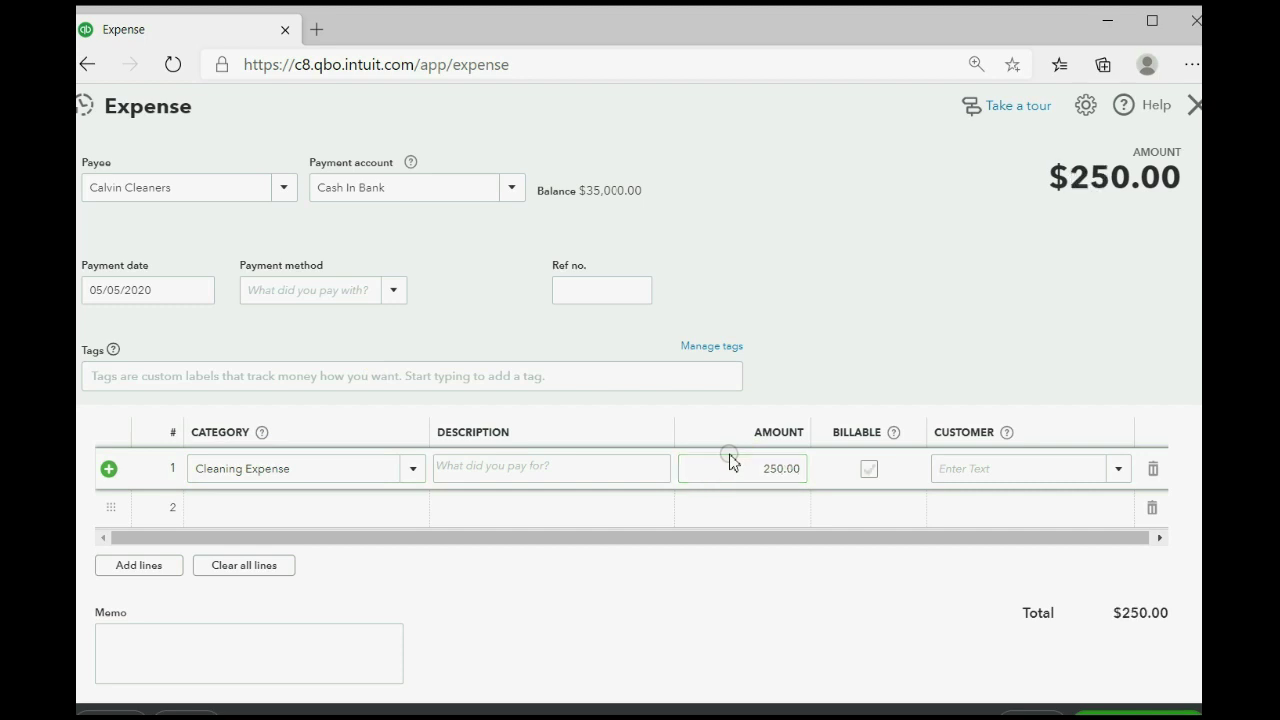
# Step: Mark the cleaning line as billable to the first tenant listed under Meadow Lane
pyautogui.click(869, 474)
pyautogui.click(1124, 470)
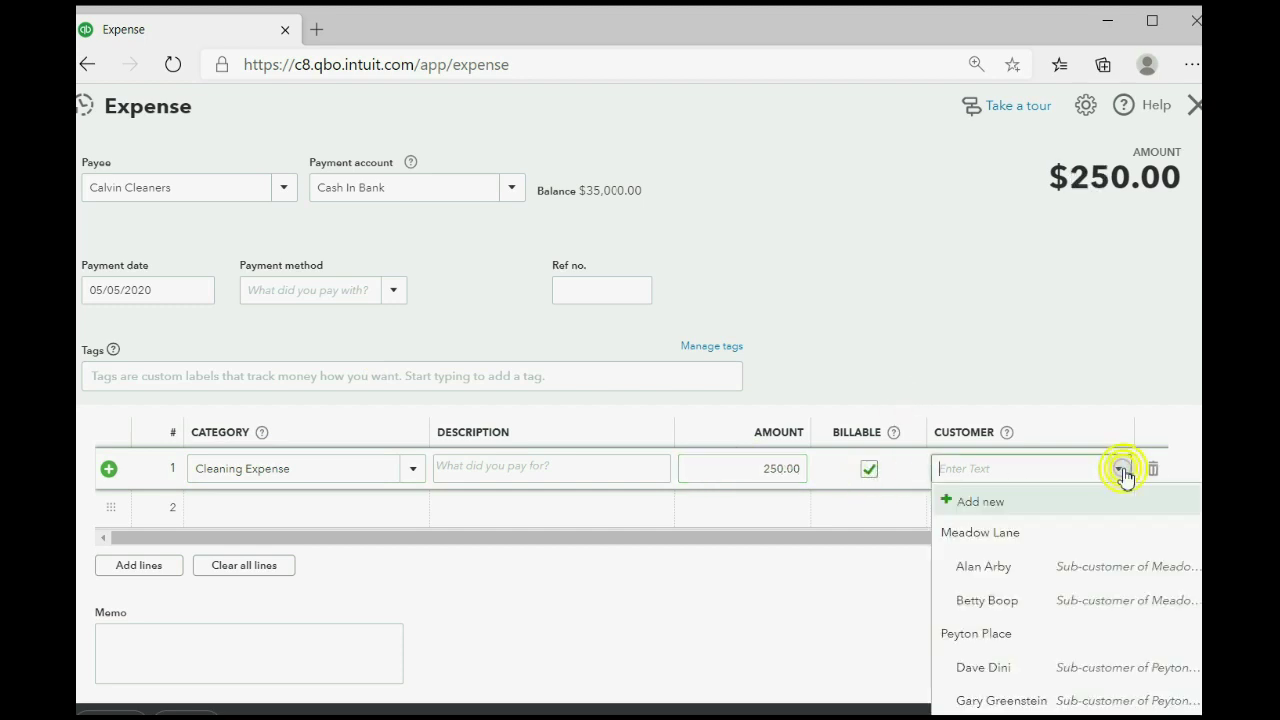
pyautogui.click(1116, 570)
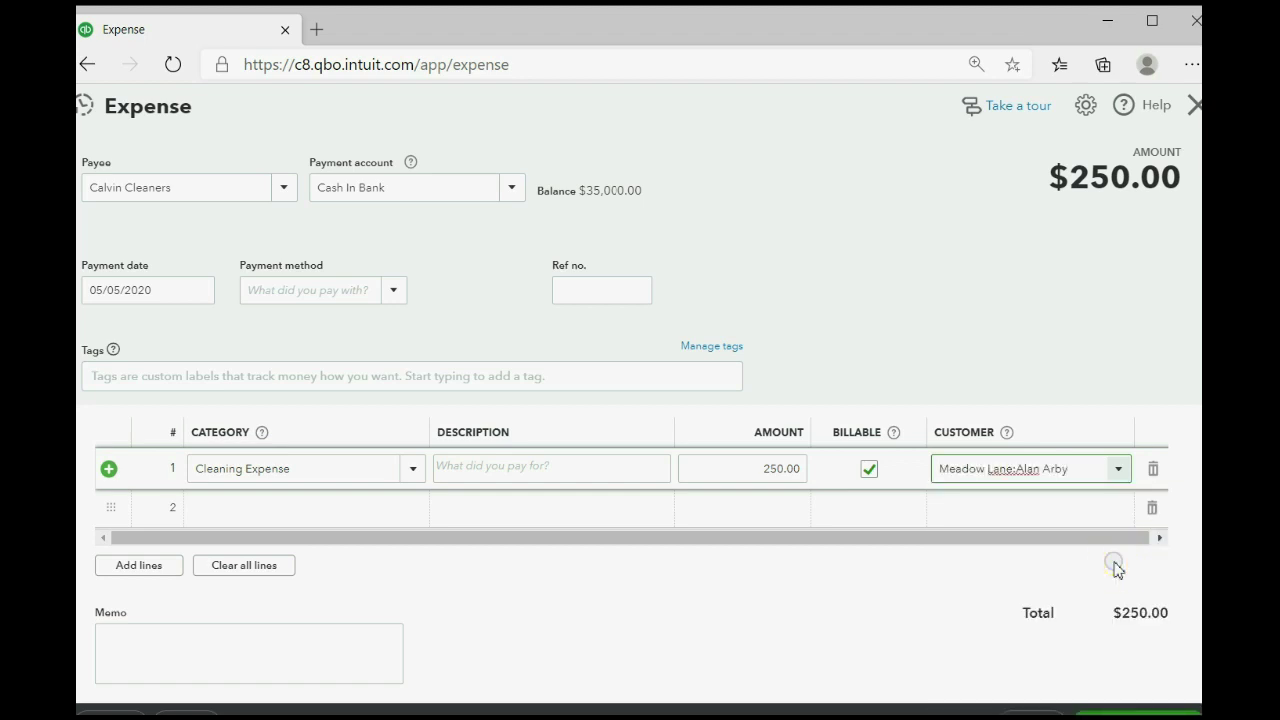
# Step: Describe the cleaning line by noting the tenant's first name followed by "responsible for spill"
pyautogui.click(580, 470)
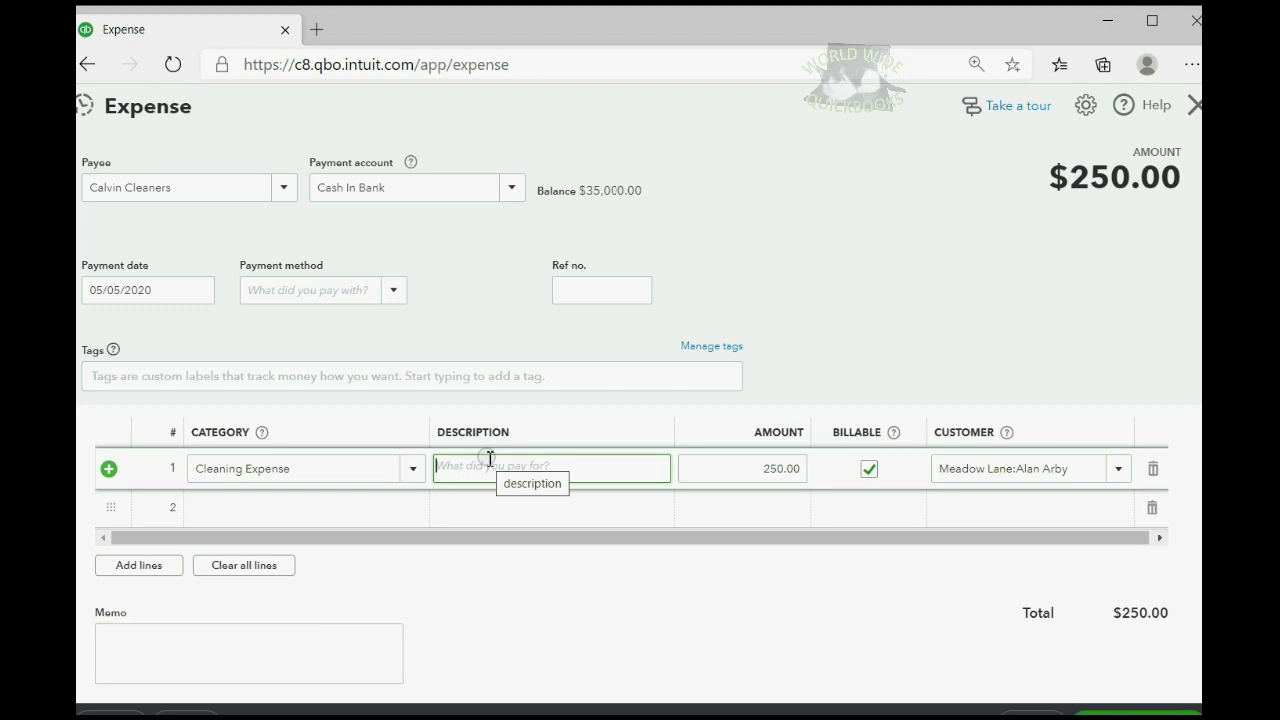
pyautogui.write('alan')
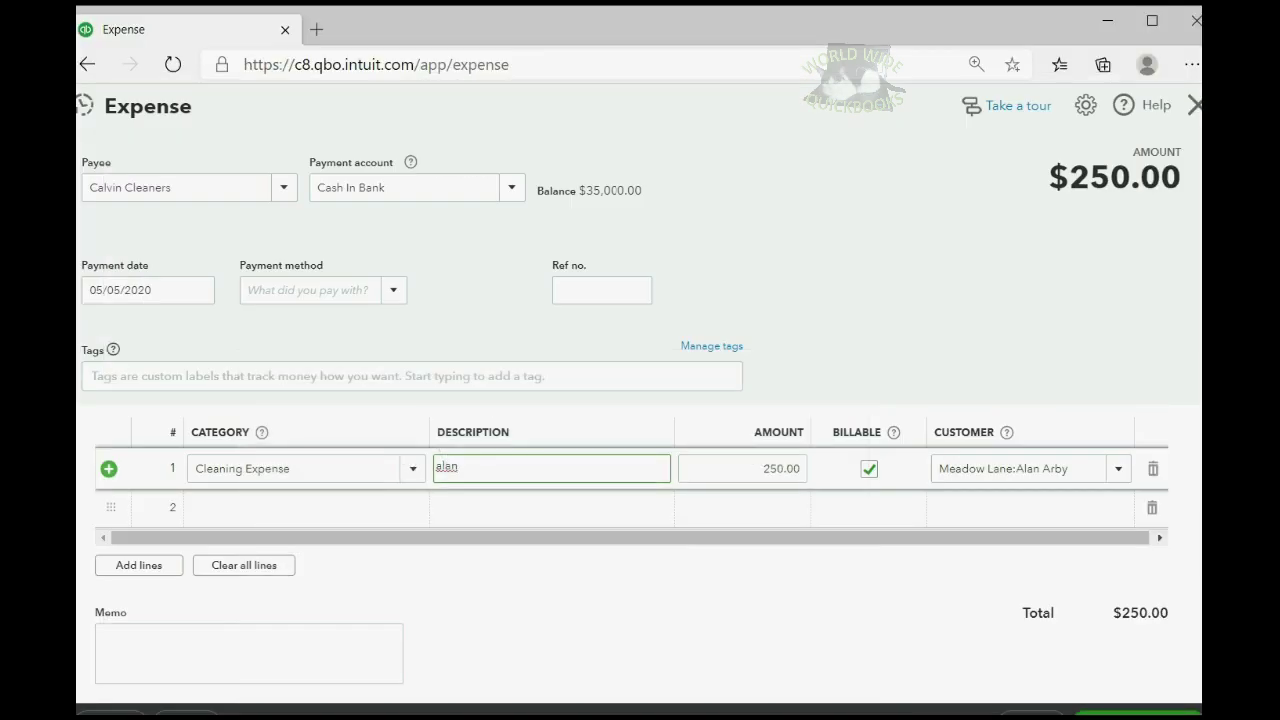
pyautogui.write('respo')
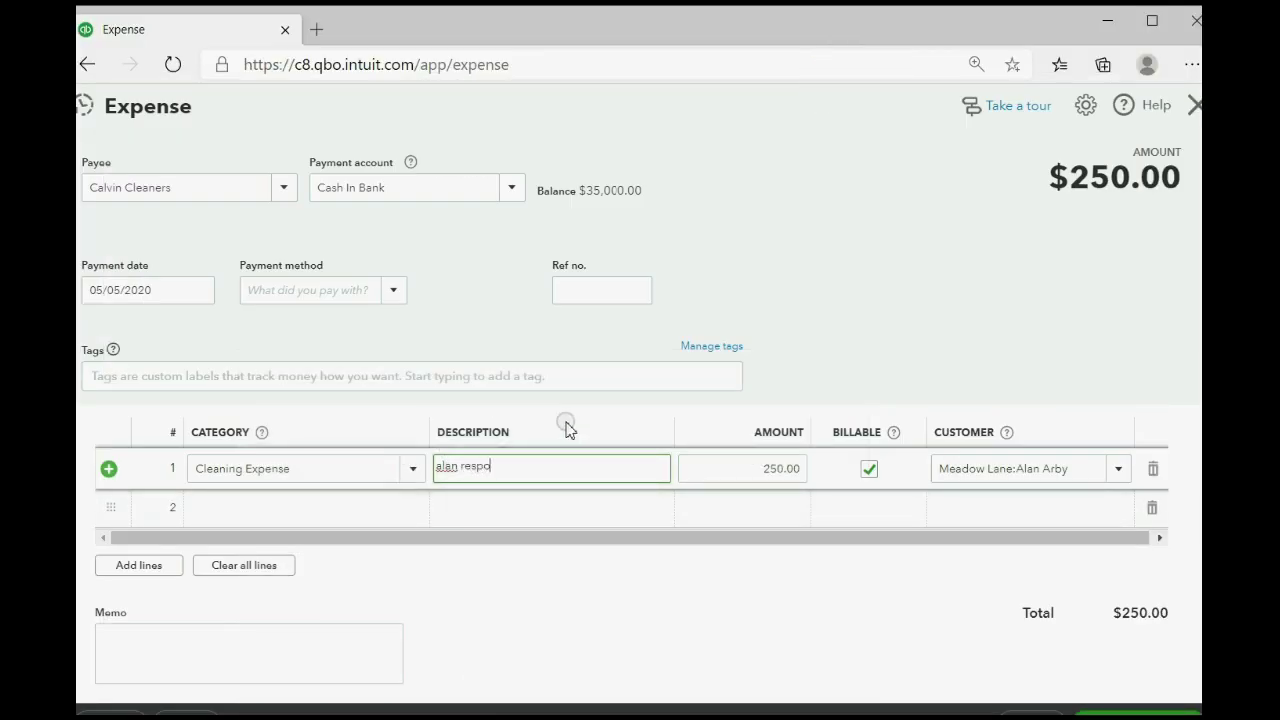
pyautogui.write('nsible for spill')
# Step: Copy the cleaning line's description into the memo, and save and close the expense
pyautogui.moveTo(583, 466); pyautogui.dragTo(430, 471)
pyautogui.rightClick(452, 468)
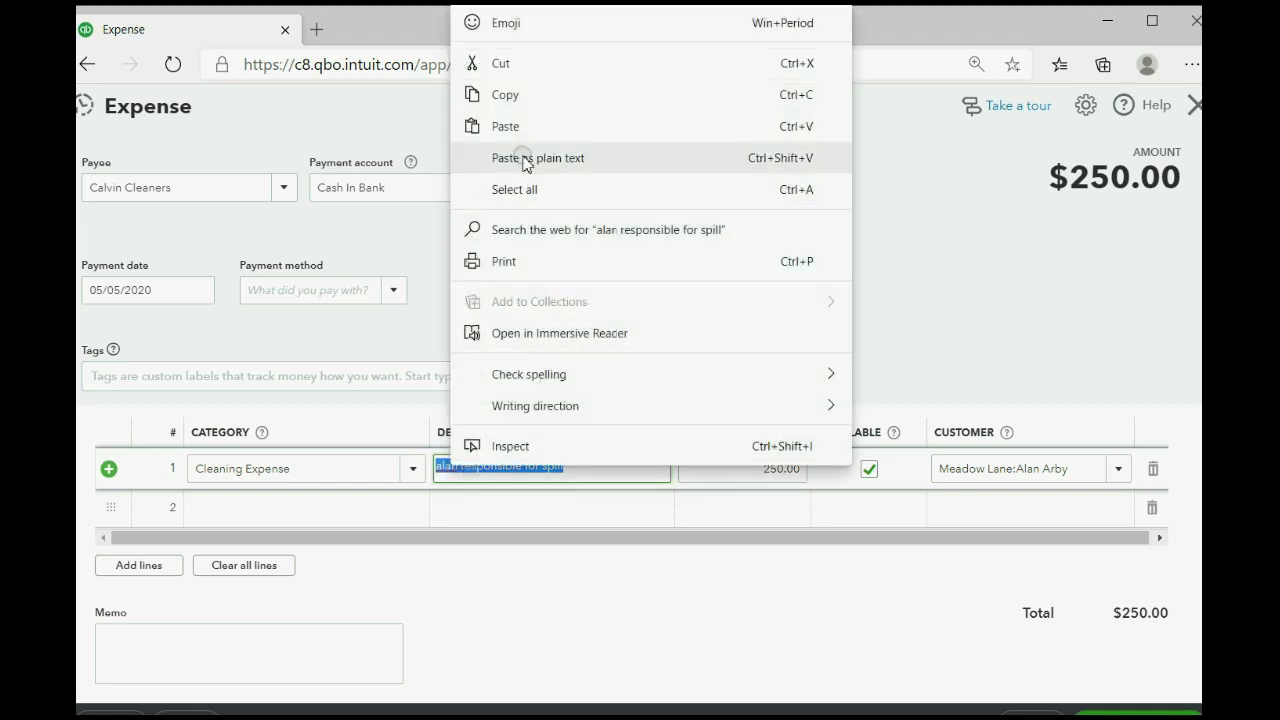
pyautogui.click(525, 95)
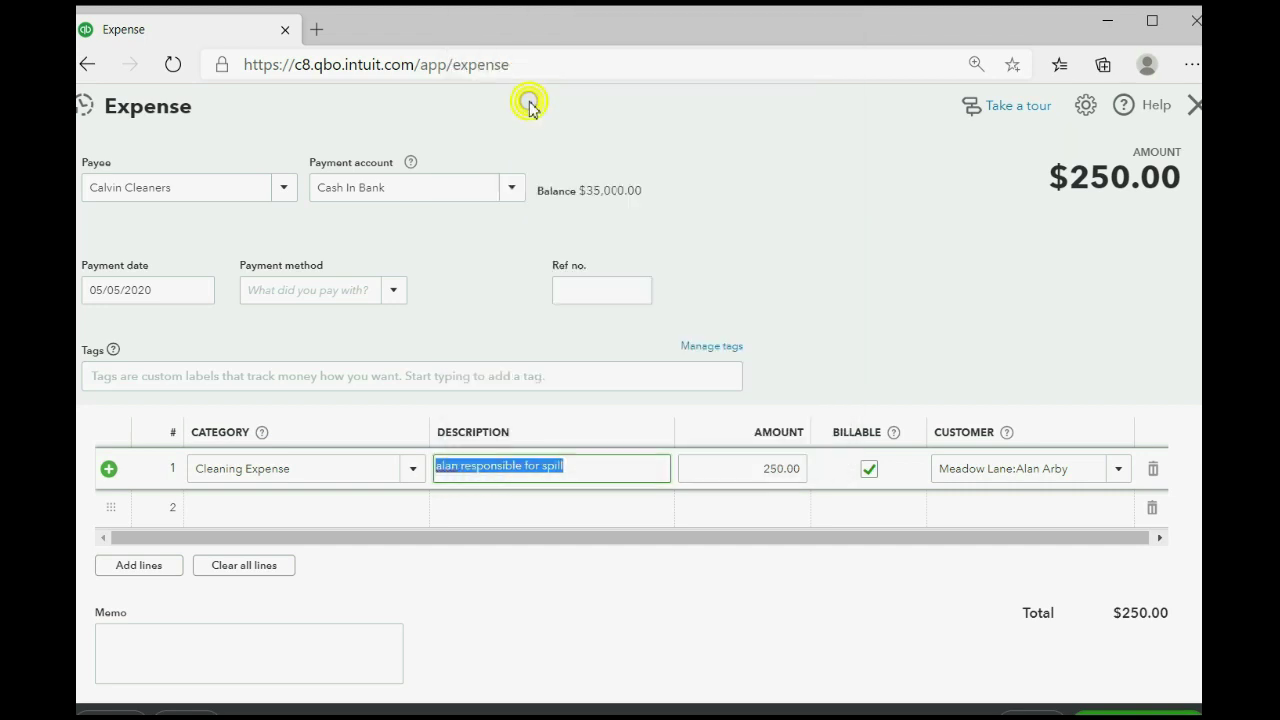
pyautogui.click(190, 642)
pyautogui.rightClick(189, 638)
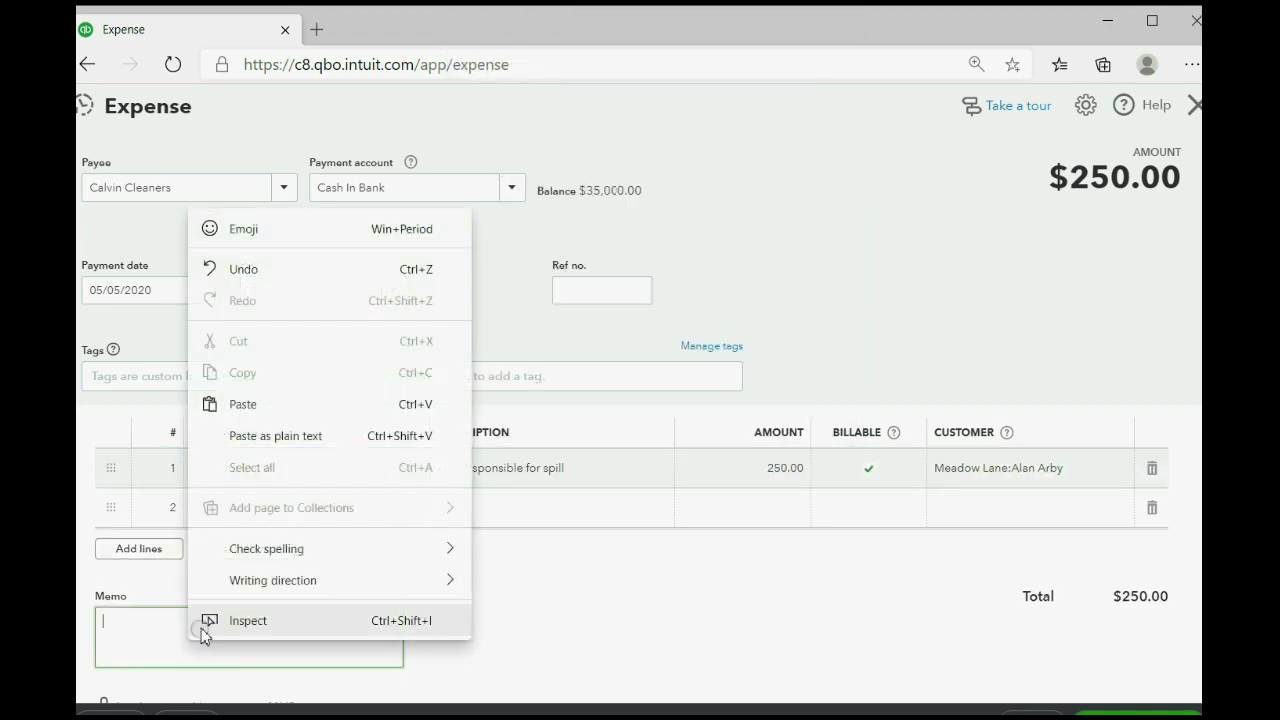
pyautogui.click(258, 418)
pyautogui.click(576, 650)
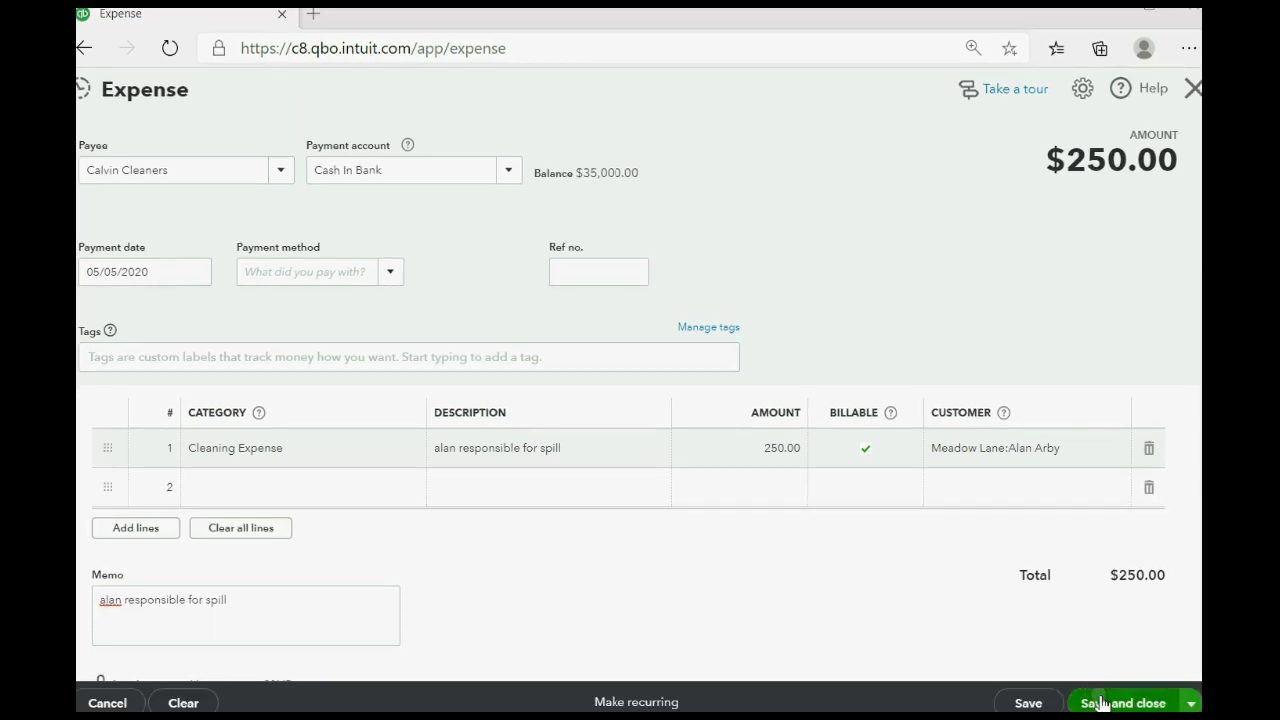
pyautogui.click(1098, 704)
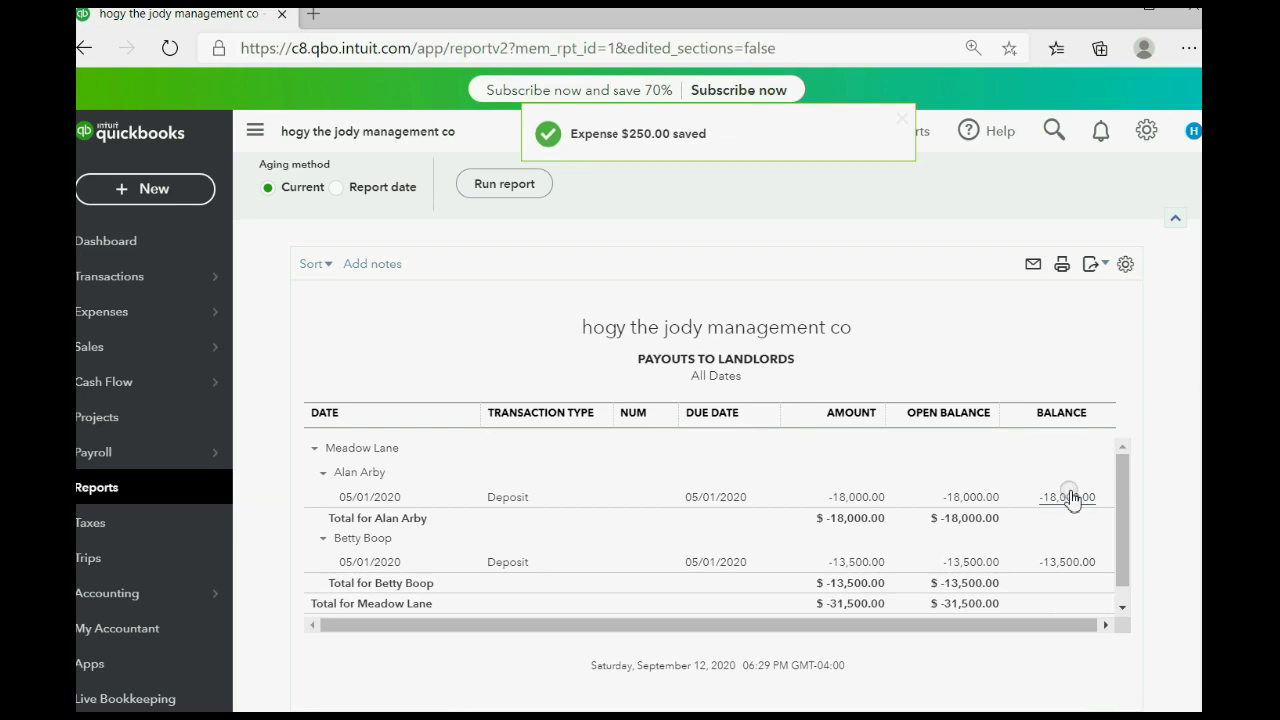
# Step: Check the next example transaction in the PowerPoint slide show, and start another expense in QuickBooks
pyautogui.hotkey('alt', 'Tab')
pyautogui.click(502, 594)
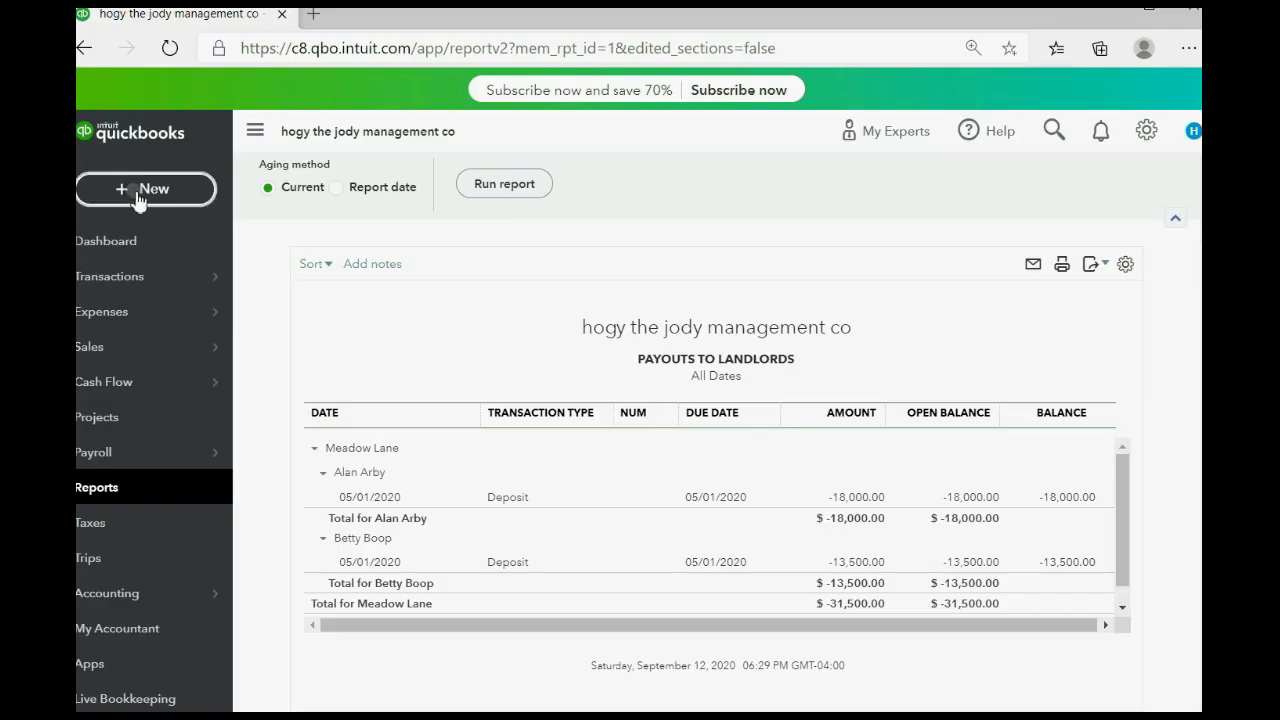
pyautogui.click(135, 188)
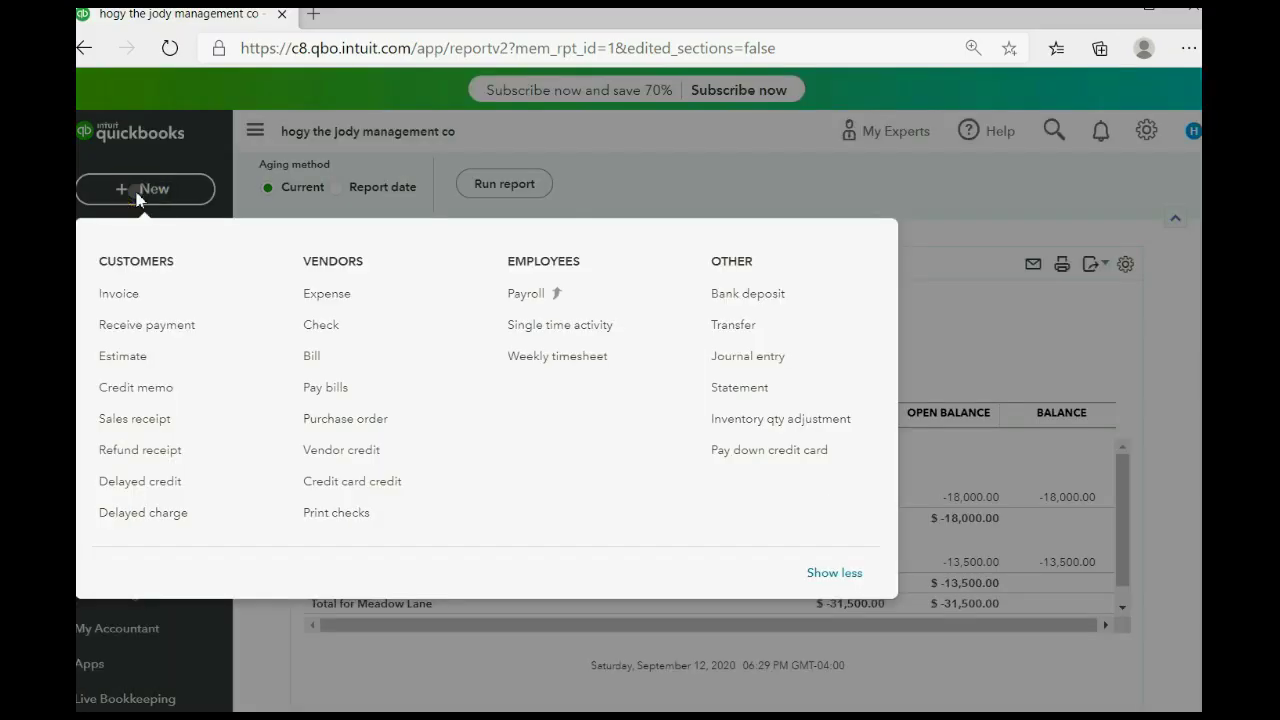
pyautogui.click(357, 294)
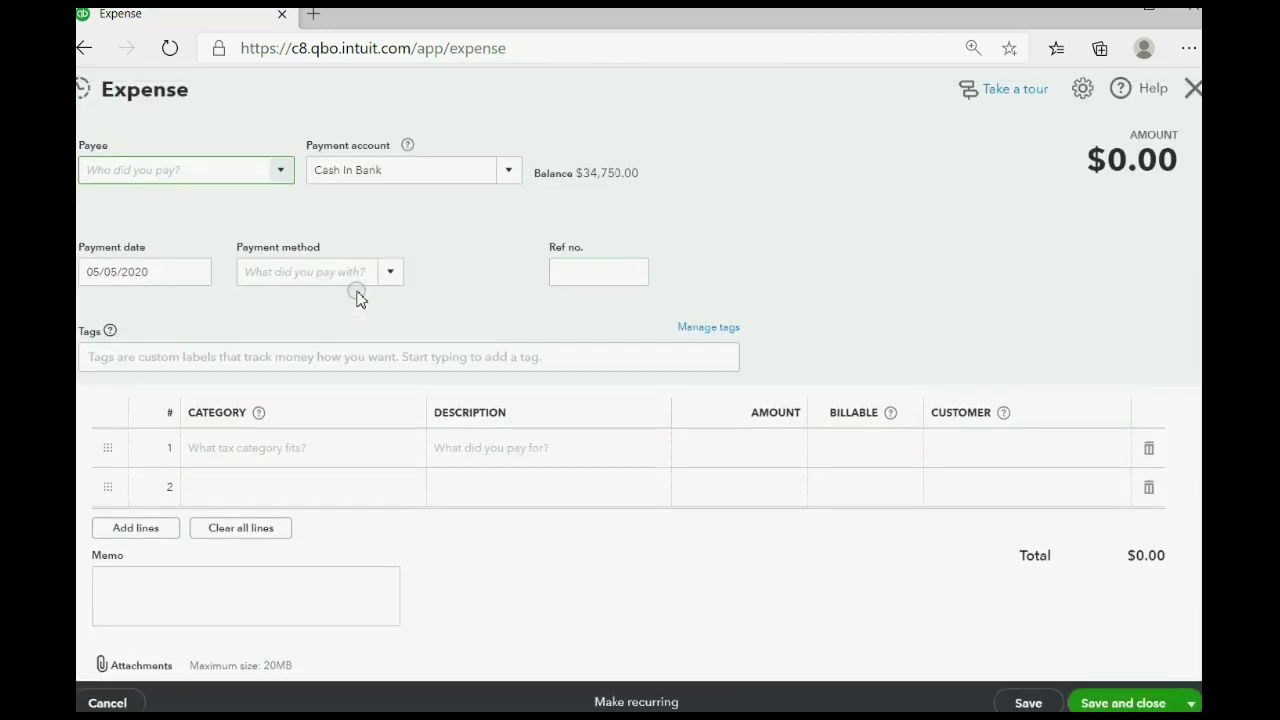
# Step: Set the new expense's payment date to 05/06/2020 and its payee to Rex Repair Shop
pyautogui.click(195, 272)
pyautogui.click(170, 389)
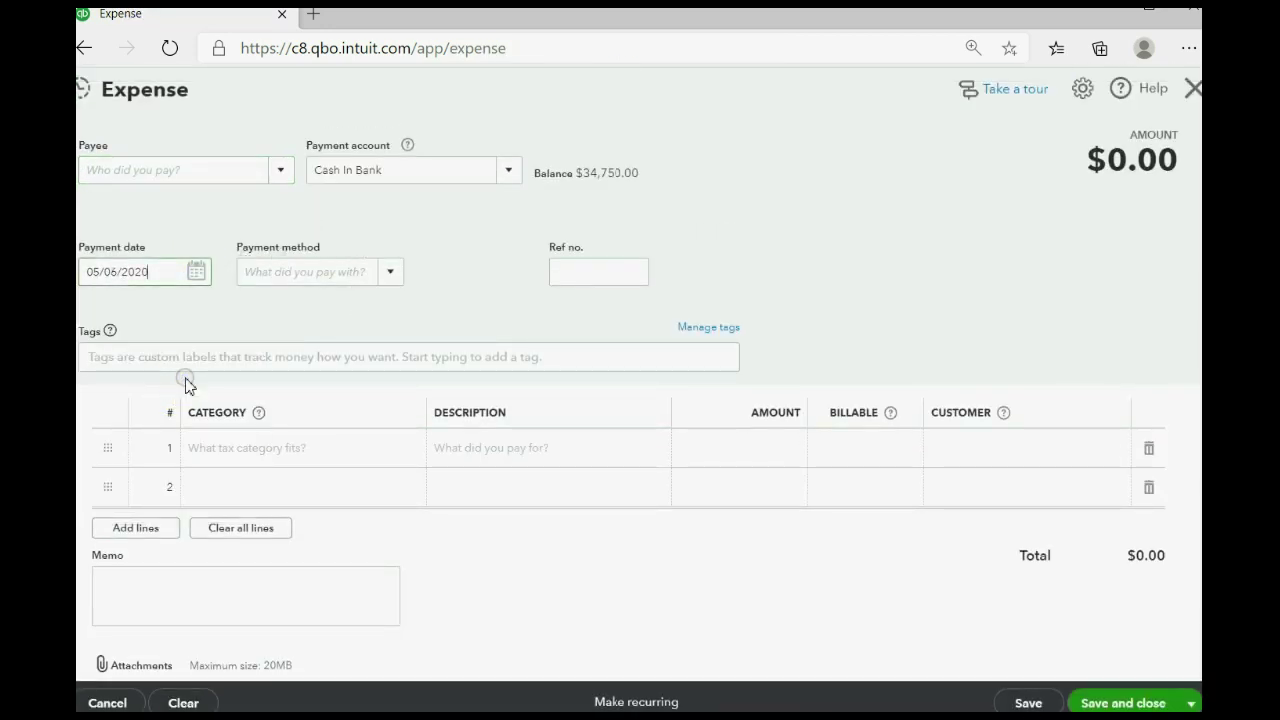
pyautogui.click(280, 171)
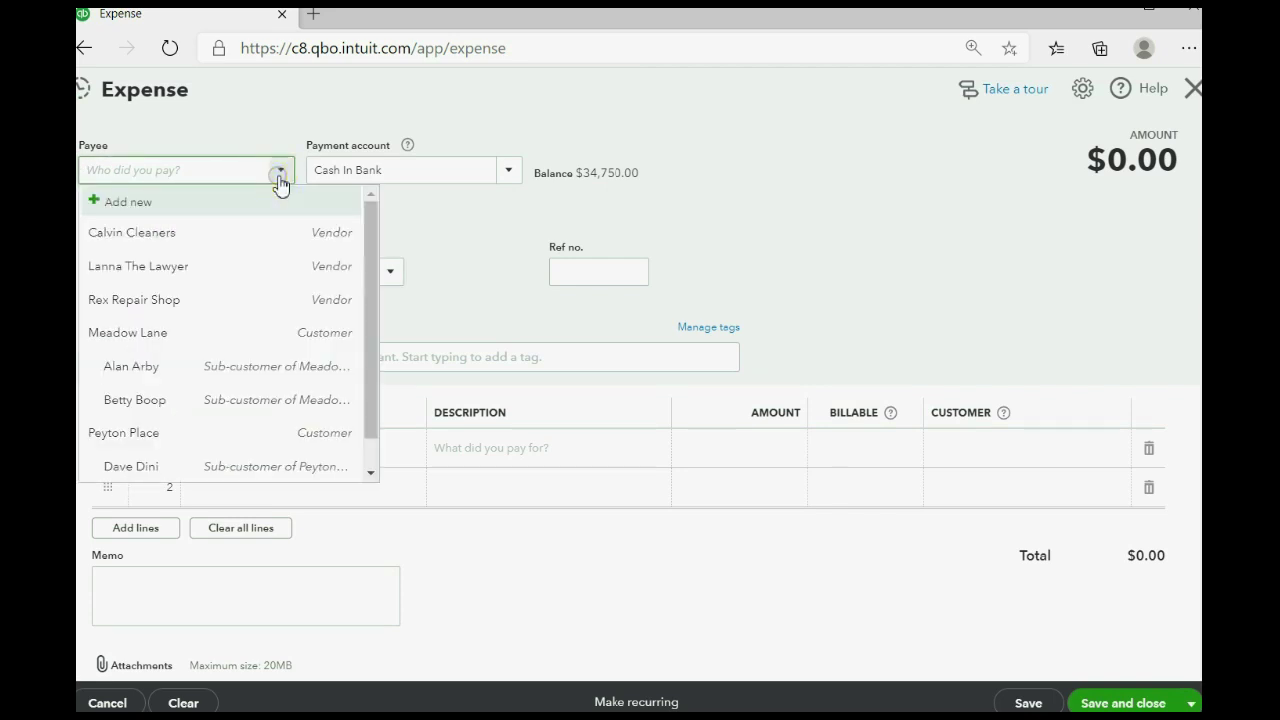
pyautogui.click(245, 302)
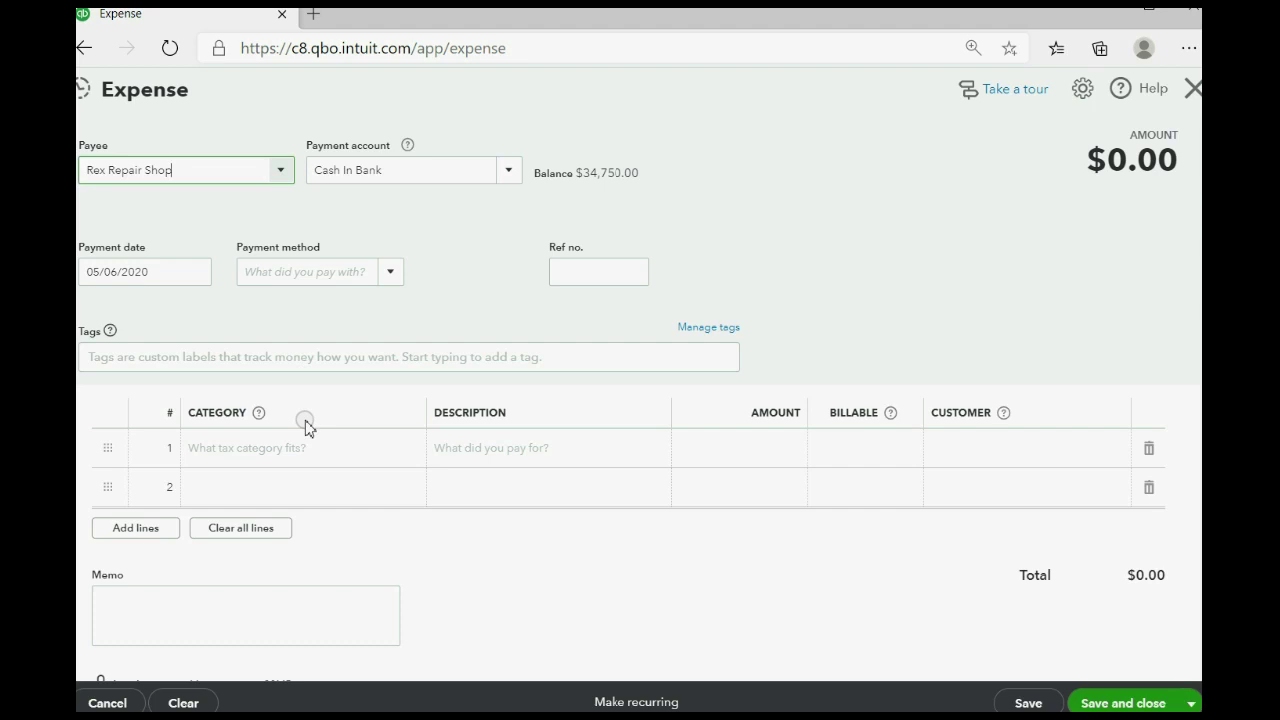
pyautogui.click(385, 278)
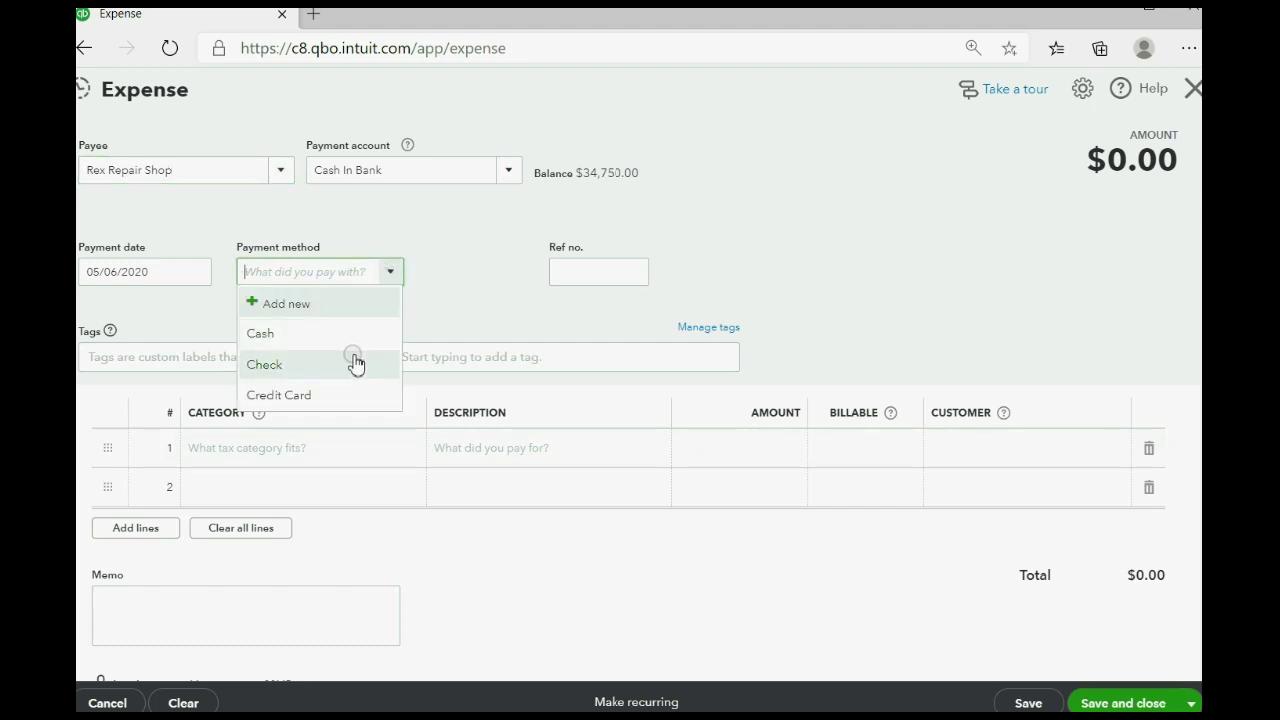
pyautogui.click(425, 252)
pyautogui.click(580, 272)
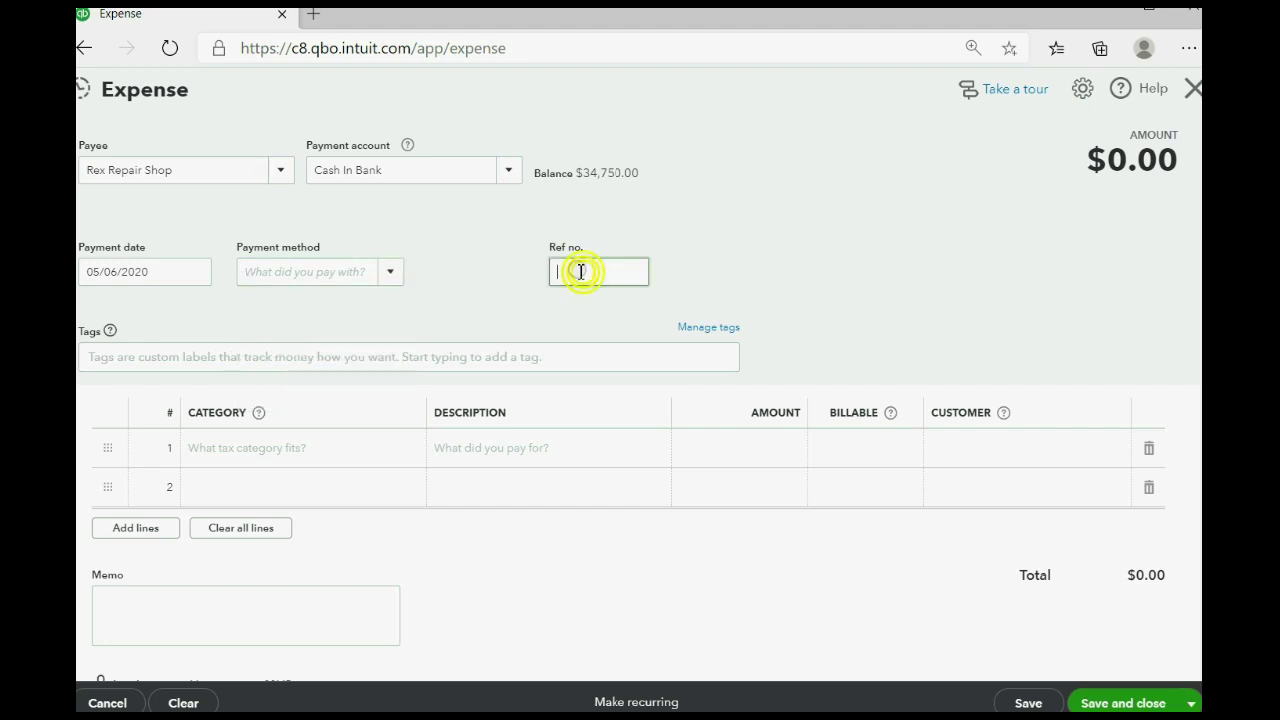
# Step: Categorize the first expense line as Repair Expense with an amount of 300
pyautogui.click(365, 456)
pyautogui.click(409, 451)
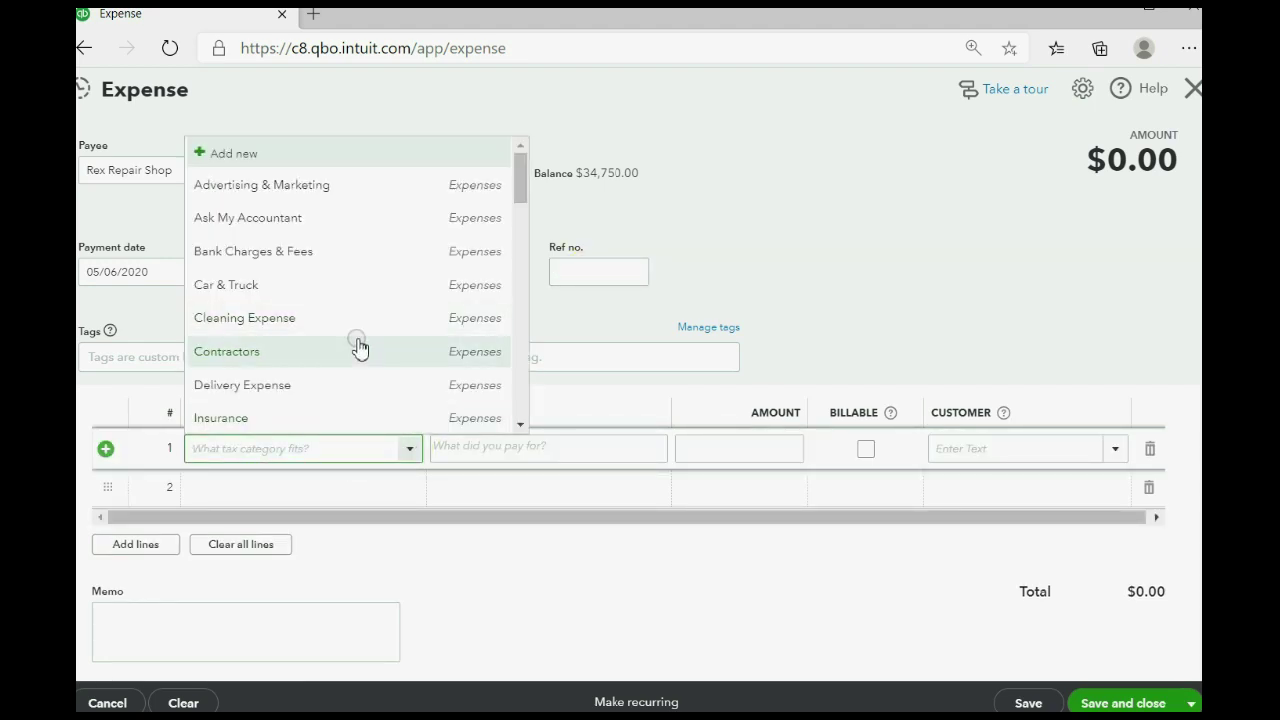
pyautogui.moveTo(522, 189); pyautogui.dragTo(525, 268)
pyautogui.click(395, 328)
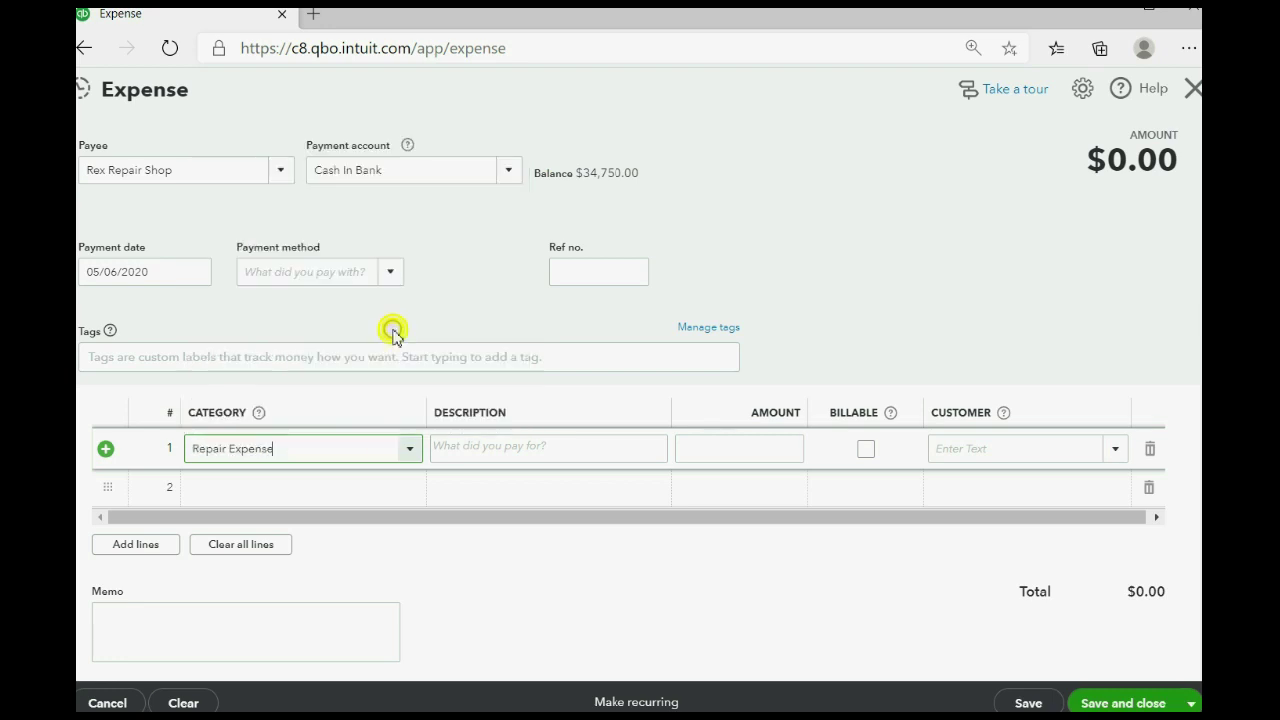
pyautogui.click(790, 447)
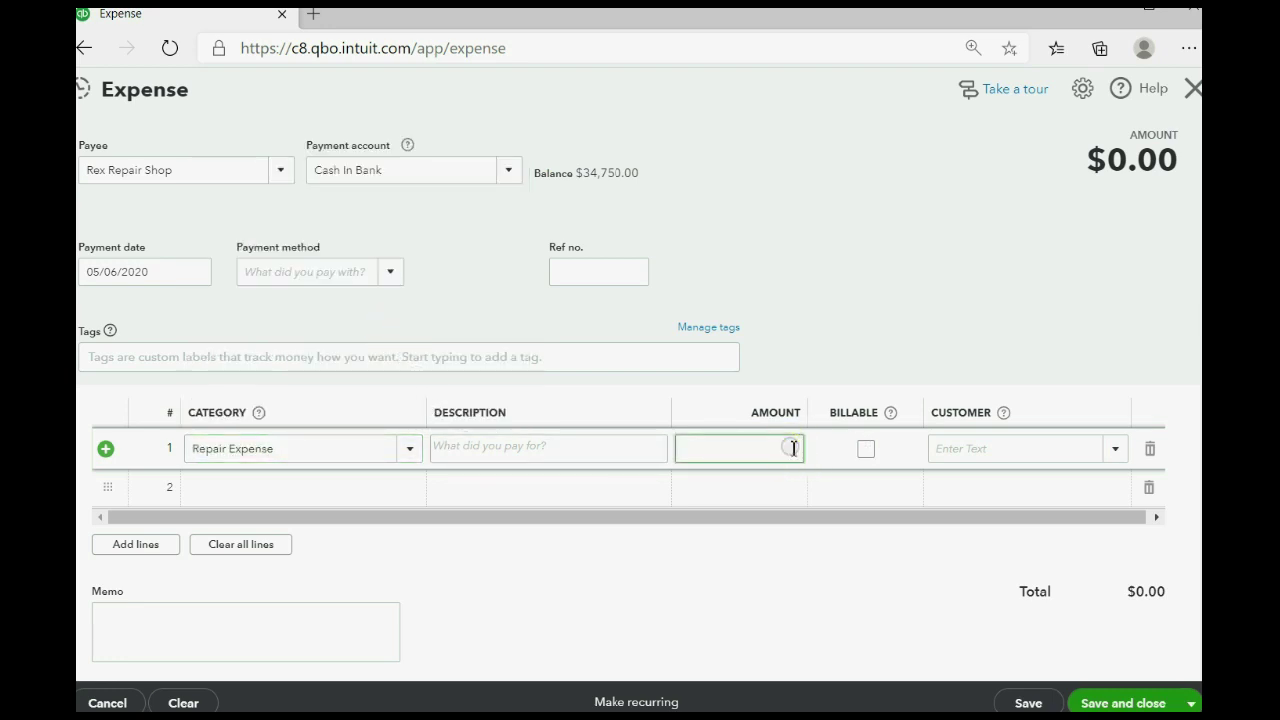
pyautogui.write('300')
# Step: Mark the repair line as billable to the second tenant listed under Meadow Lane
pyautogui.click(866, 449)
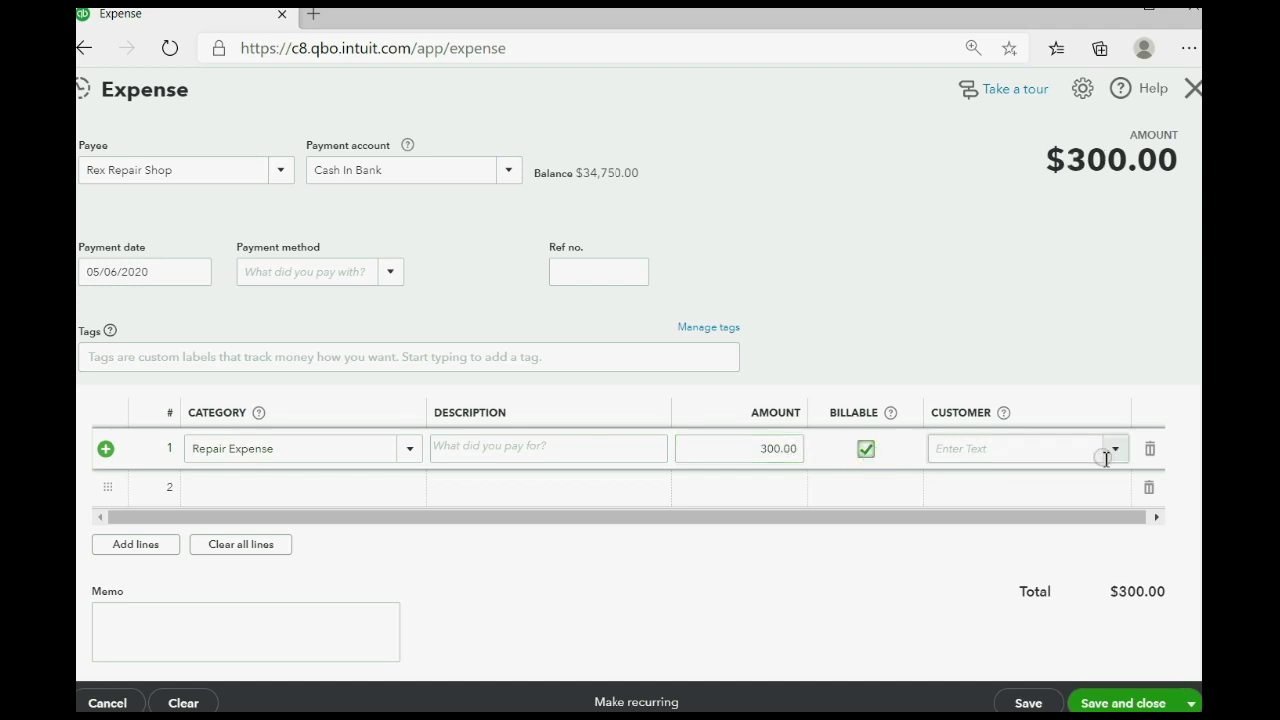
pyautogui.click(1115, 449)
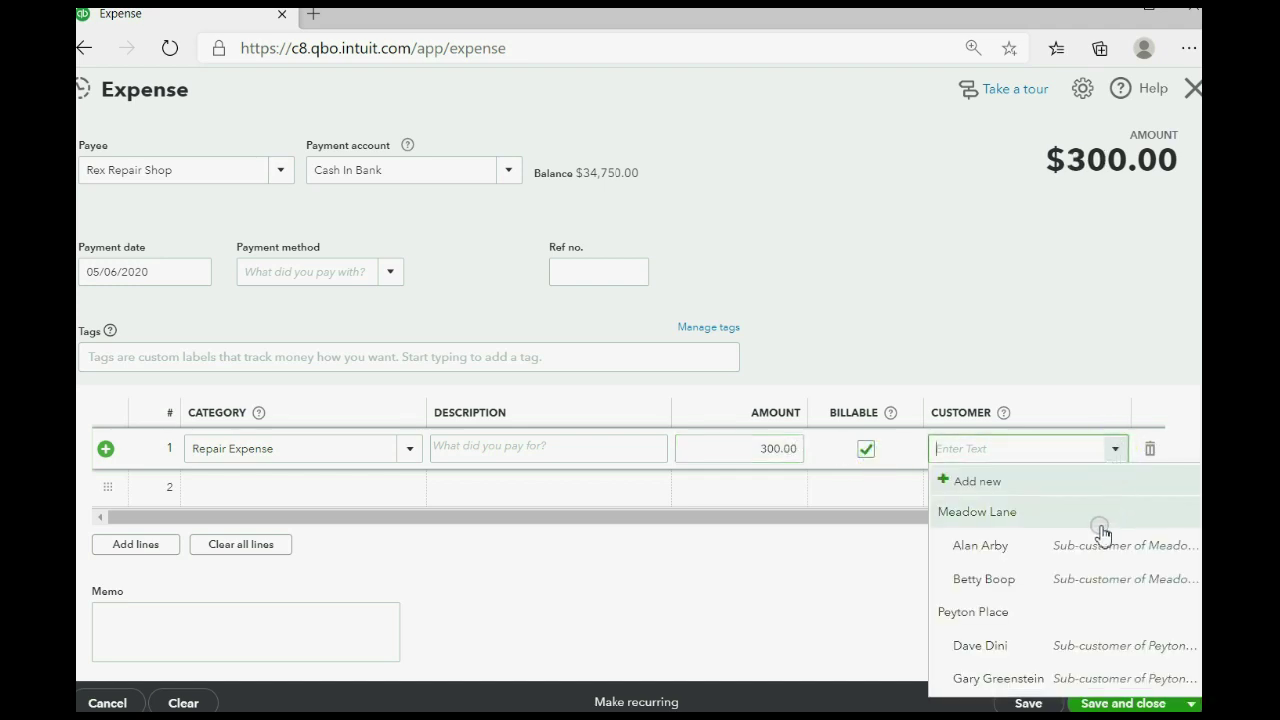
pyautogui.click(1096, 585)
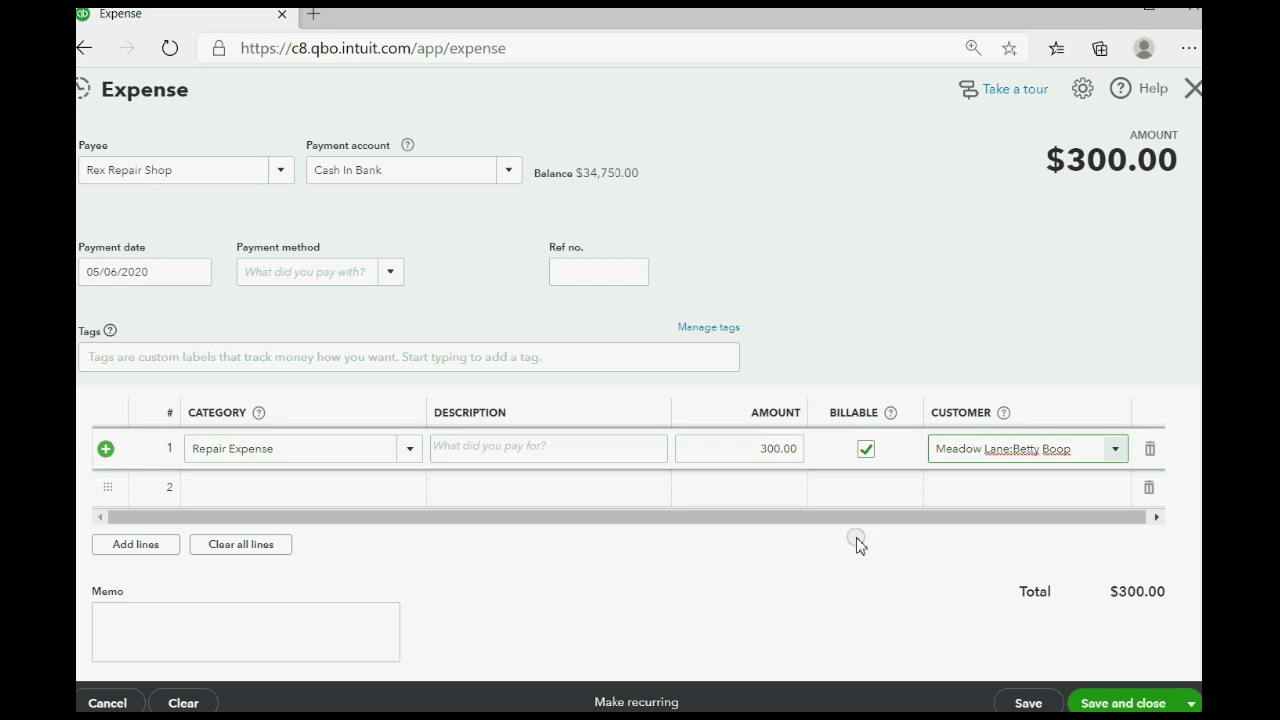
# Step: Describe the repair line by noting the tenant's first name followed by "broke door"
pyautogui.click(528, 447)
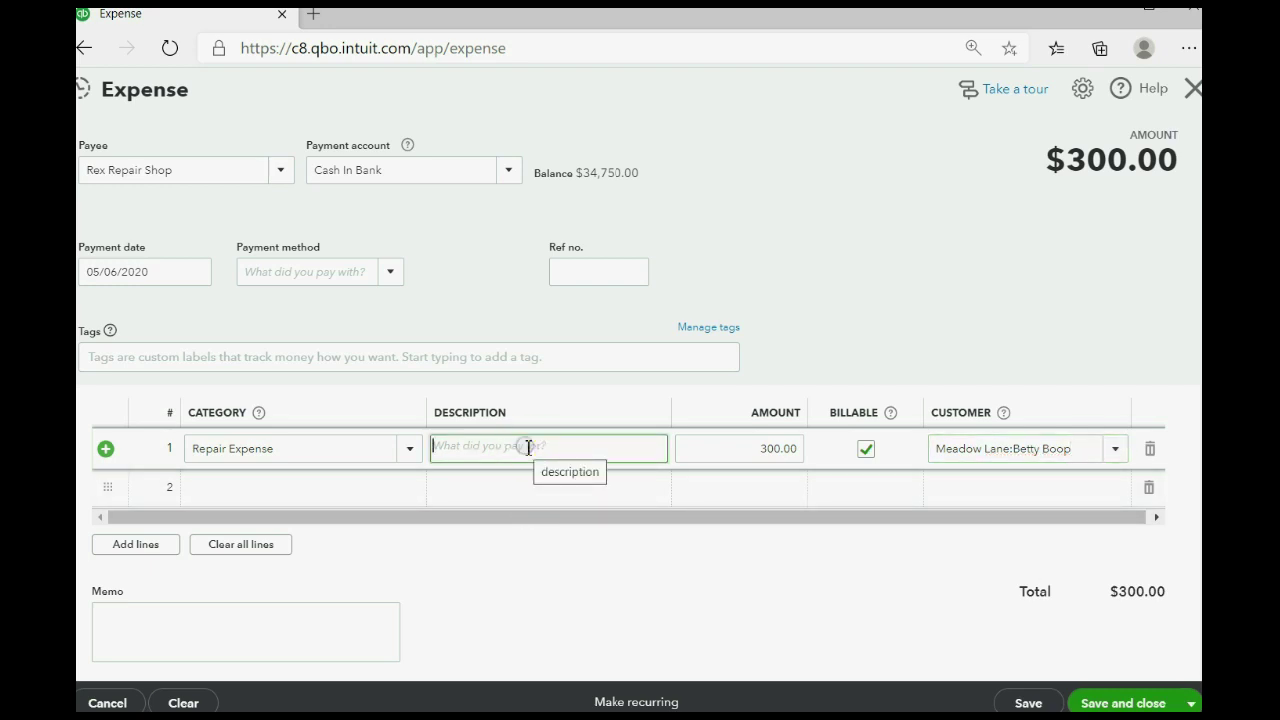
pyautogui.write('betty broke doo')
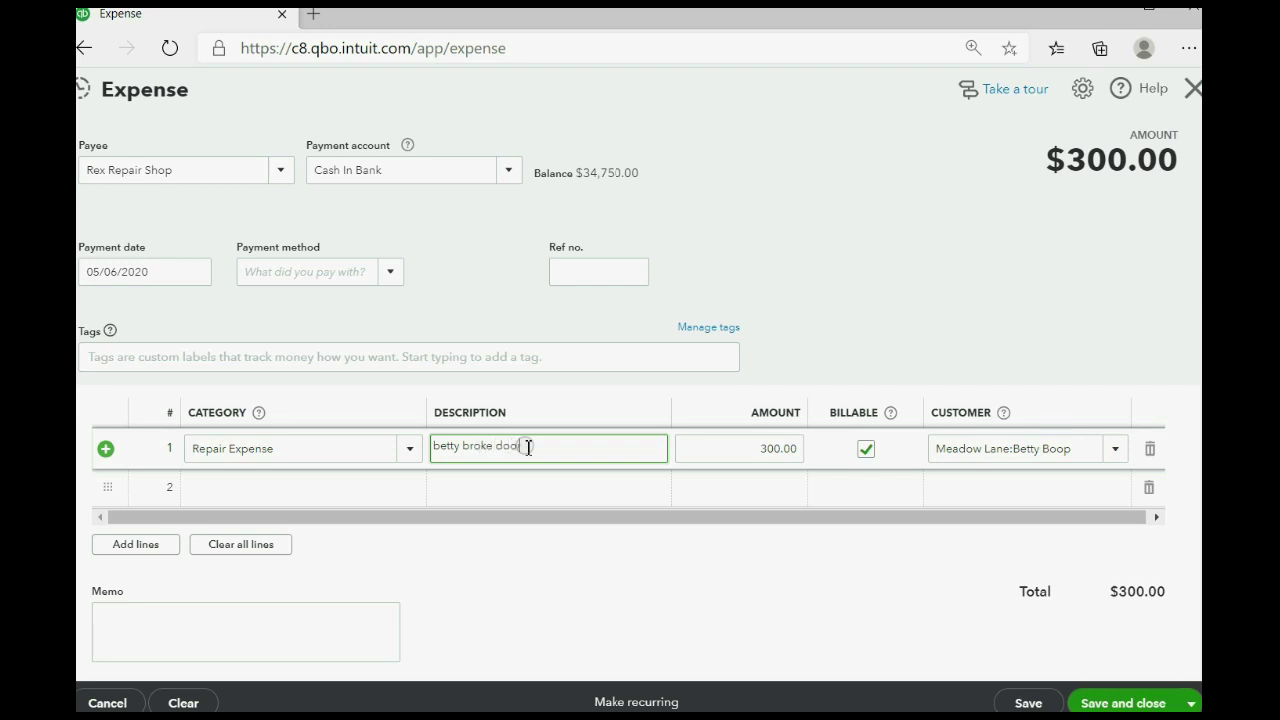
pyautogui.write('r')
# Step: Copy the repair line's description into the expense's memo
pyautogui.moveTo(532, 447); pyautogui.dragTo(428, 447)
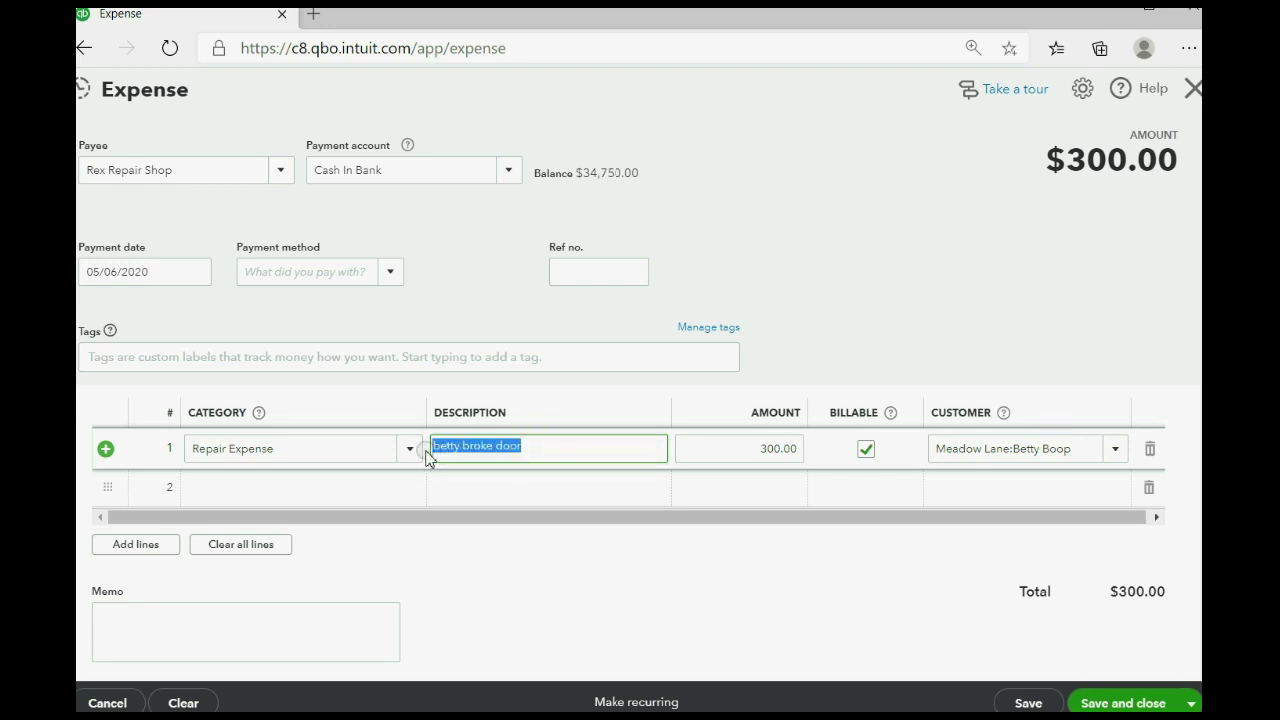
pyautogui.rightClick(445, 447)
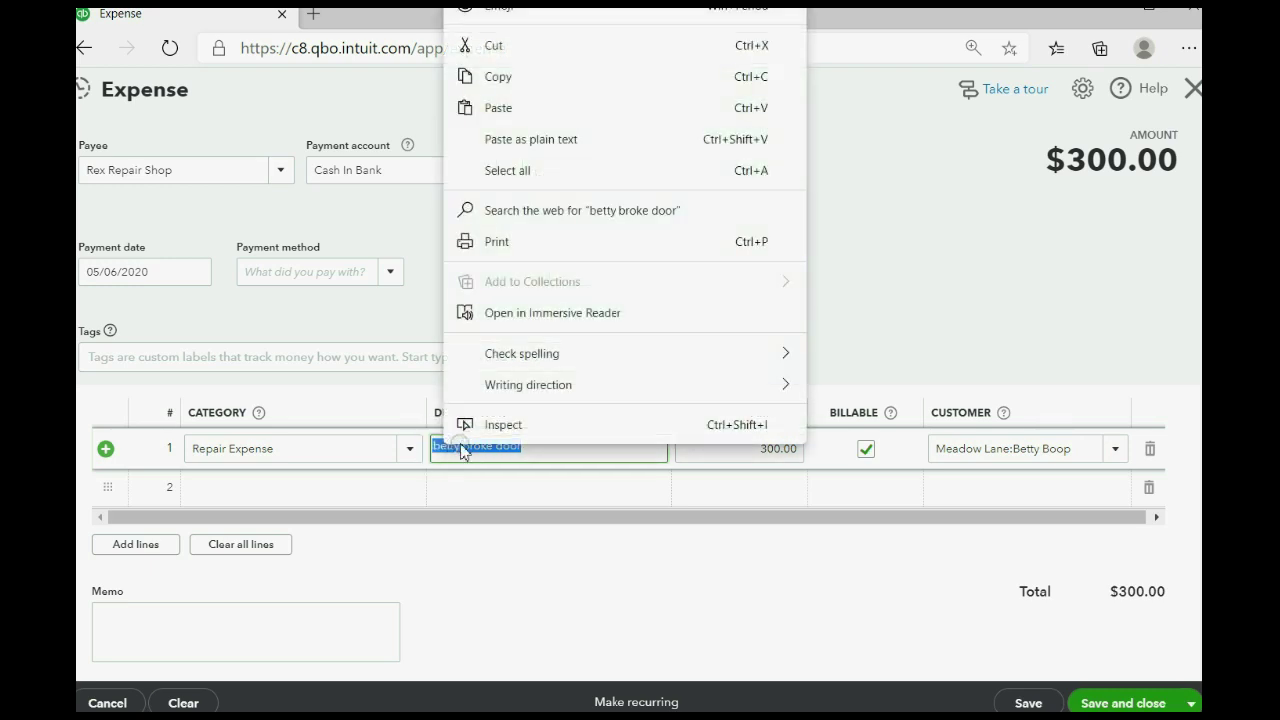
pyautogui.click(514, 77)
pyautogui.click(262, 610)
pyautogui.rightClick(256, 610)
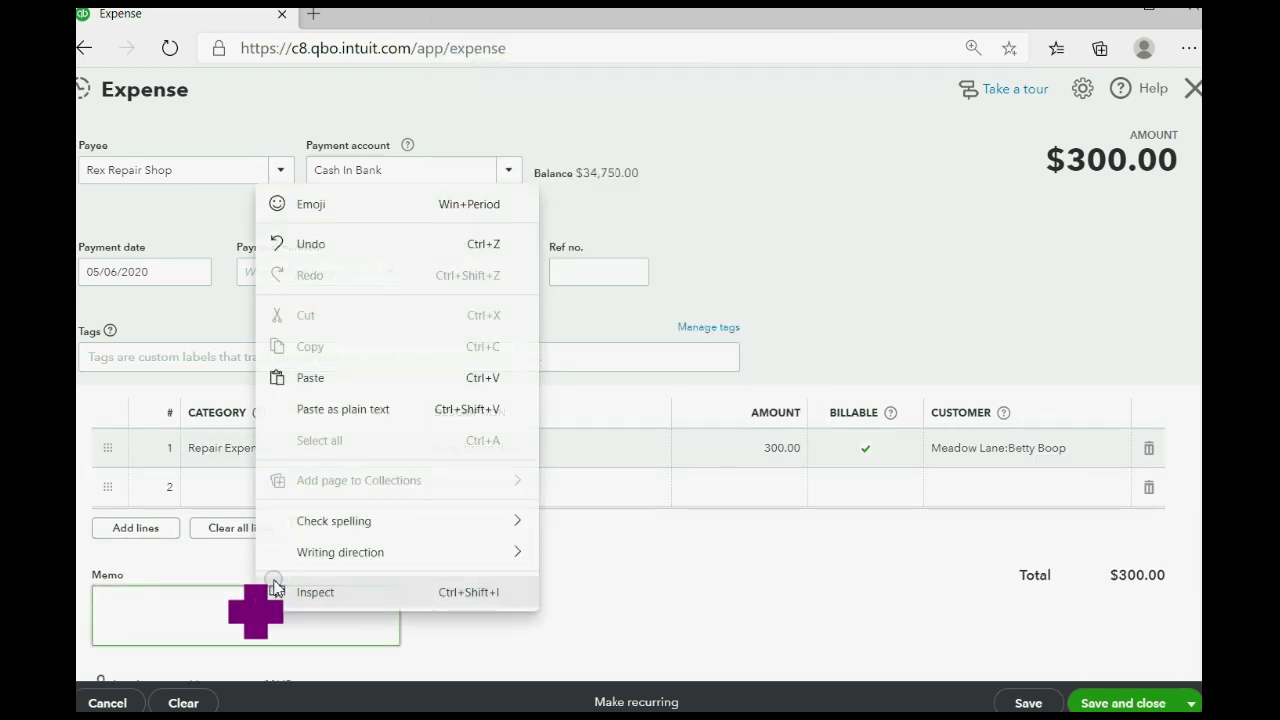
pyautogui.click(312, 379)
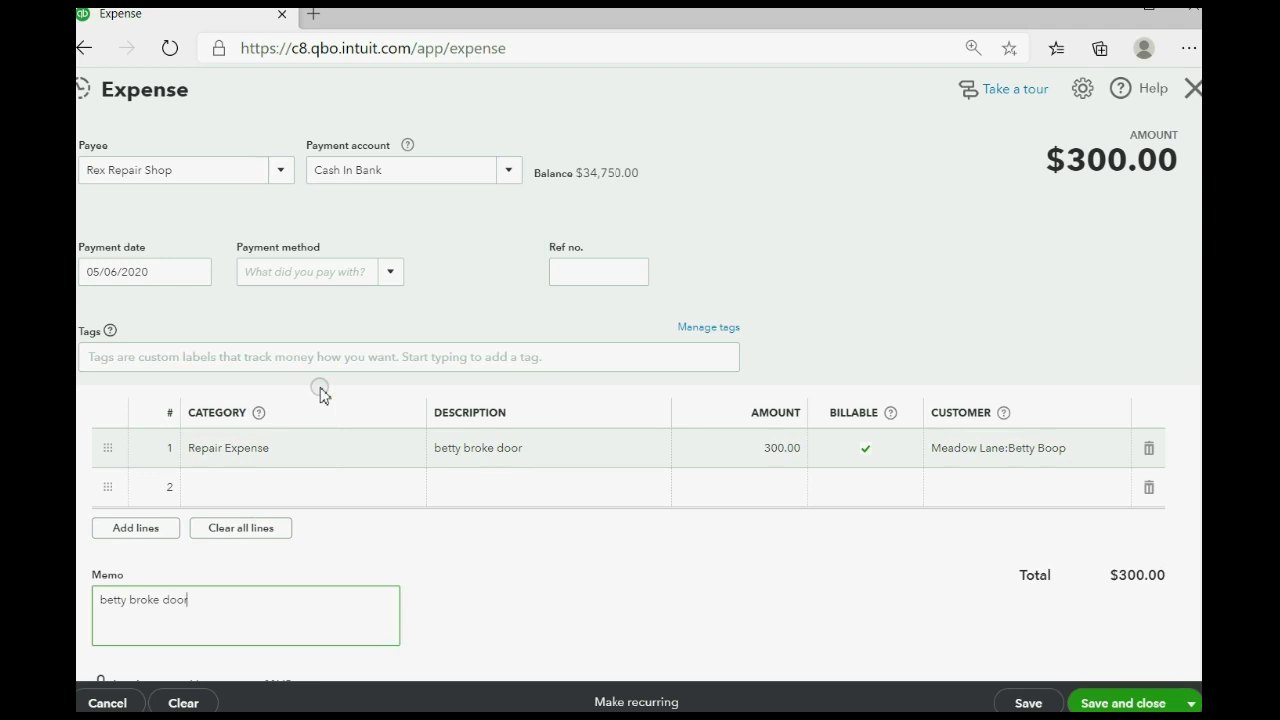
# Step: Save and close the repair expense
pyautogui.click(1125, 703)
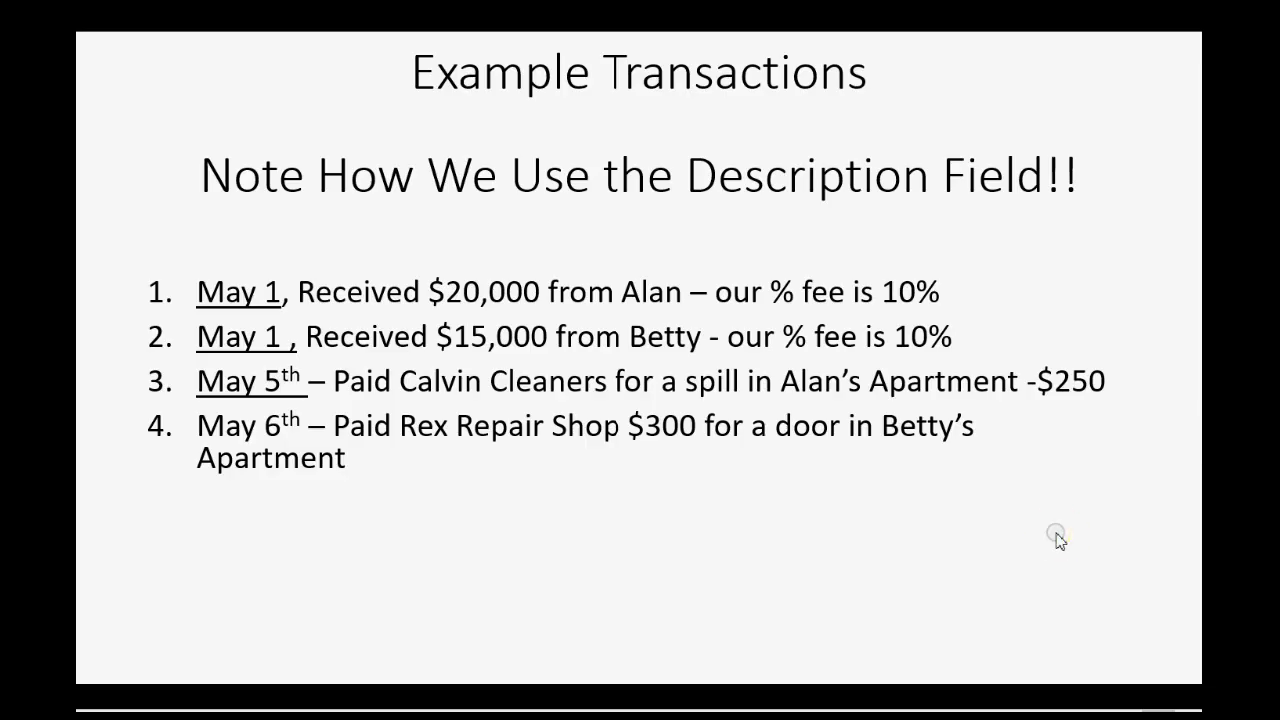
pyautogui.click(1058, 538)
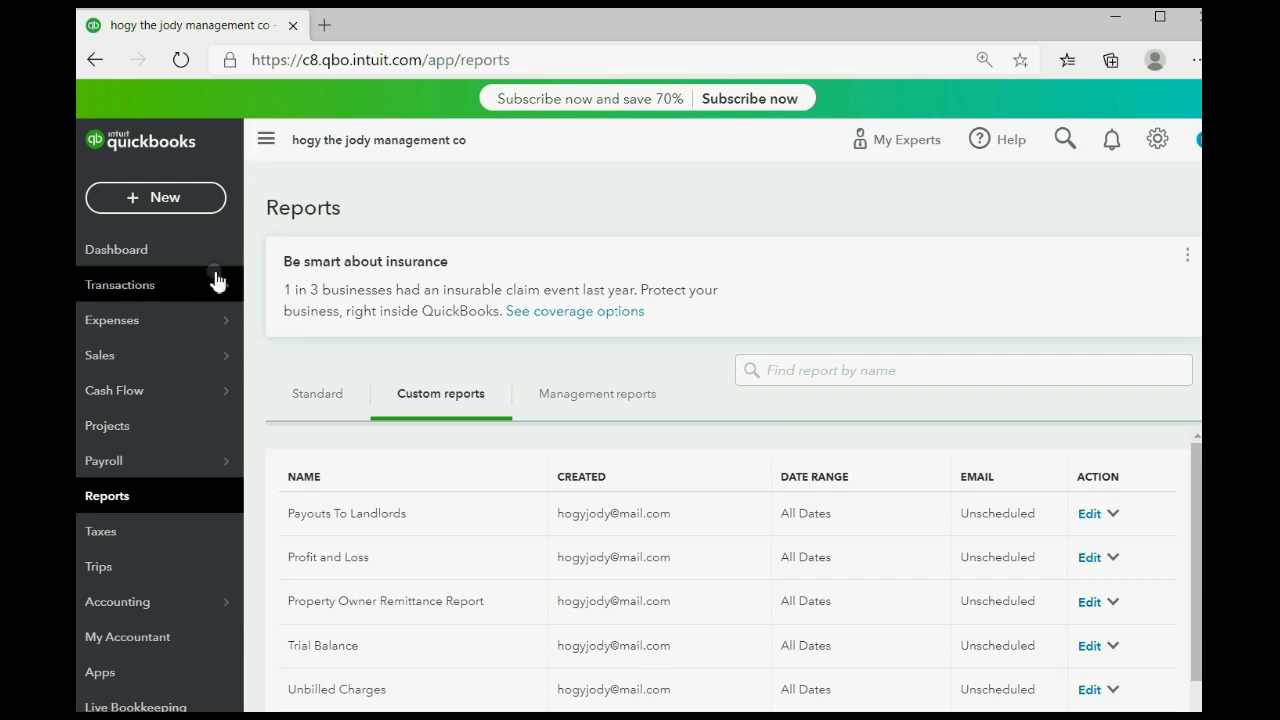
# Step: Start a new expense paid to the lawyer vendor with the payment date 05/15/2020
pyautogui.click(190, 199)
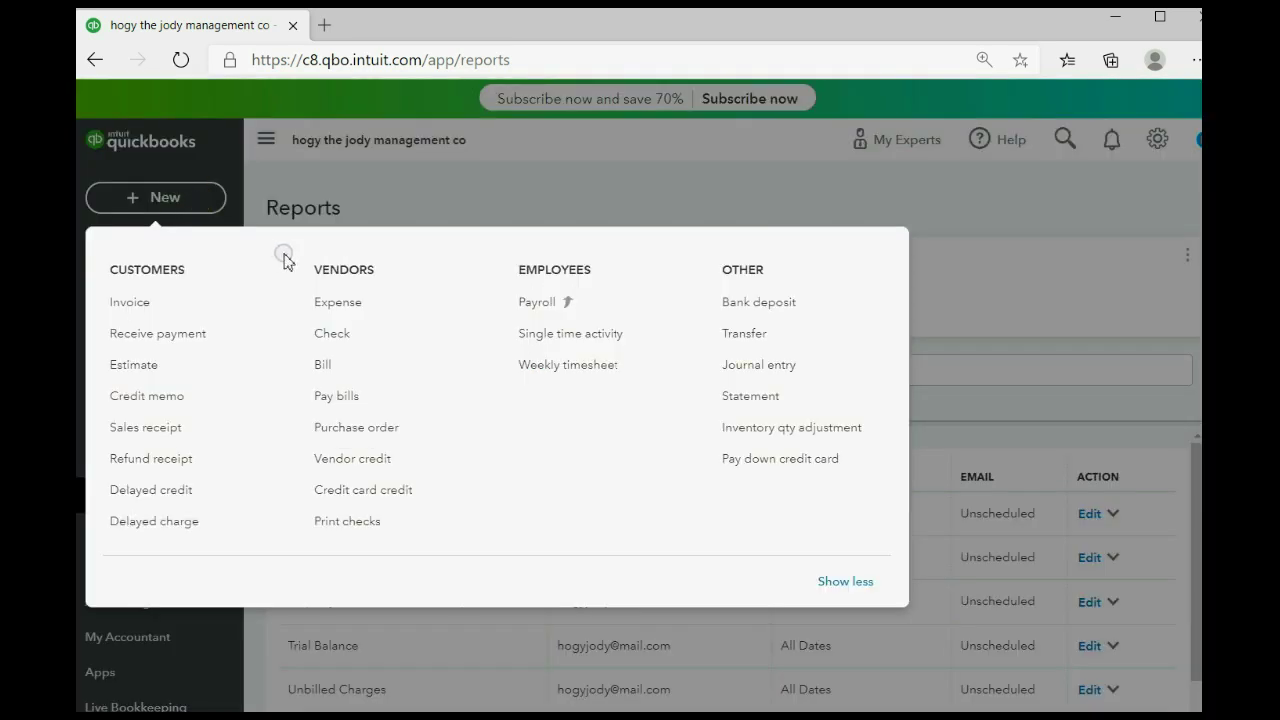
pyautogui.click(337, 303)
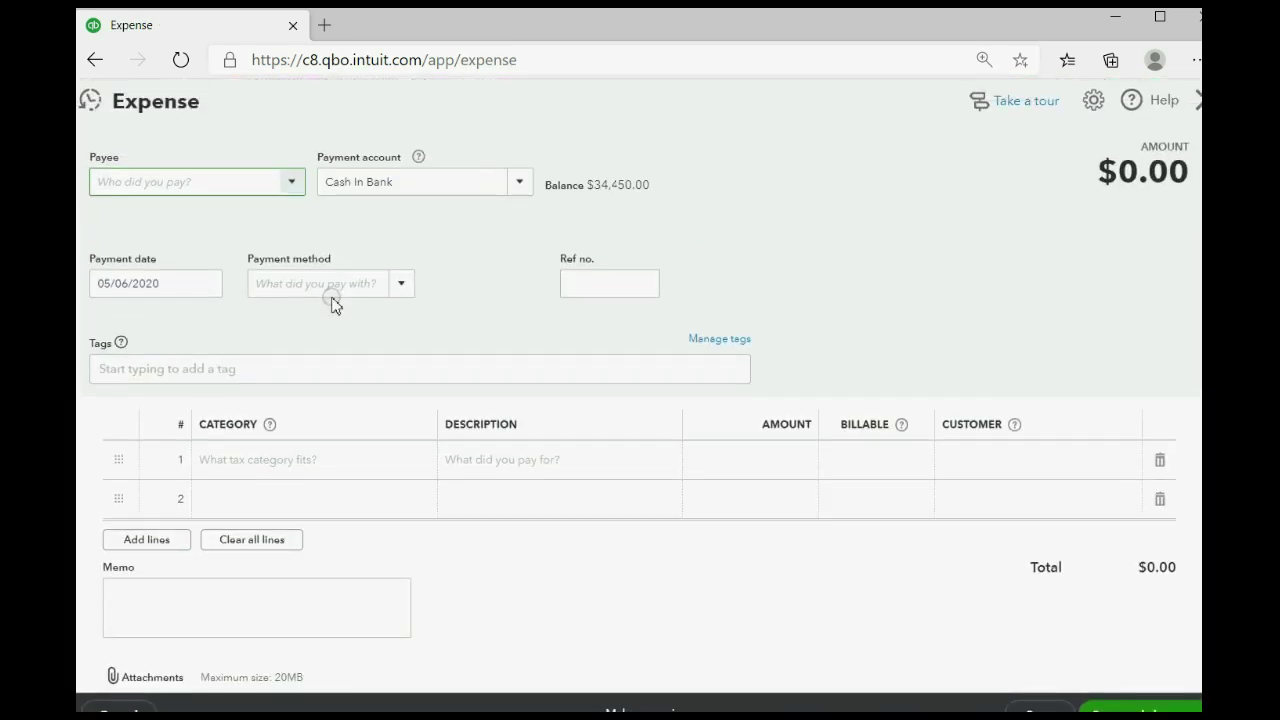
pyautogui.click(293, 183)
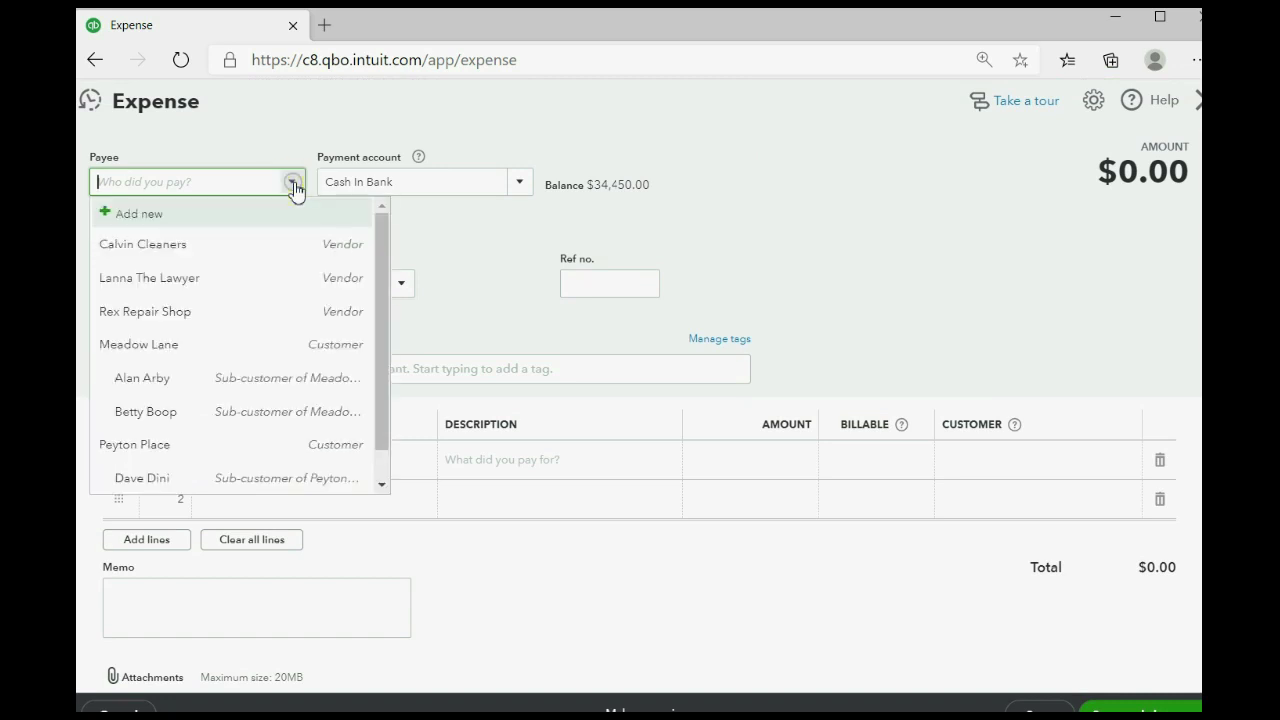
pyautogui.click(252, 279)
pyautogui.click(208, 284)
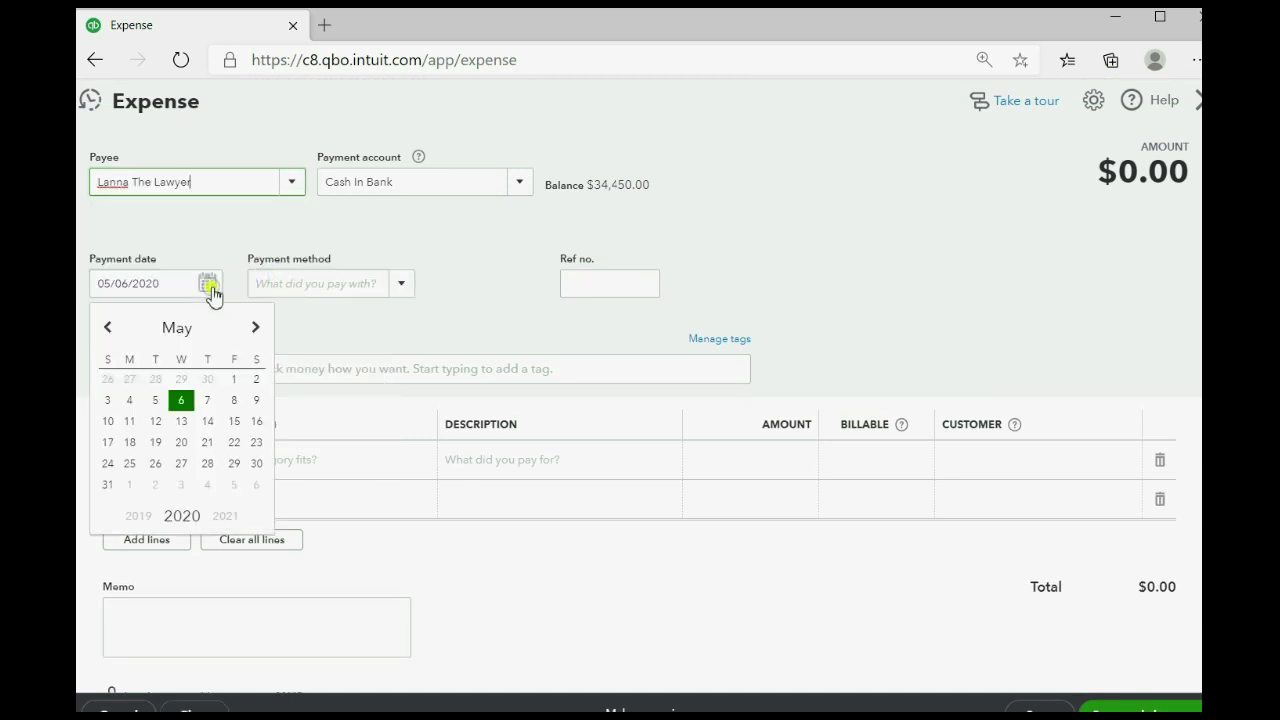
pyautogui.click(233, 421)
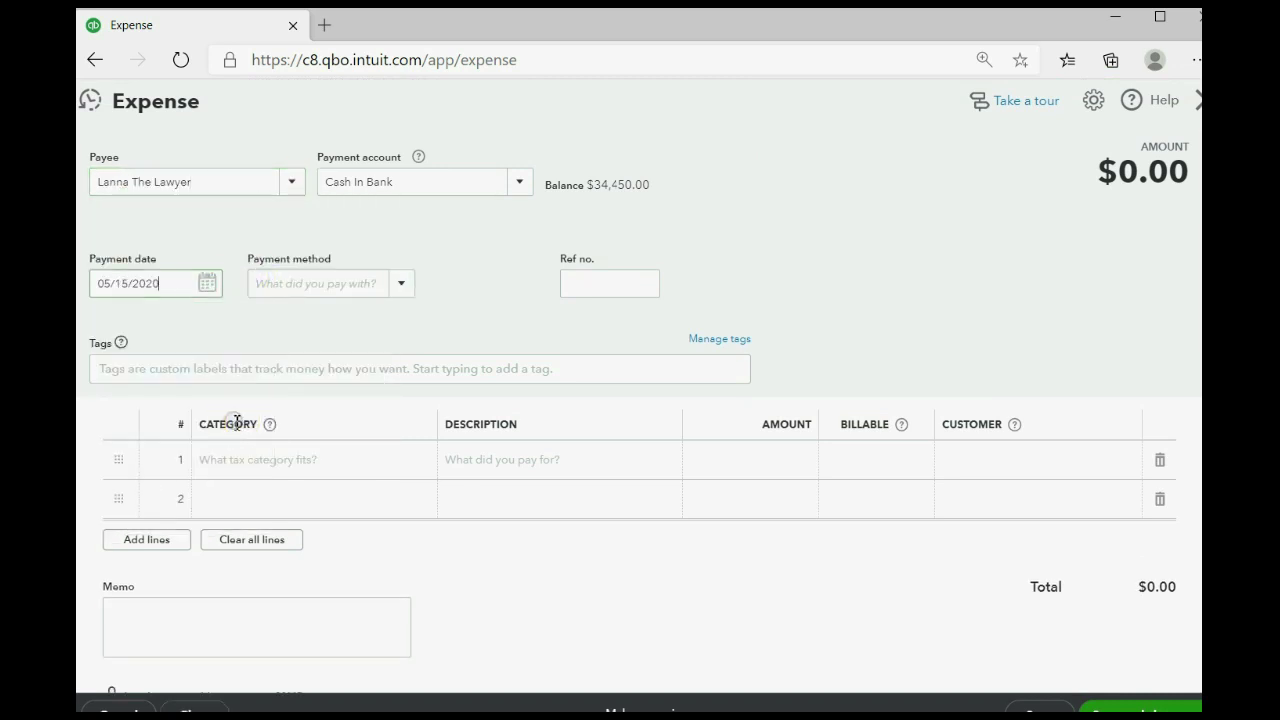
# Step: Categorize the first expense line as Legal & Professional Fees
pyautogui.click(345, 460)
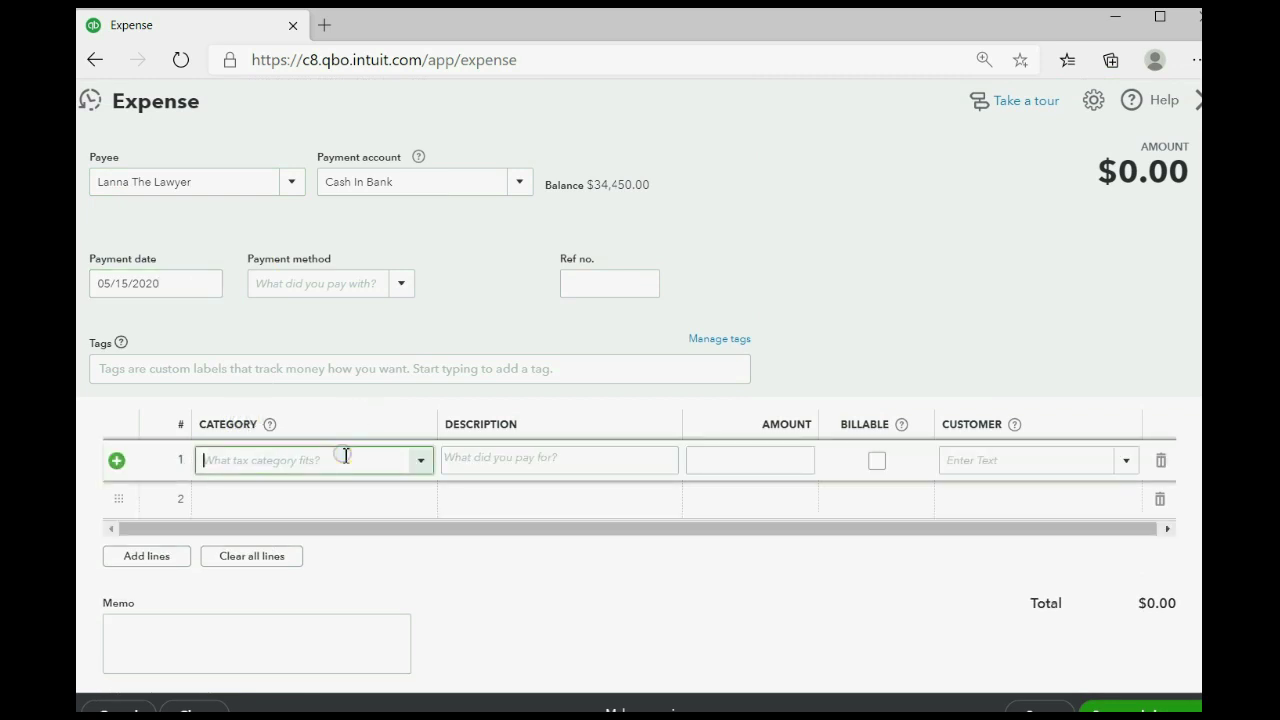
pyautogui.click(420, 461)
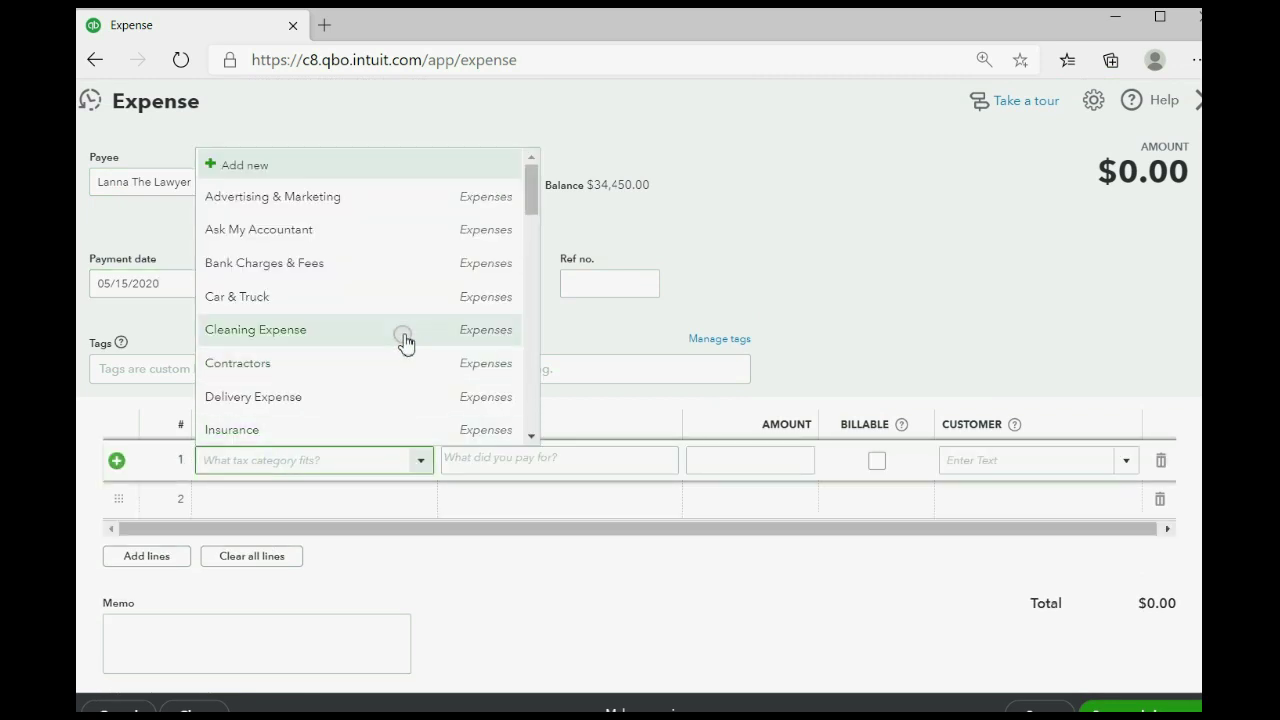
pyautogui.scroll(-5, 402, 345)
pyautogui.scroll(-4, 403, 340)
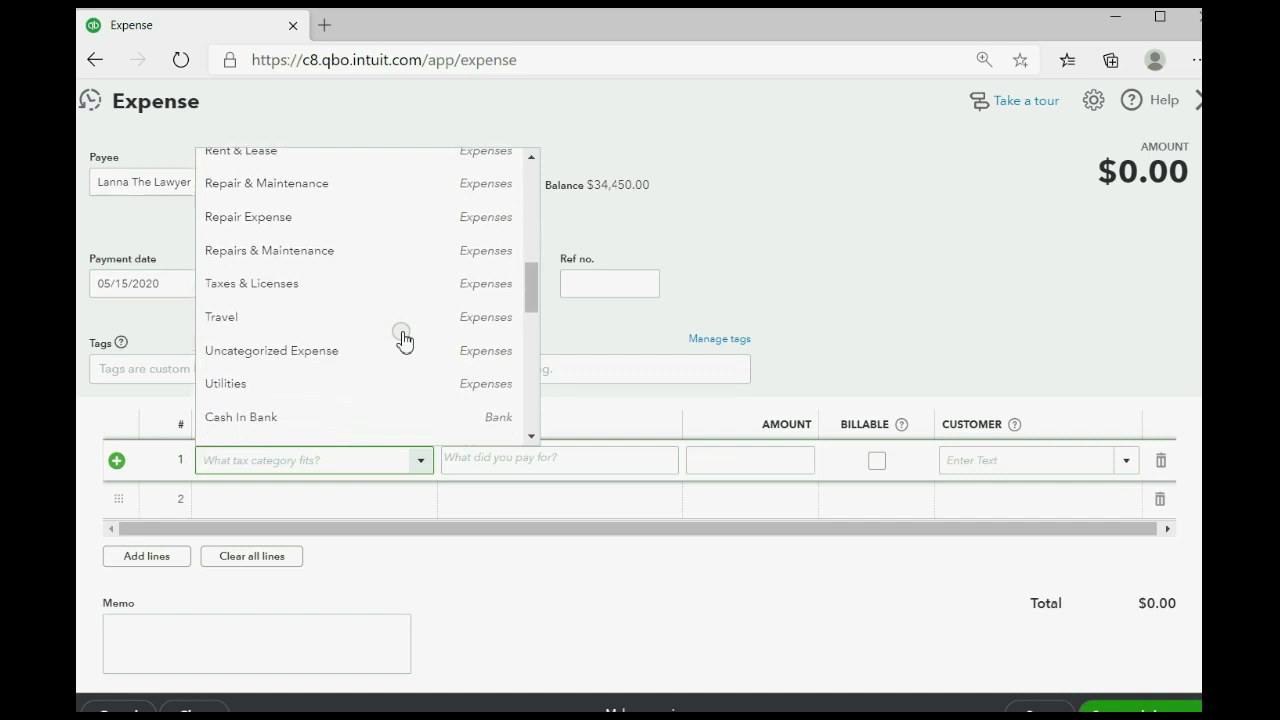
pyautogui.scroll(-5, 403, 340)
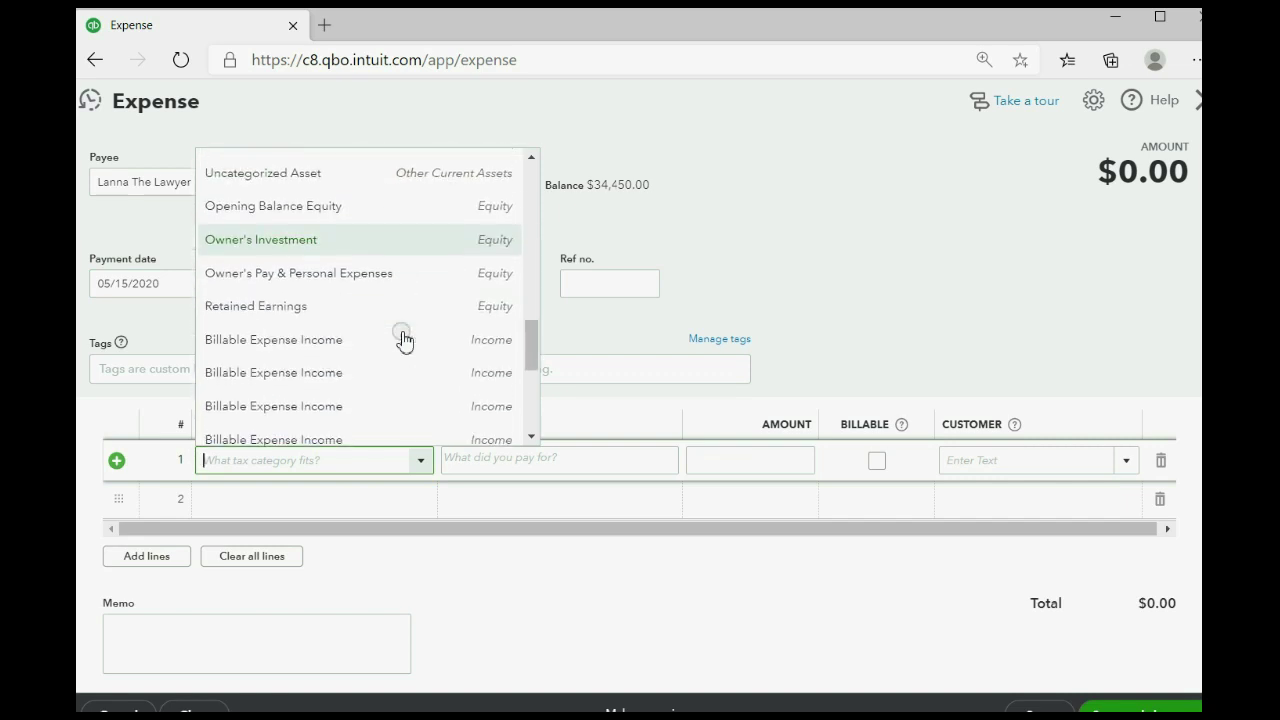
pyautogui.scroll(-5, 403, 340)
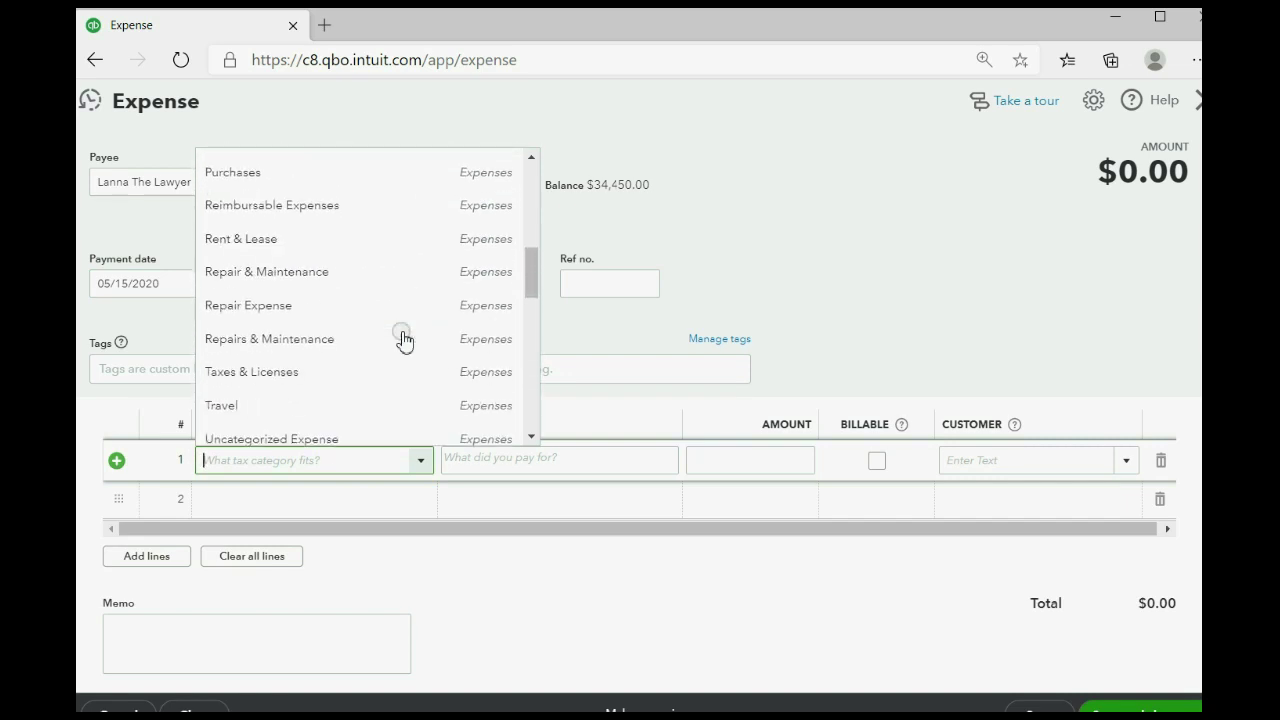
pyautogui.write('Legal & Professional Fees')
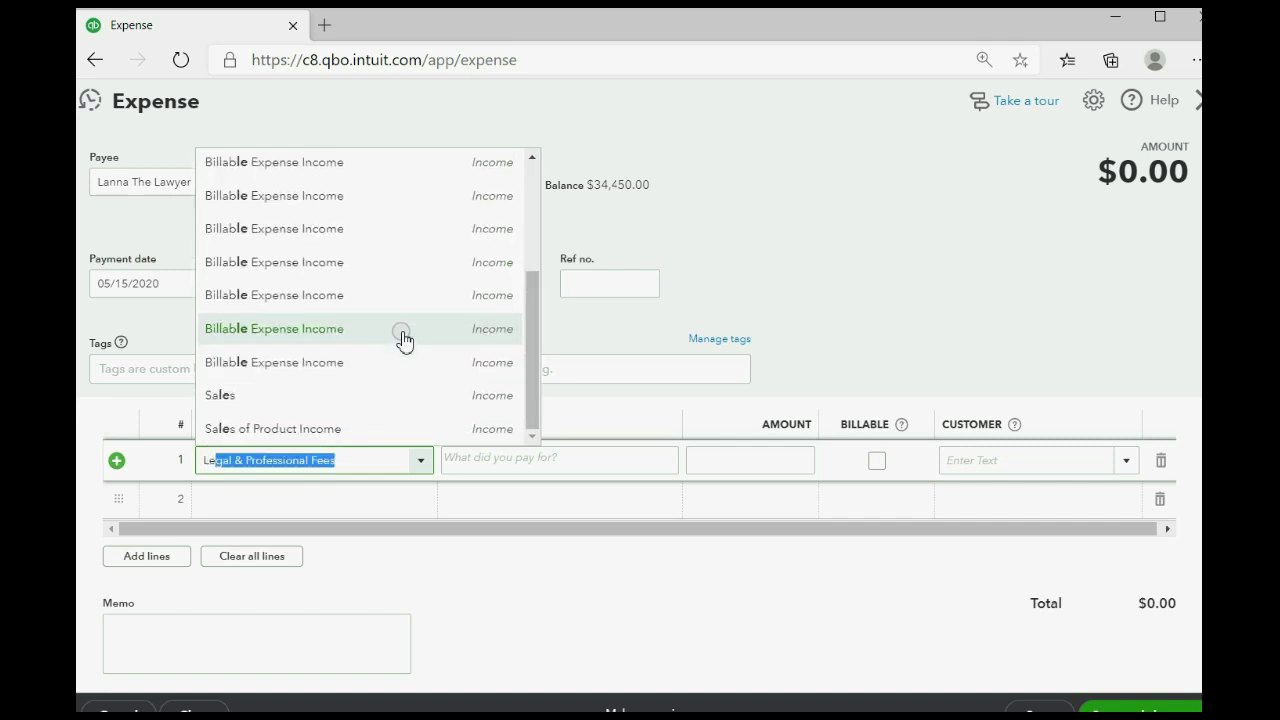
pyautogui.press('Tab')
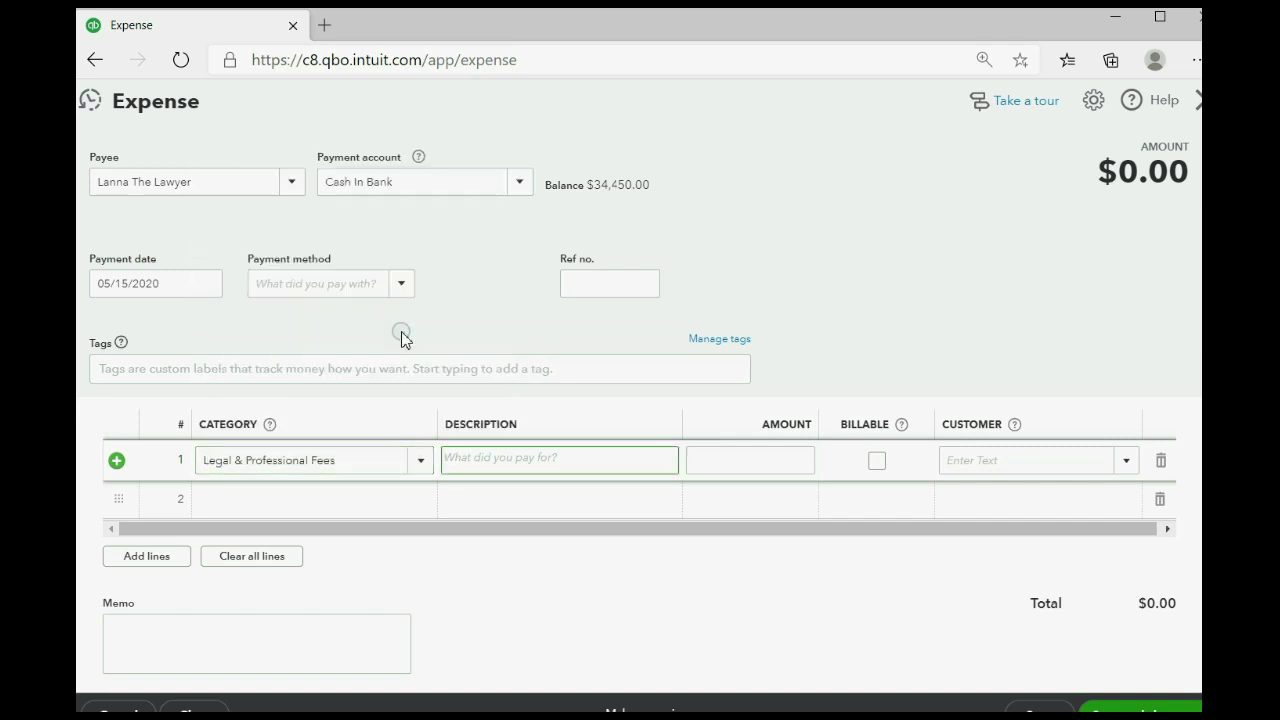
# Step: Enter 400 as the legal line's amount and make it billable to the first tenant listed under Meadow Lane
pyautogui.click(714, 459)
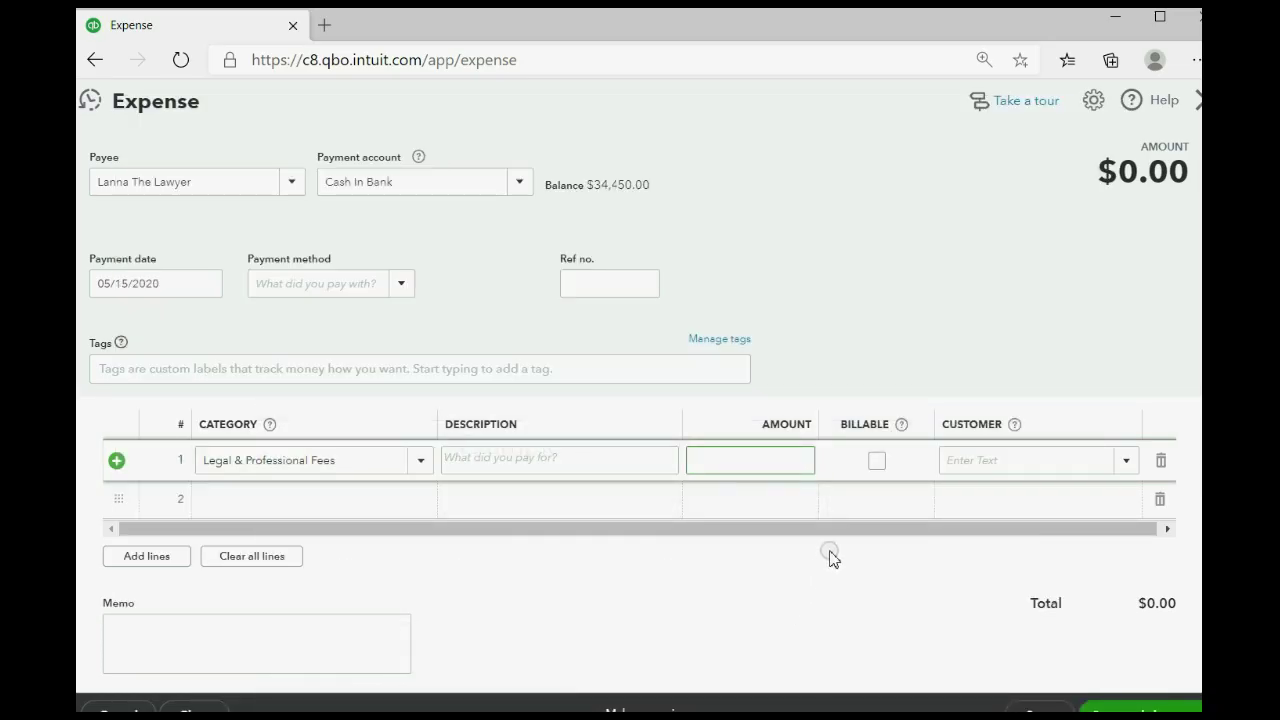
pyautogui.write('400')
pyautogui.click(829, 555)
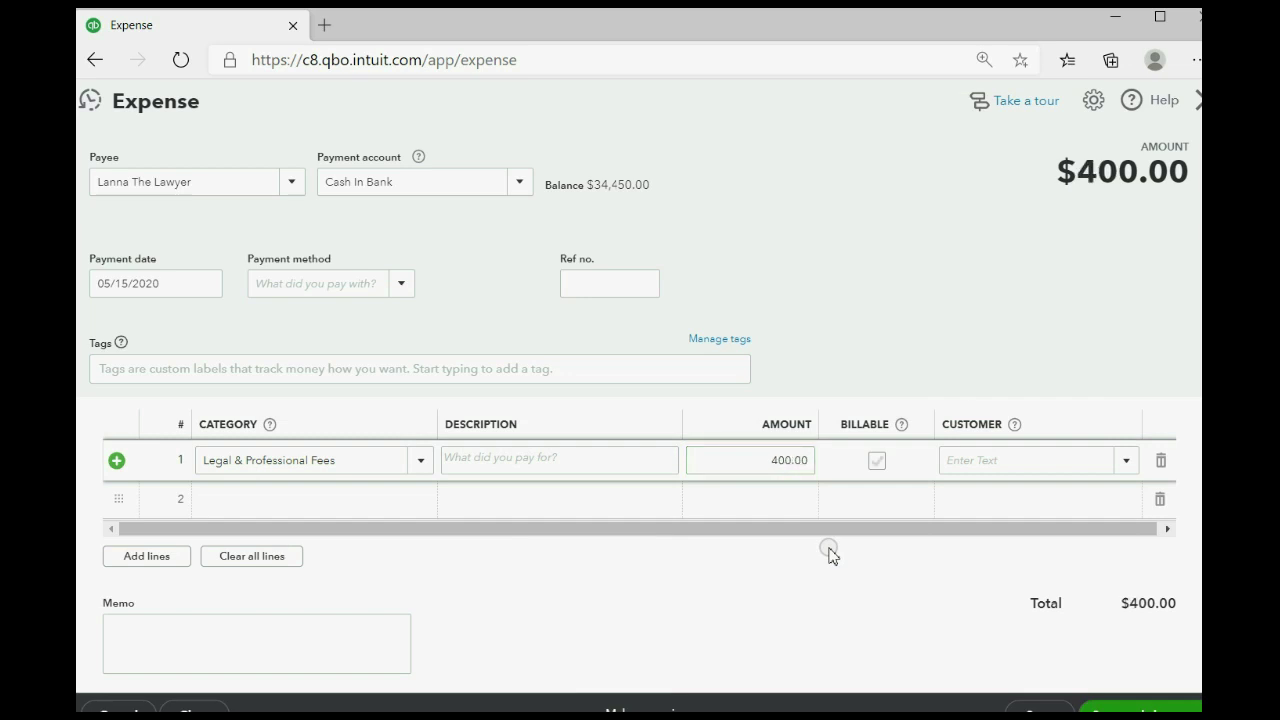
pyautogui.click(877, 461)
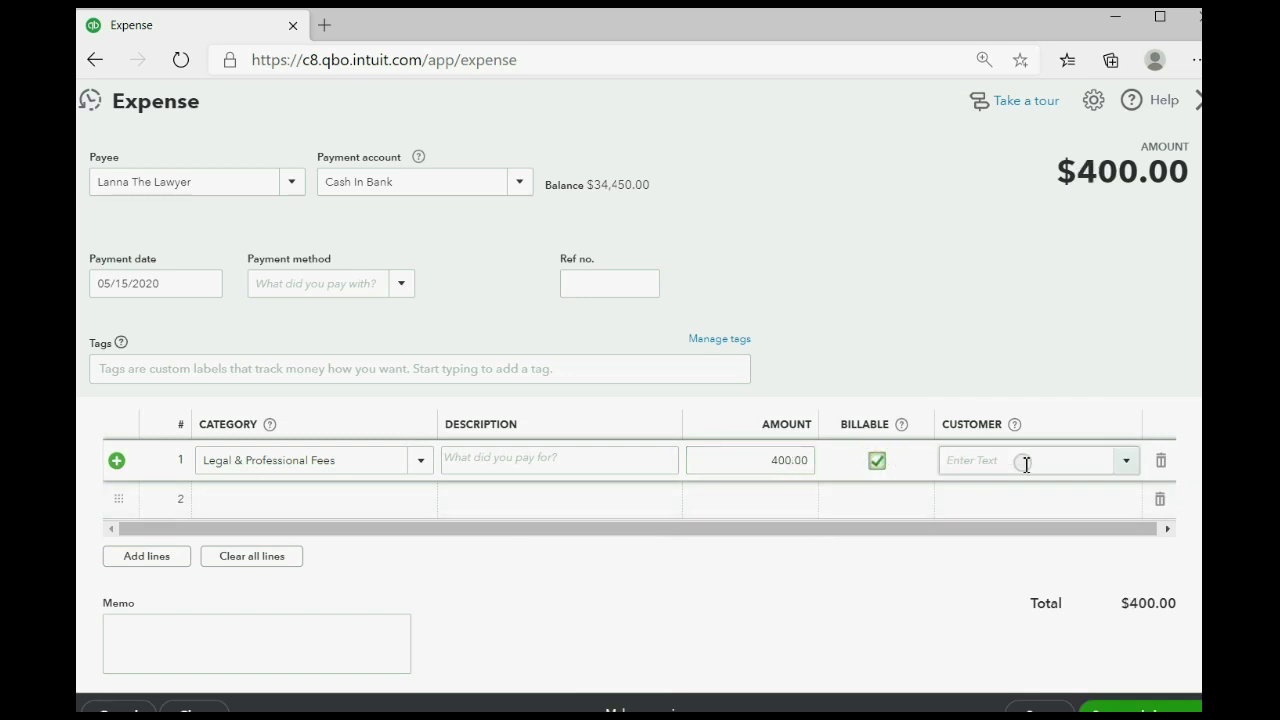
pyautogui.click(1125, 460)
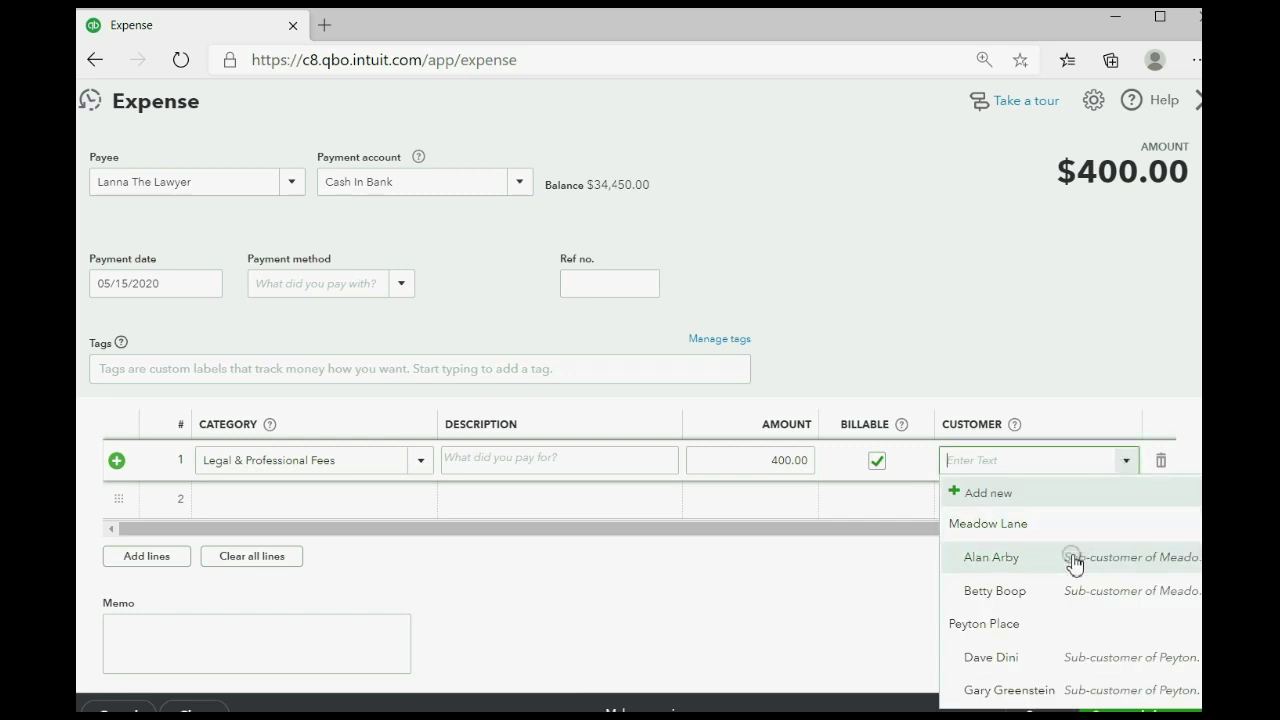
pyautogui.click(1073, 563)
# Step: Describe the legal line as "SPILL RELATED ARGUMENT"
pyautogui.click(601, 464)
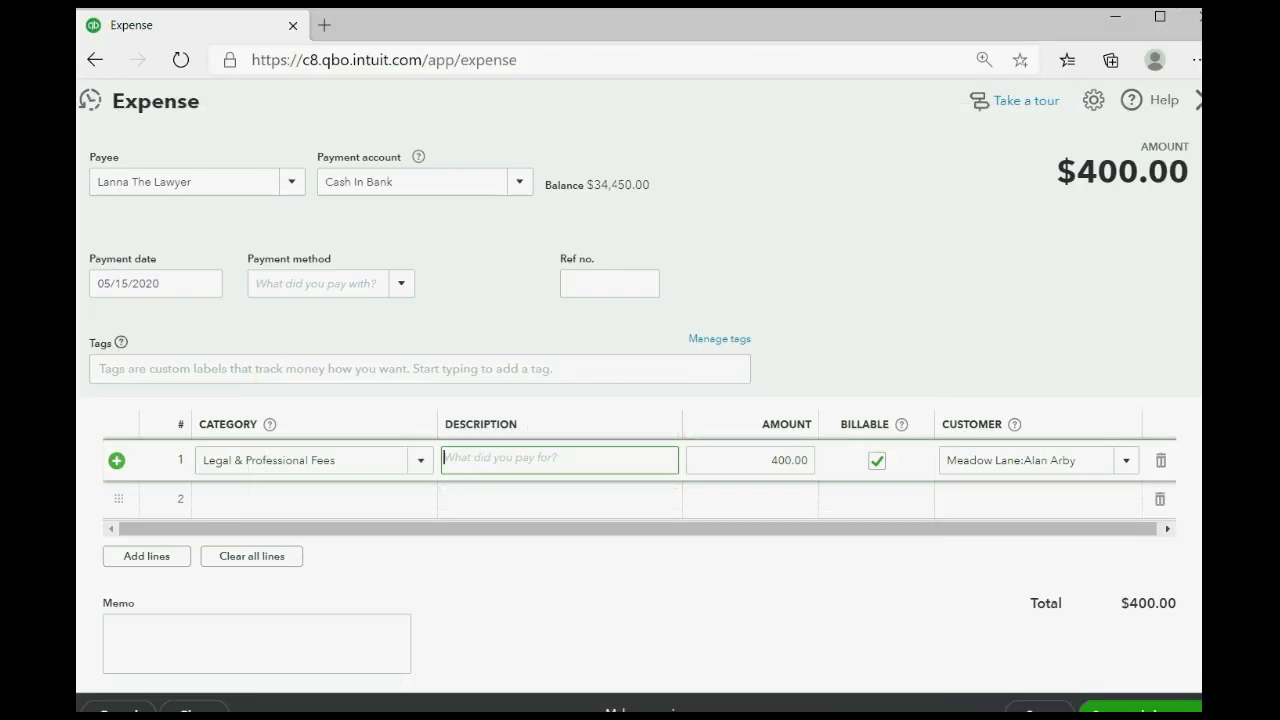
pyautogui.click(524, 463)
pyautogui.write('SPILL RELA')
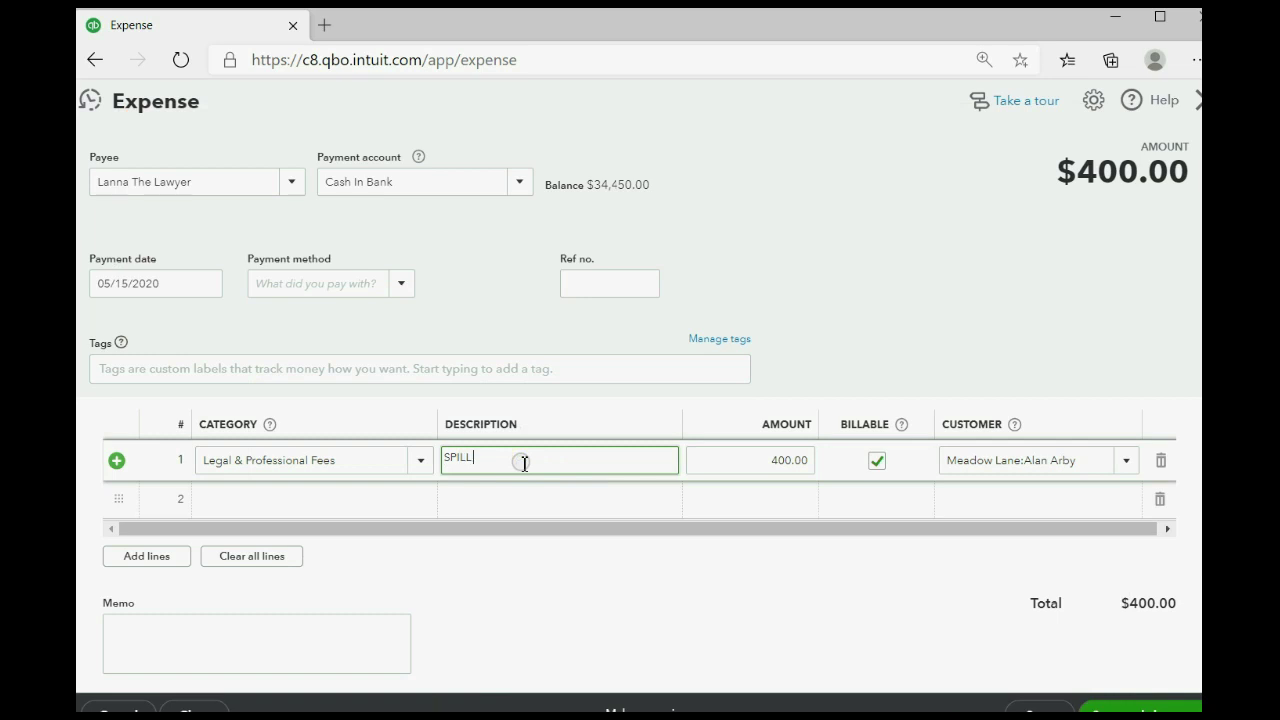
pyautogui.write('TED ARGUMENT')
# Step: Copy the legal line's description into the memo, and save and close the expense
pyautogui.moveTo(600, 463); pyautogui.dragTo(460, 448)
pyautogui.hotkey('ctrl', 'c')
pyautogui.rightClick(452, 444)
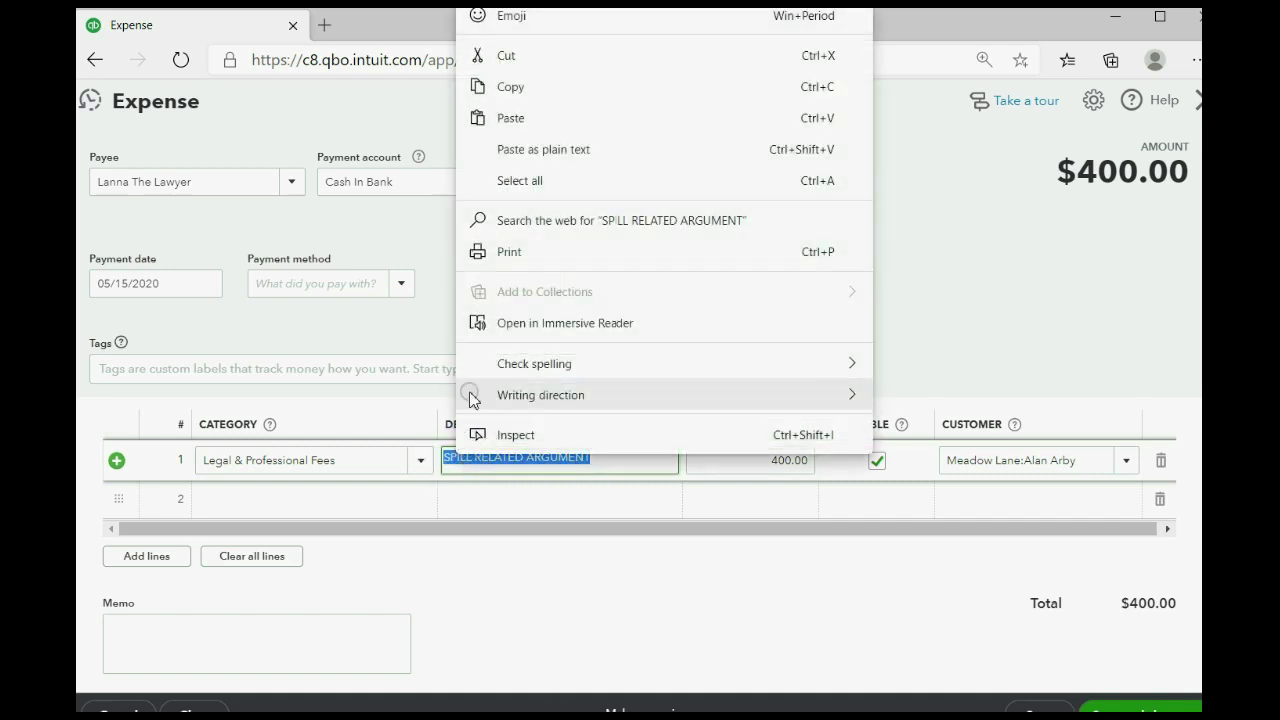
pyautogui.click(558, 84)
pyautogui.click(220, 625)
pyautogui.rightClick(229, 620)
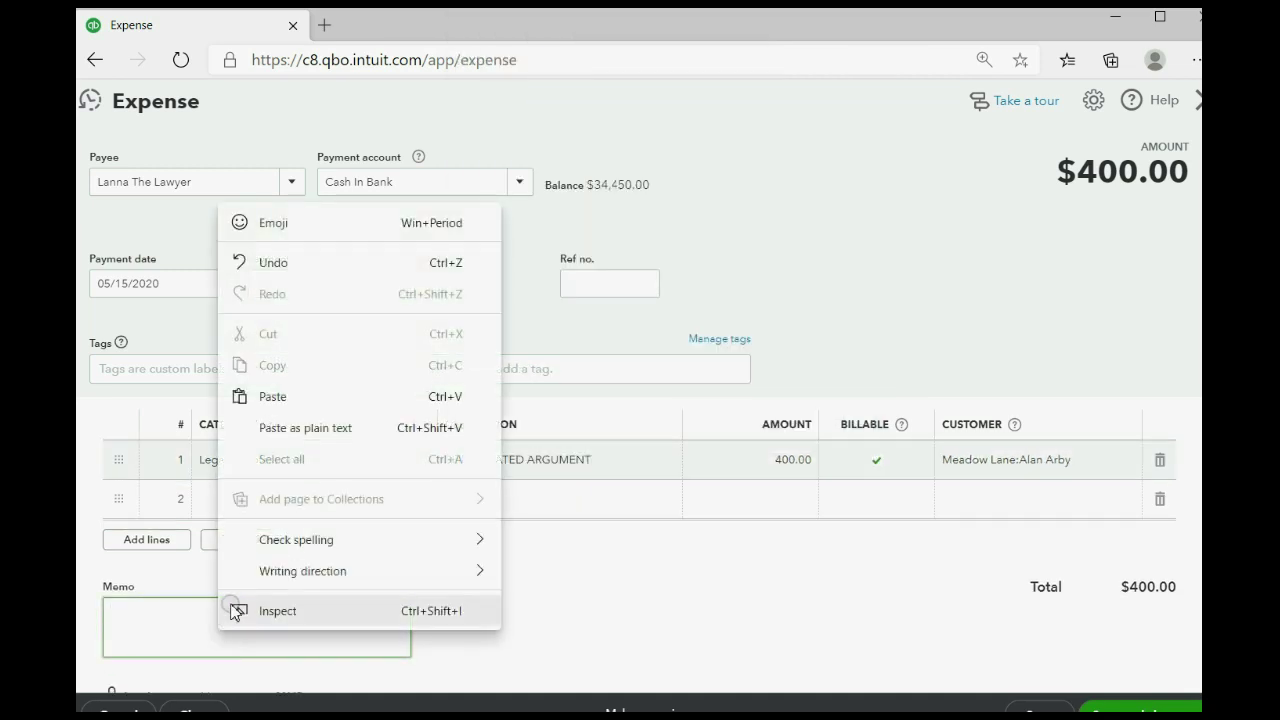
pyautogui.click(308, 402)
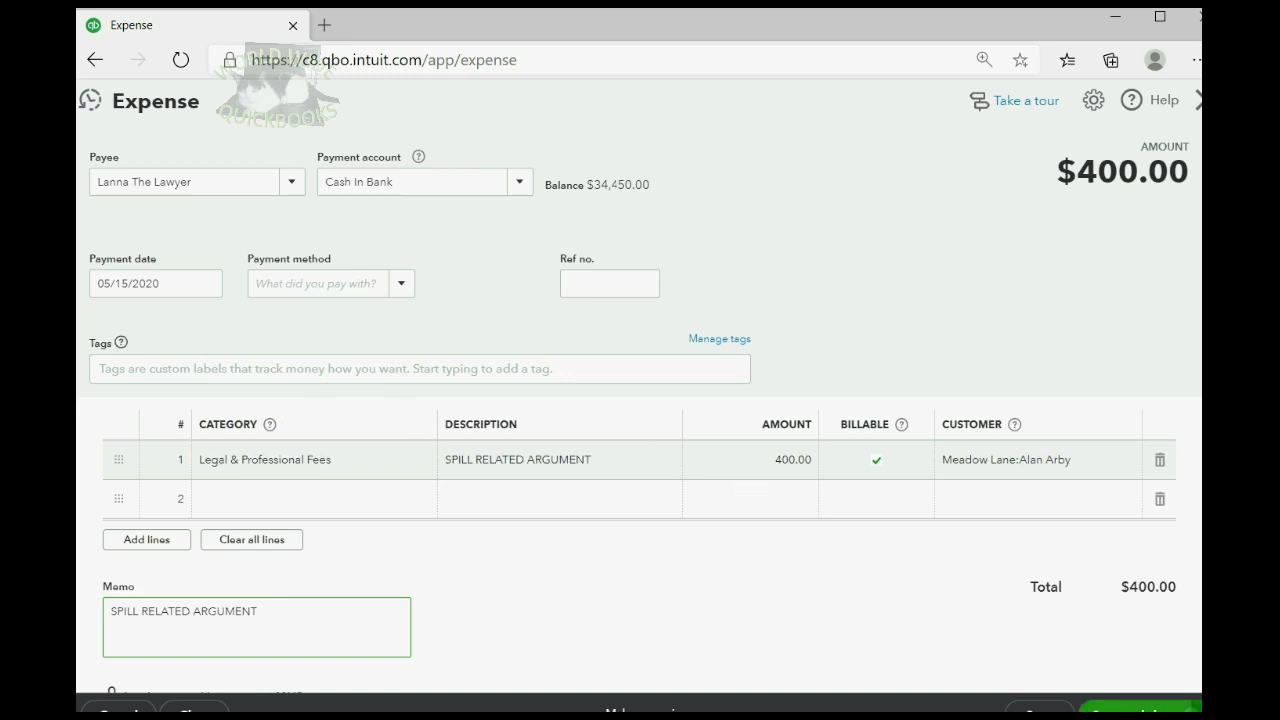
pyautogui.click(1133, 708)
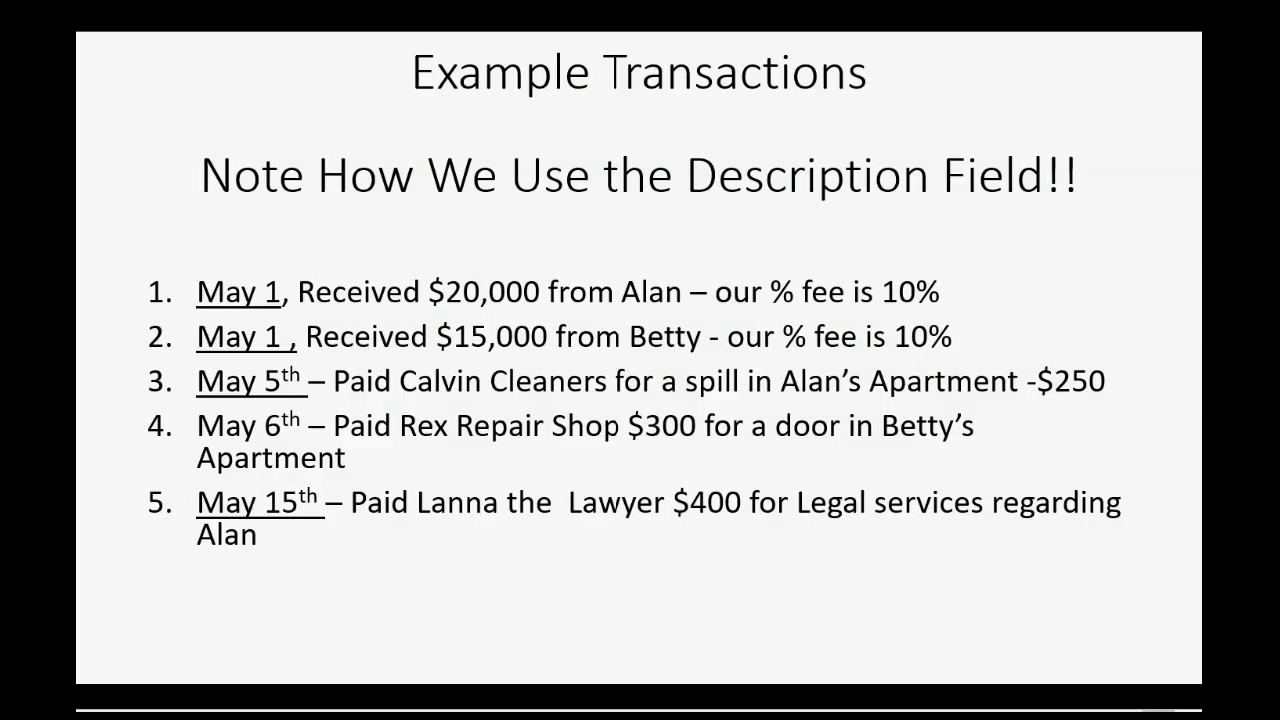
pyautogui.click(420, 617)
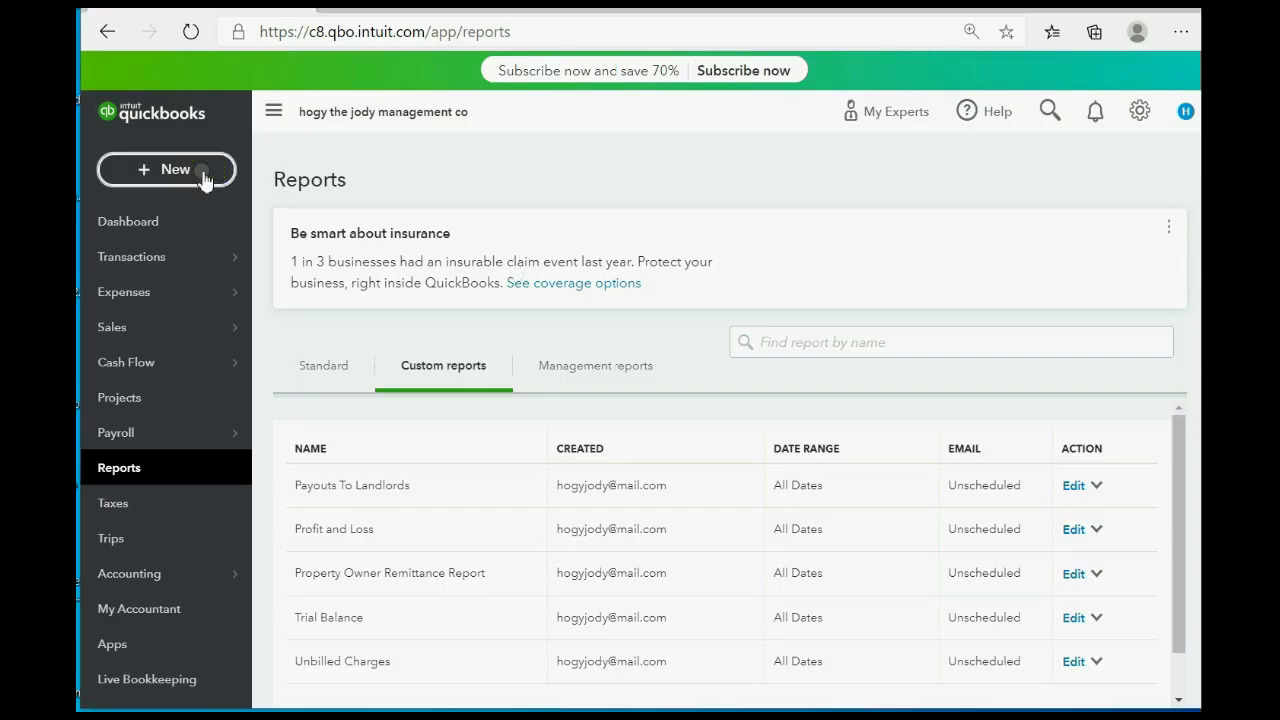
# Step: Start another expense for the lawyer vendor dated 05/16/2020, declining to prefill it from the vendor's last expense
pyautogui.click(190, 170)
pyautogui.click(334, 274)
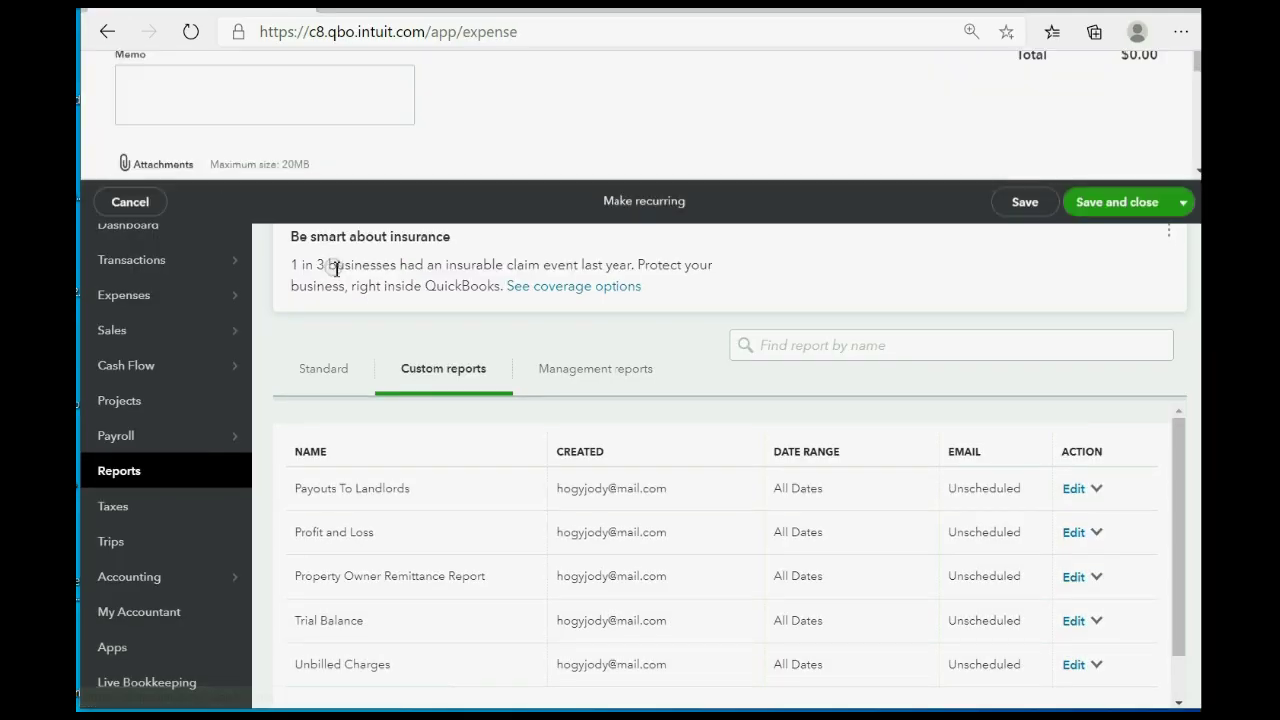
pyautogui.click(216, 255)
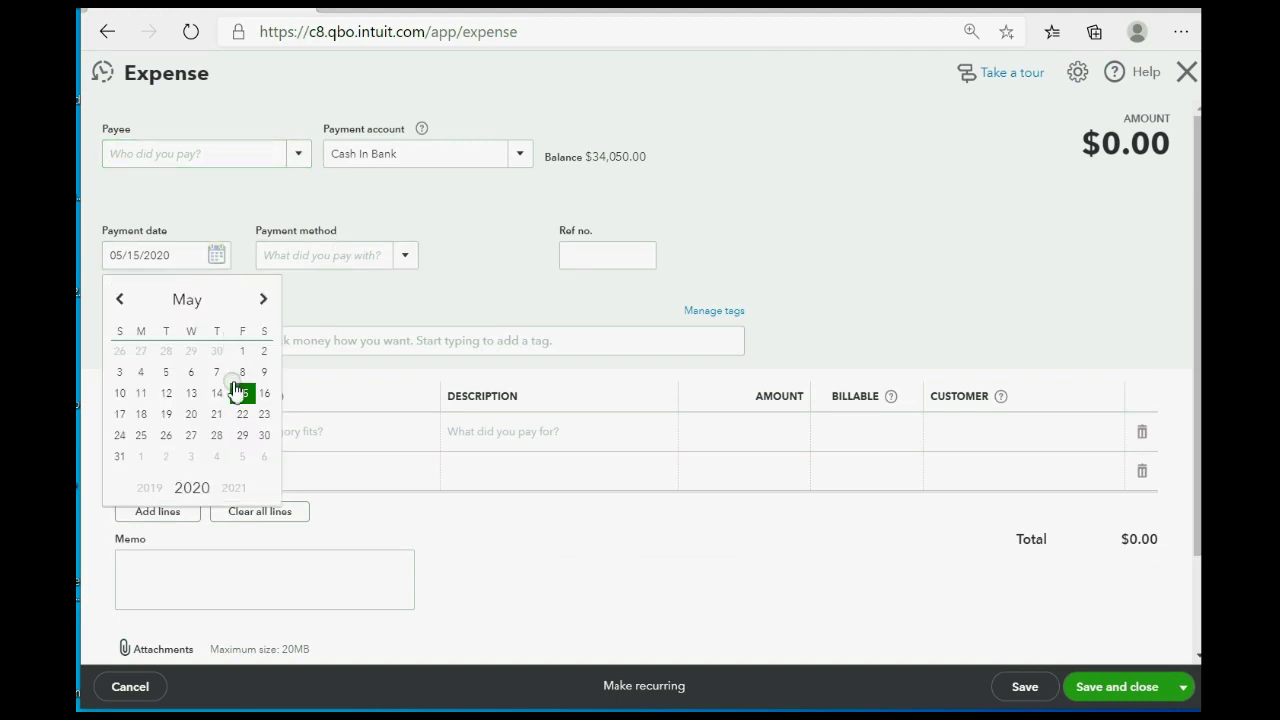
pyautogui.click(263, 393)
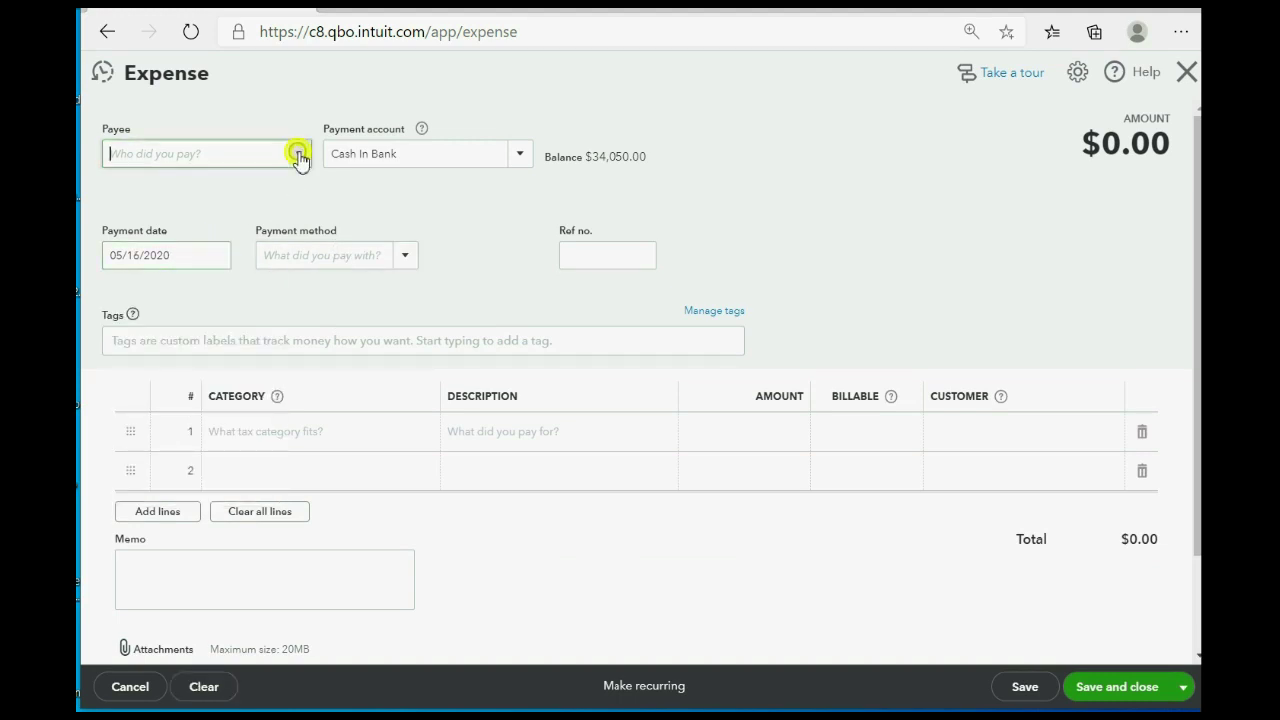
pyautogui.click(298, 153)
pyautogui.click(256, 249)
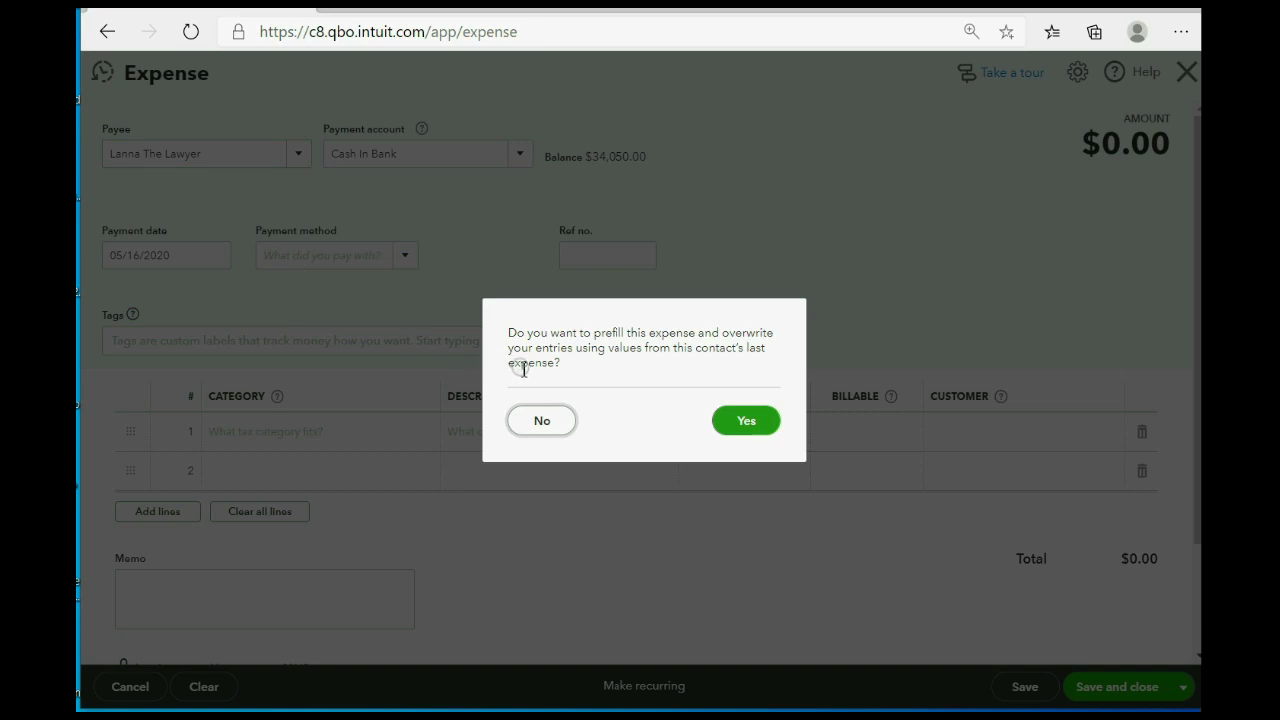
pyautogui.click(543, 420)
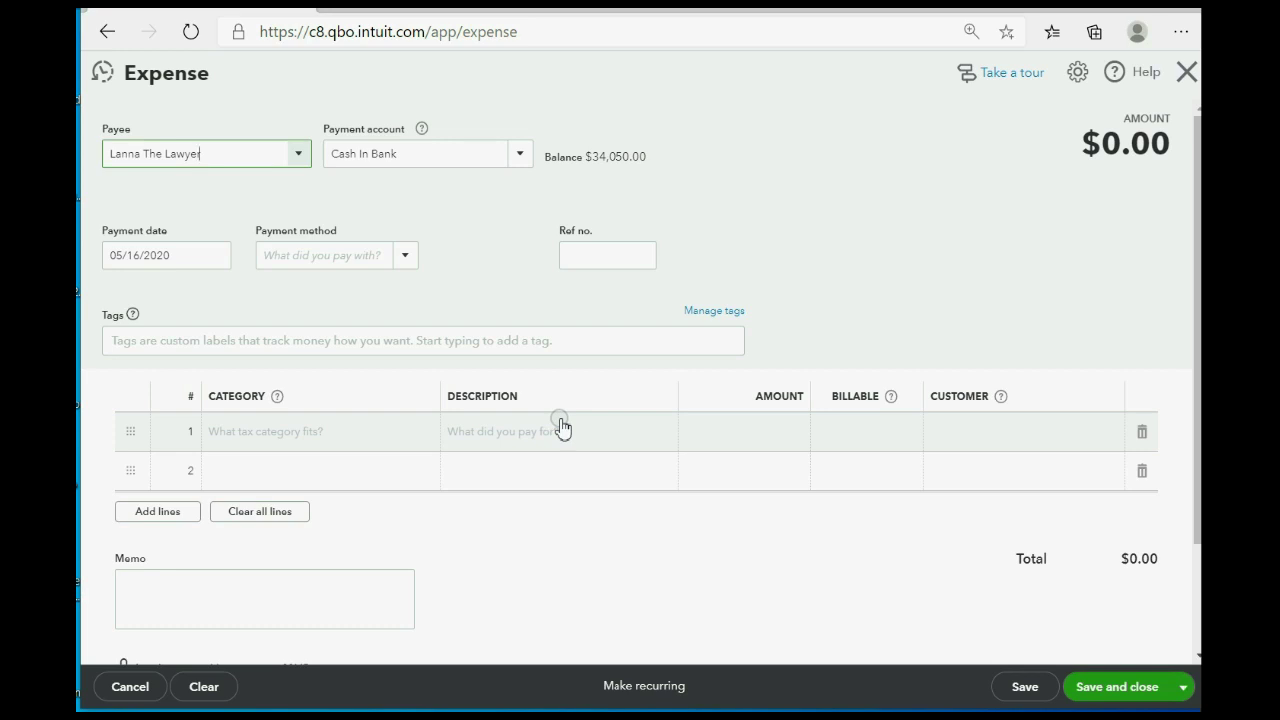
# Step: Categorize the first line as Legal & Professional Fees and describe it with the second Meadow Lane tenant's first name followed by "ARGUMENT - DOOR"
pyautogui.click(408, 432)
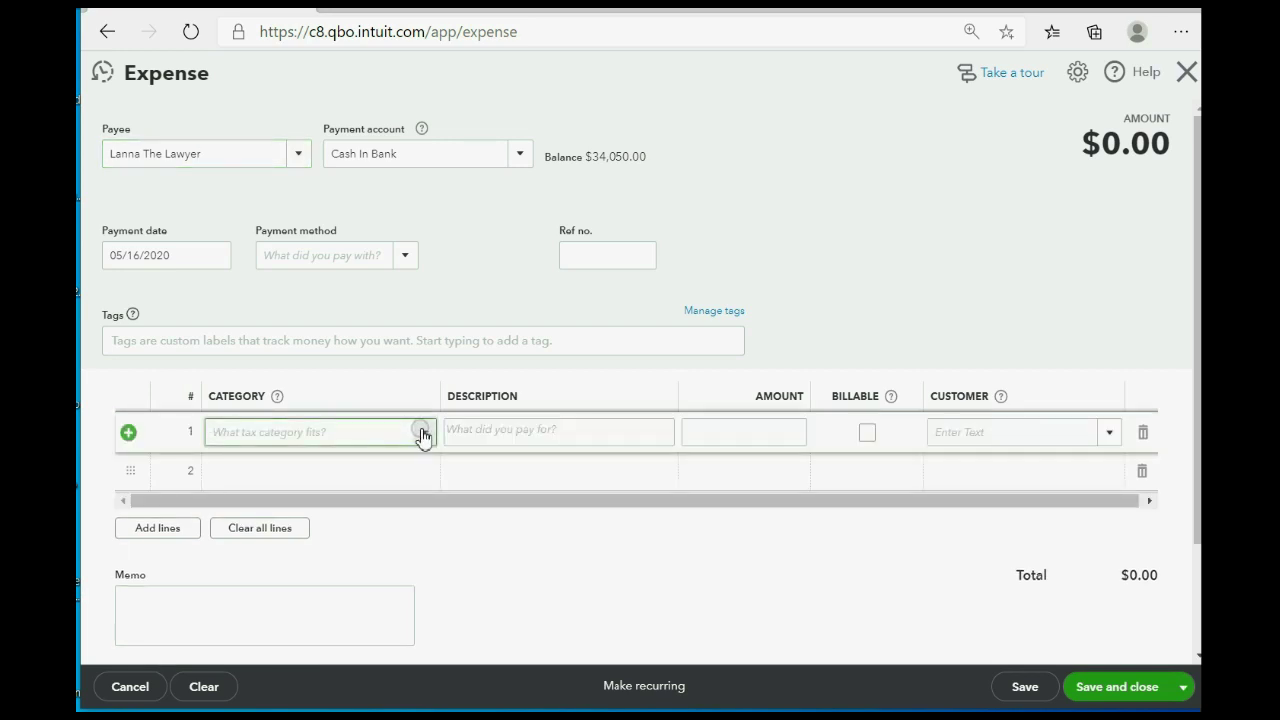
pyautogui.write('Legal & Professional Fees')
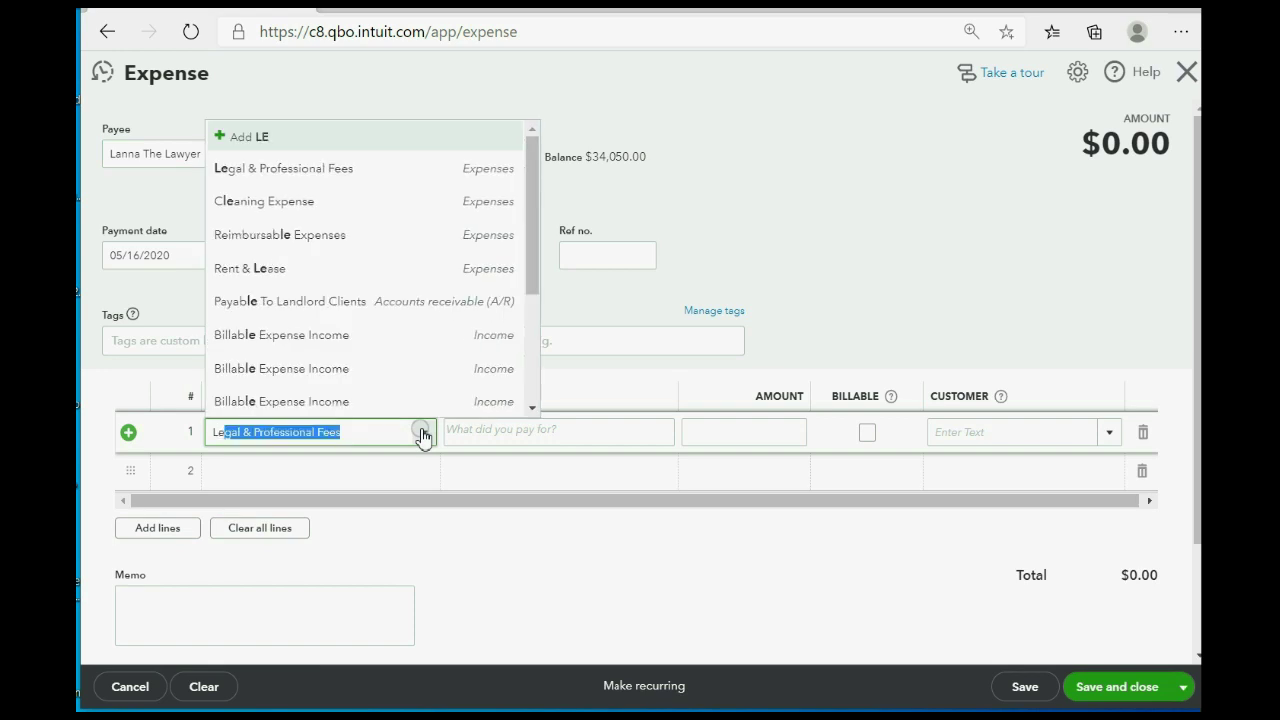
pyautogui.press('Tab')
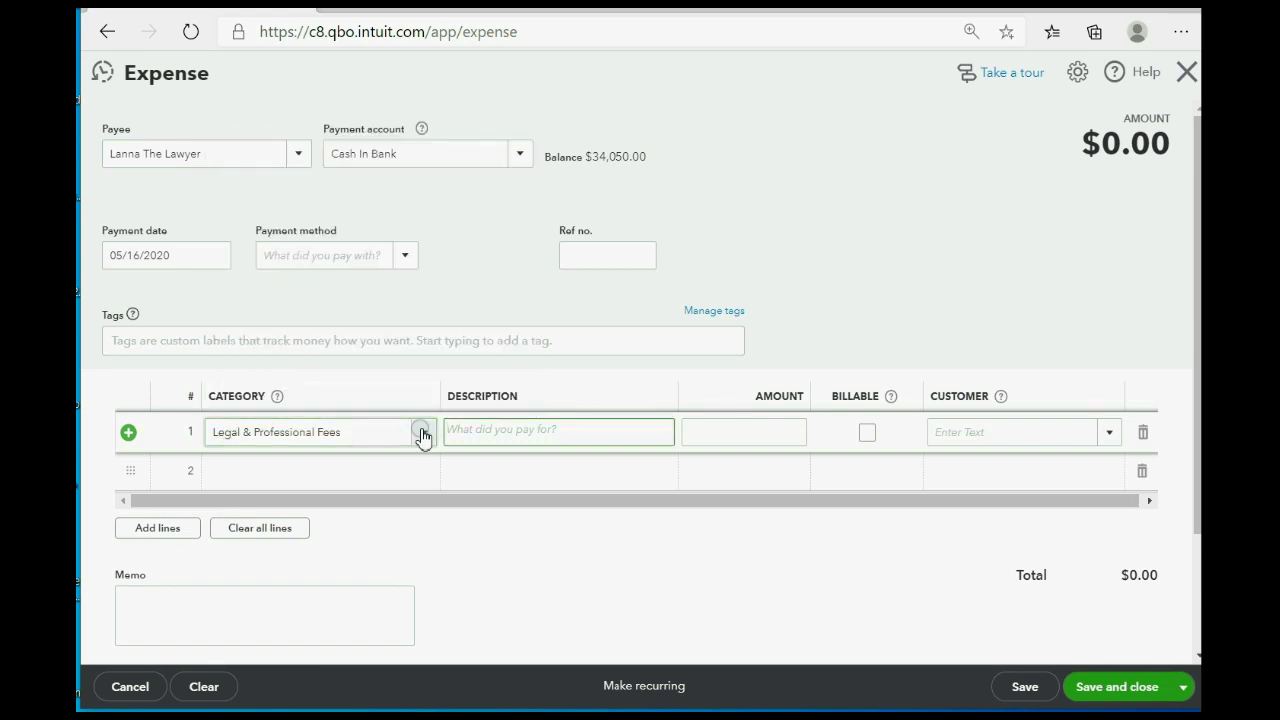
pyautogui.write('BETTY ARGUMENT - DOO')
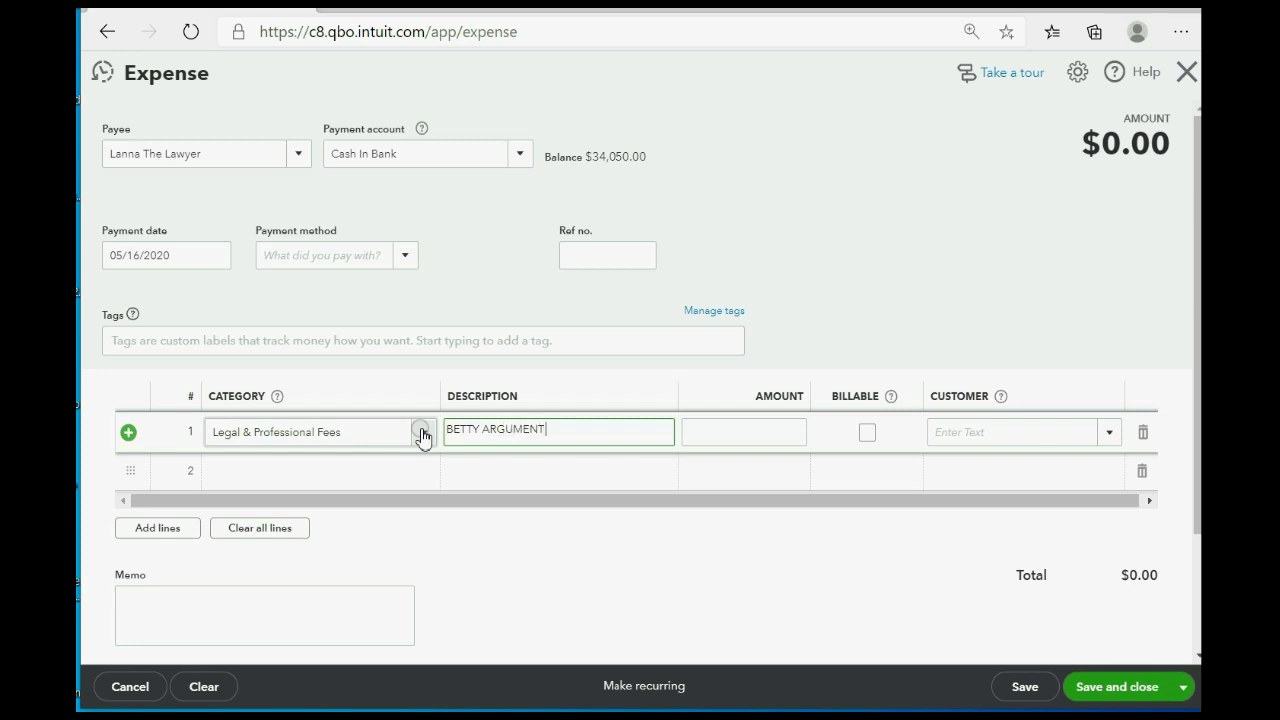
pyautogui.write('R')
pyautogui.click(724, 431)
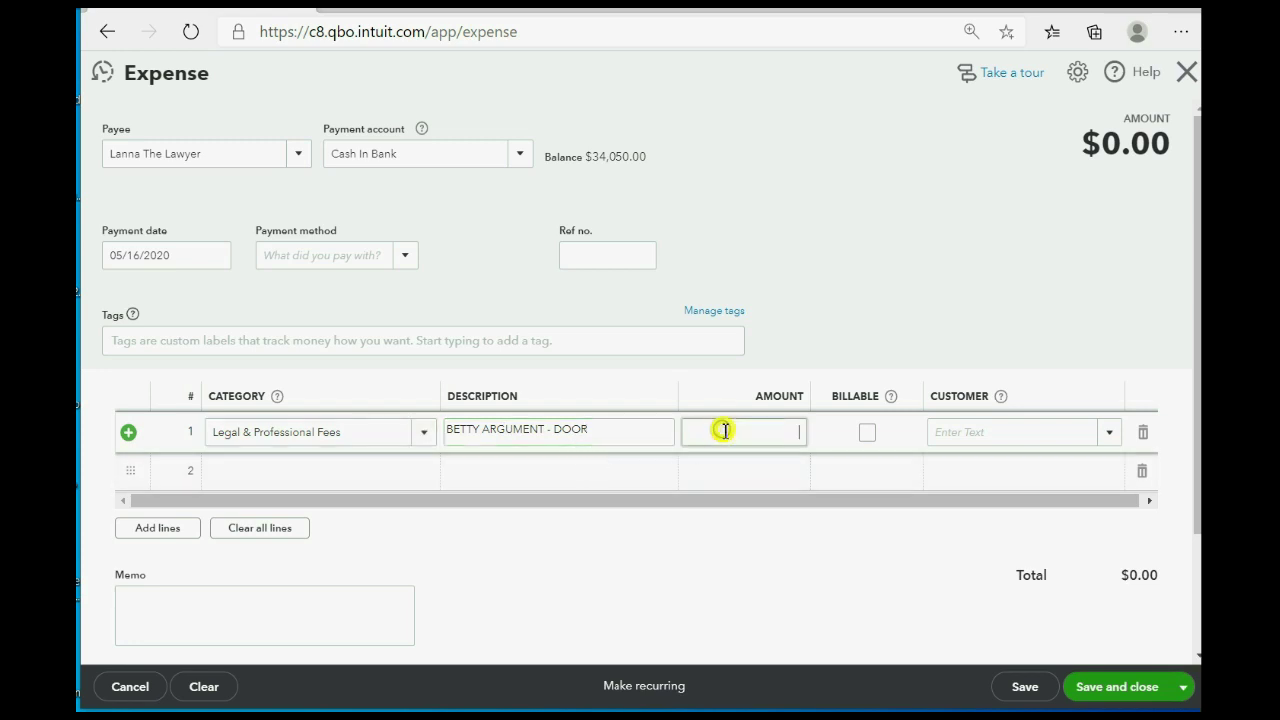
# Step: Set the legal line's amount to 500, mark it billable, and assign it to the second Meadow Lane tenant
pyautogui.write('500')
pyautogui.click(869, 432)
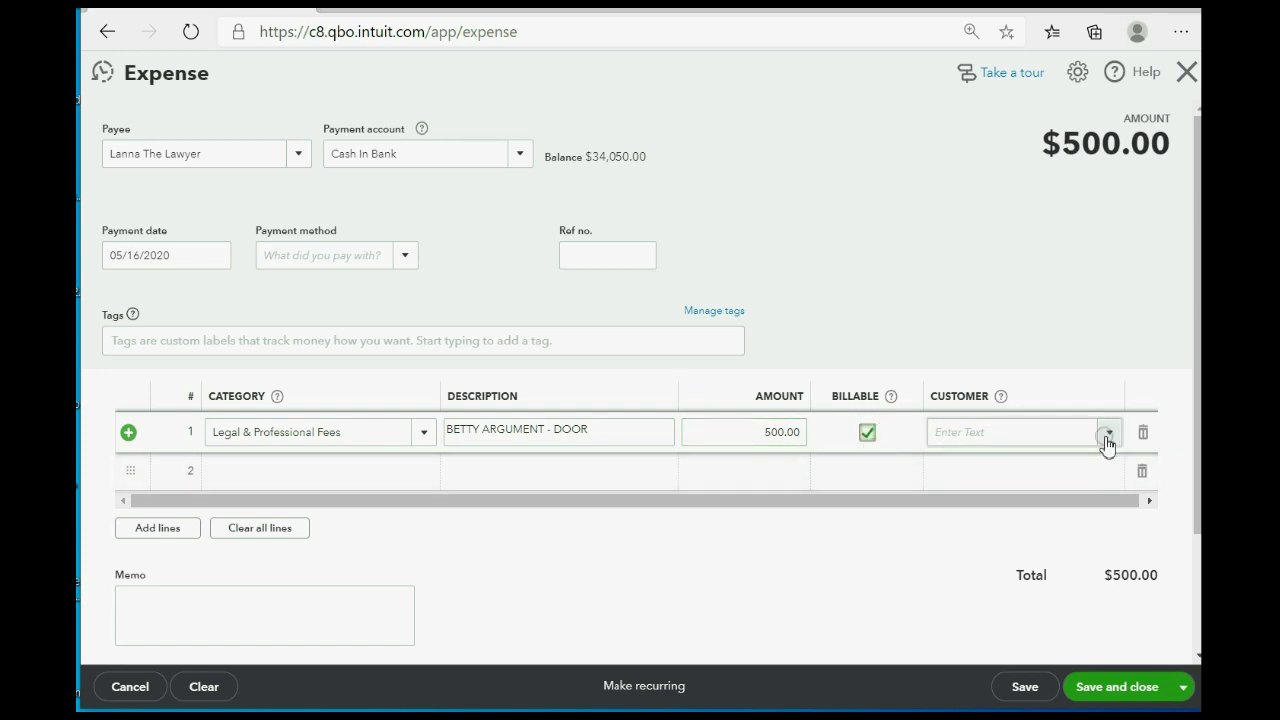
pyautogui.click(1109, 433)
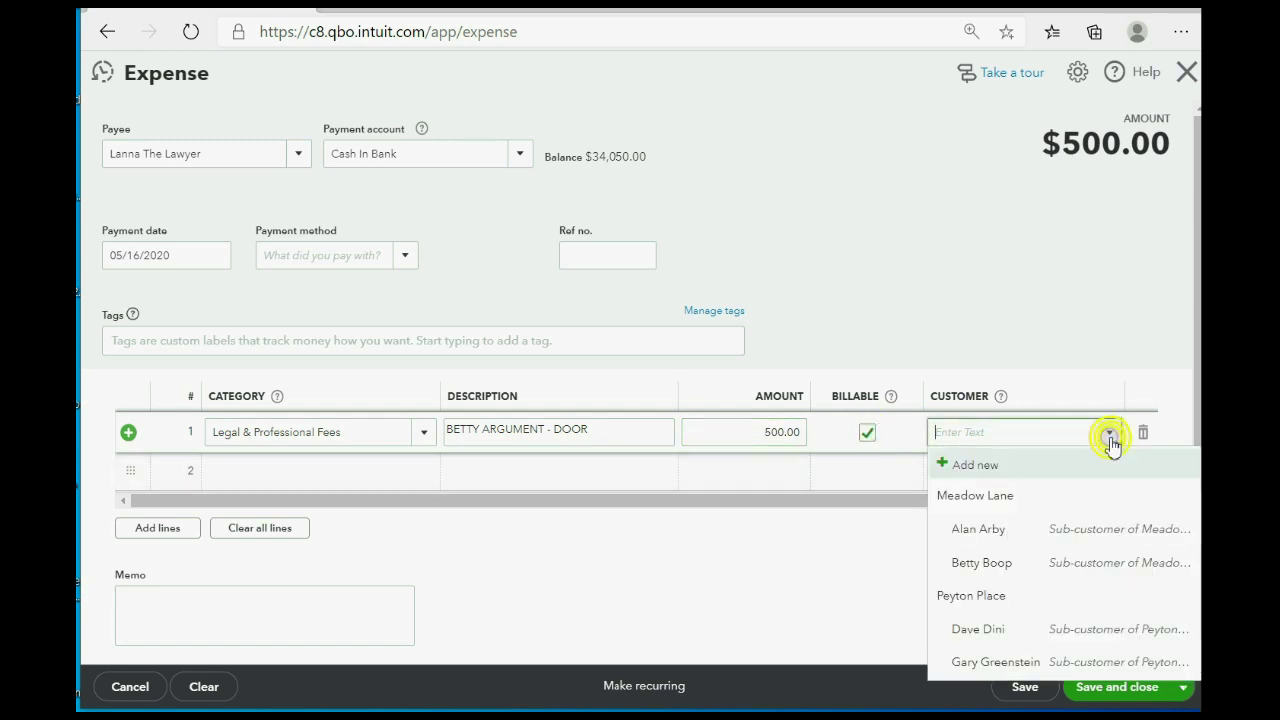
pyautogui.click(1071, 563)
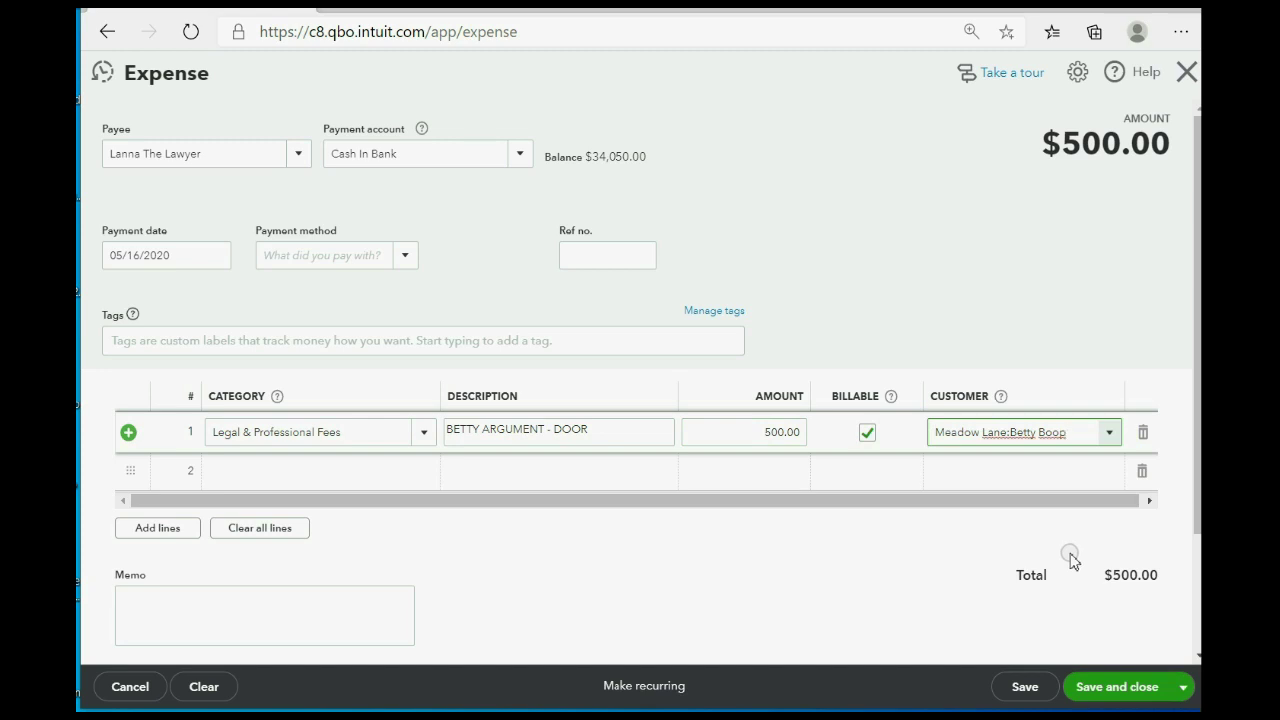
# Step: Copy the line description into the expense's memo, and save and close the expense
pyautogui.moveTo(634, 436); pyautogui.dragTo(447, 432)
pyautogui.rightClick(452, 432)
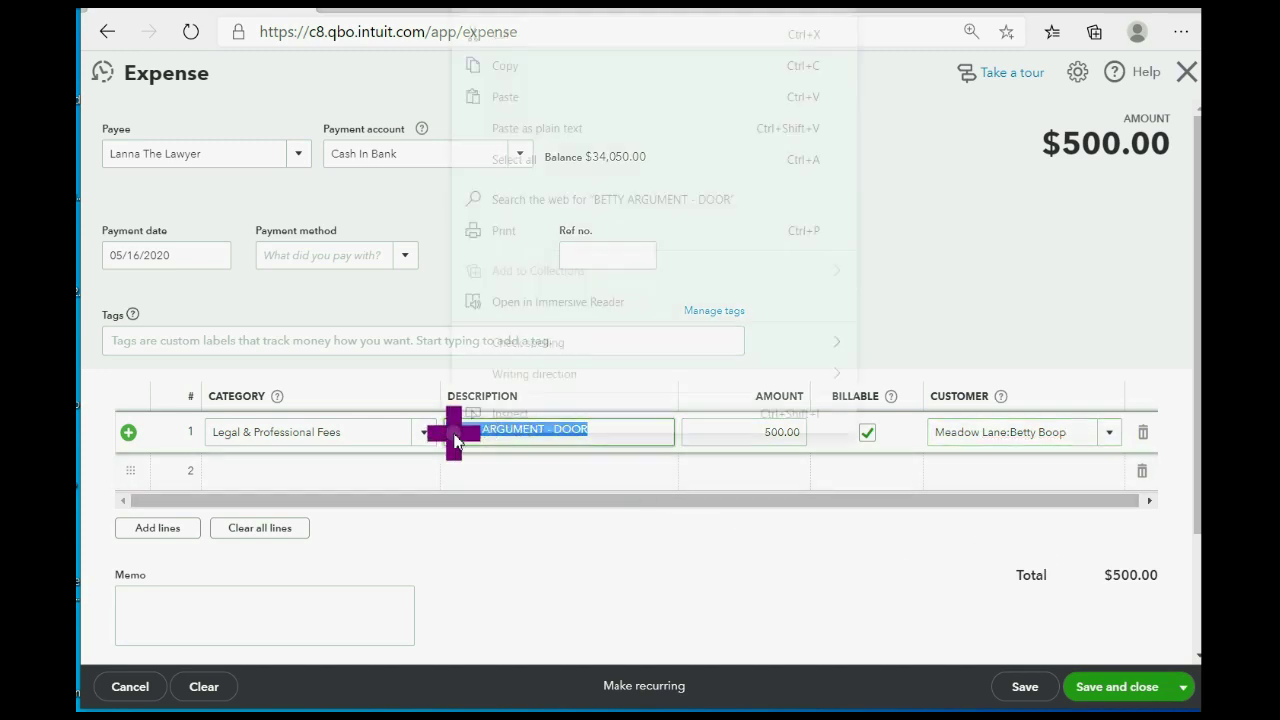
pyautogui.click(518, 66)
pyautogui.click(217, 611)
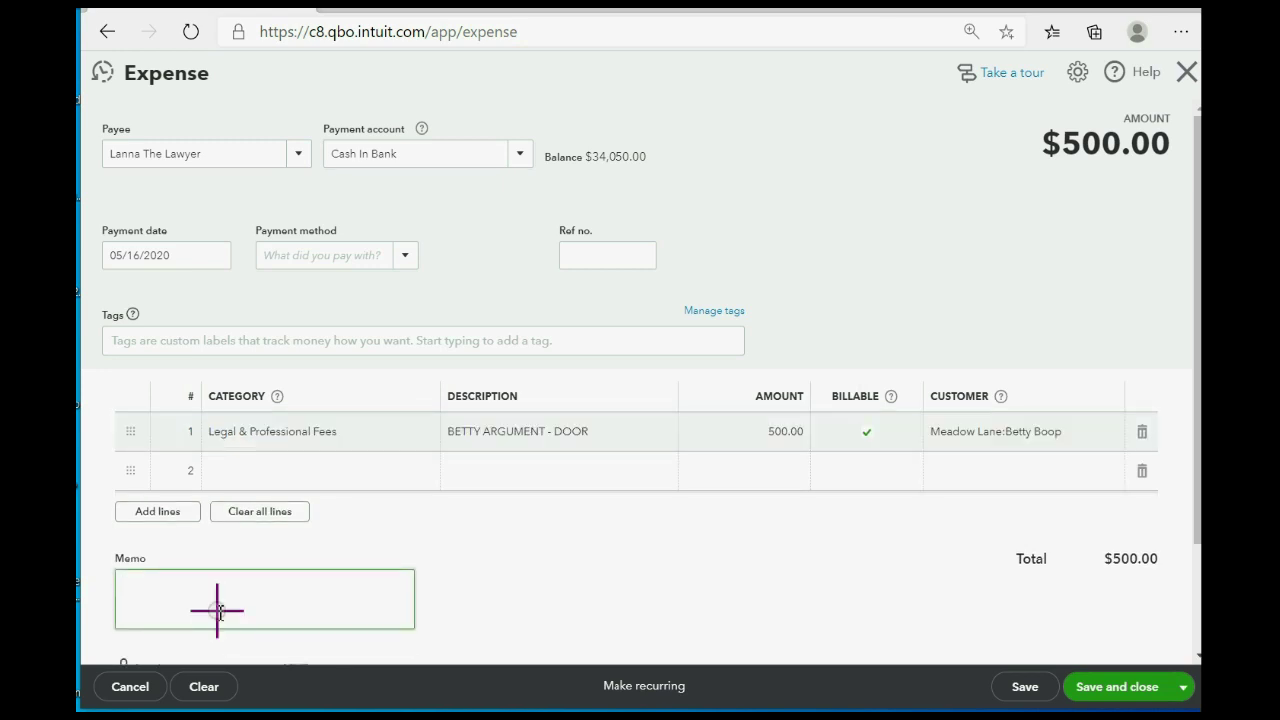
pyautogui.rightClick(214, 609)
pyautogui.click(269, 380)
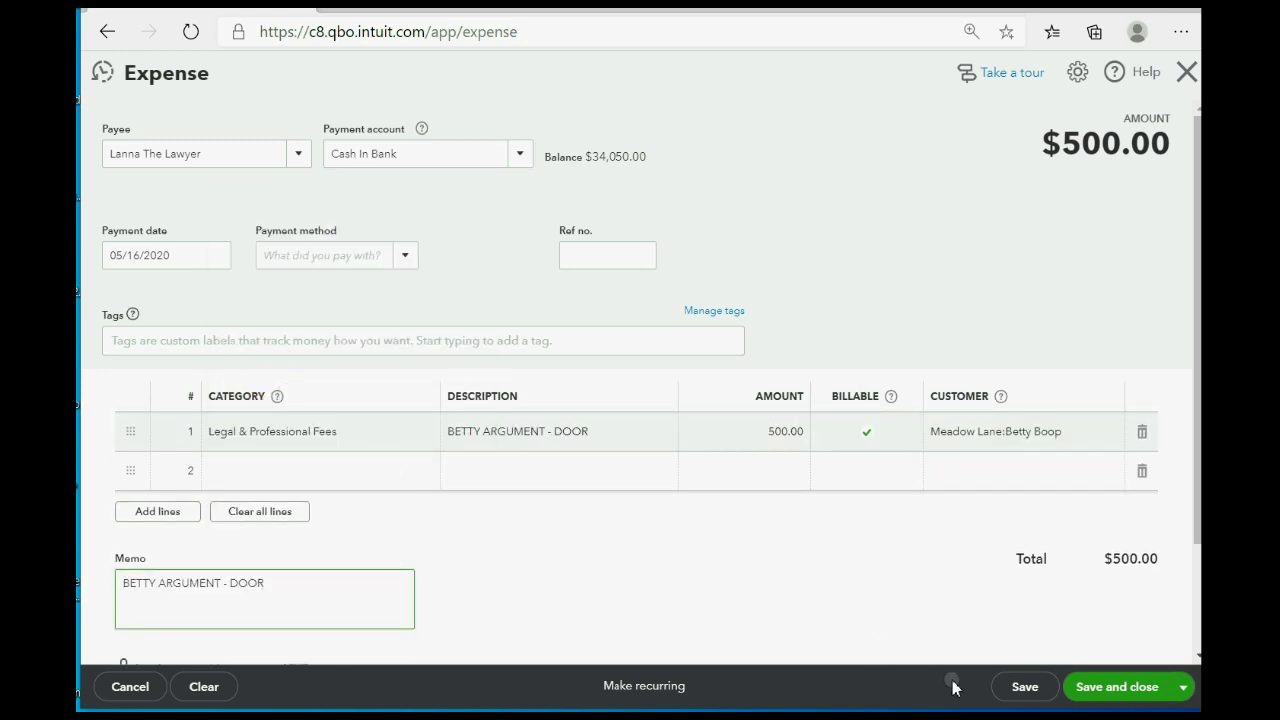
pyautogui.click(1106, 689)
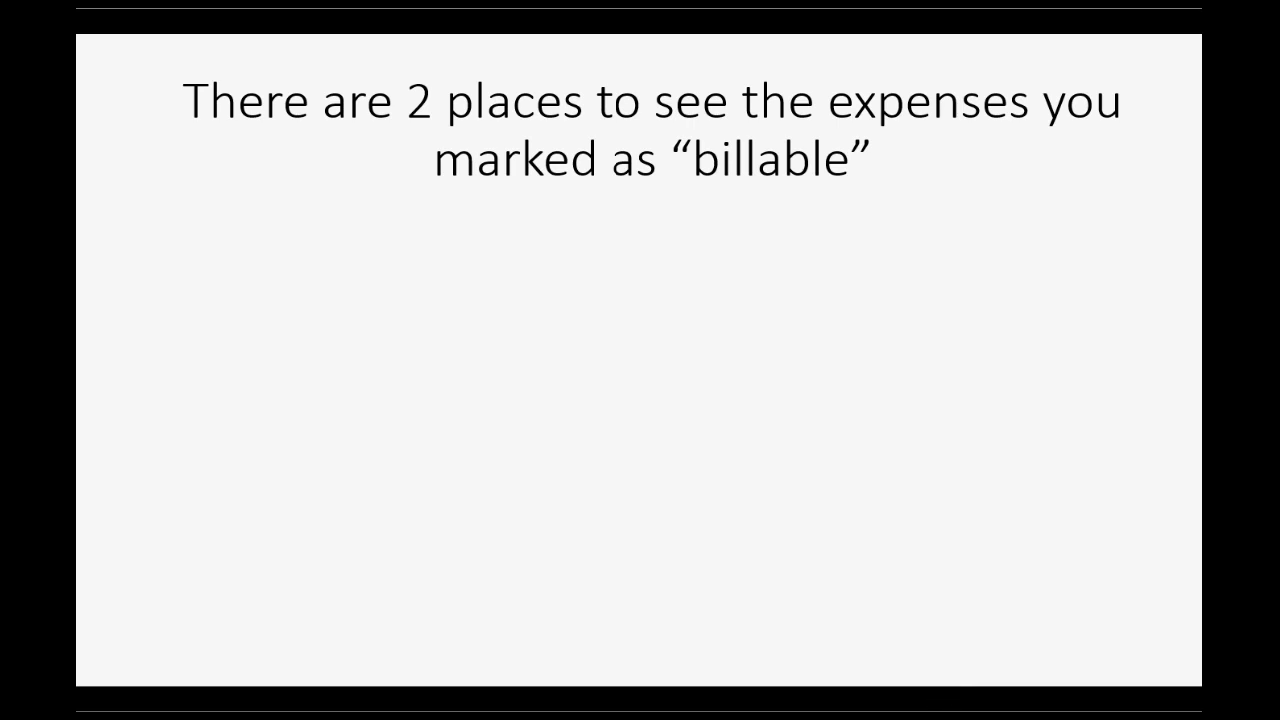
pyautogui.click(918, 520)
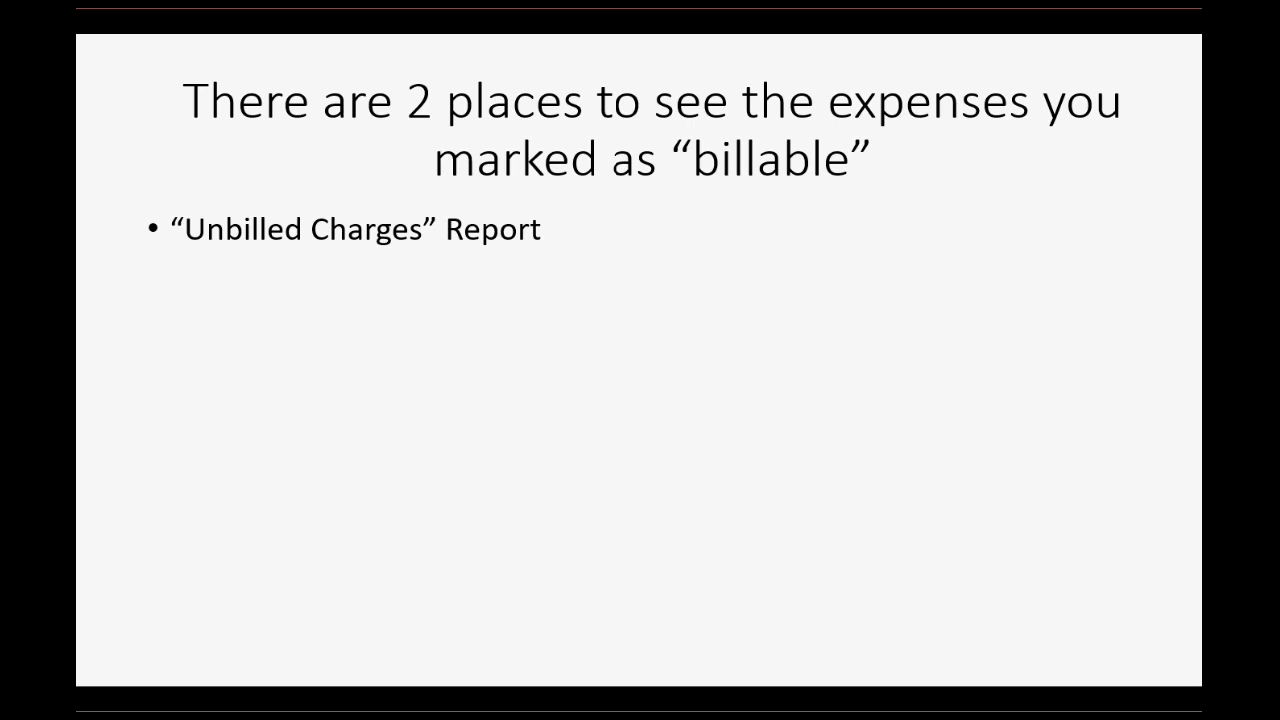
pyautogui.press('Right')
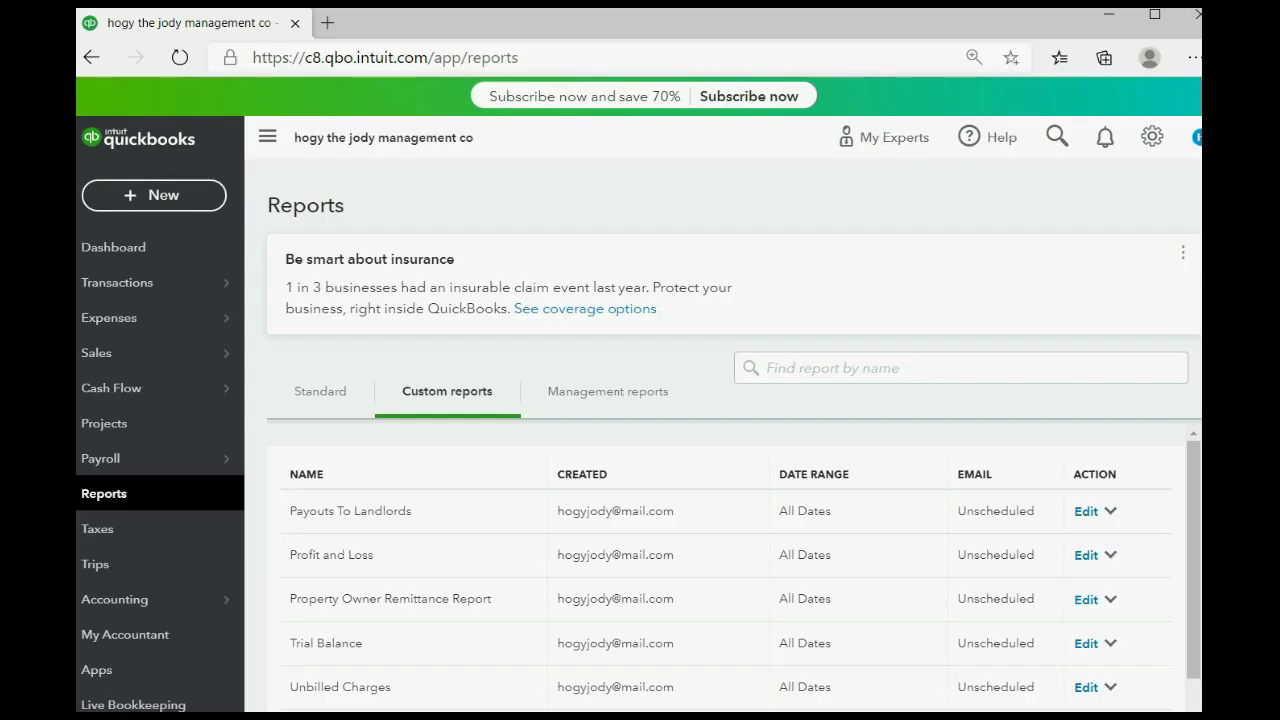
# Step: Open the custom Unbilled Charges report and review the billable expenses for each Meadow Lane tenant
pyautogui.click(167, 499)
pyautogui.click(465, 397)
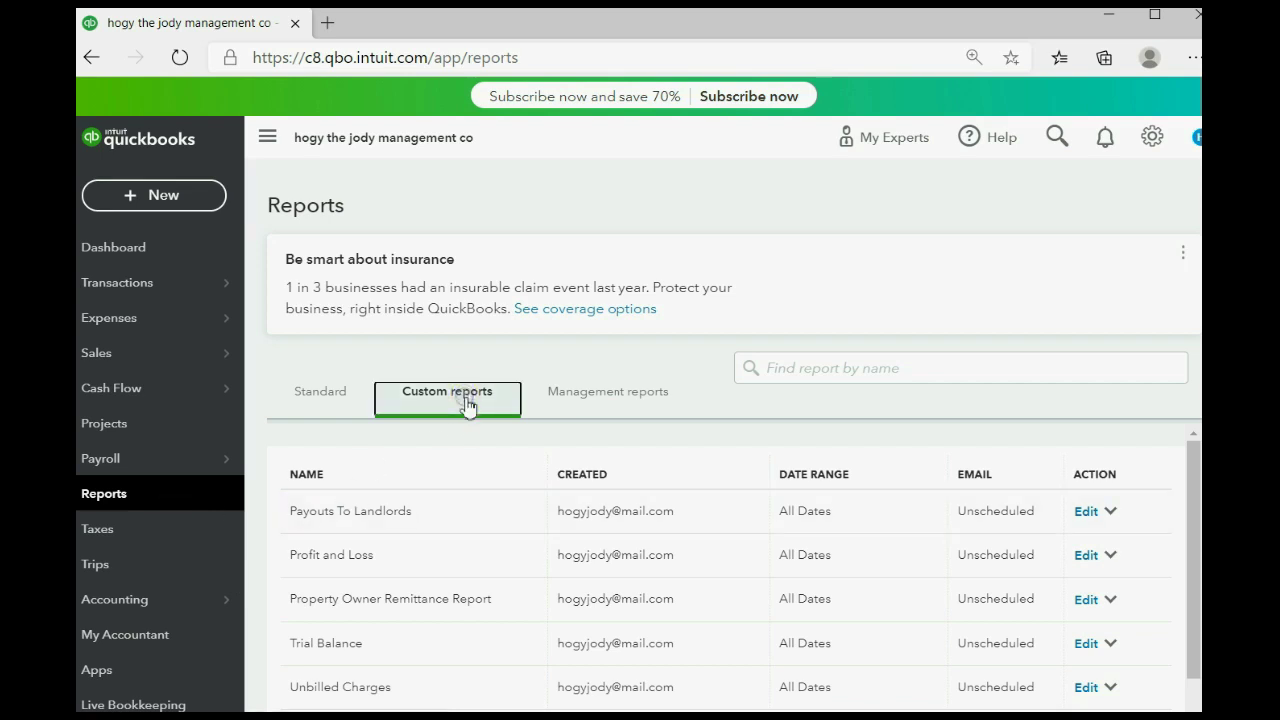
pyautogui.click(370, 687)
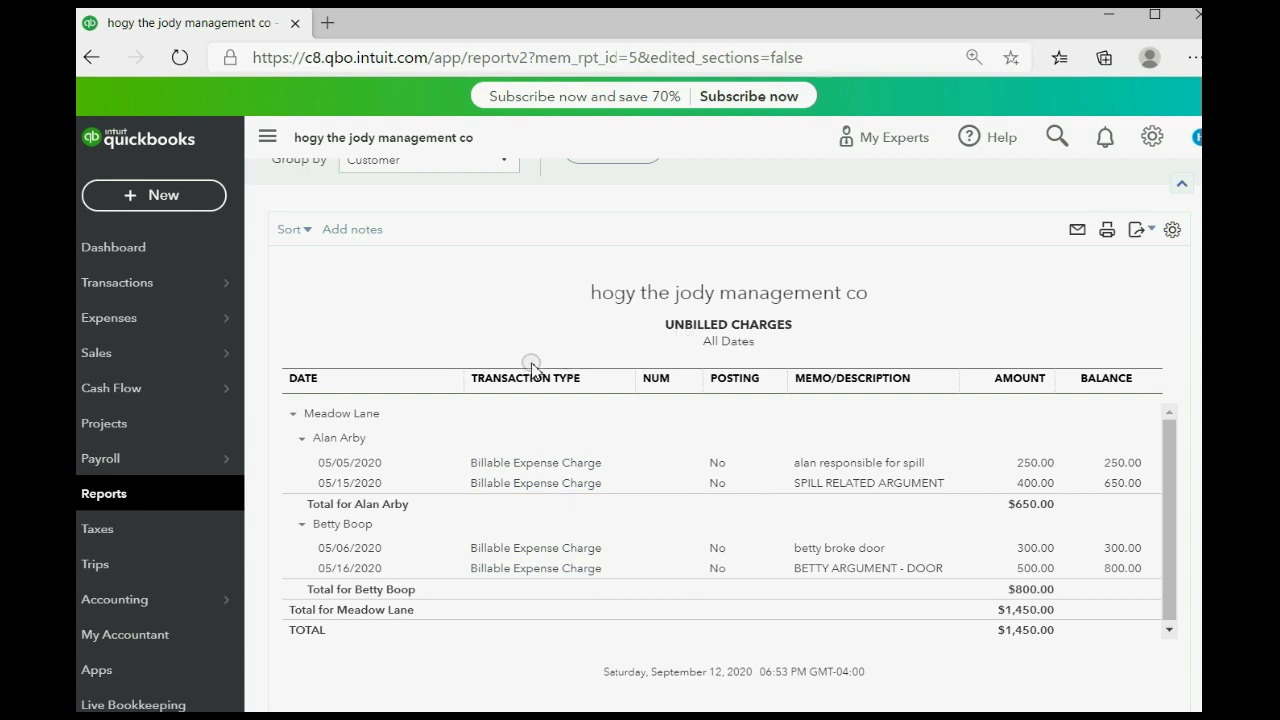
# Step: Open the custom Property Owner Remittance Report and examine each Meadow Lane tenant's income and expenses
pyautogui.click(202, 494)
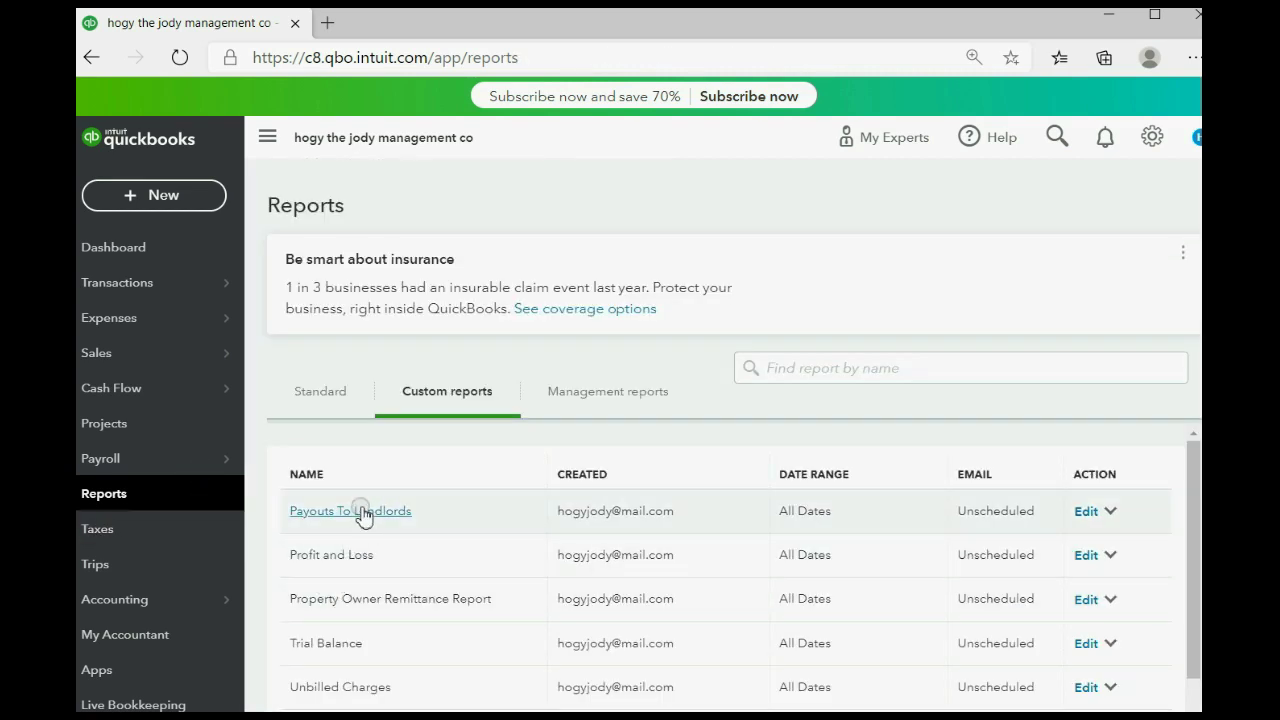
pyautogui.click(383, 601)
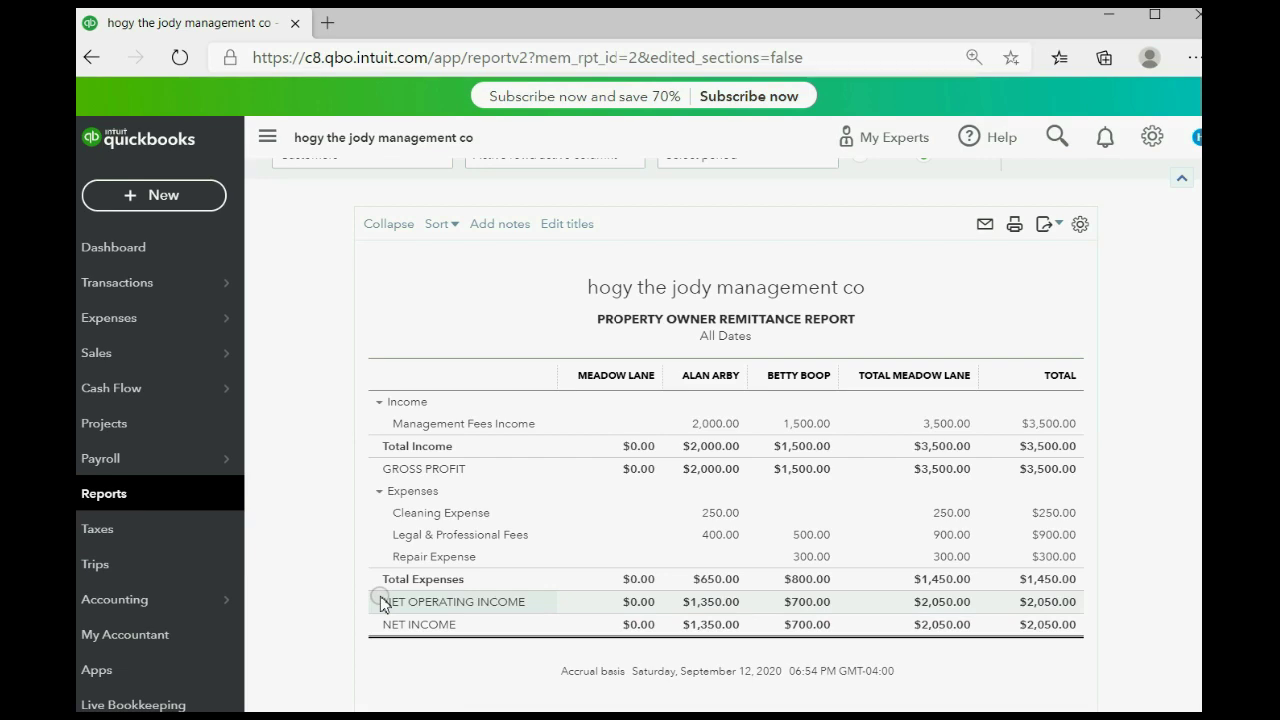
pyautogui.scroll(2, 381, 596)
pyautogui.scroll(-1, 381, 566)
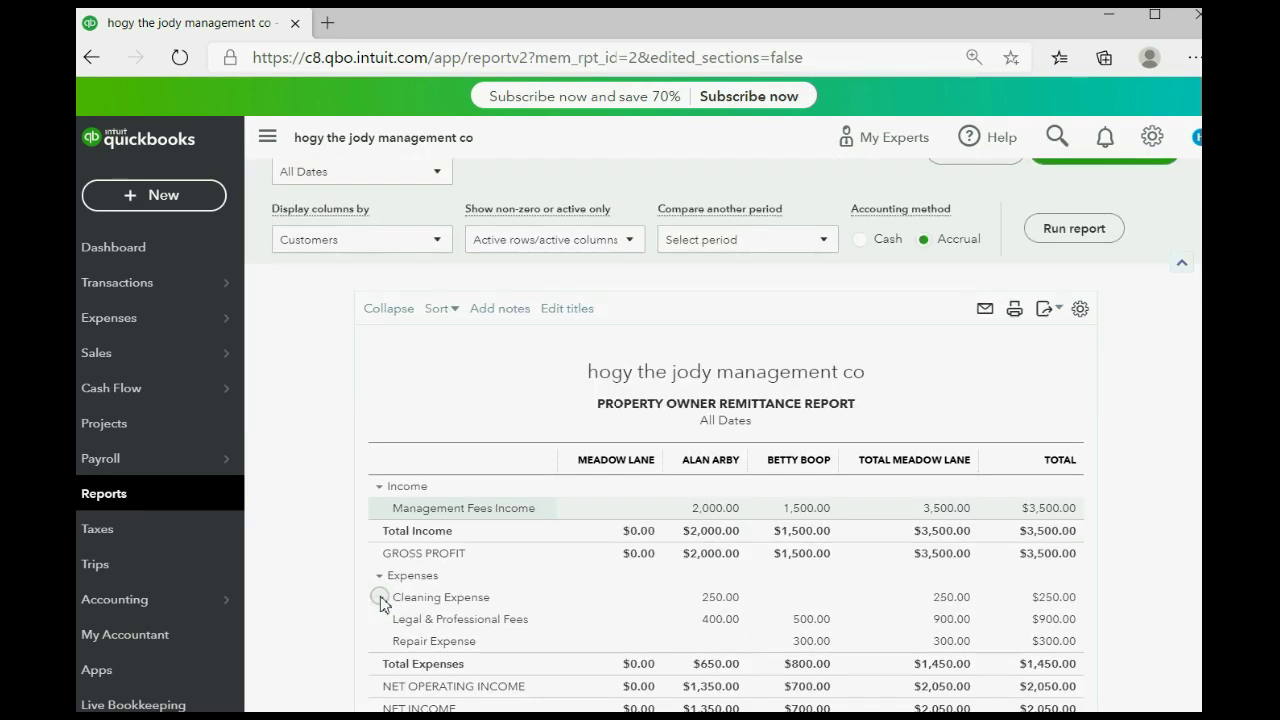
pyautogui.scroll(-2, 452, 655)
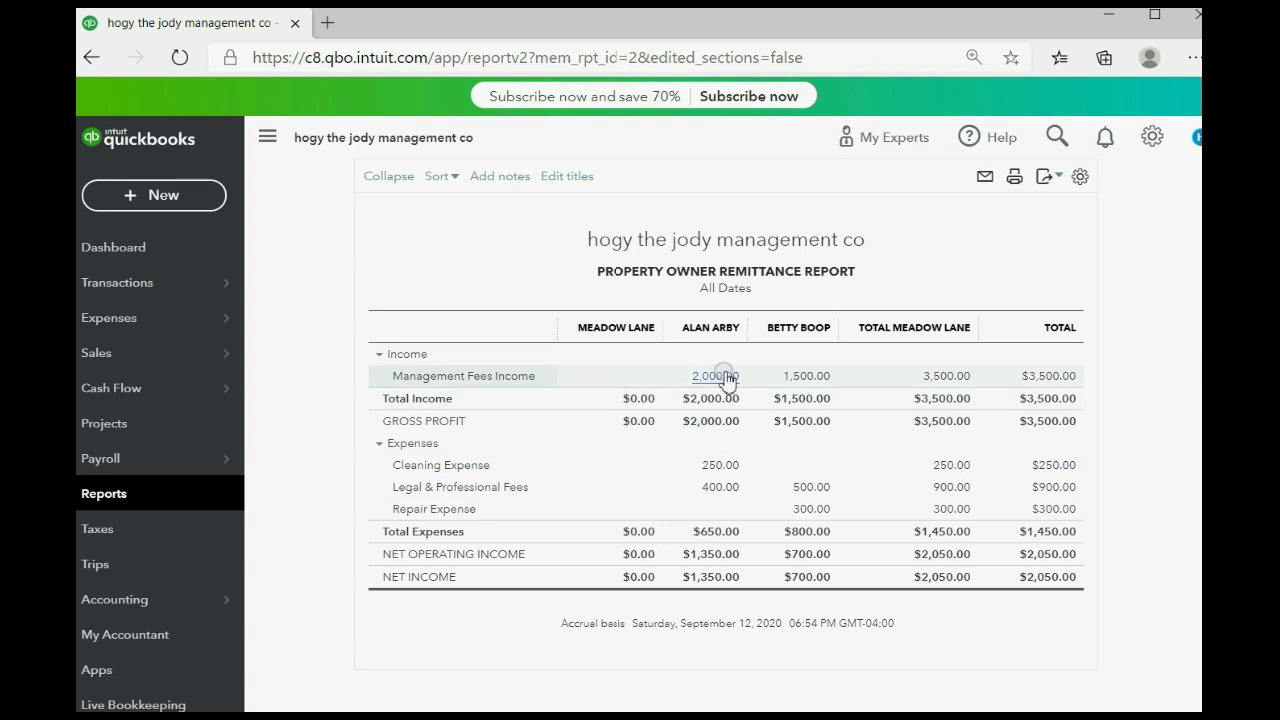
pyautogui.click(724, 490)
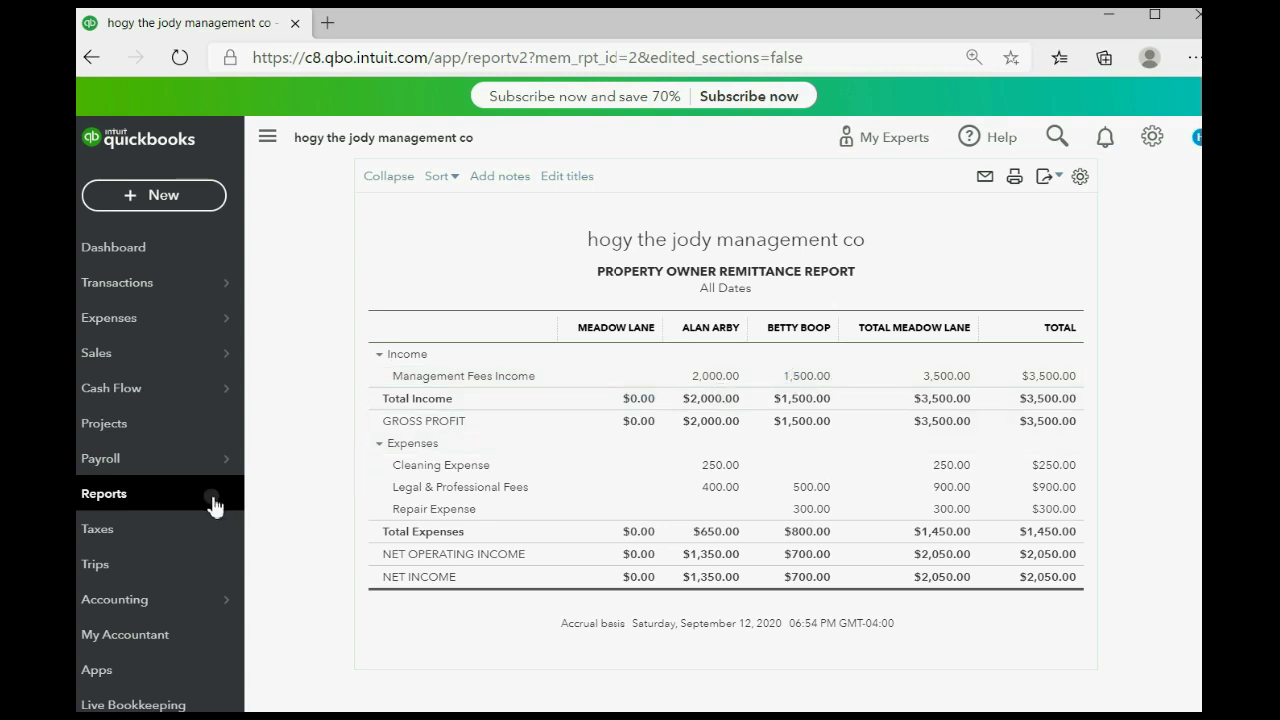
# Step: Return to the custom reports and open the Trial Balance report
pyautogui.click(165, 494)
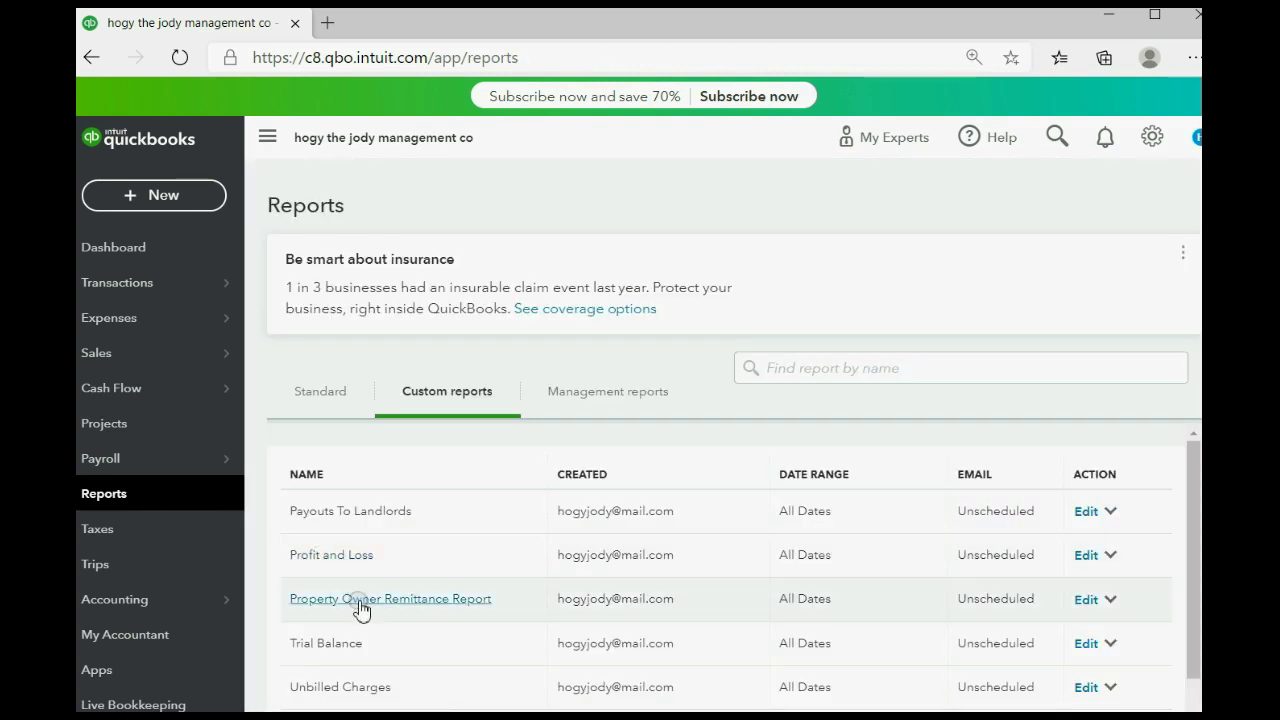
pyautogui.click(364, 645)
pyautogui.click(364, 645)
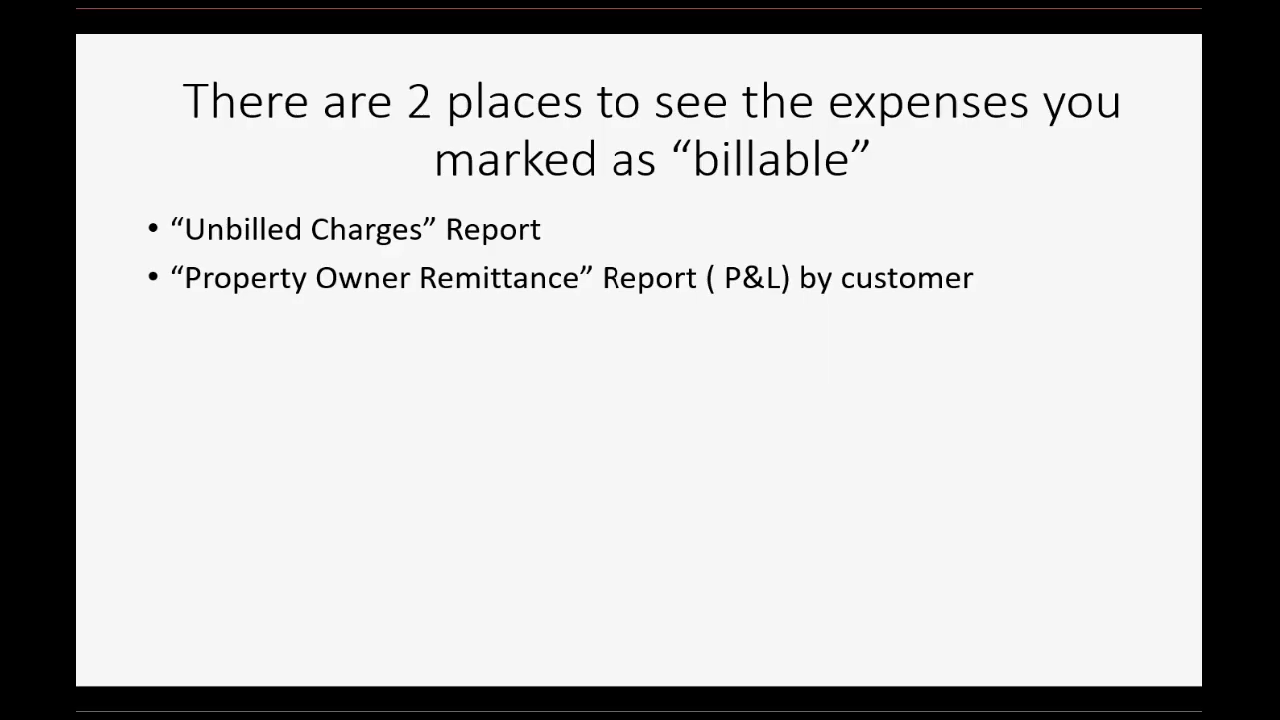
pyautogui.click(484, 601)
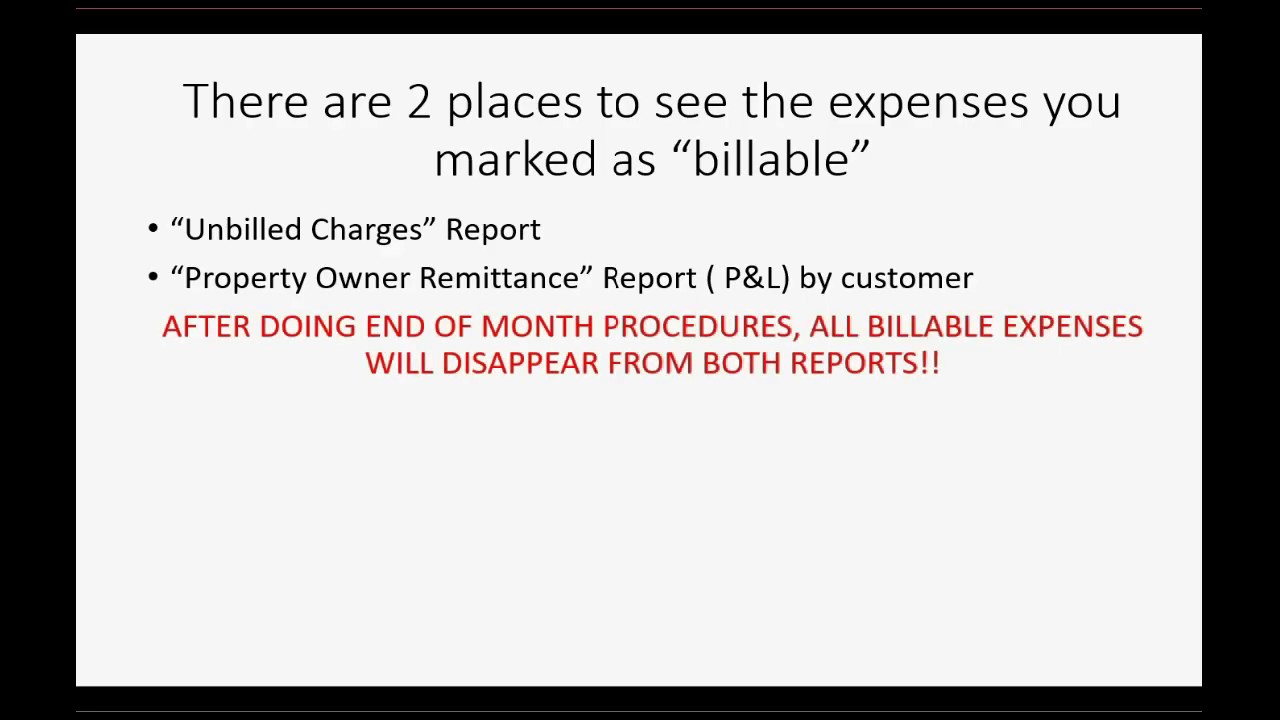
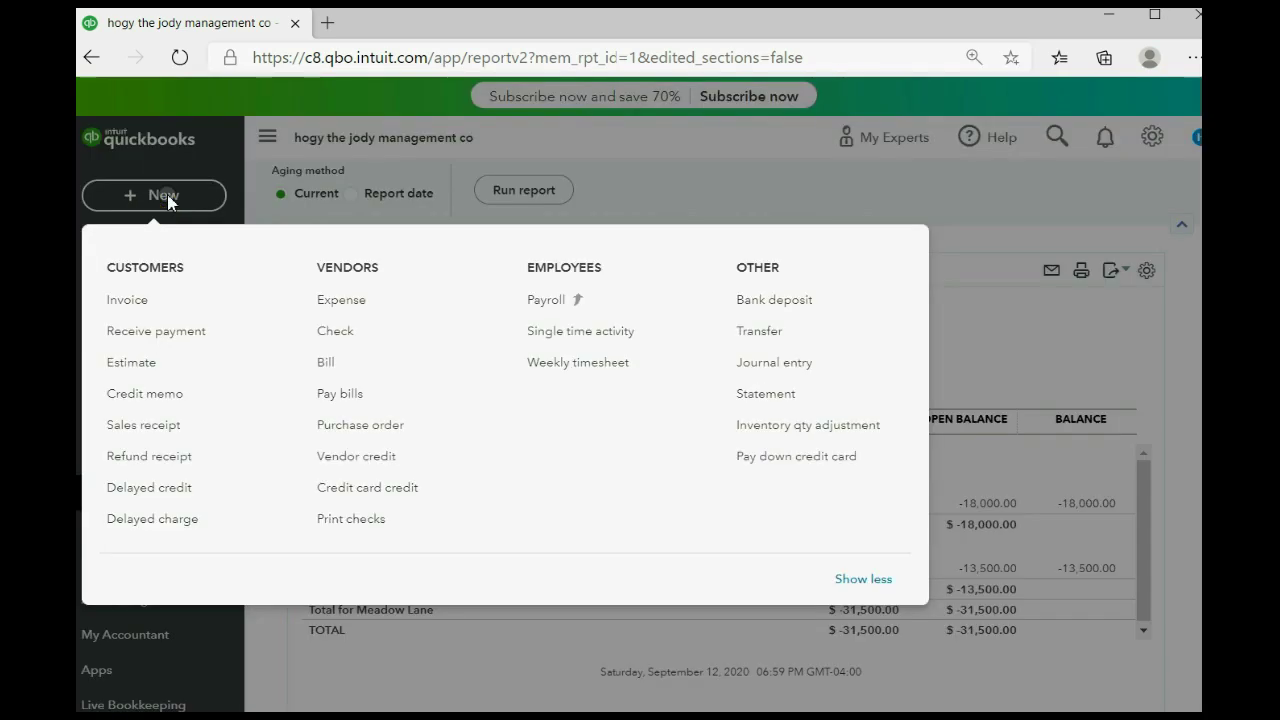
# Step: Create an invoice for the first Meadow Lane tenant, dismissing the guided tour, and add the May 5 billable expense of $250.00
pyautogui.click(132, 301)
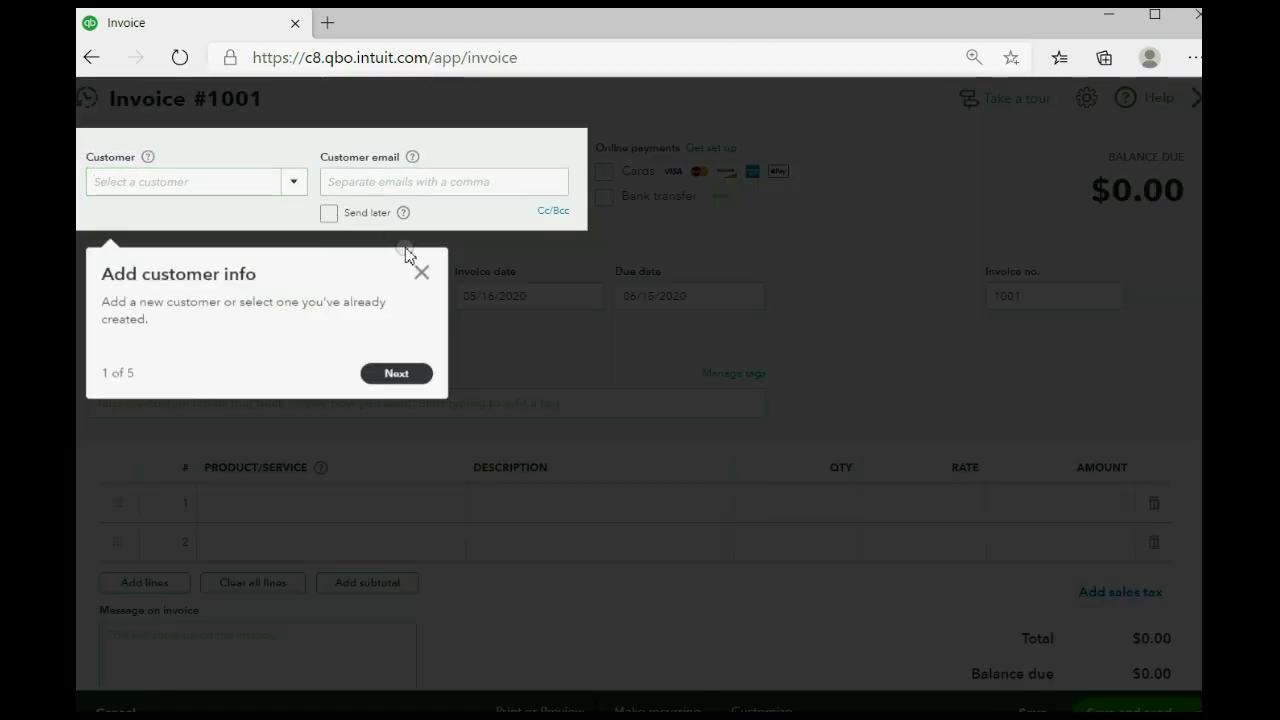
pyautogui.click(421, 271)
pyautogui.click(295, 182)
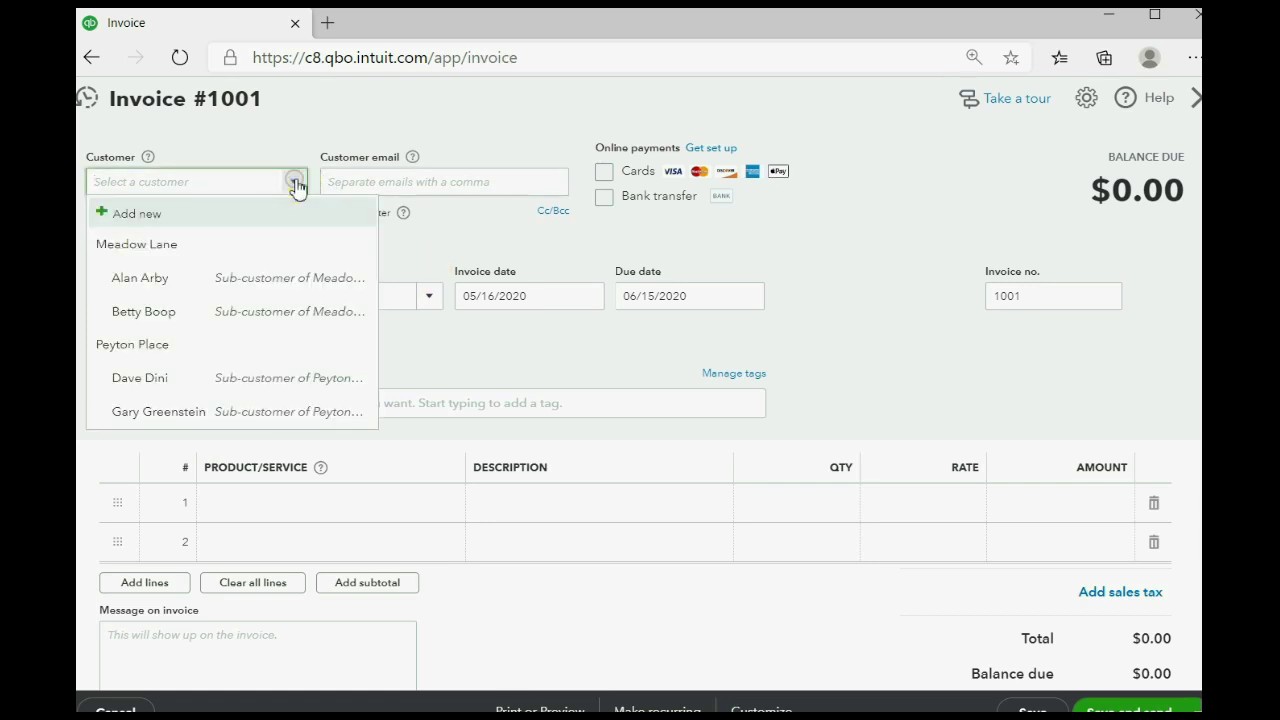
pyautogui.click(231, 277)
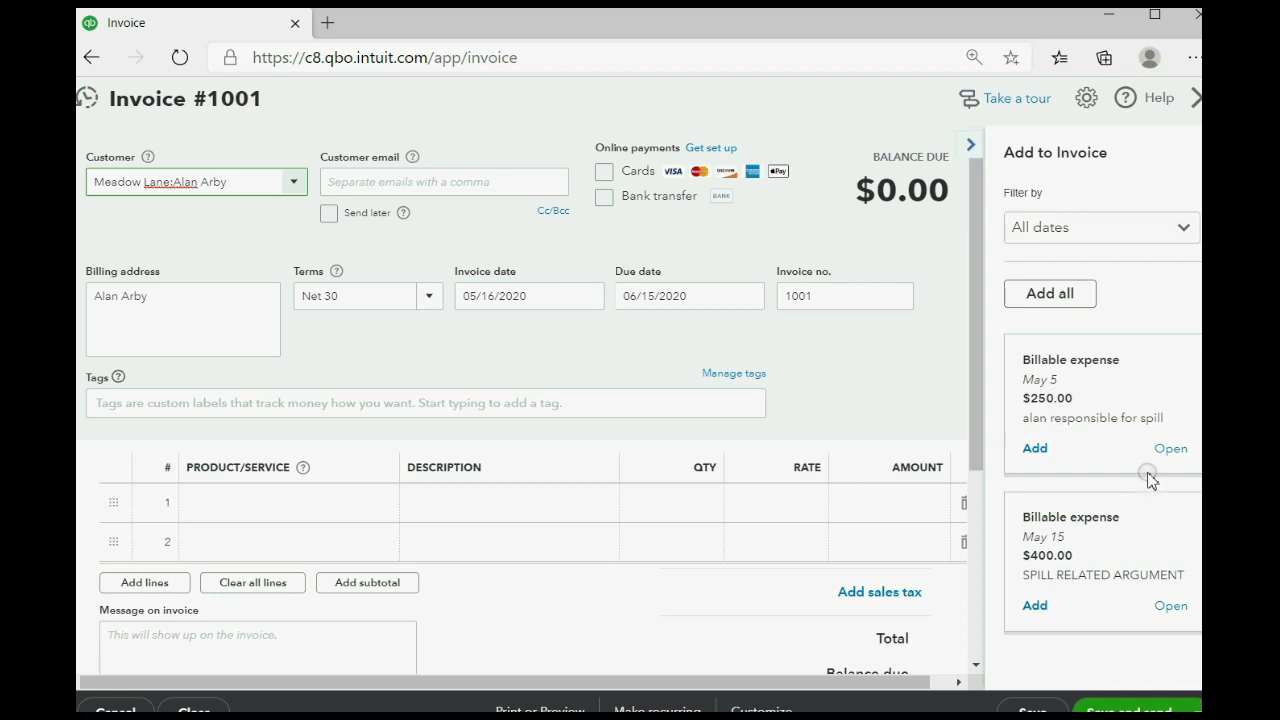
pyautogui.click(1038, 450)
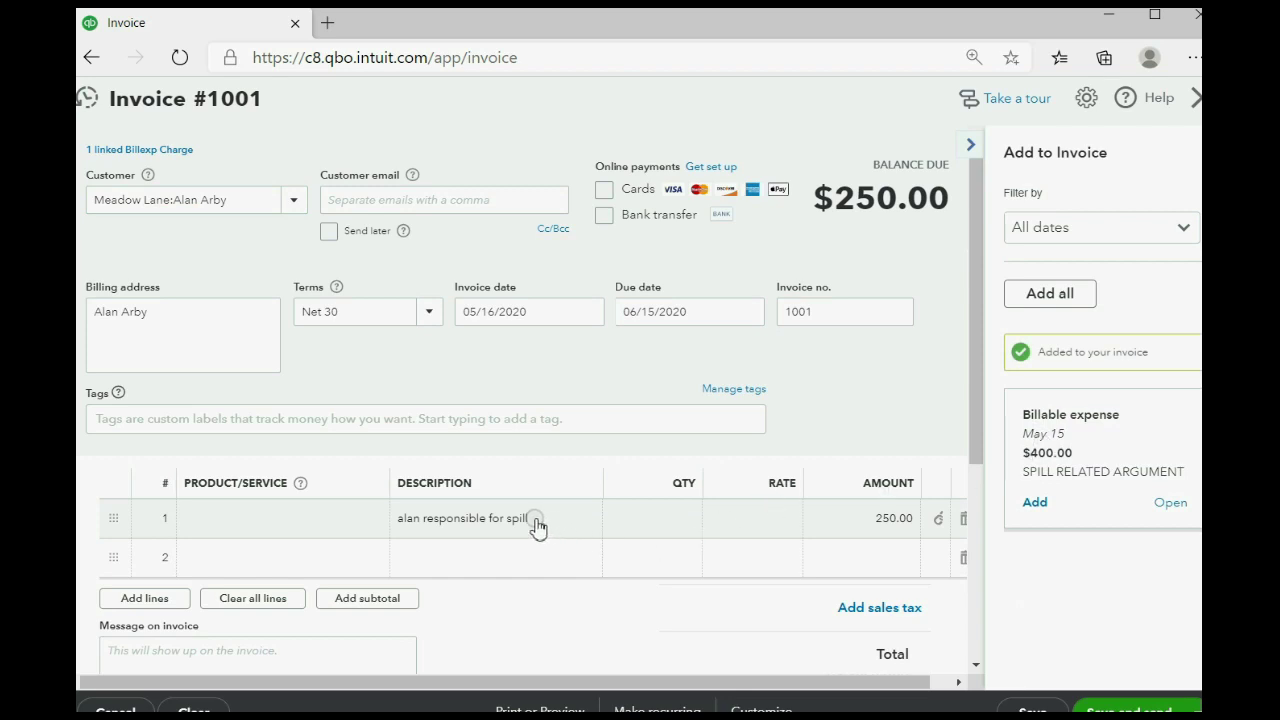
# Step: Date the spill invoice 05/05/2020, and save and close it
pyautogui.click(588, 315)
pyautogui.click(522, 426)
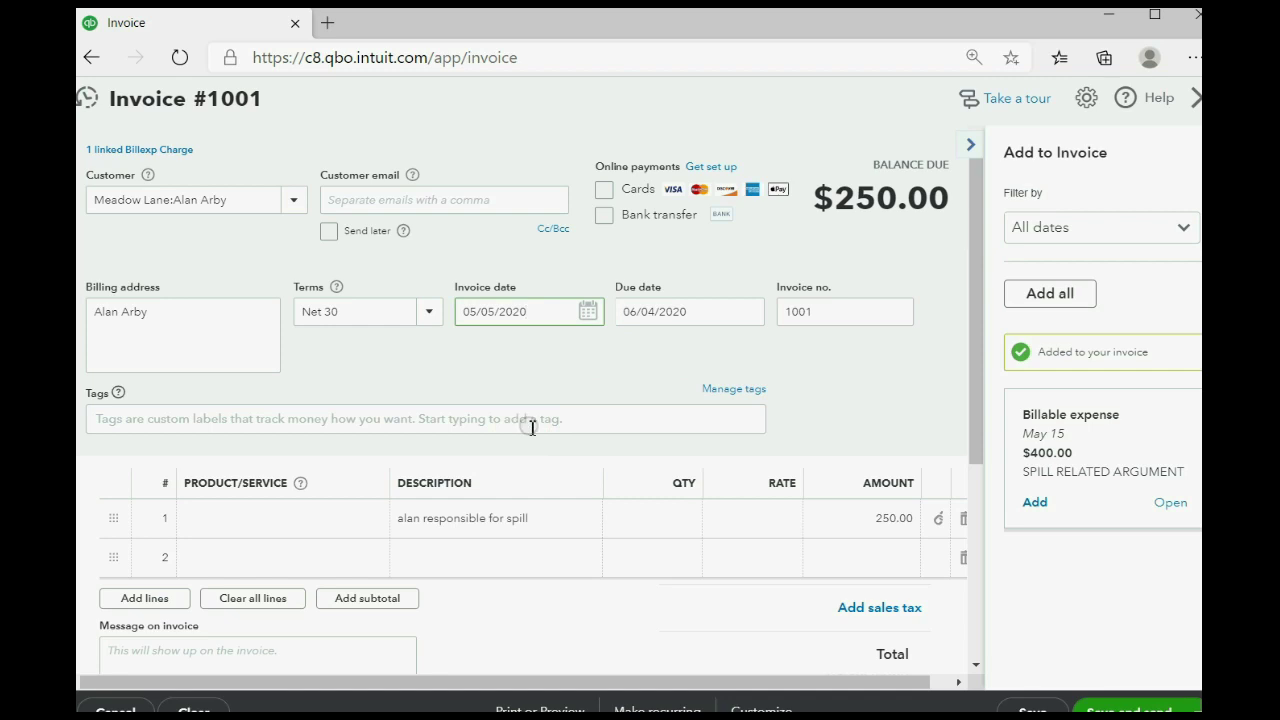
pyautogui.click(1194, 710)
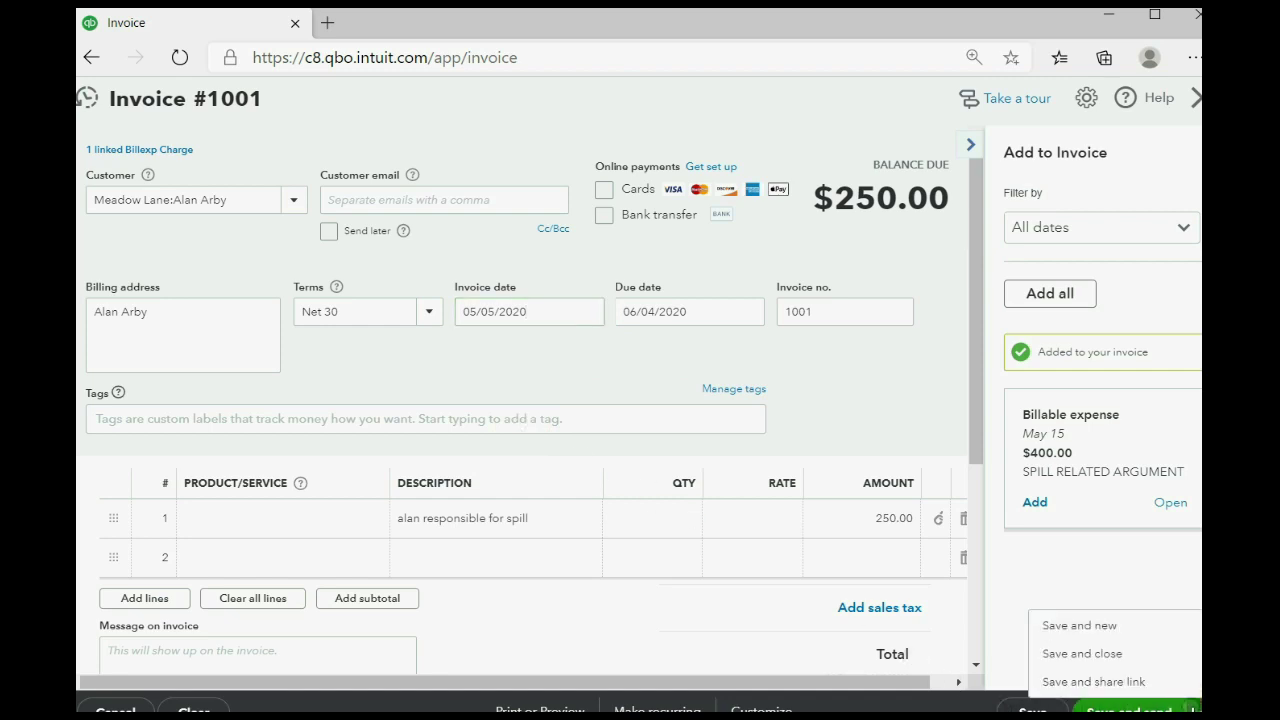
pyautogui.click(1104, 632)
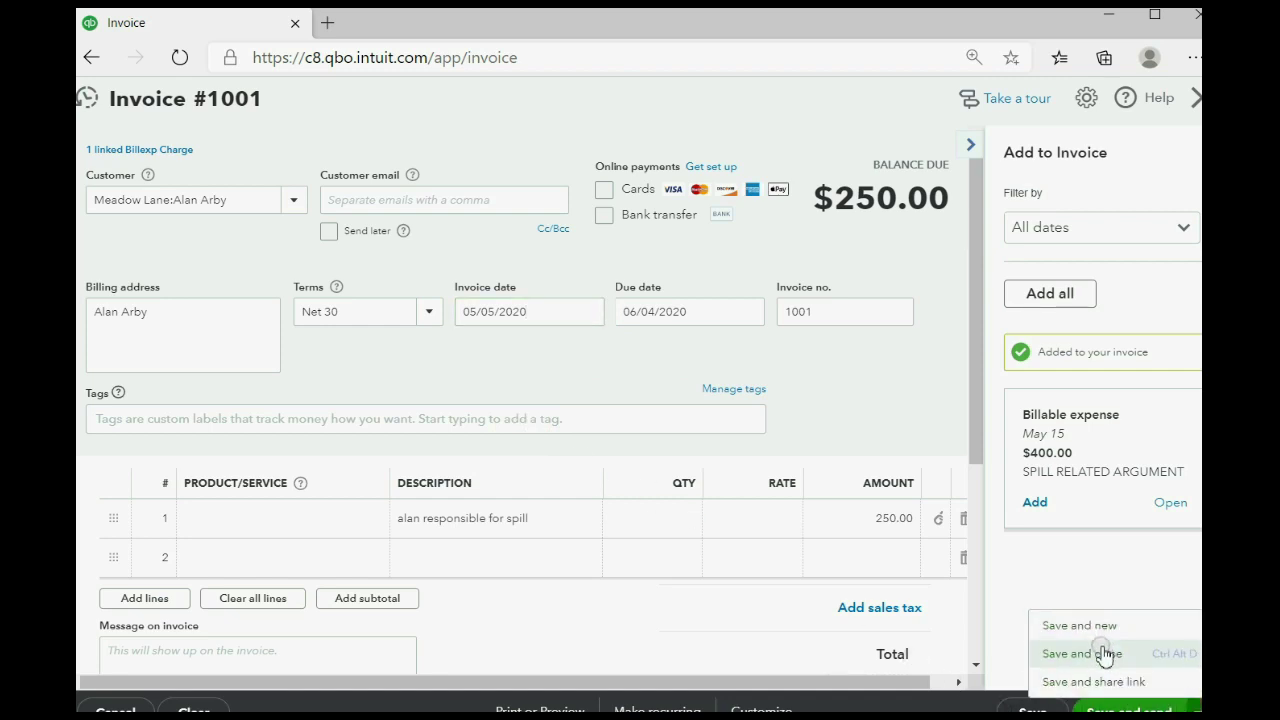
pyautogui.click(1100, 652)
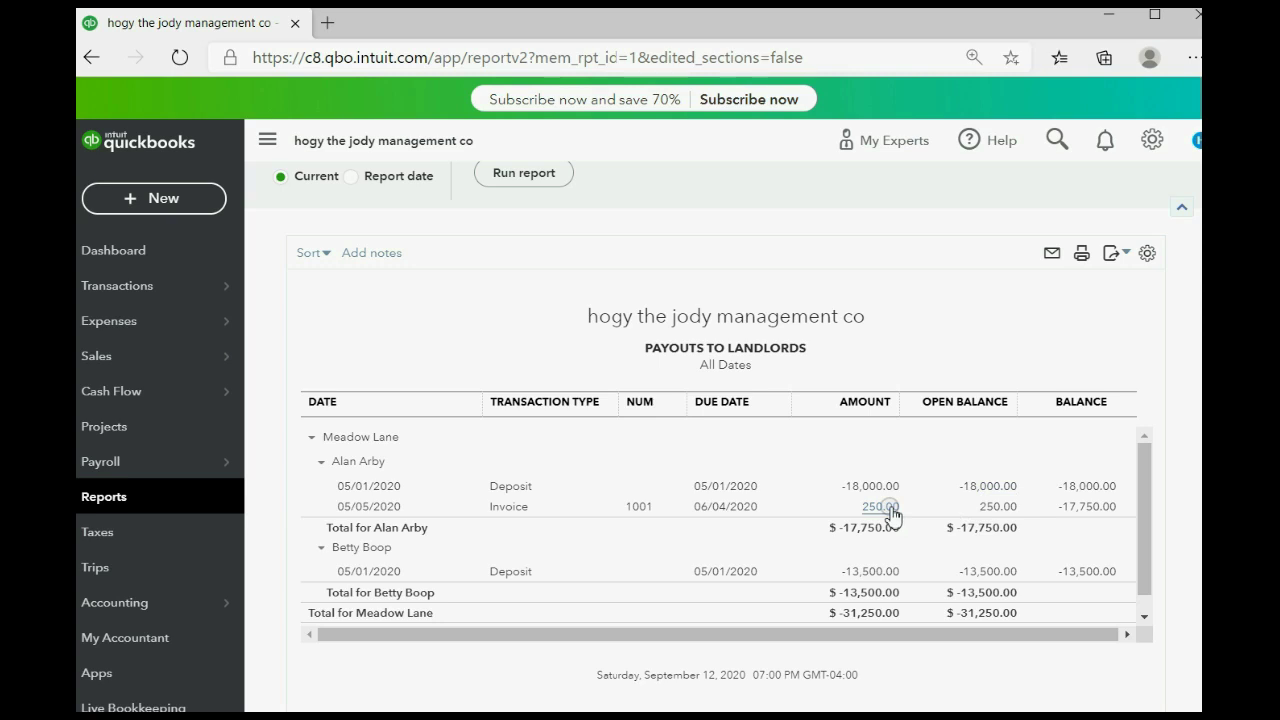
# Step: Create another invoice for the first Meadow Lane tenant and add the May 15 billable expense "SPILL RELATED ARGUMENT" of $400.00
pyautogui.click(155, 200)
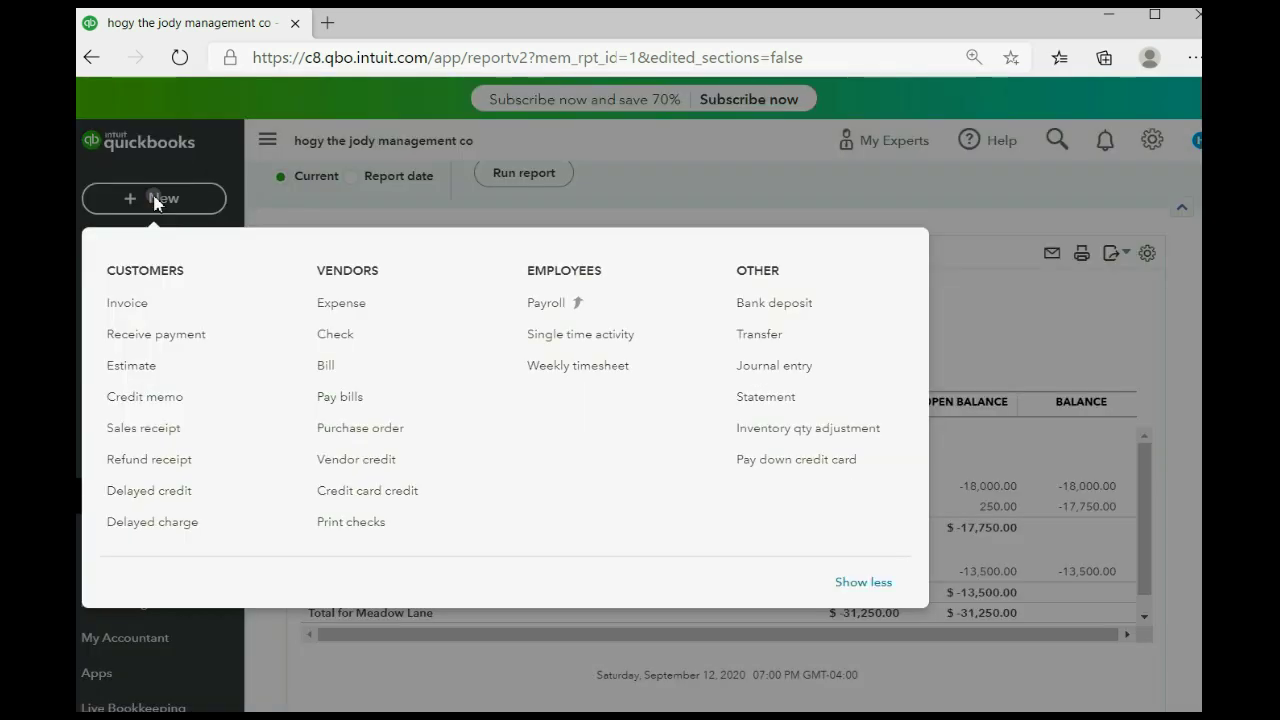
pyautogui.click(126, 303)
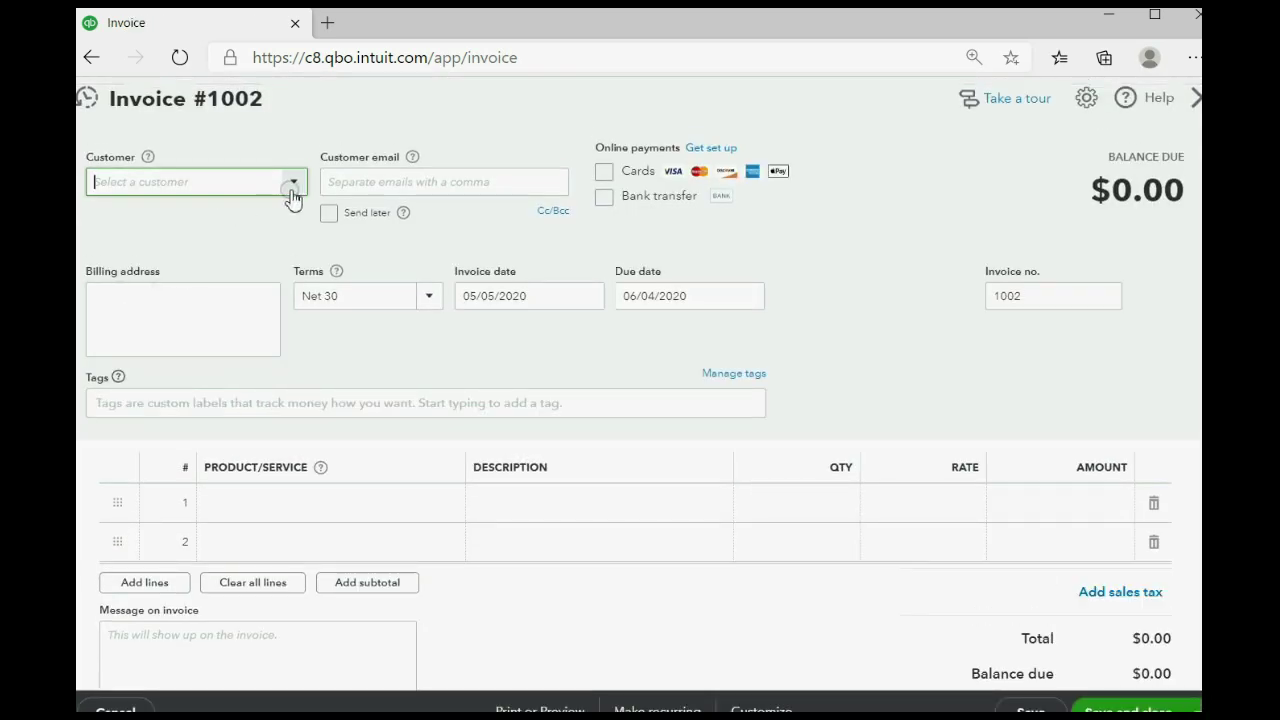
pyautogui.click(293, 183)
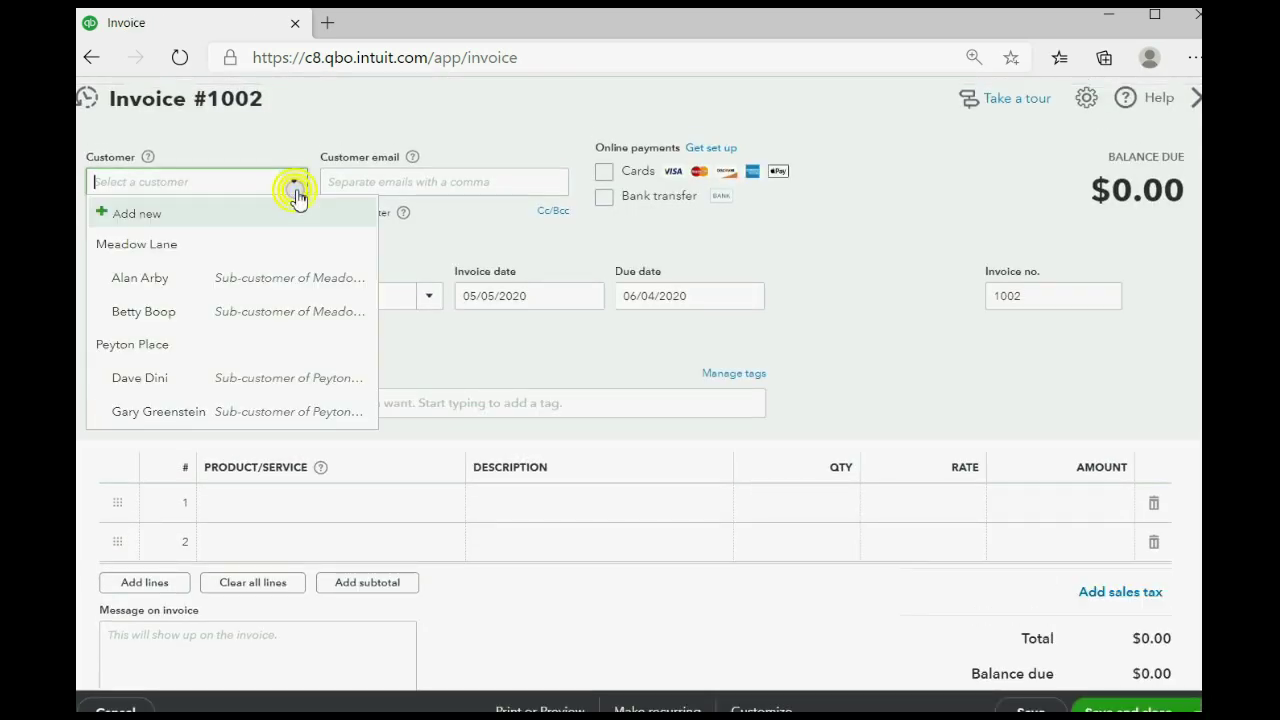
pyautogui.click(247, 280)
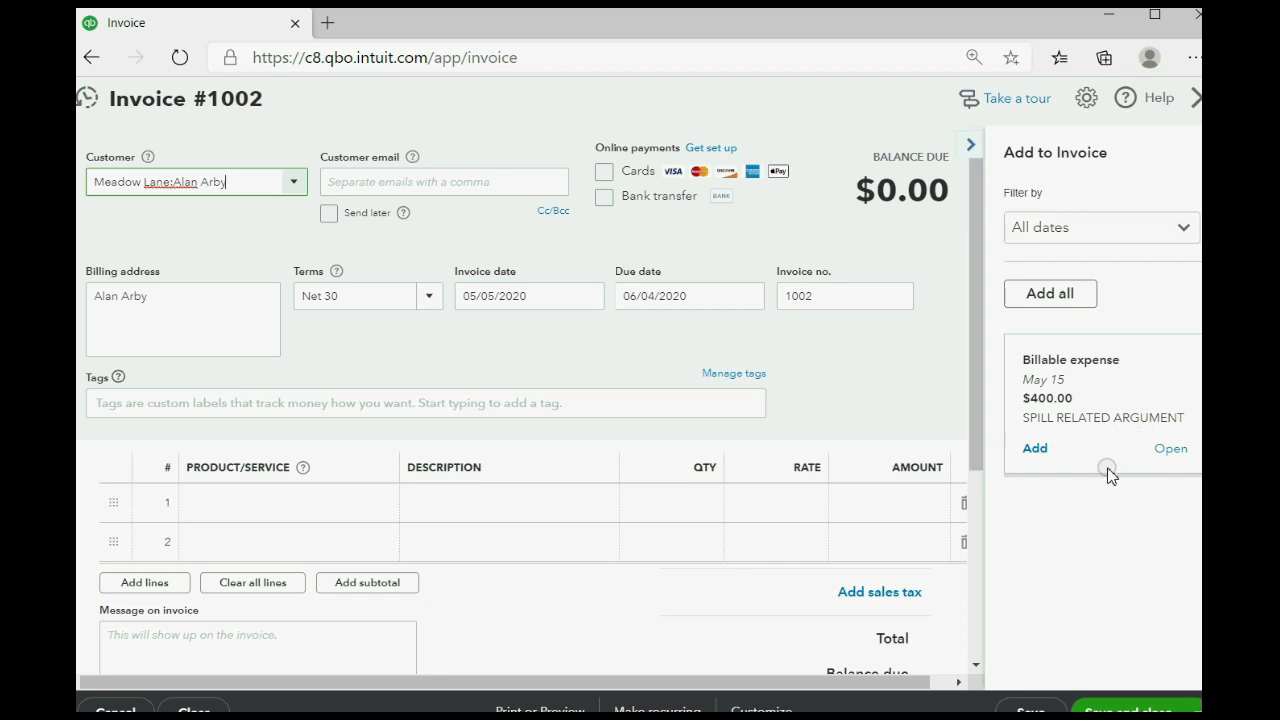
pyautogui.click(1036, 449)
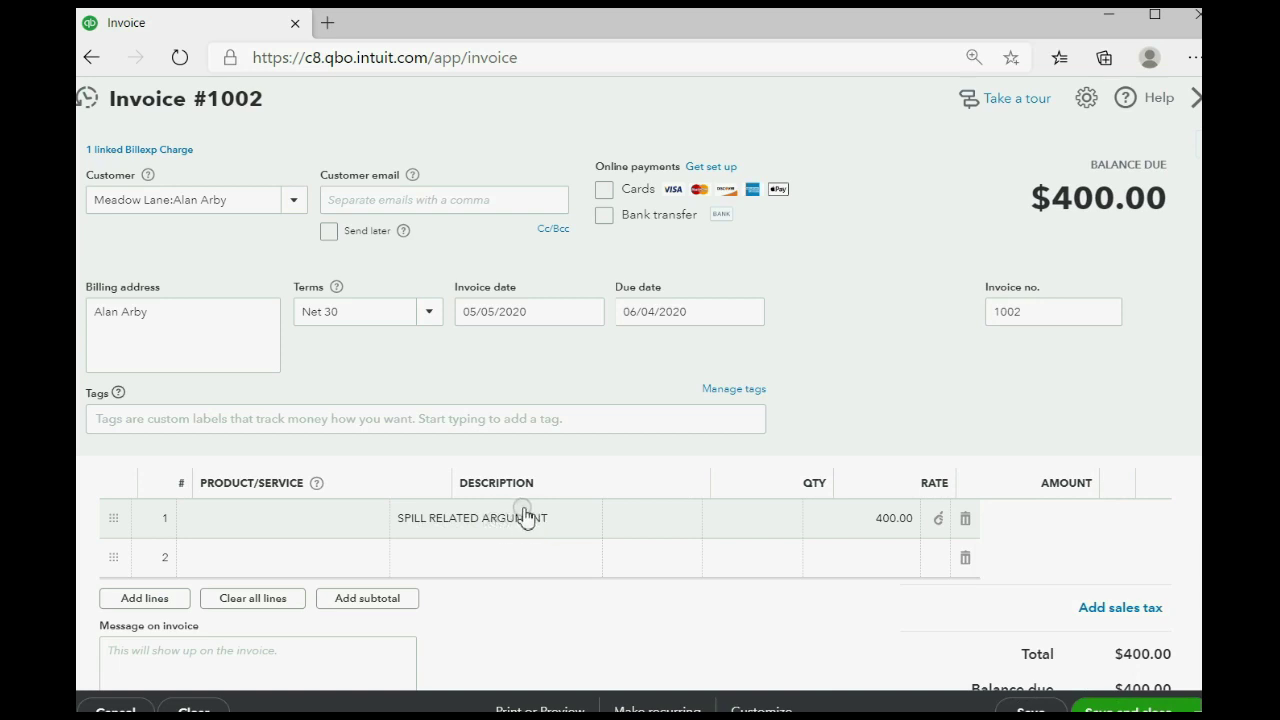
# Step: Set the invoice date of the "SPILL RELATED ARGUMENT" invoice to 05/16/2020
pyautogui.click(588, 313)
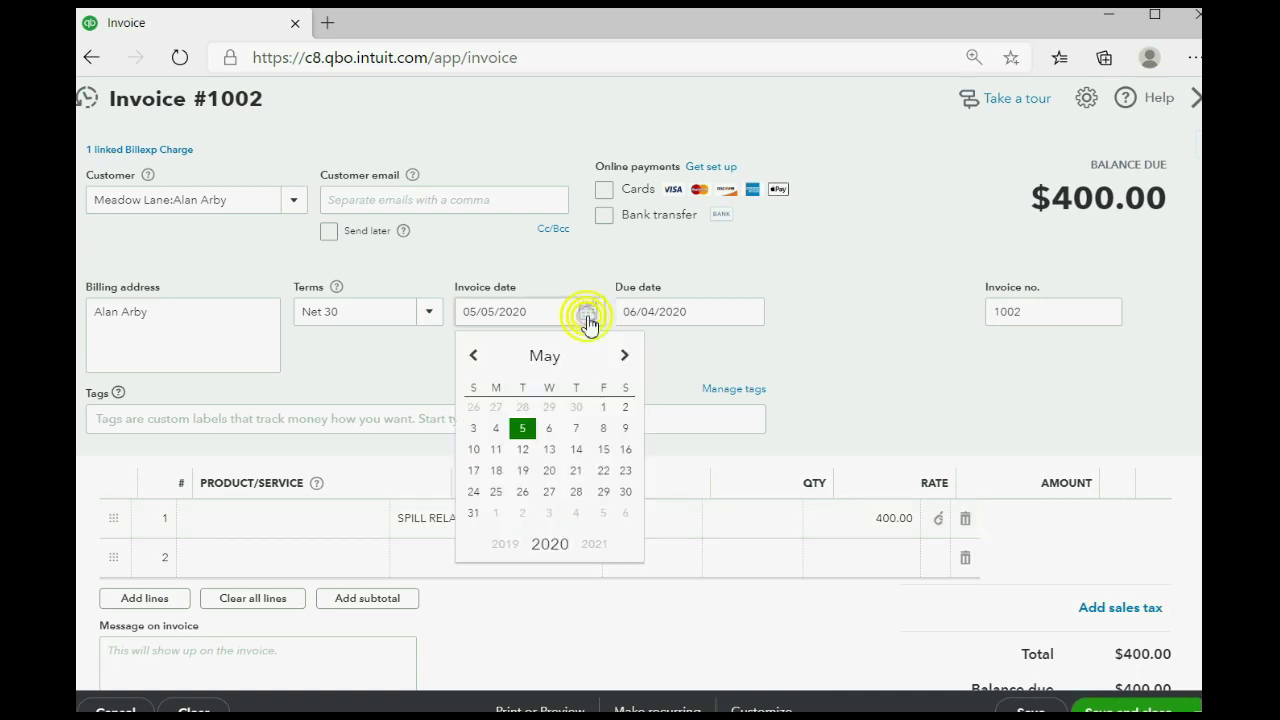
pyautogui.click(626, 453)
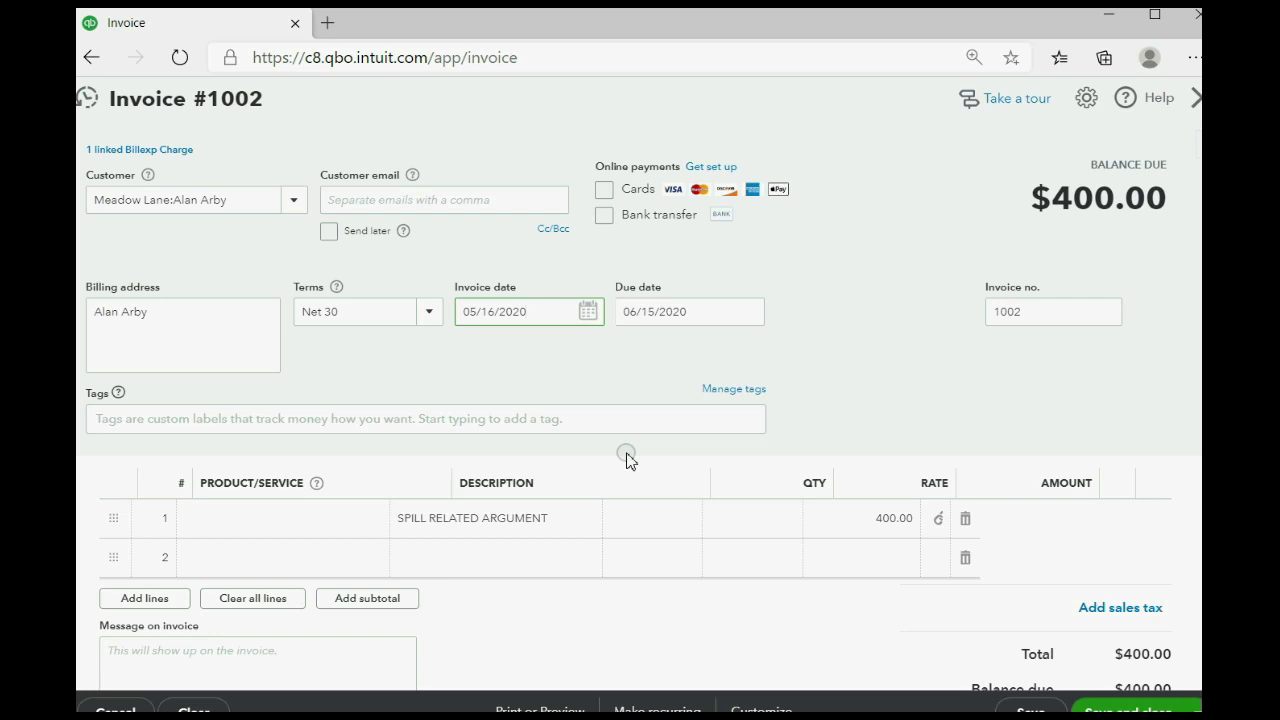
# Step: Save and close the "SPILL RELATED ARGUMENT" invoice, and check its entry in the Payouts to Landlords report
pyautogui.click(1104, 706)
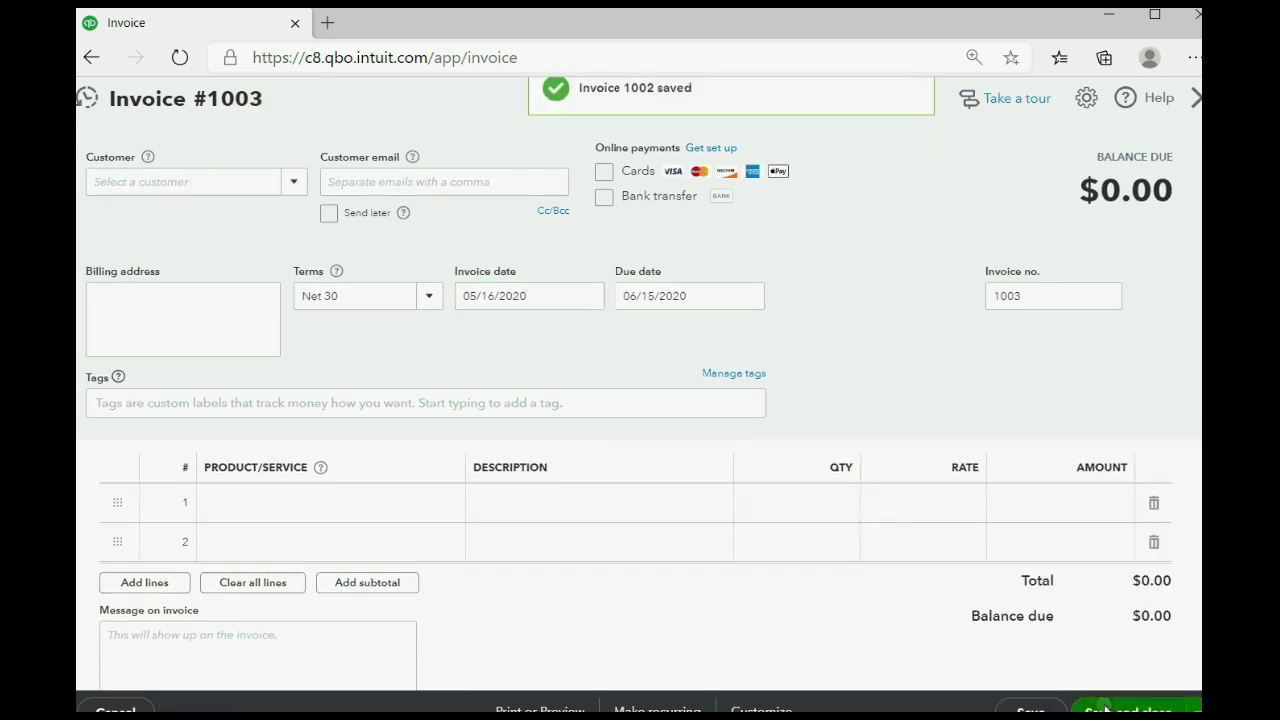
pyautogui.click(1104, 708)
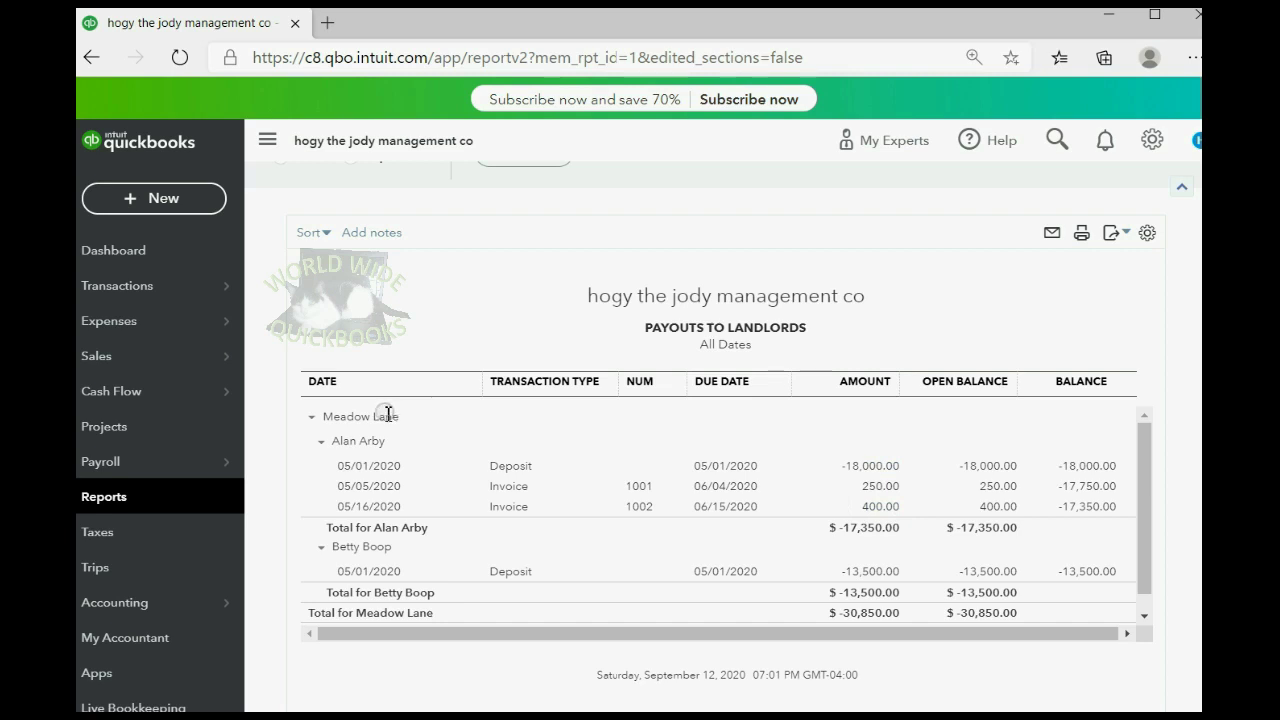
pyautogui.click(872, 508)
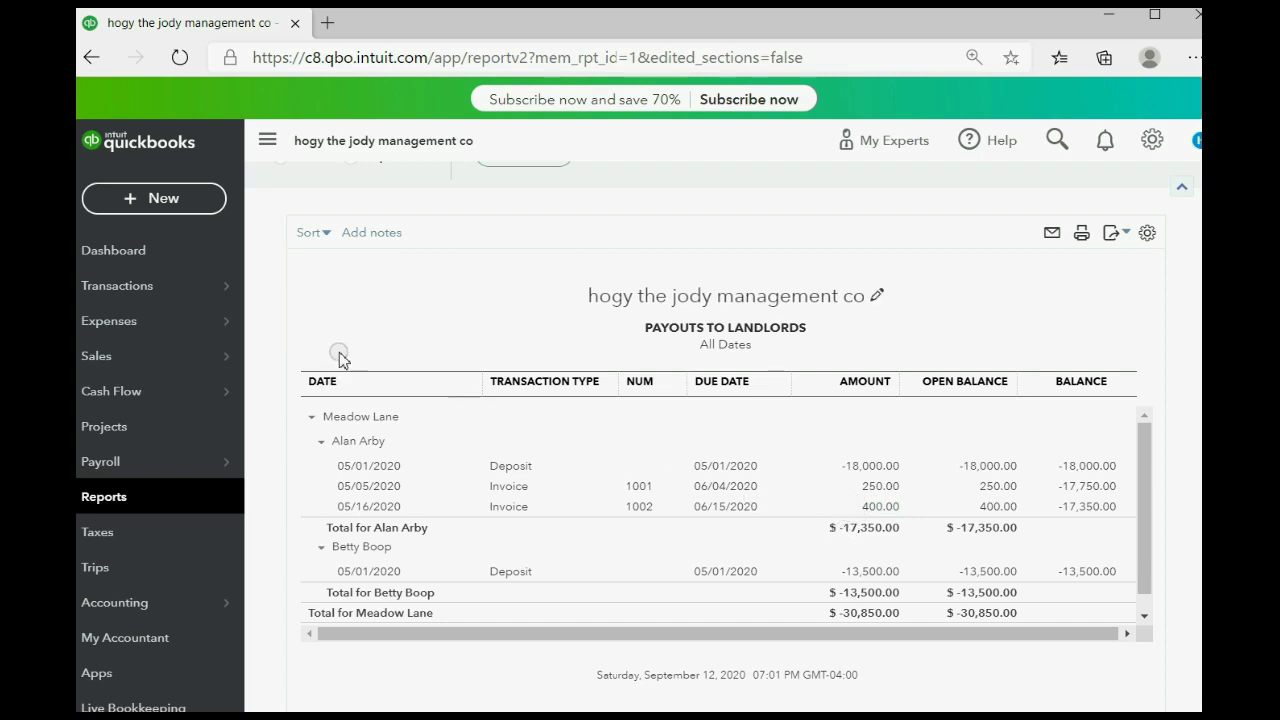
# Step: Create an invoice for the second Meadow Lane tenant and add the May 6 billable expense of $300.00
pyautogui.click(167, 200)
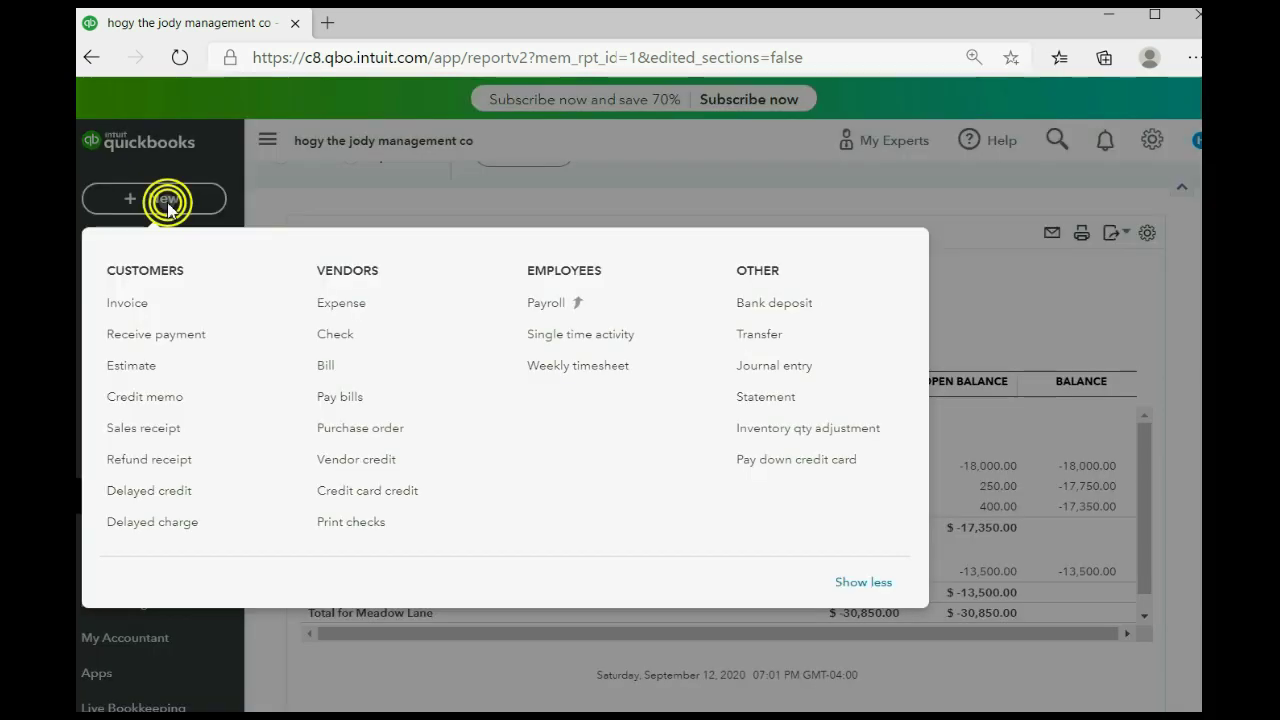
pyautogui.click(131, 303)
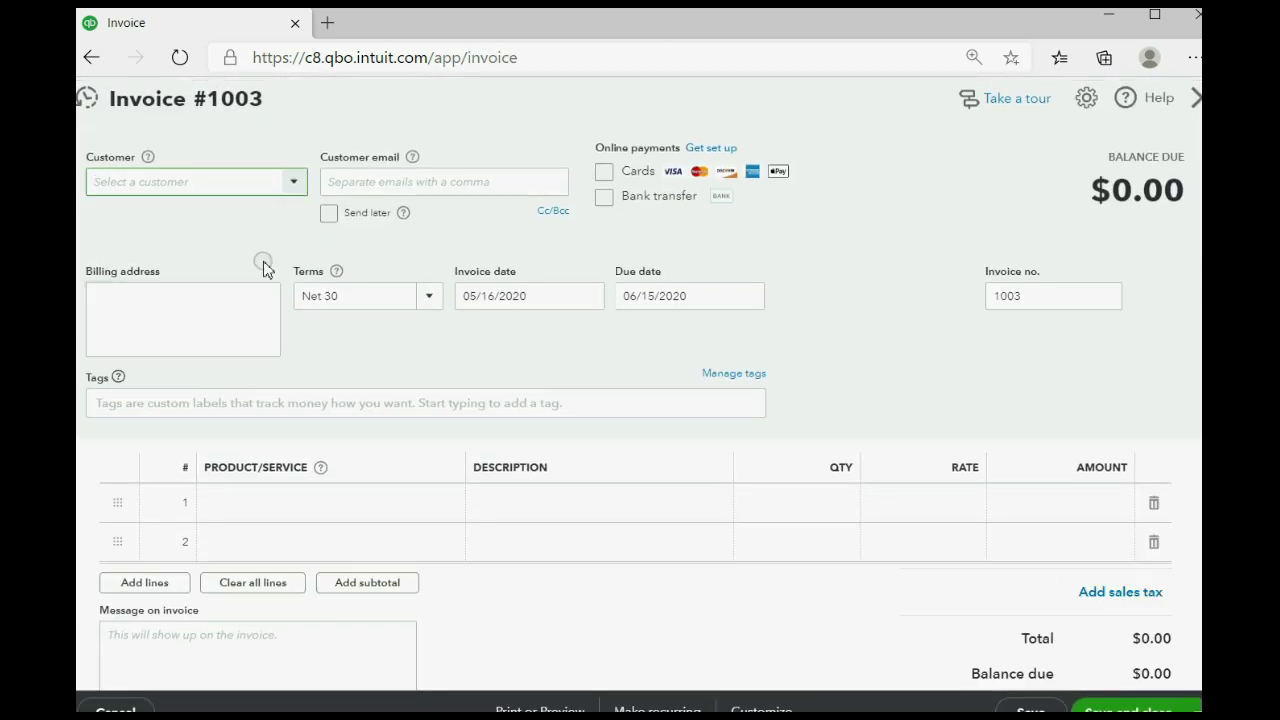
pyautogui.click(298, 184)
pyautogui.click(265, 312)
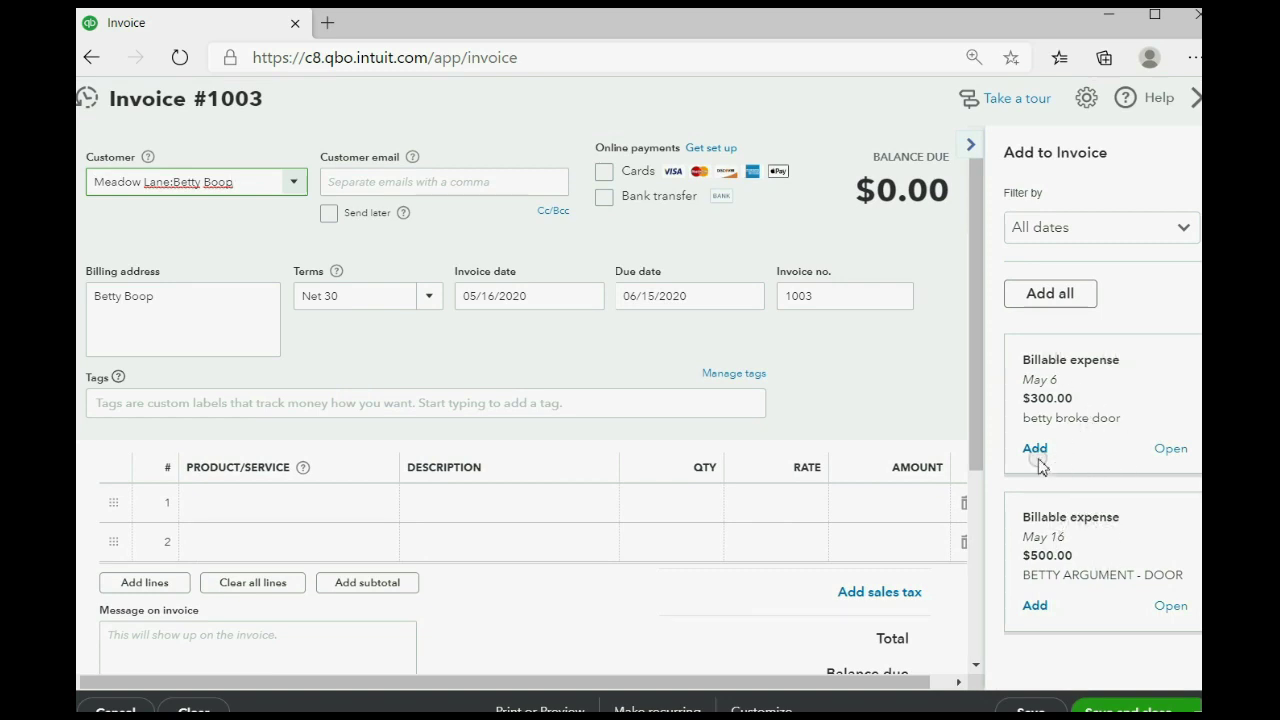
pyautogui.click(1036, 449)
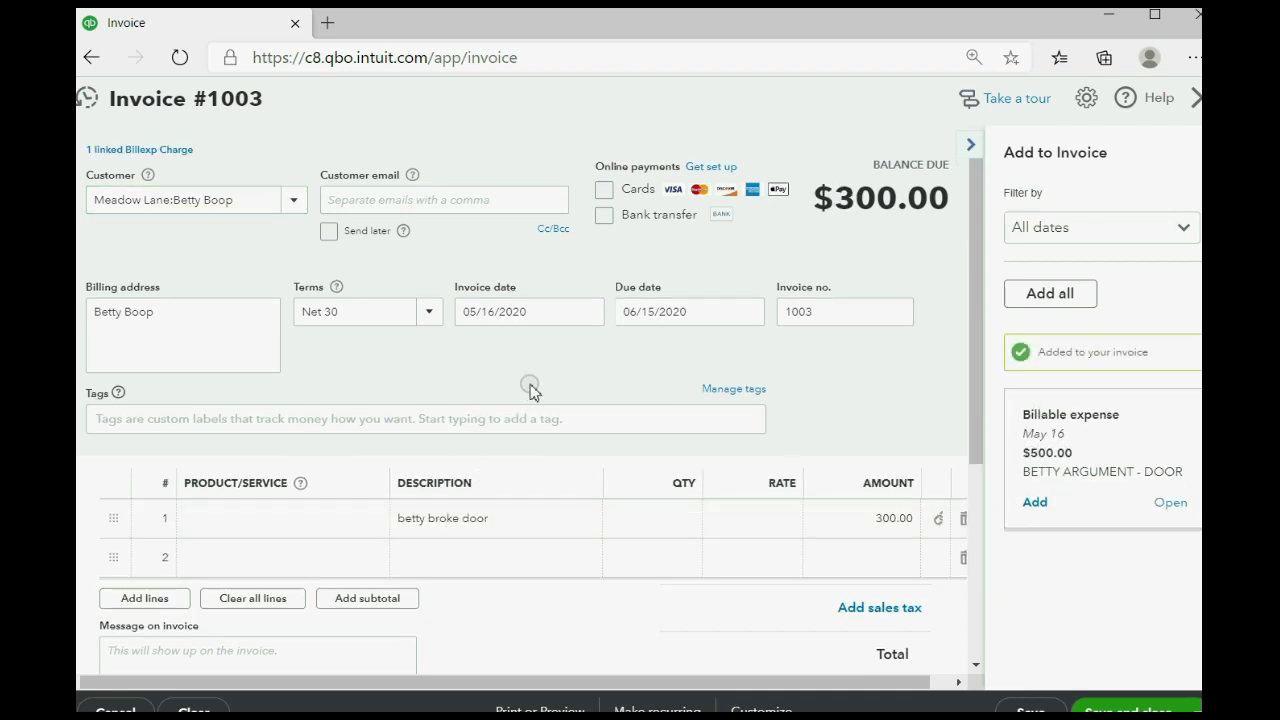
# Step: Date the $300.00 broken-door invoice 05/06/2020, and save and close it
pyautogui.click(588, 312)
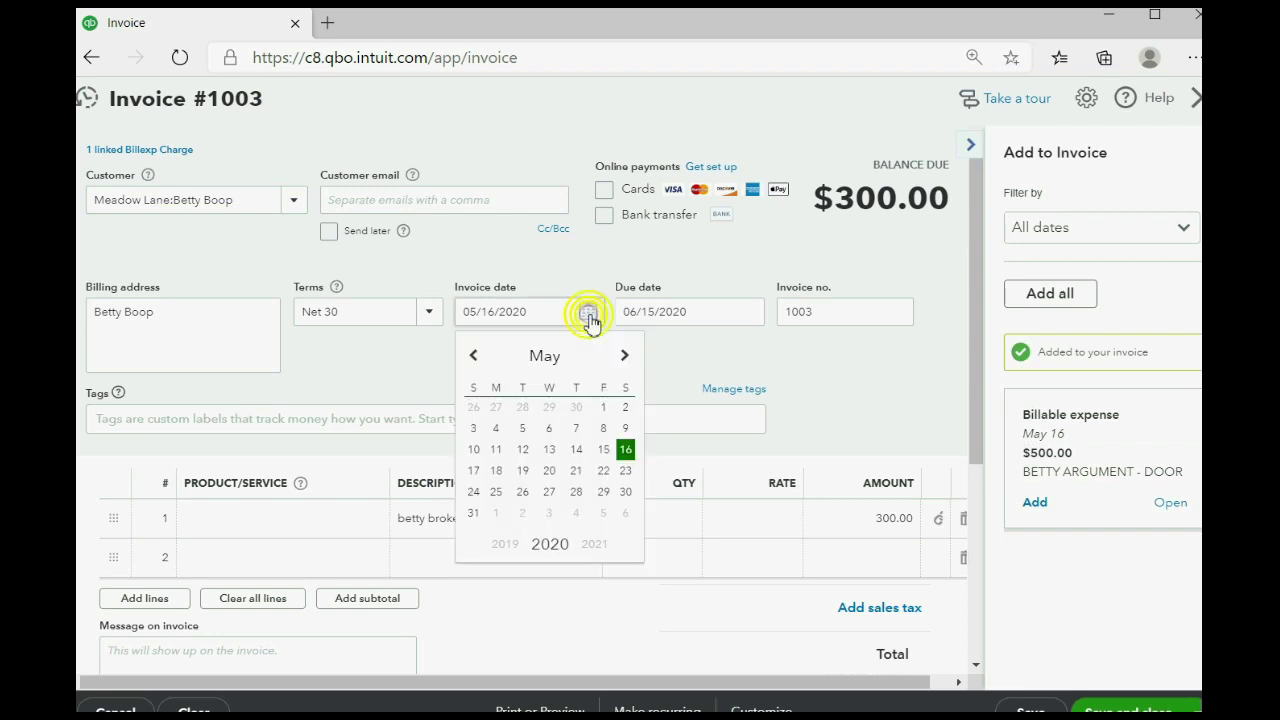
pyautogui.click(549, 428)
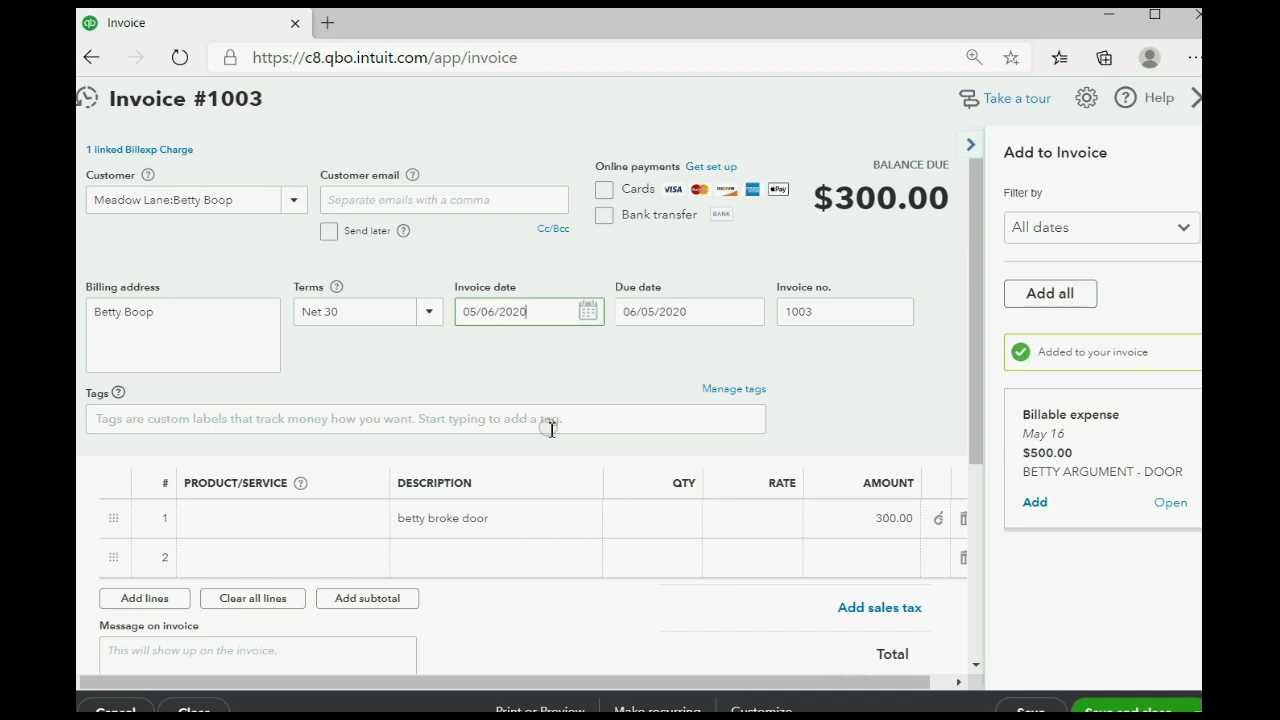
pyautogui.click(1110, 706)
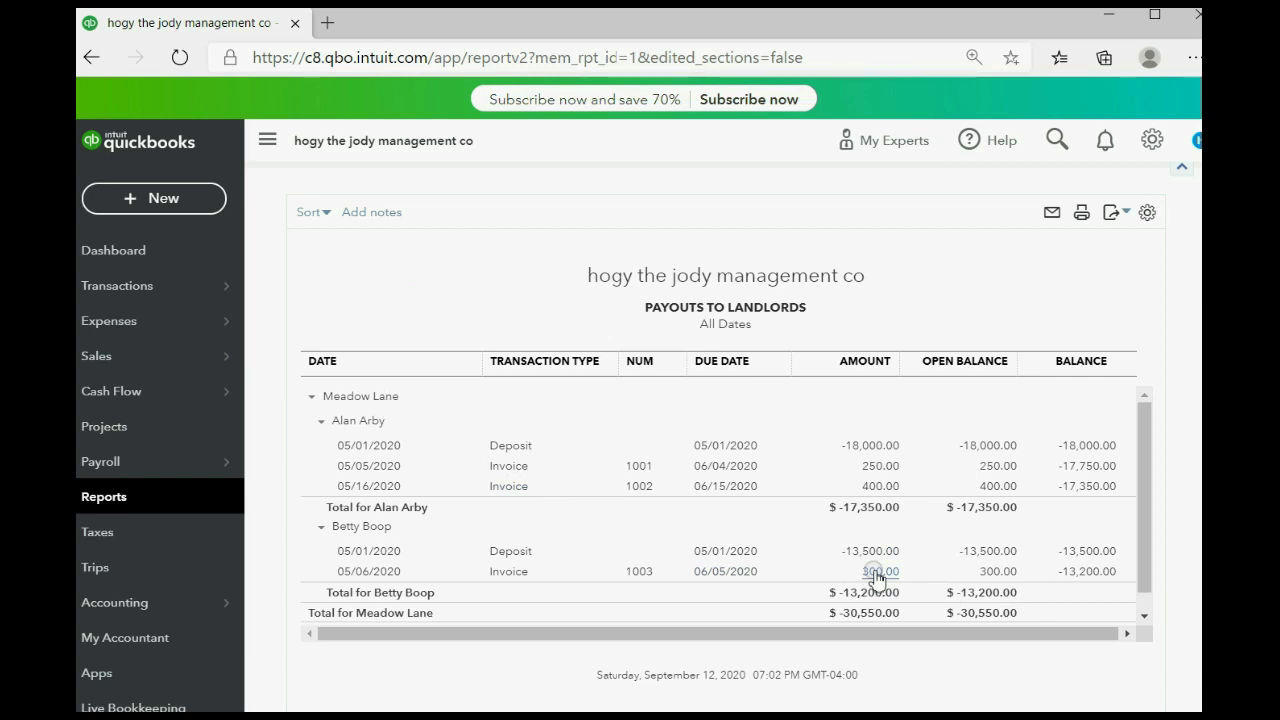
# Step: Create another invoice for the second Meadow Lane tenant with the May 16 billable expense of $500.00, date it 05/15/2020, and save it
pyautogui.click(140, 198)
pyautogui.click(110, 303)
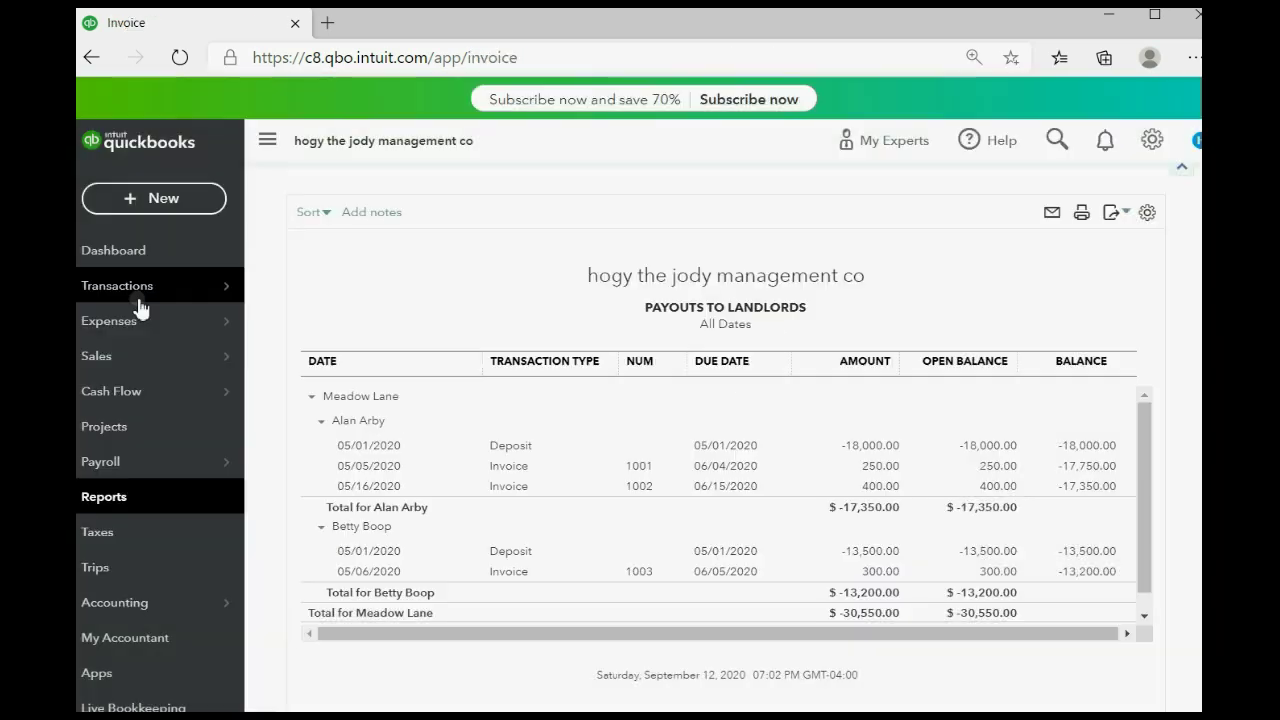
pyautogui.click(293, 183)
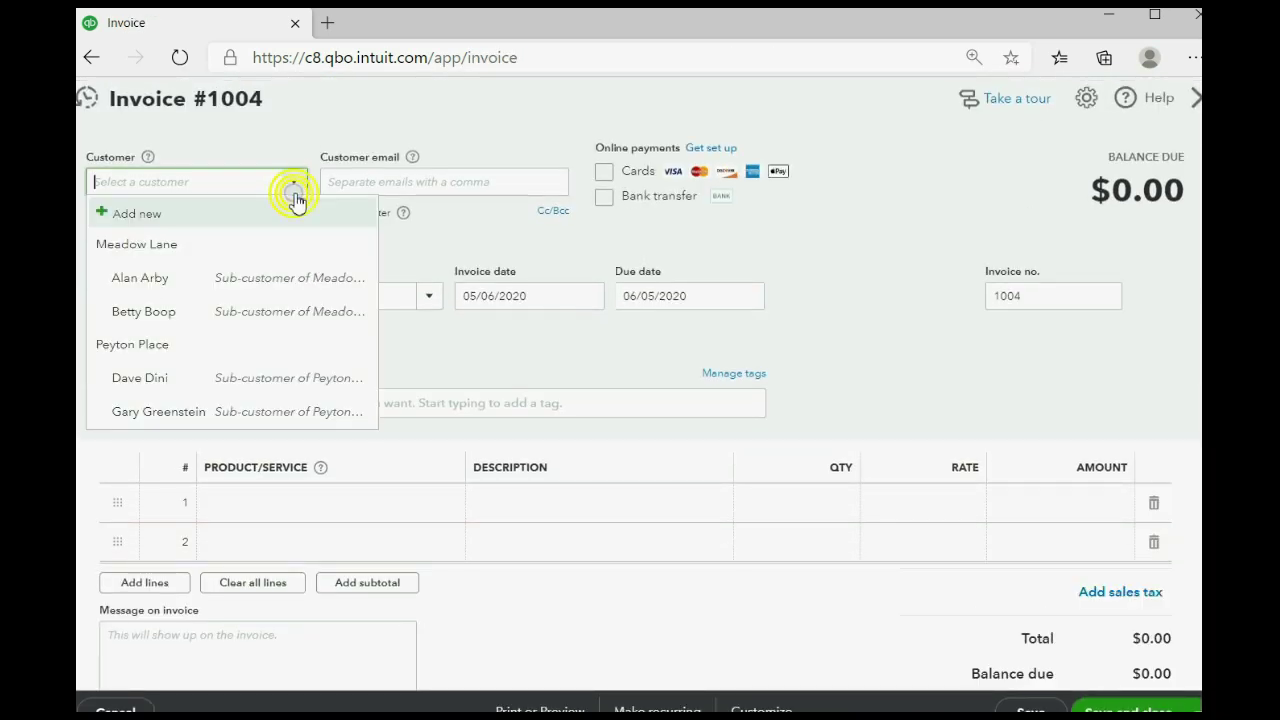
pyautogui.click(240, 306)
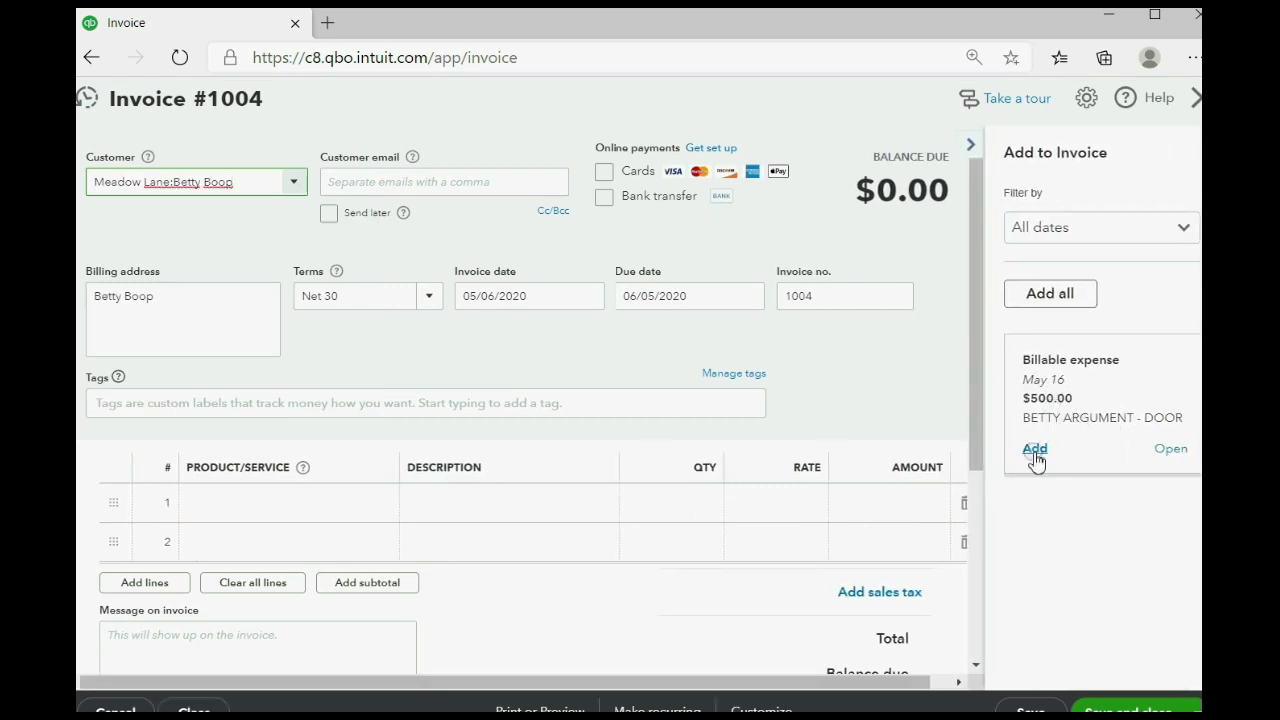
pyautogui.click(1035, 449)
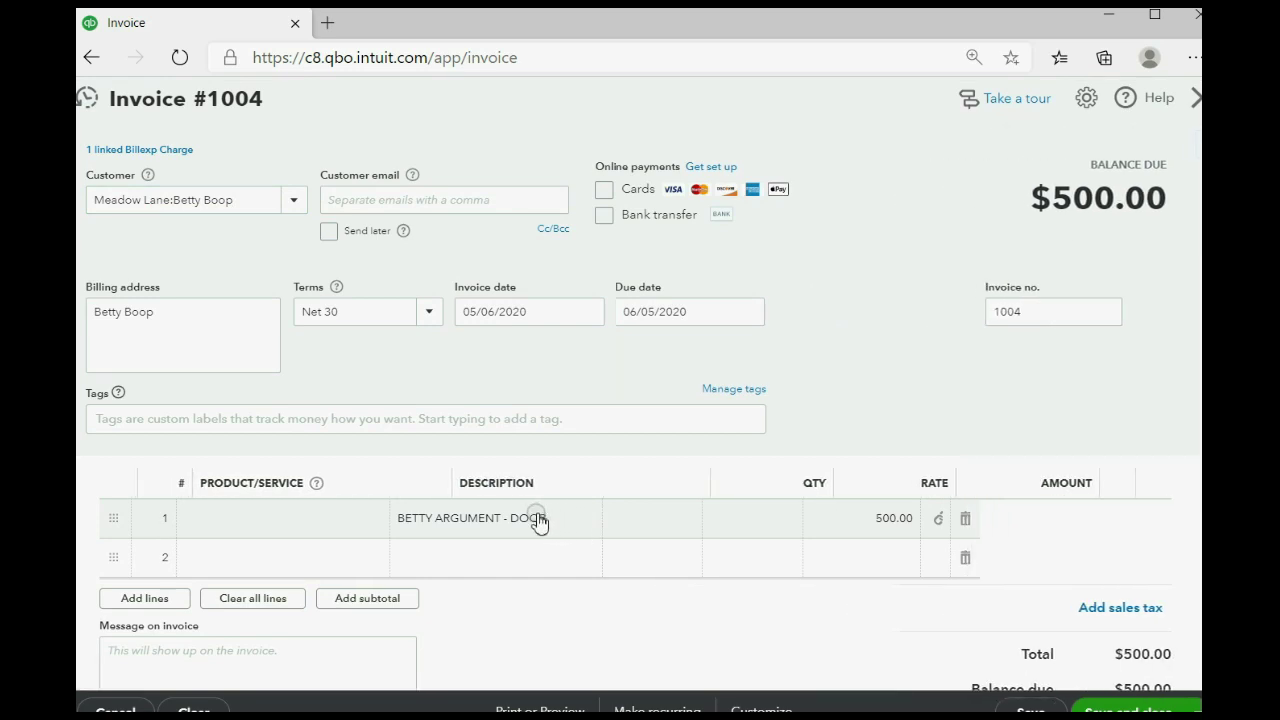
pyautogui.click(588, 313)
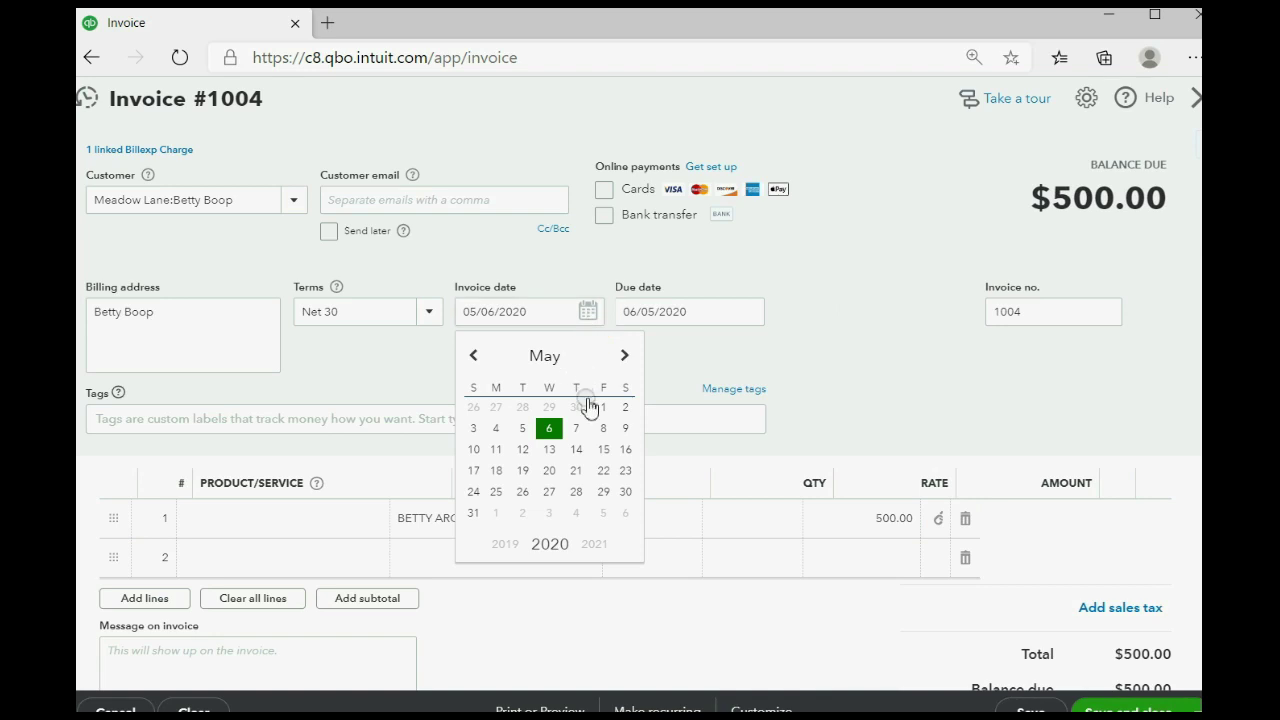
pyautogui.click(603, 449)
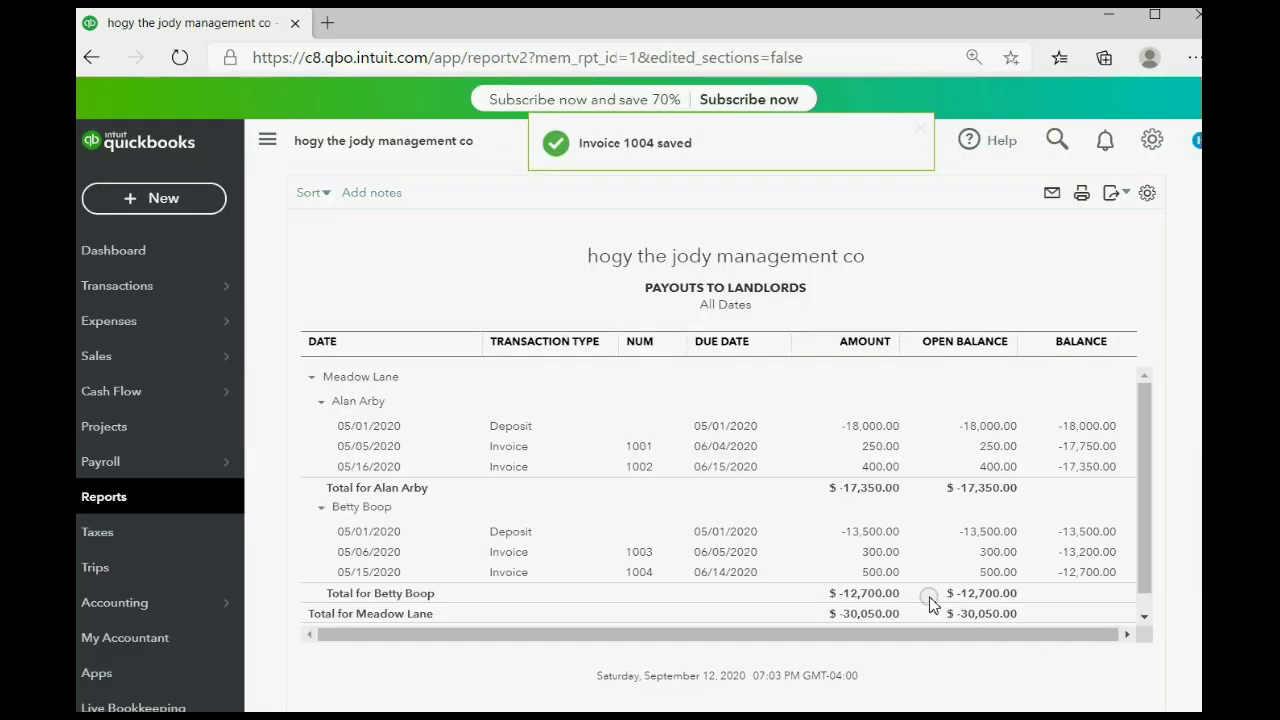
# Step: Examine the tenant totals and the Meadow Lane total in the Payouts to Landlords report
pyautogui.click(884, 532)
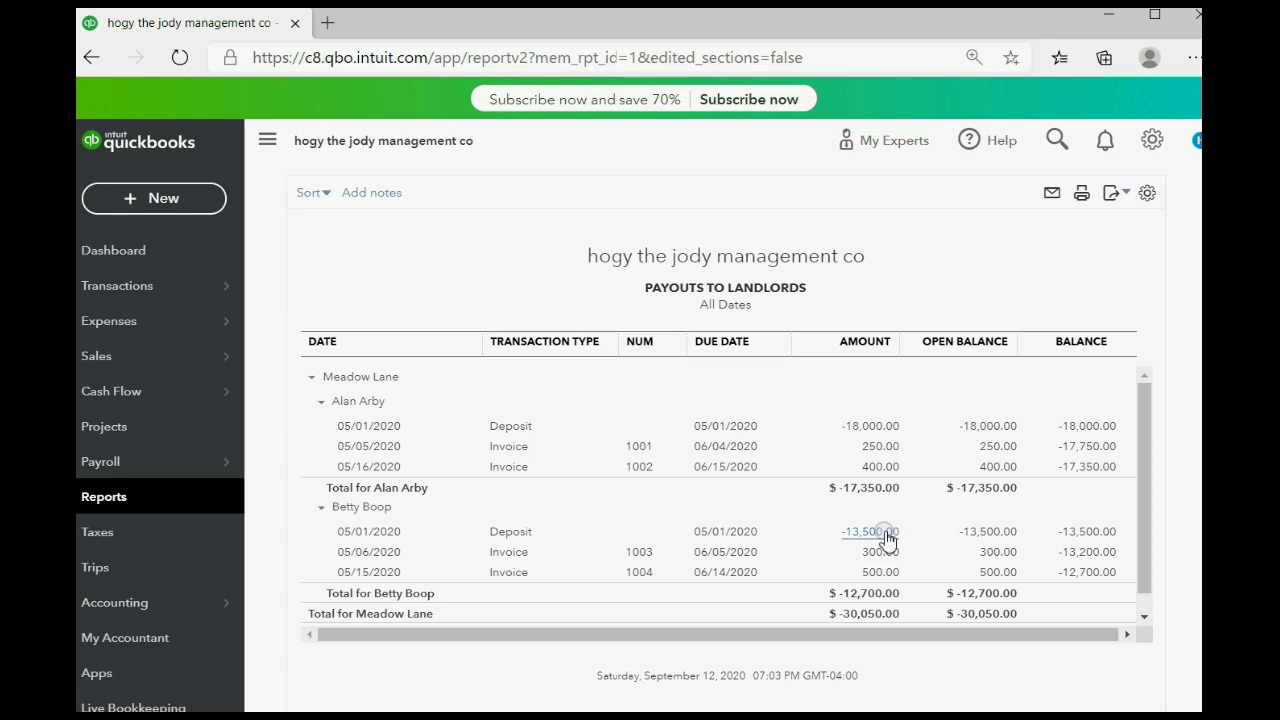
pyautogui.click(885, 592)
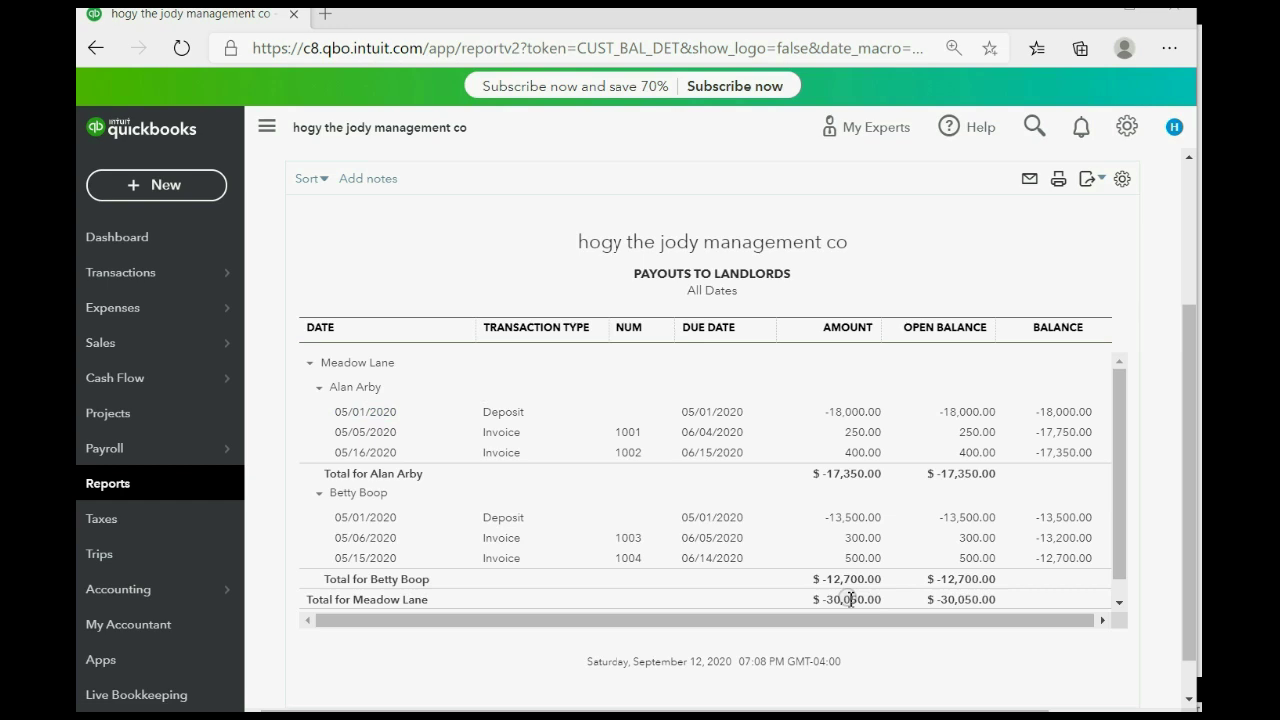
pyautogui.click(808, 598)
pyautogui.moveTo(828, 605); pyautogui.dragTo(874, 602)
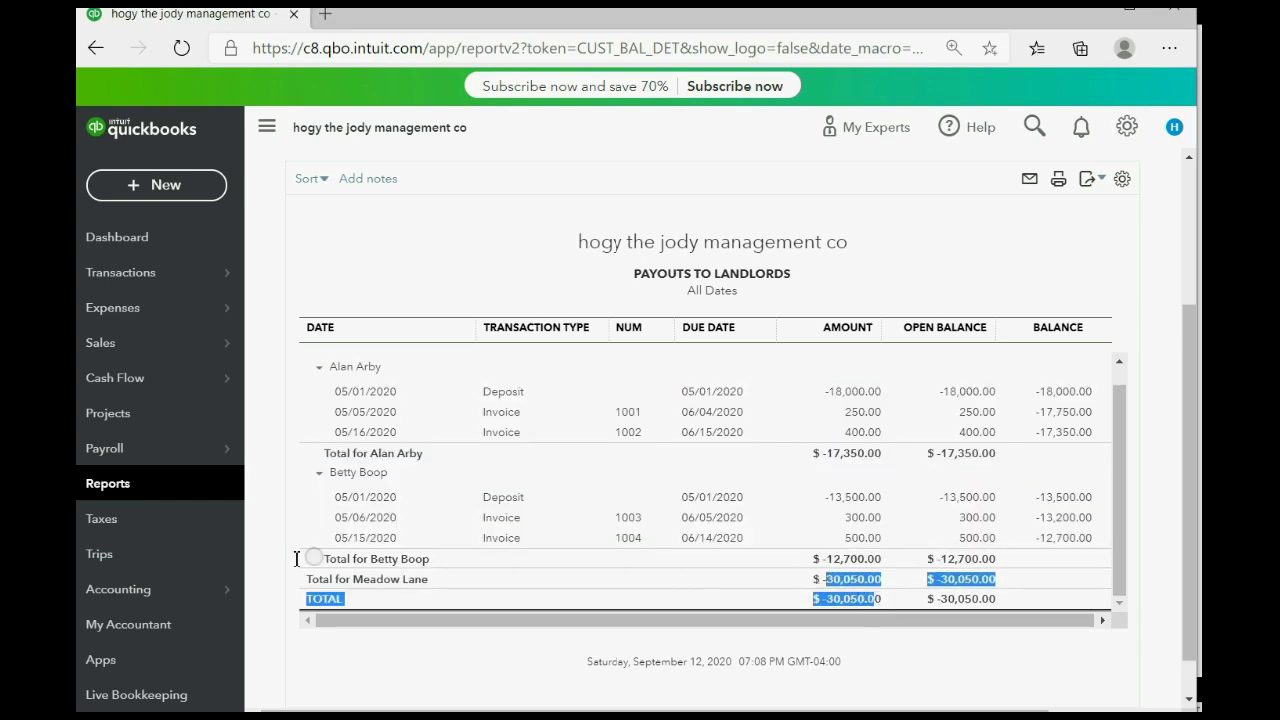
# Step: Check Payable To Landlord Clients in the custom Trial Balance report, and reopen the Payouts To Landlords report to compare it
pyautogui.click(100, 484)
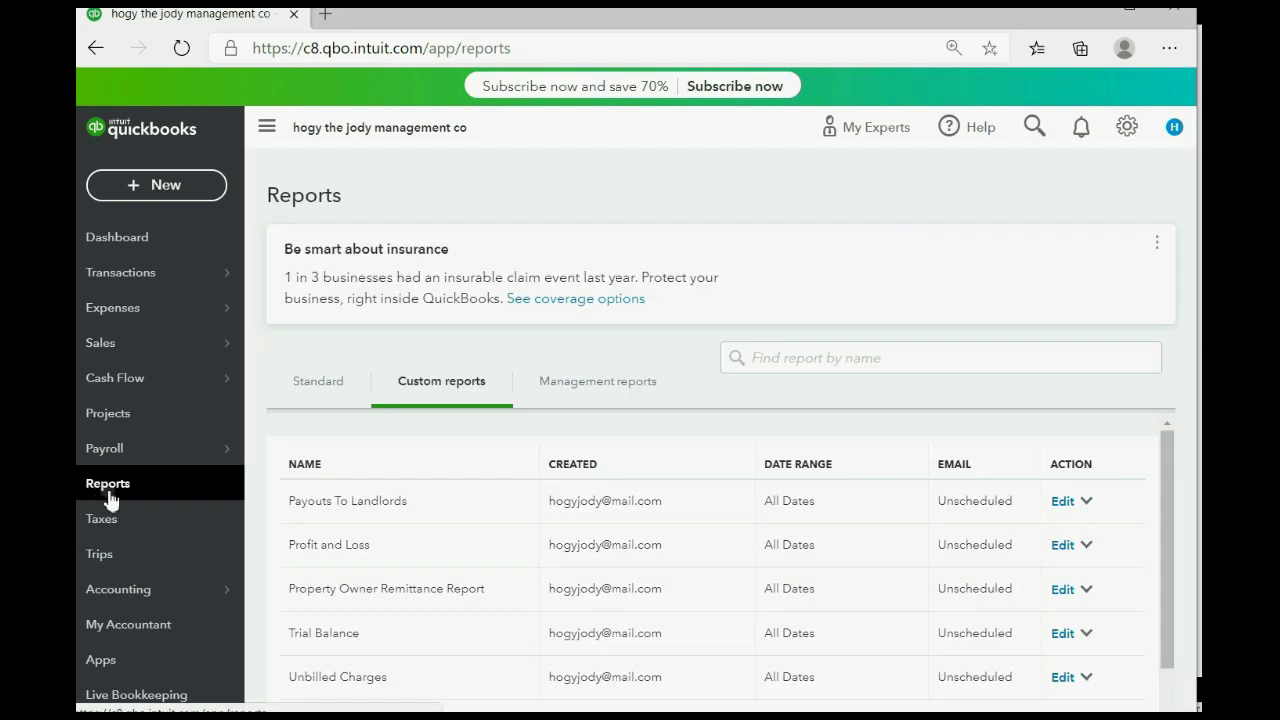
pyautogui.click(322, 630)
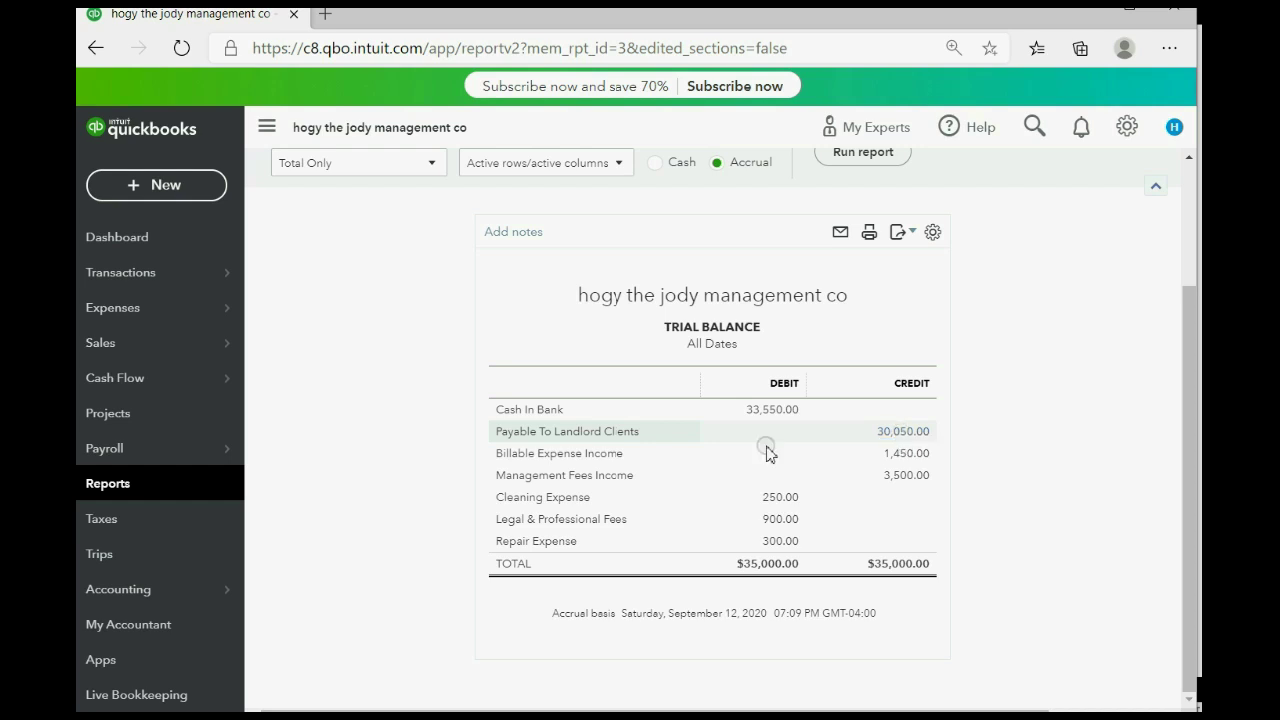
pyautogui.click(118, 487)
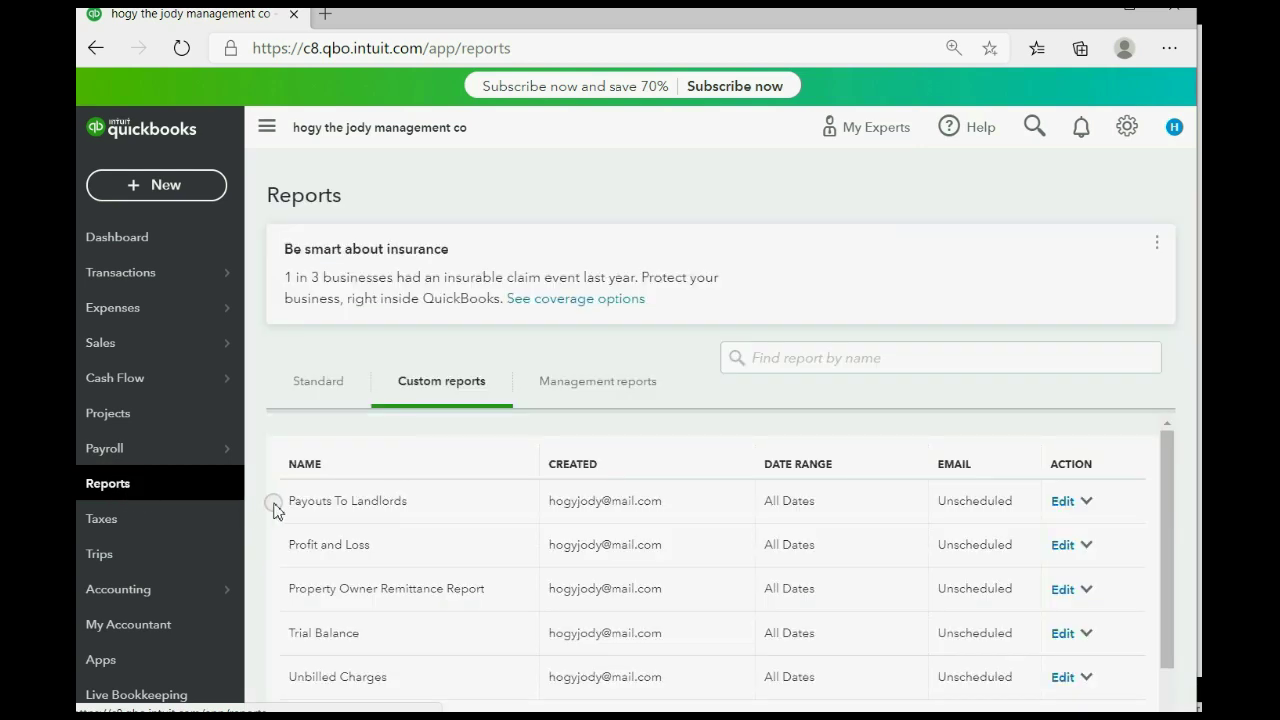
pyautogui.click(312, 501)
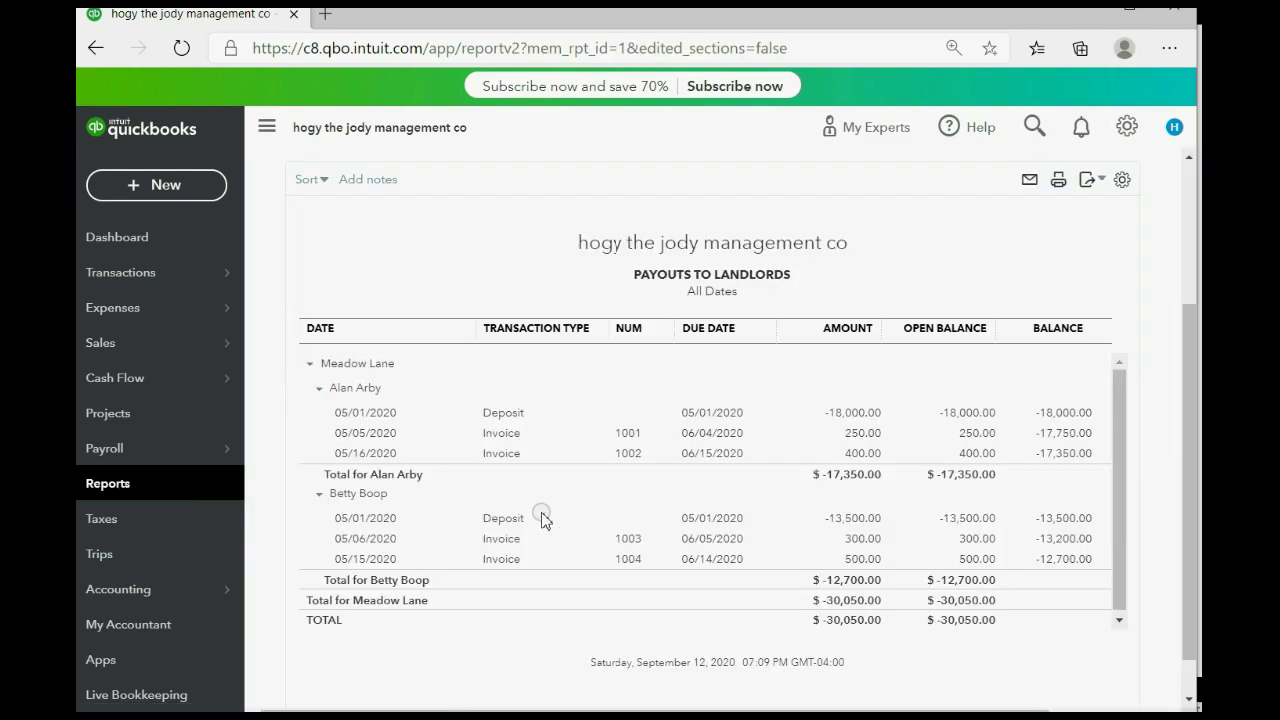
pyautogui.click(843, 478)
pyautogui.click(457, 694)
pyautogui.click(486, 598)
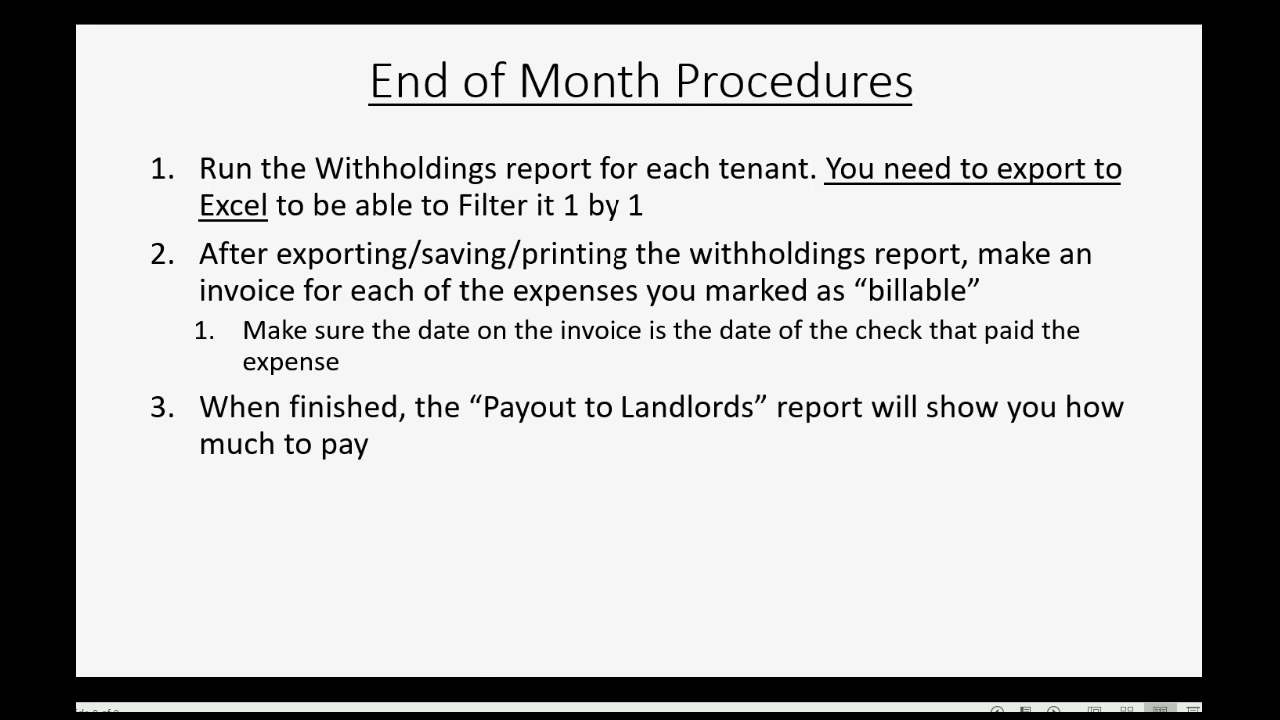
pyautogui.press('Right')
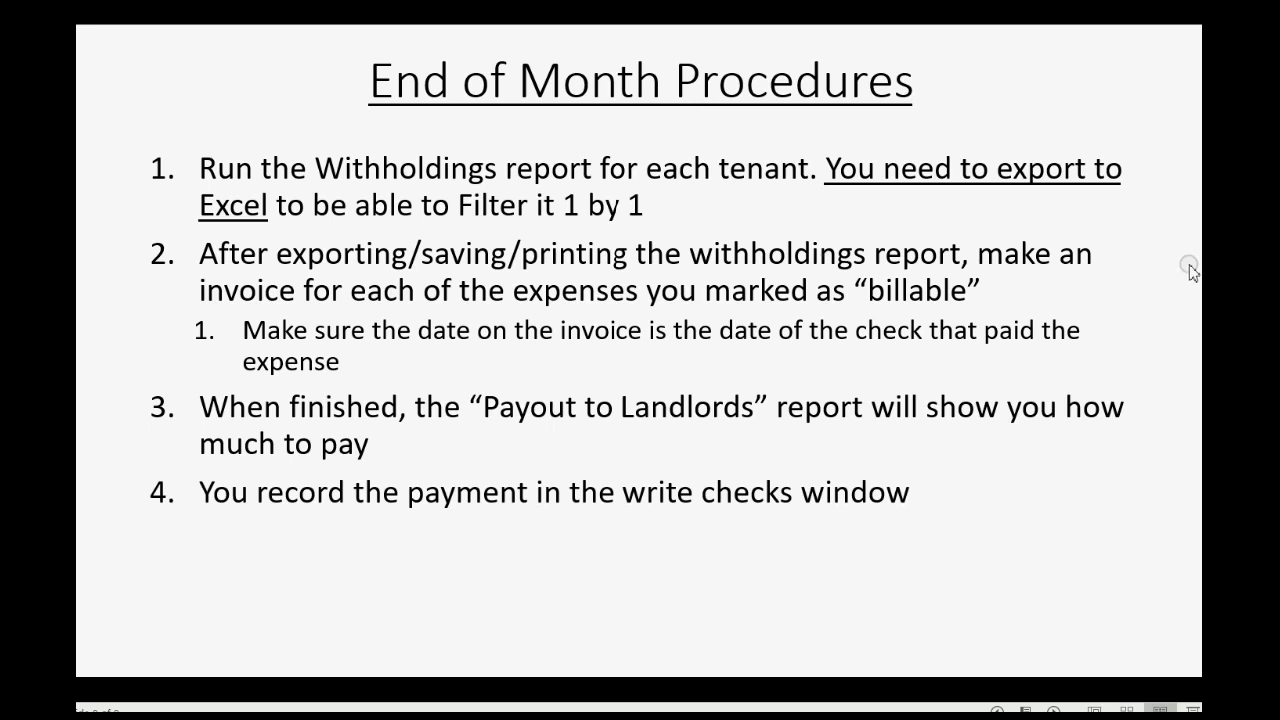
pyautogui.press('Right')
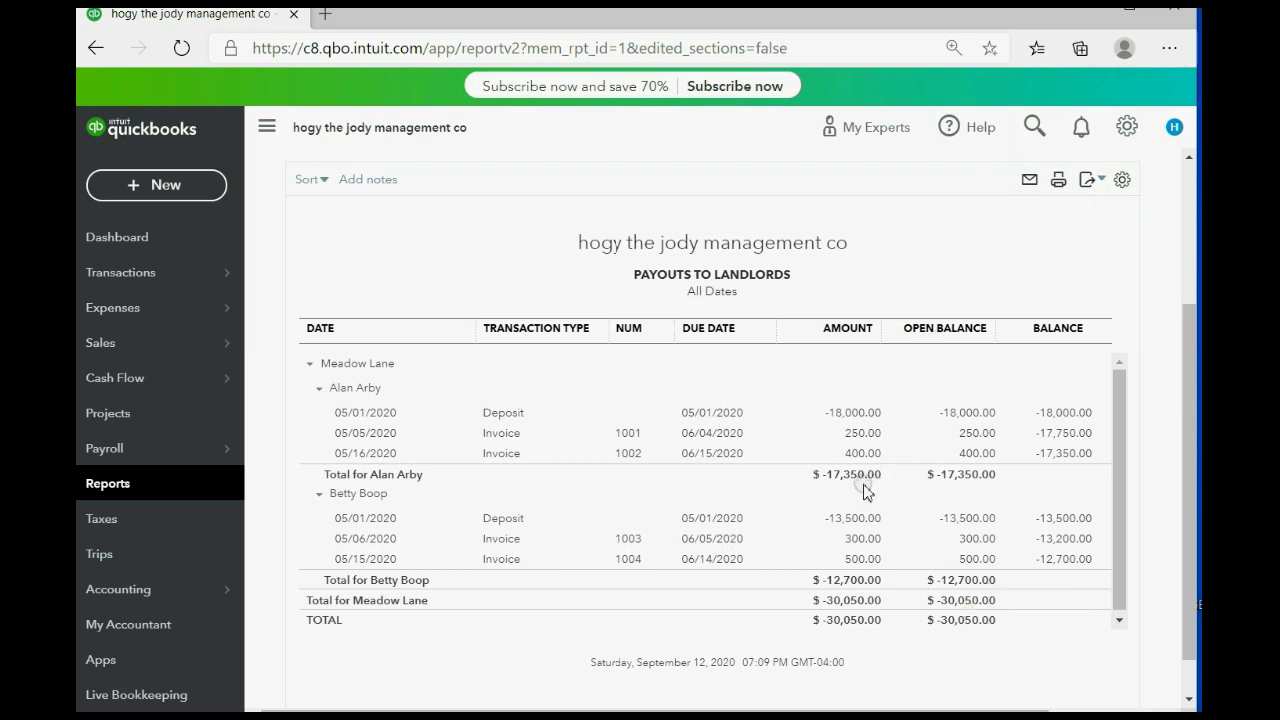
# Step: Start a check payable to the first Meadow Lane tenant with the payment date 05/31/2020
pyautogui.click(135, 197)
pyautogui.click(328, 319)
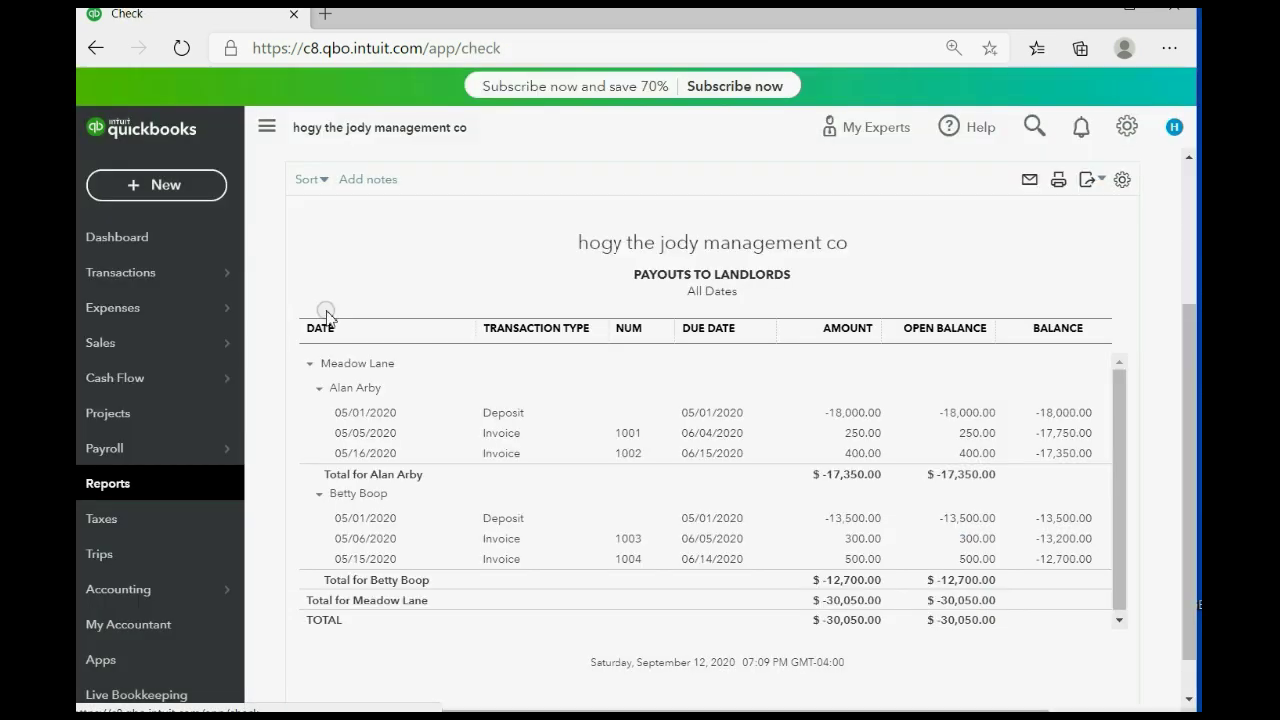
pyautogui.click(294, 173)
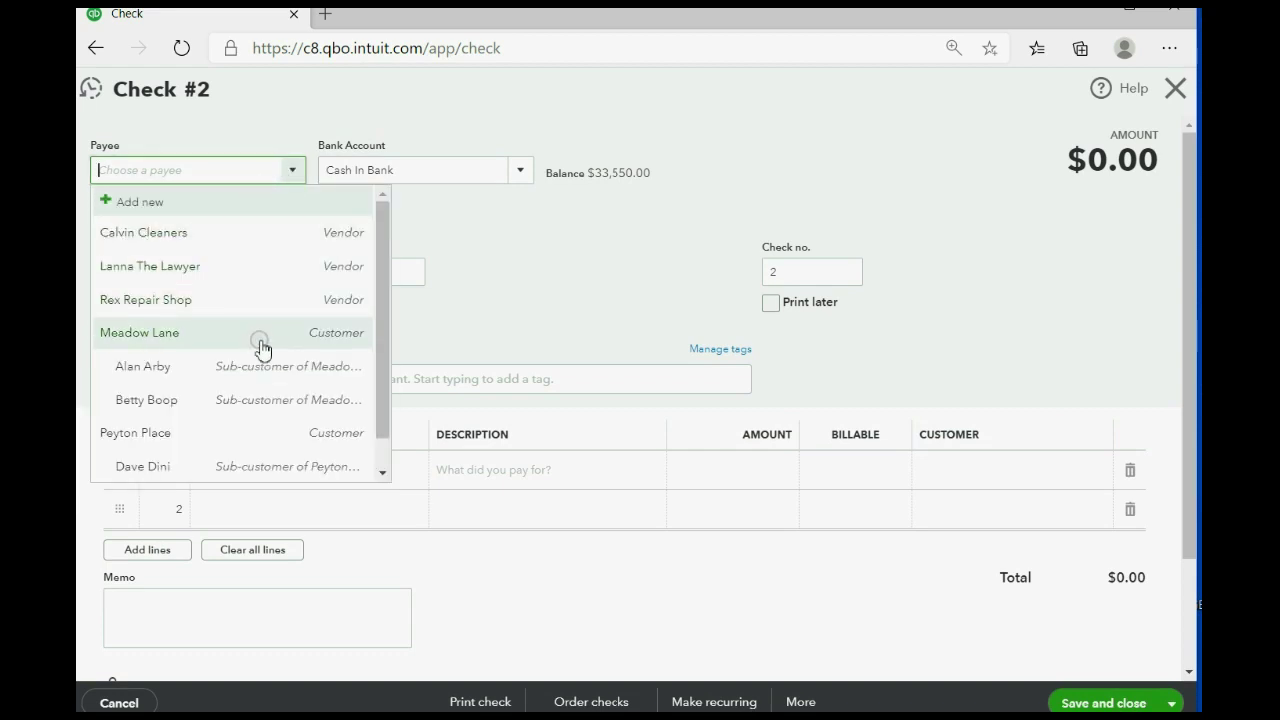
pyautogui.click(260, 368)
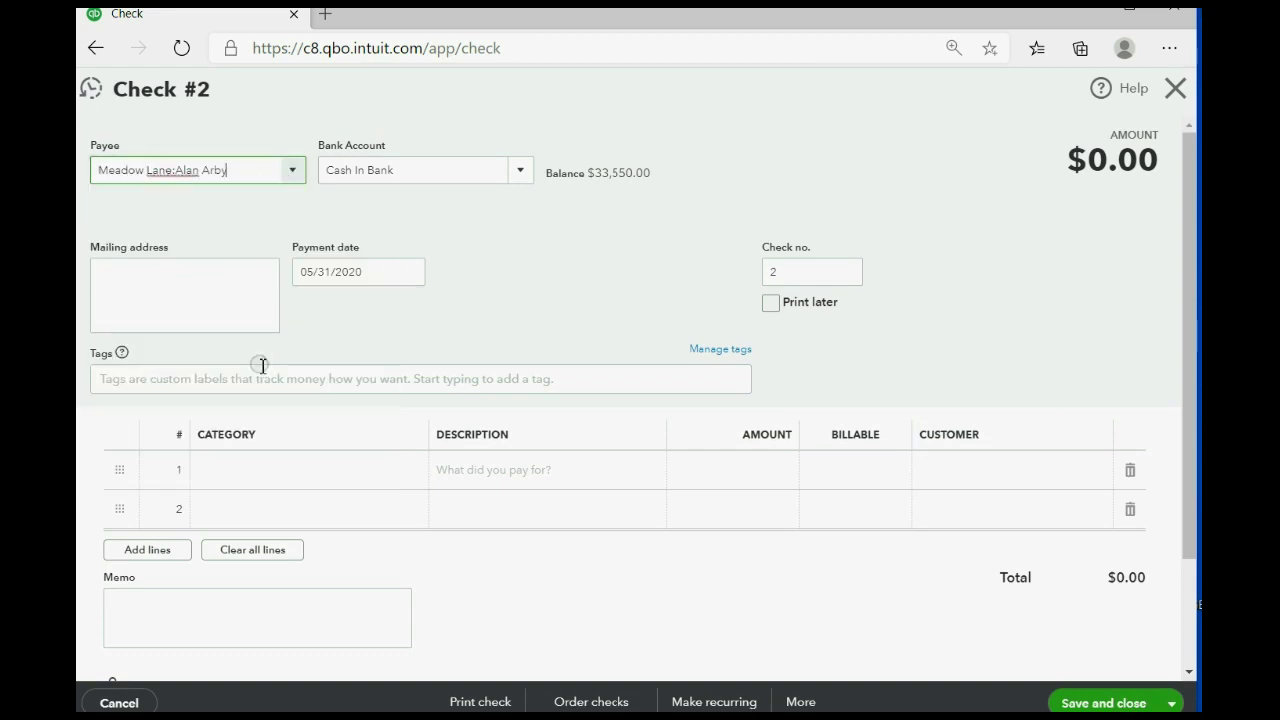
pyautogui.click(408, 283)
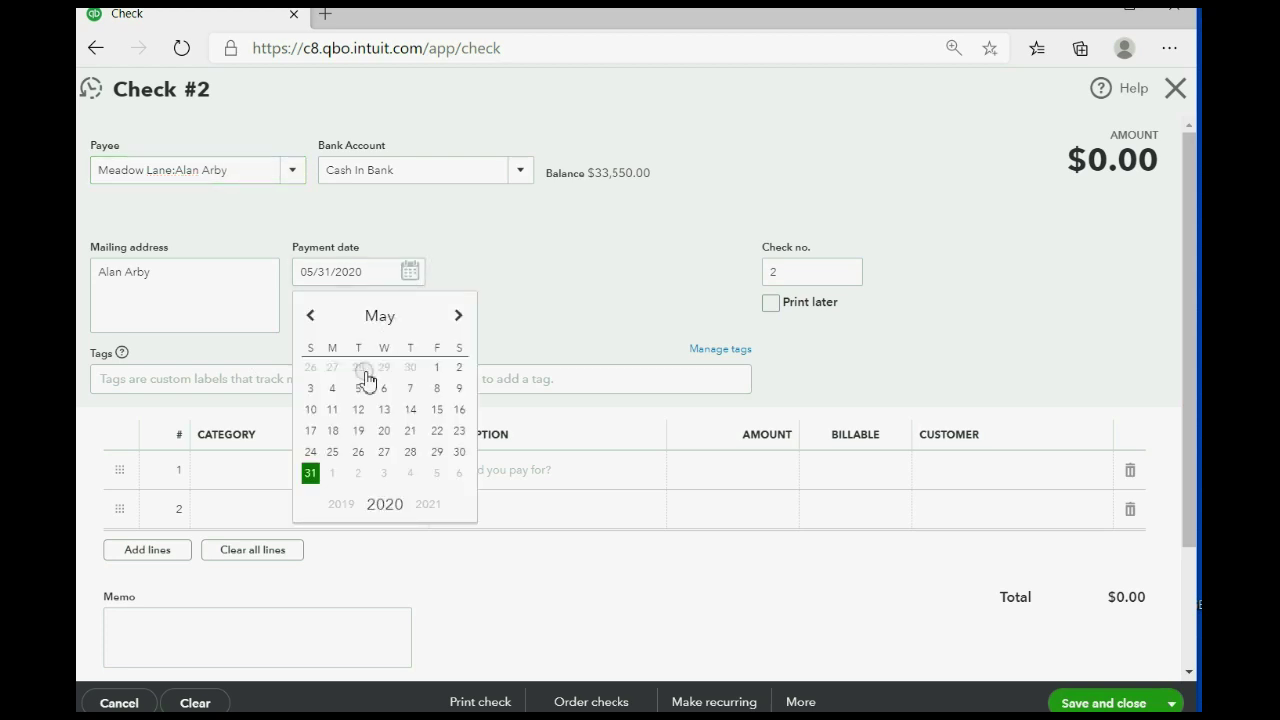
pyautogui.click(312, 474)
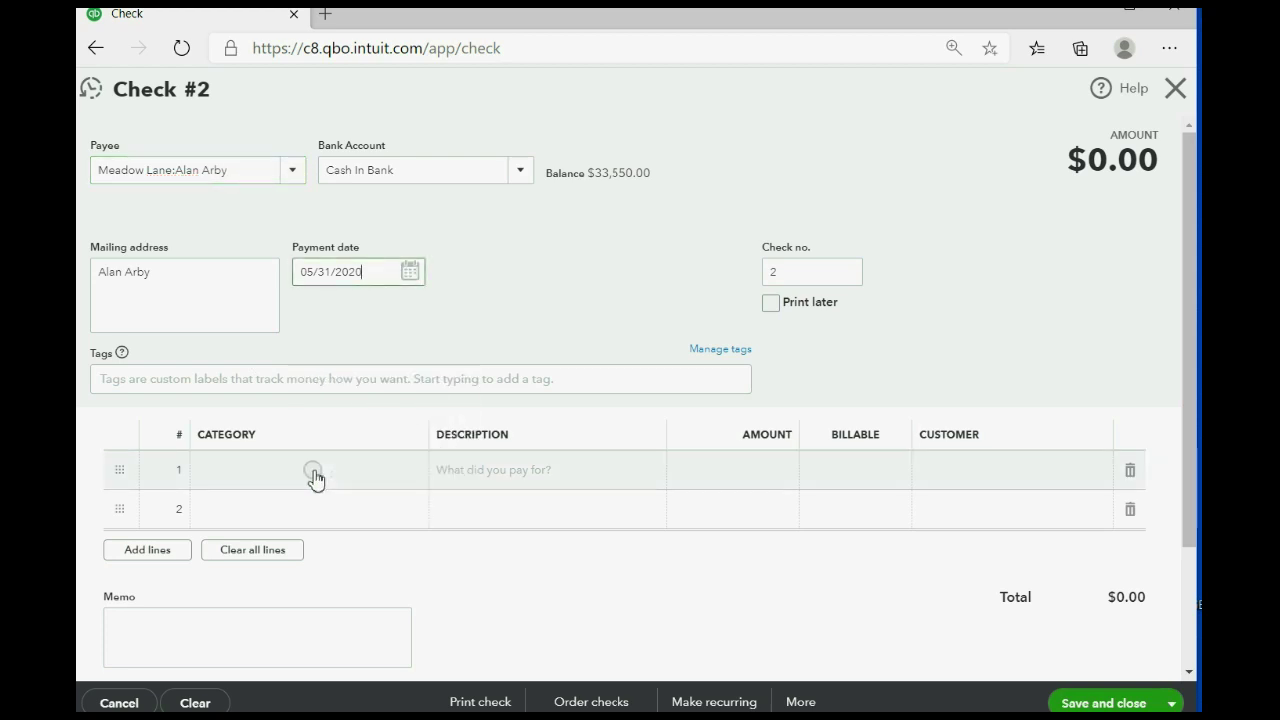
# Step: Fill the check's first line with an amount of 17,350.00 and the category Payable To Landlord Clients
pyautogui.click(314, 479)
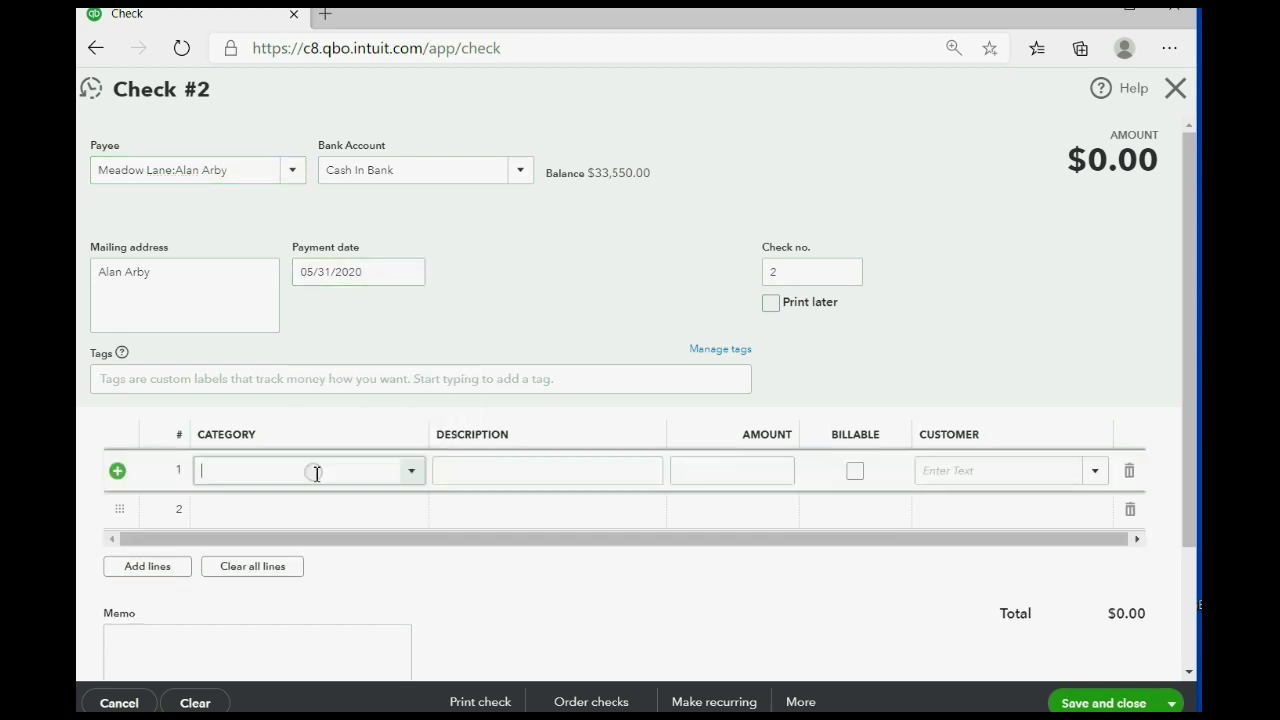
pyautogui.click(755, 477)
pyautogui.write('1')
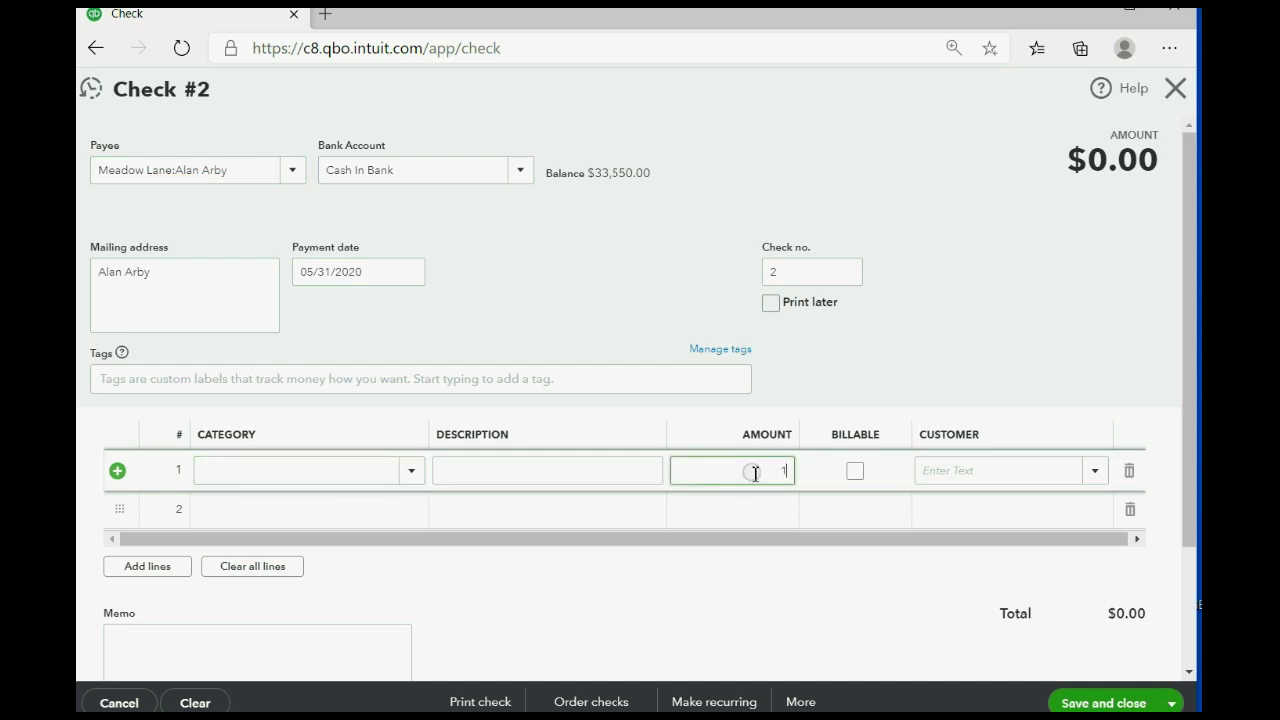
pyautogui.write('7,350')
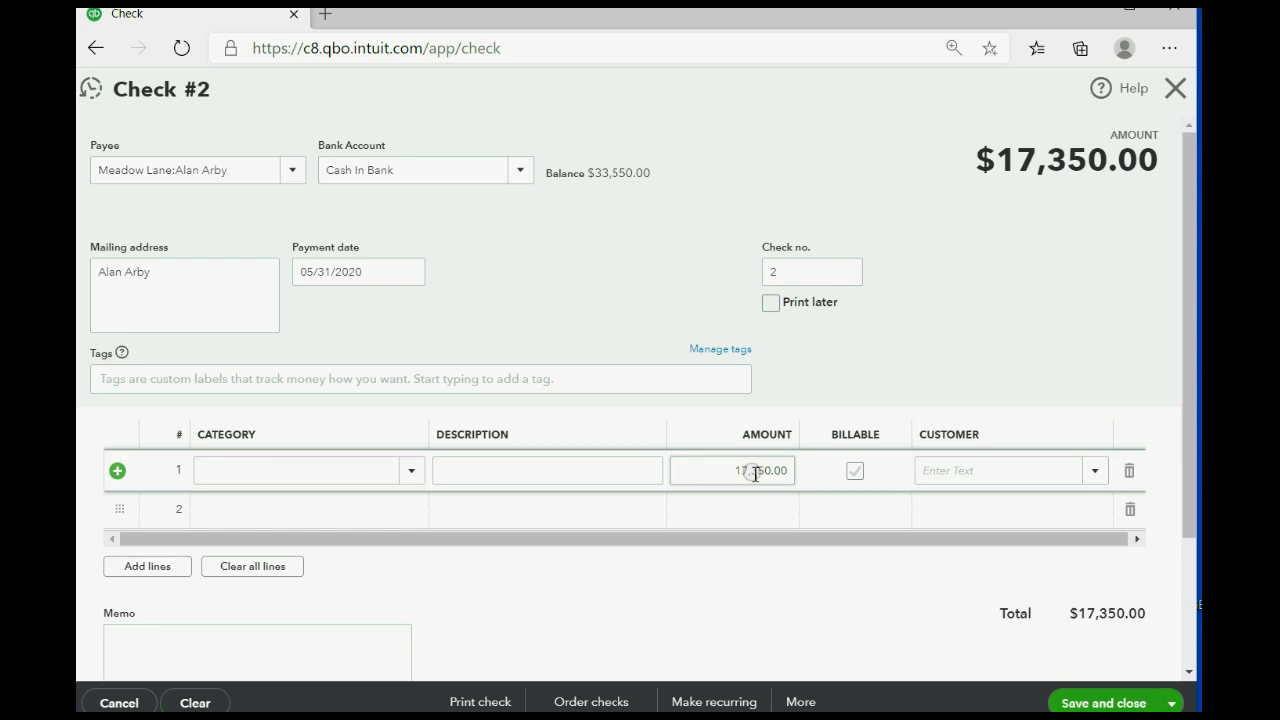
pyautogui.click(855, 470)
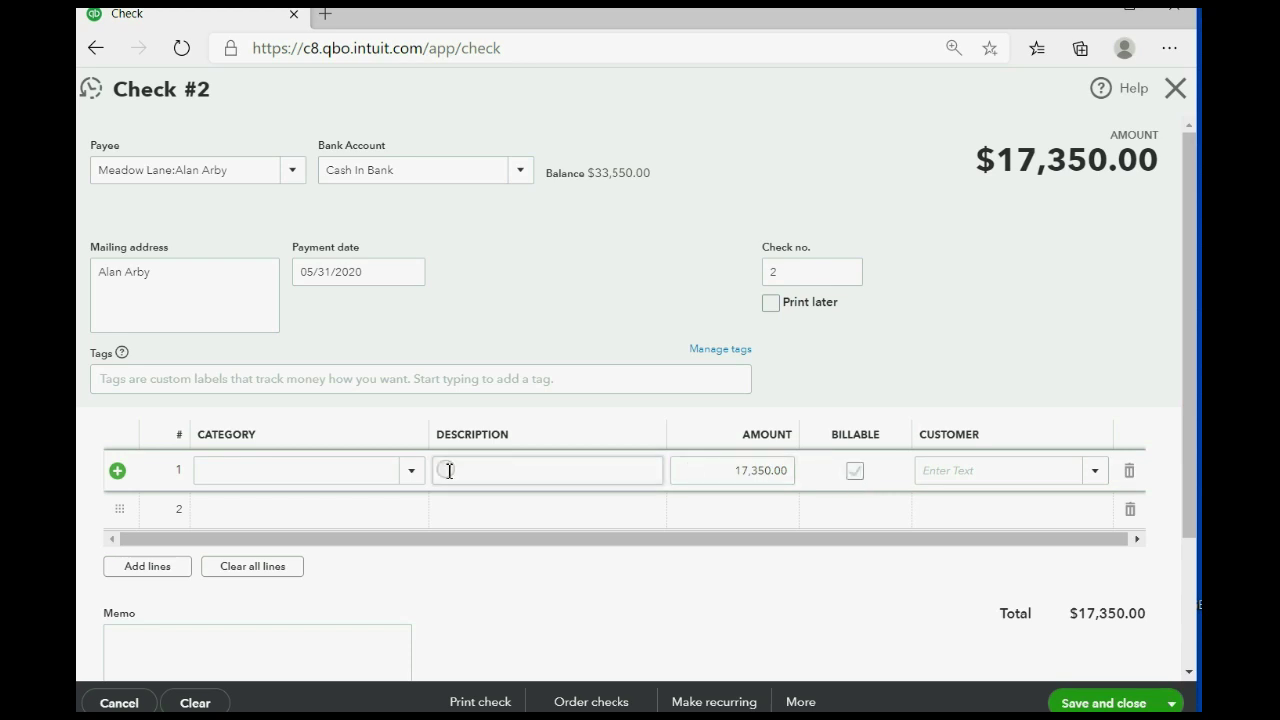
pyautogui.click(409, 472)
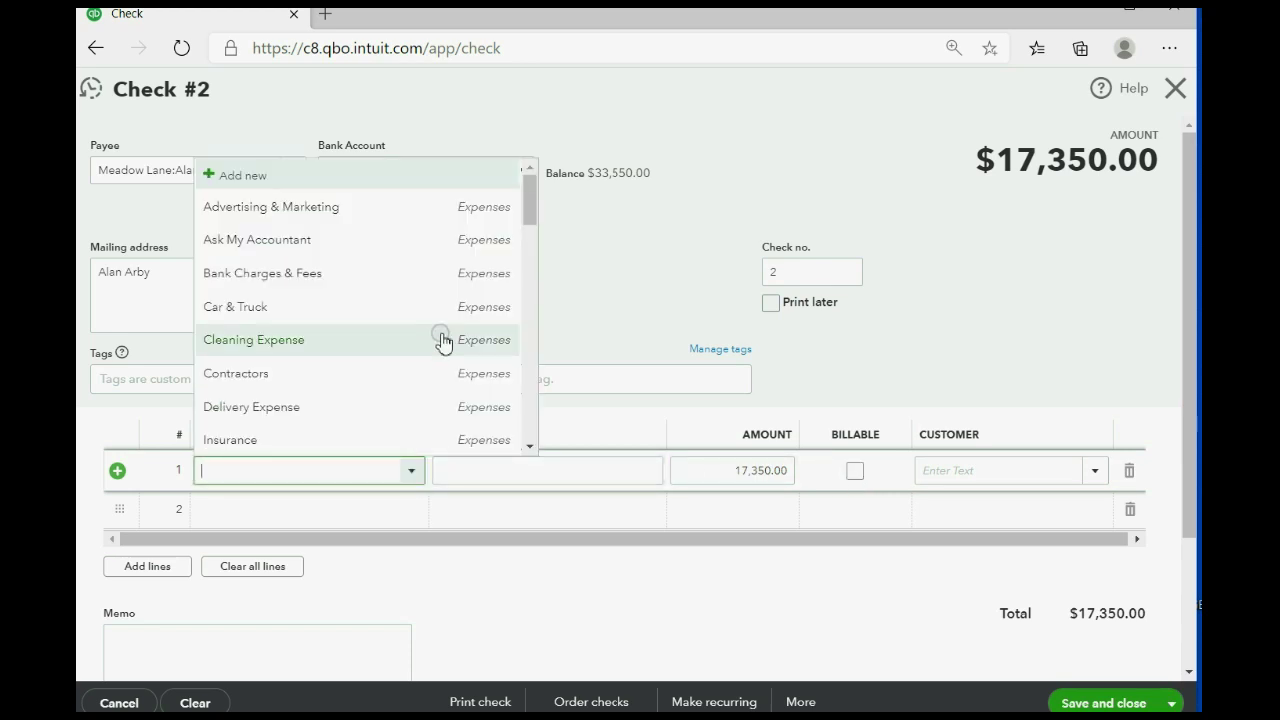
pyautogui.moveTo(530, 222); pyautogui.dragTo(530, 348)
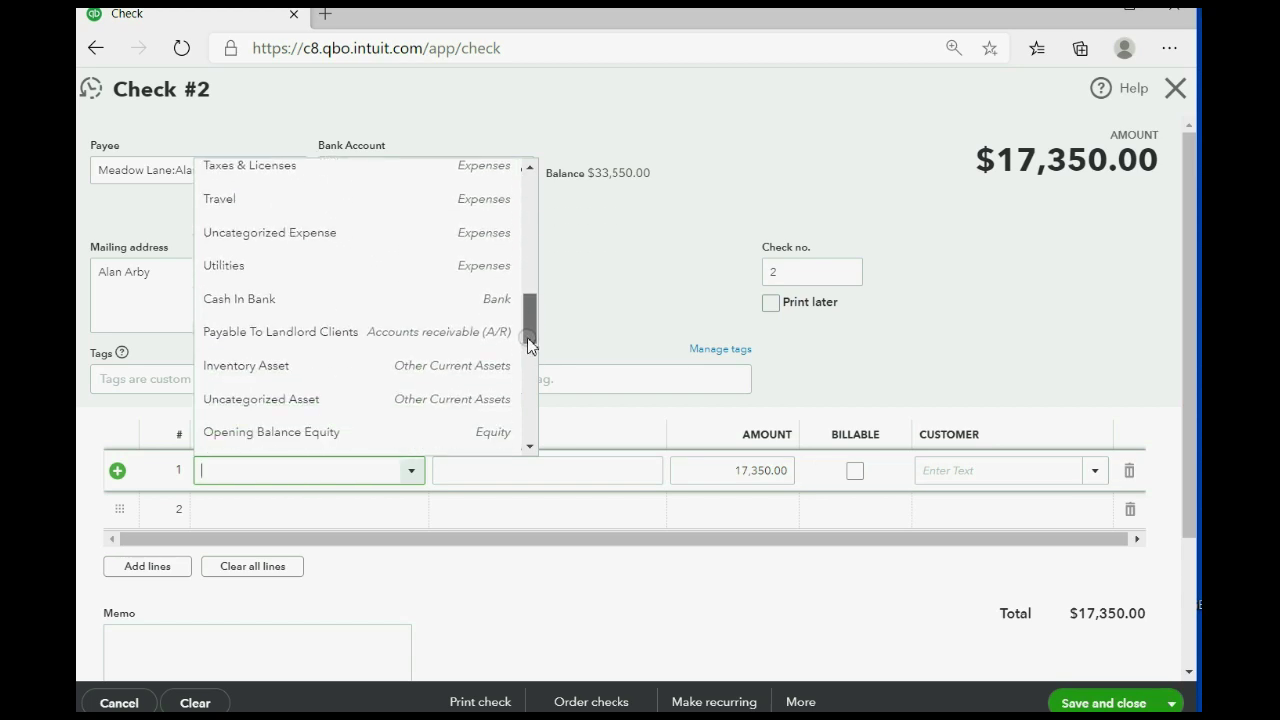
pyautogui.click(389, 342)
pyautogui.click(409, 472)
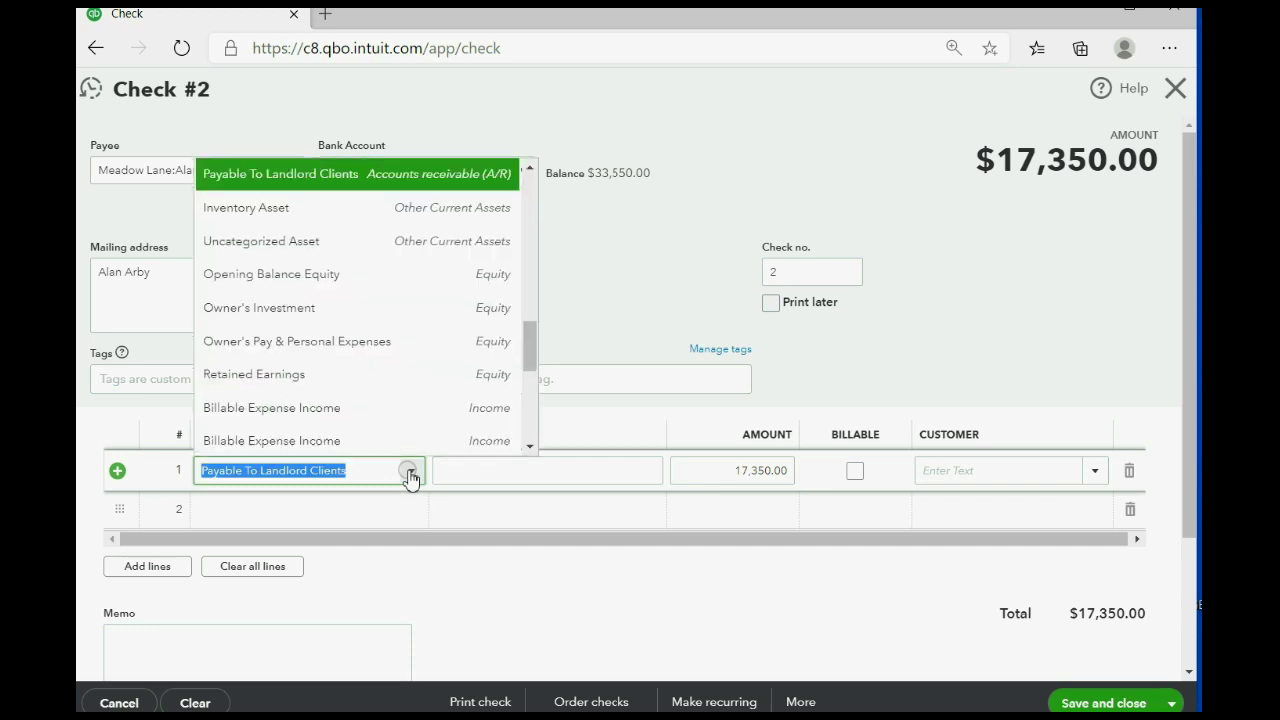
pyautogui.click(409, 472)
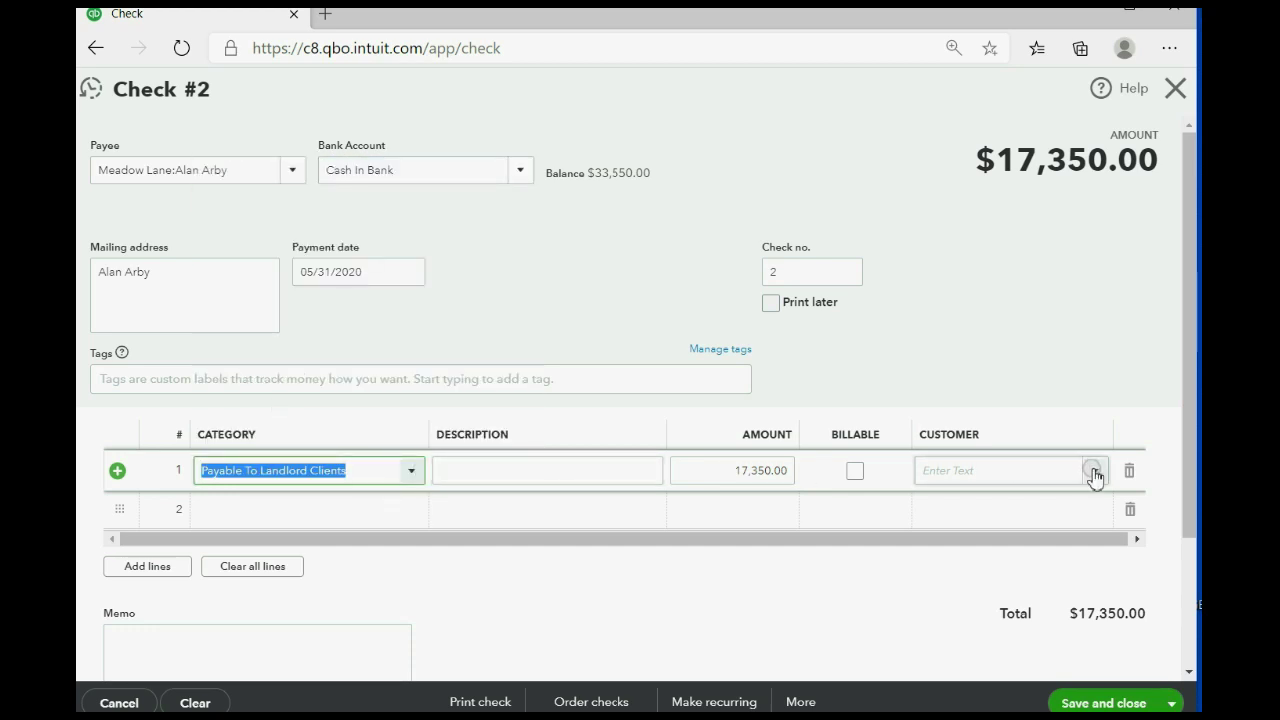
# Step: Assign the check line to the first Meadow Lane tenant, and save the check to review that tenant's total in the Payouts To Landlords report
pyautogui.click(1094, 472)
pyautogui.click(1001, 576)
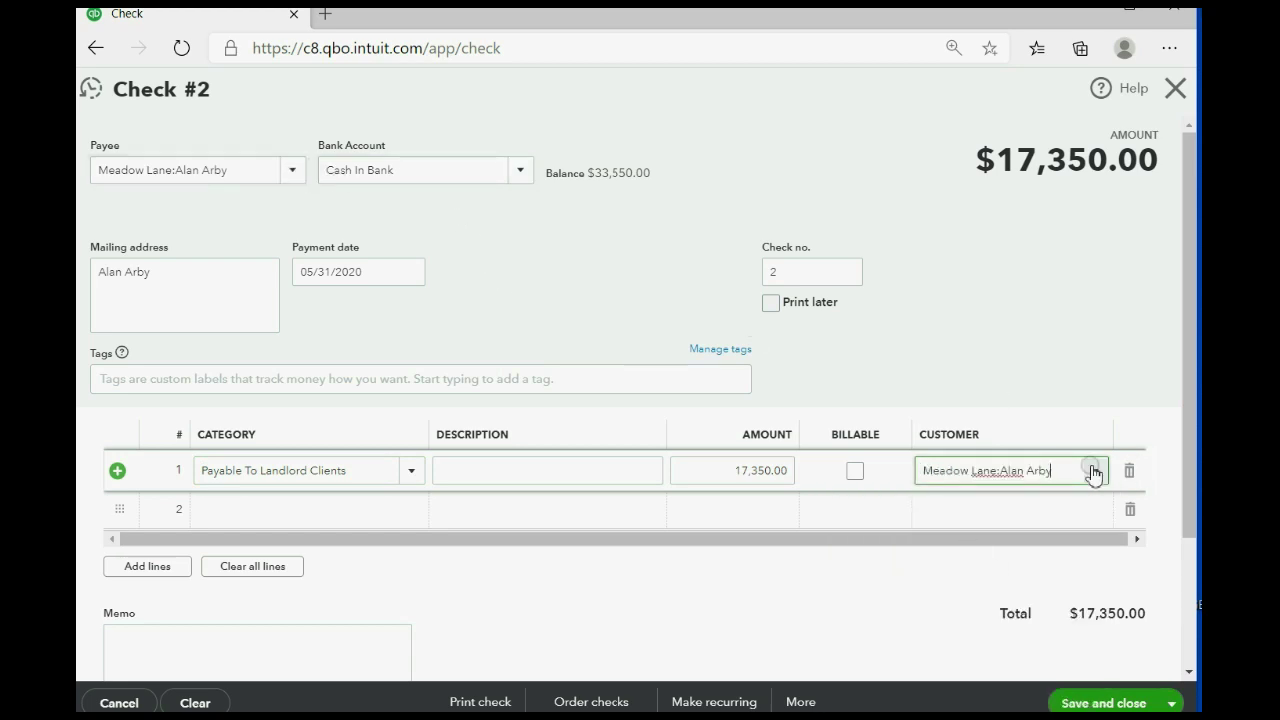
pyautogui.click(1103, 703)
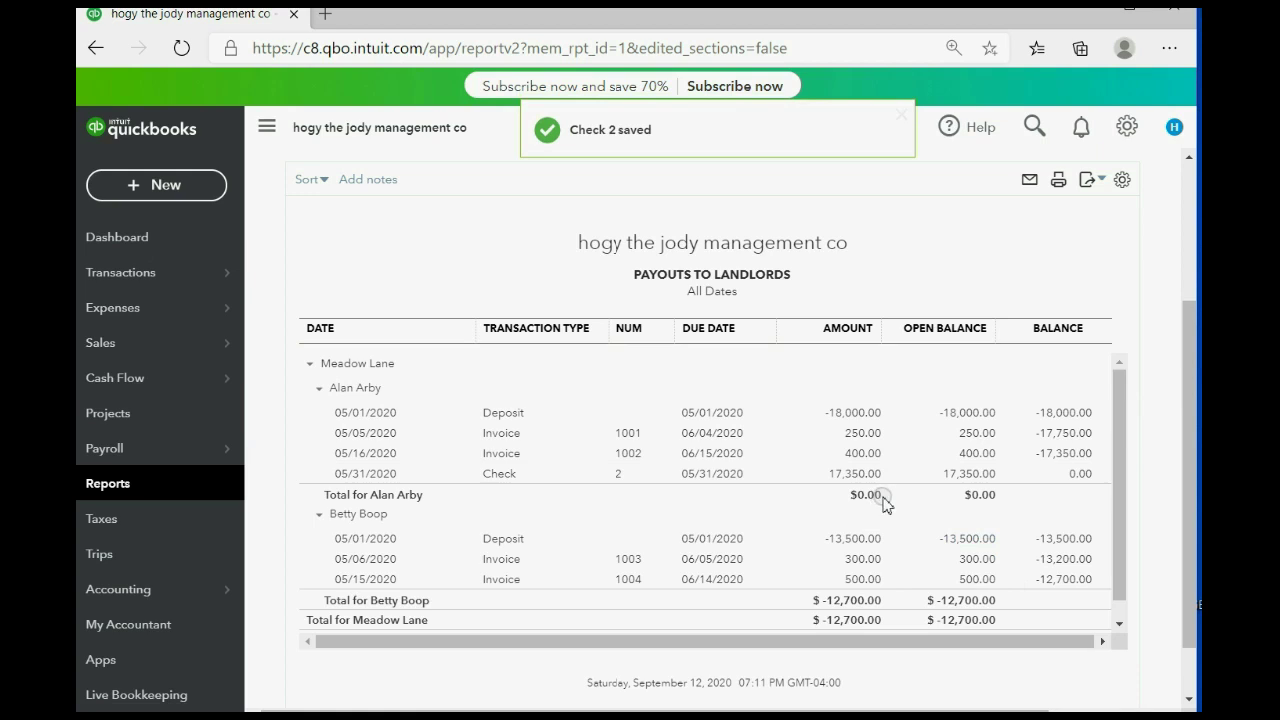
pyautogui.moveTo(881, 496); pyautogui.dragTo(859, 507)
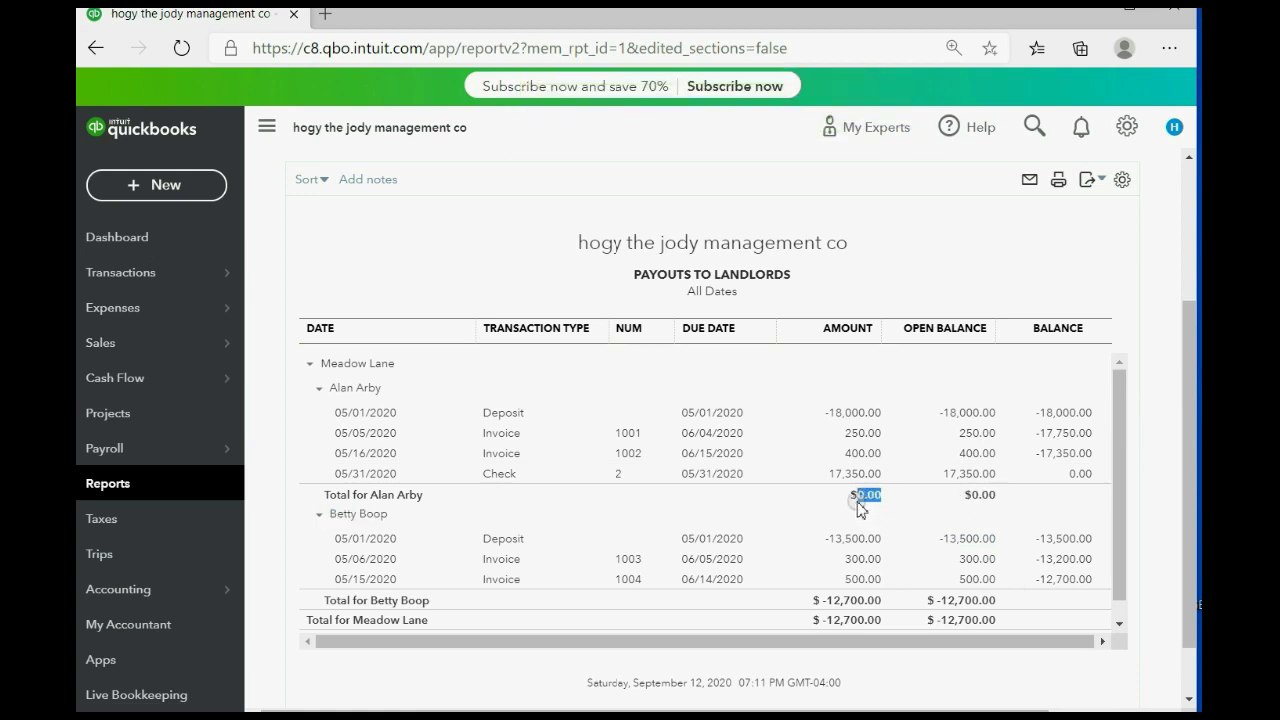
pyautogui.click(1170, 387)
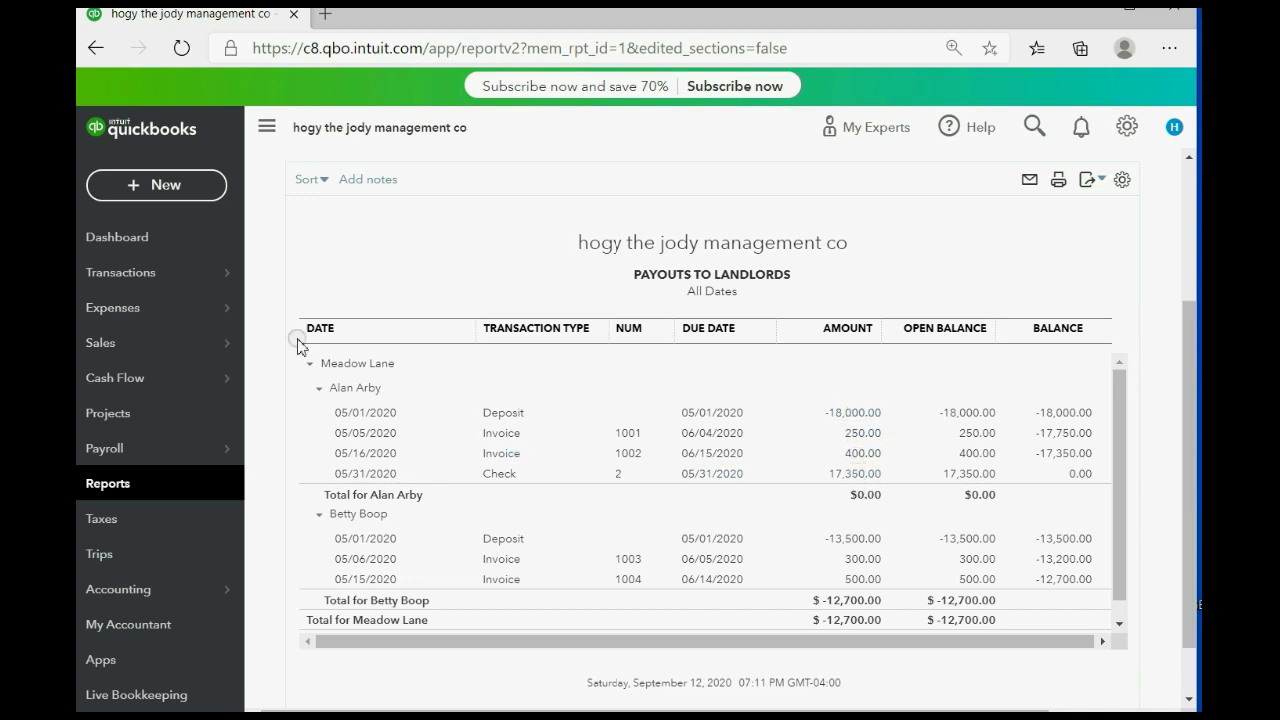
# Step: Start another check payable to the second Meadow Lane tenant
pyautogui.click(153, 189)
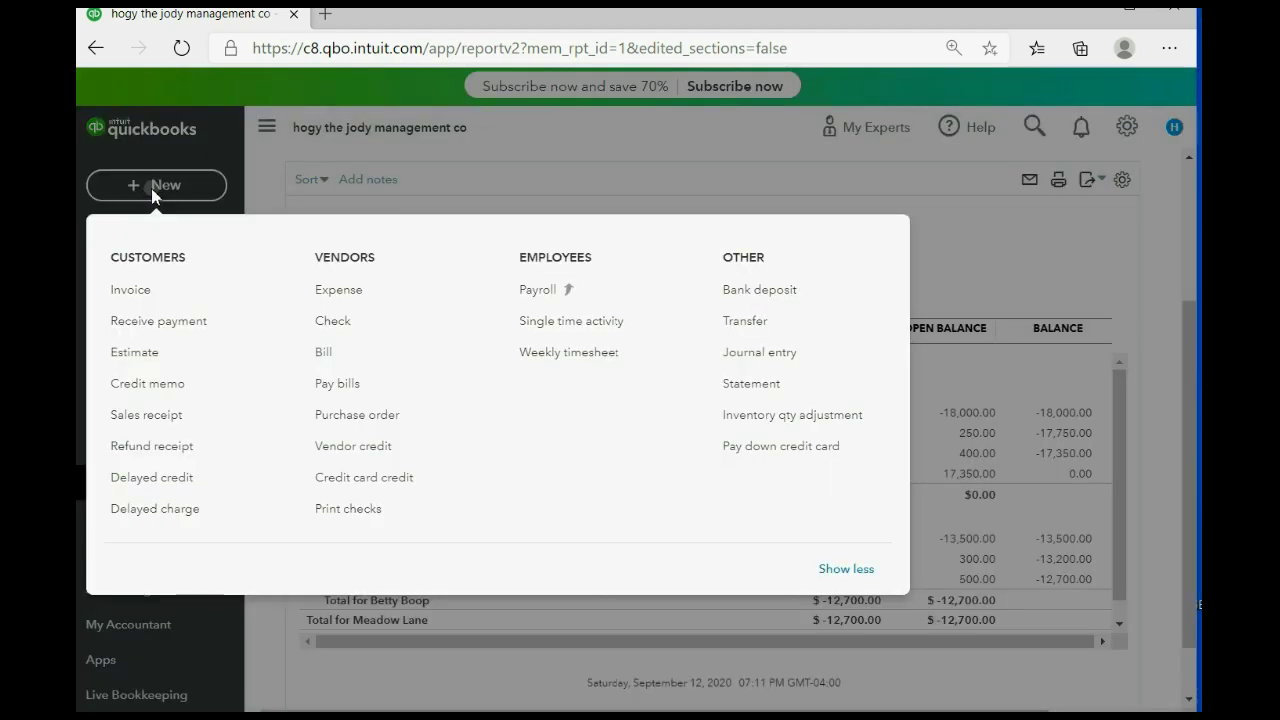
pyautogui.click(324, 322)
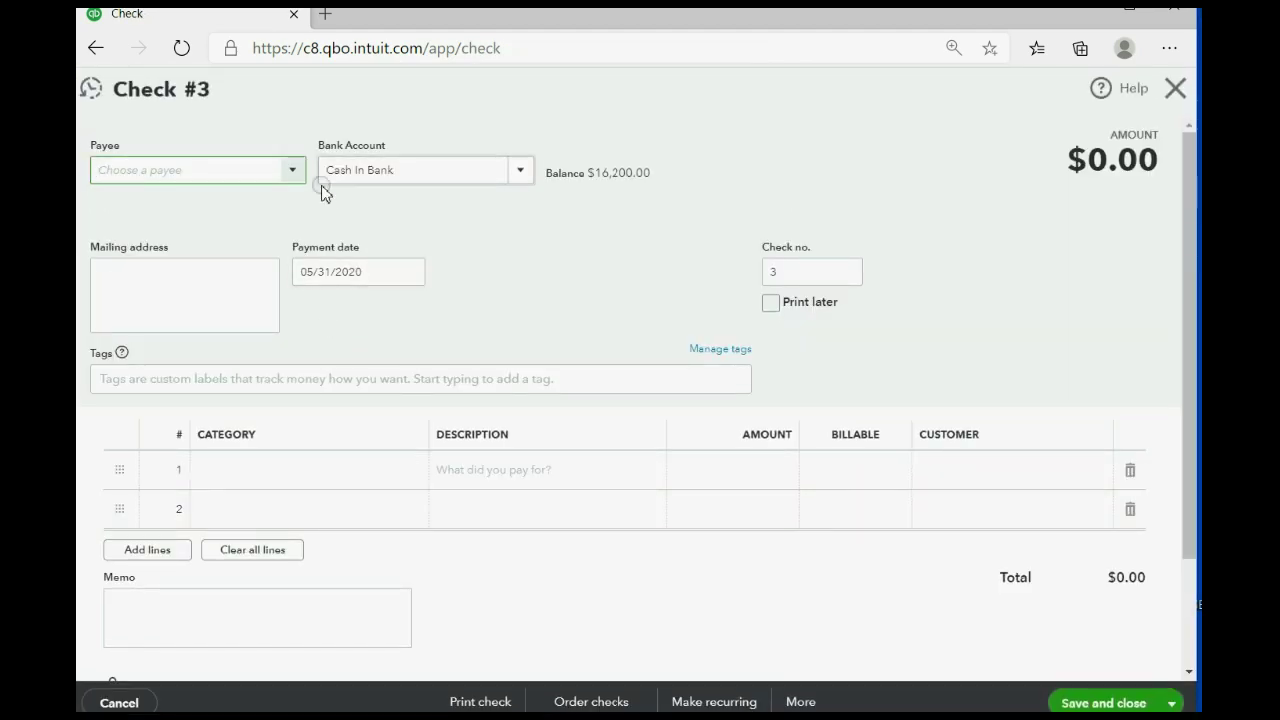
pyautogui.click(290, 172)
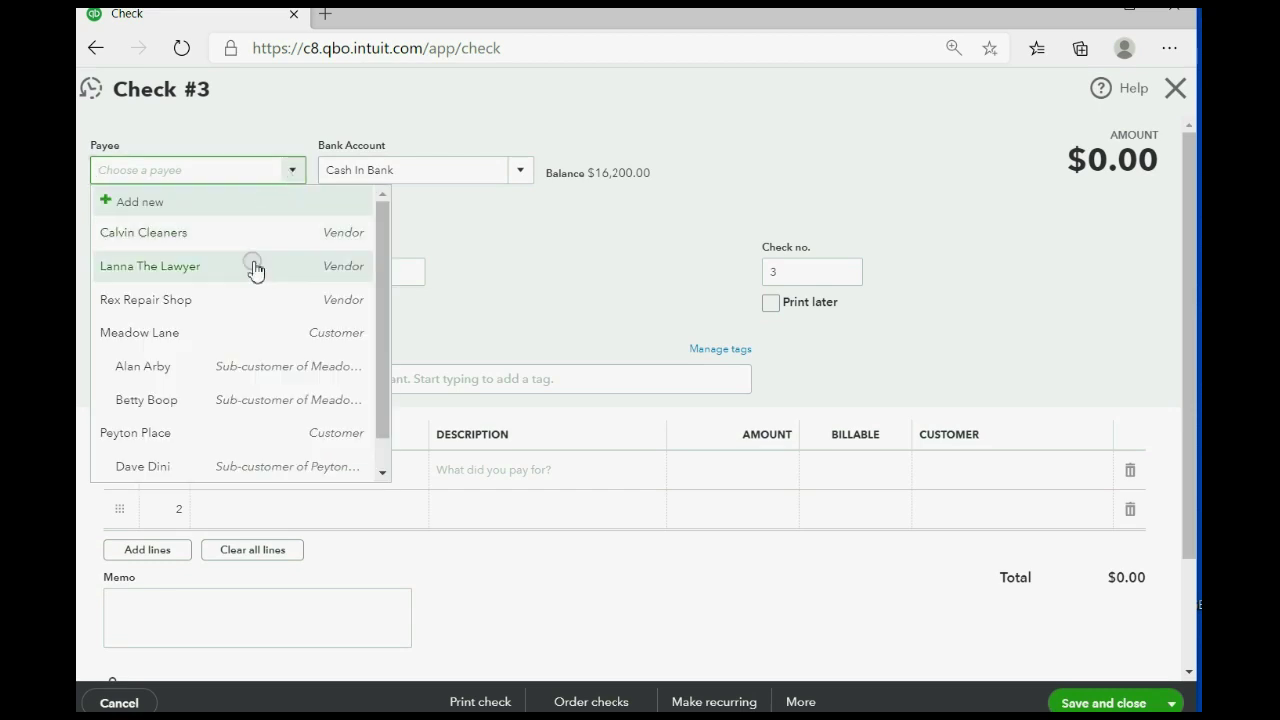
pyautogui.click(271, 392)
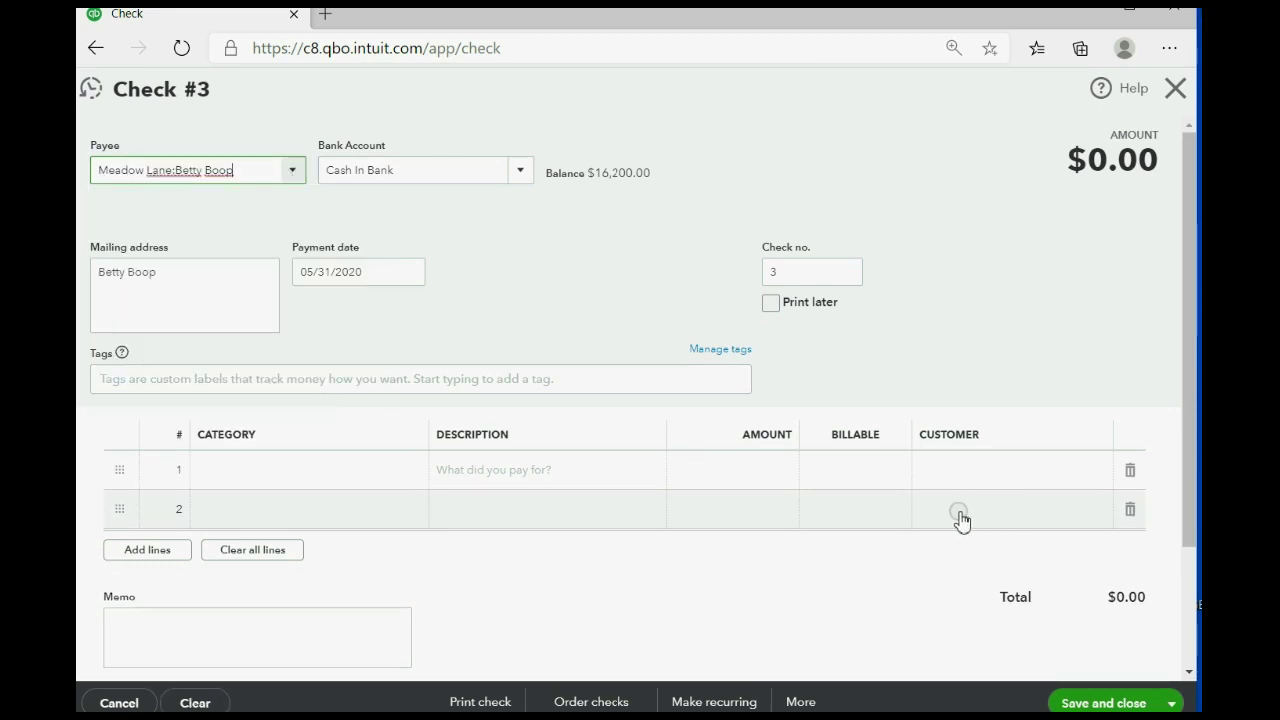
# Step: Fill the new check's first line with the category Payable To Landlord Clients and an amount of 12,700.00
pyautogui.click(420, 478)
pyautogui.click(420, 478)
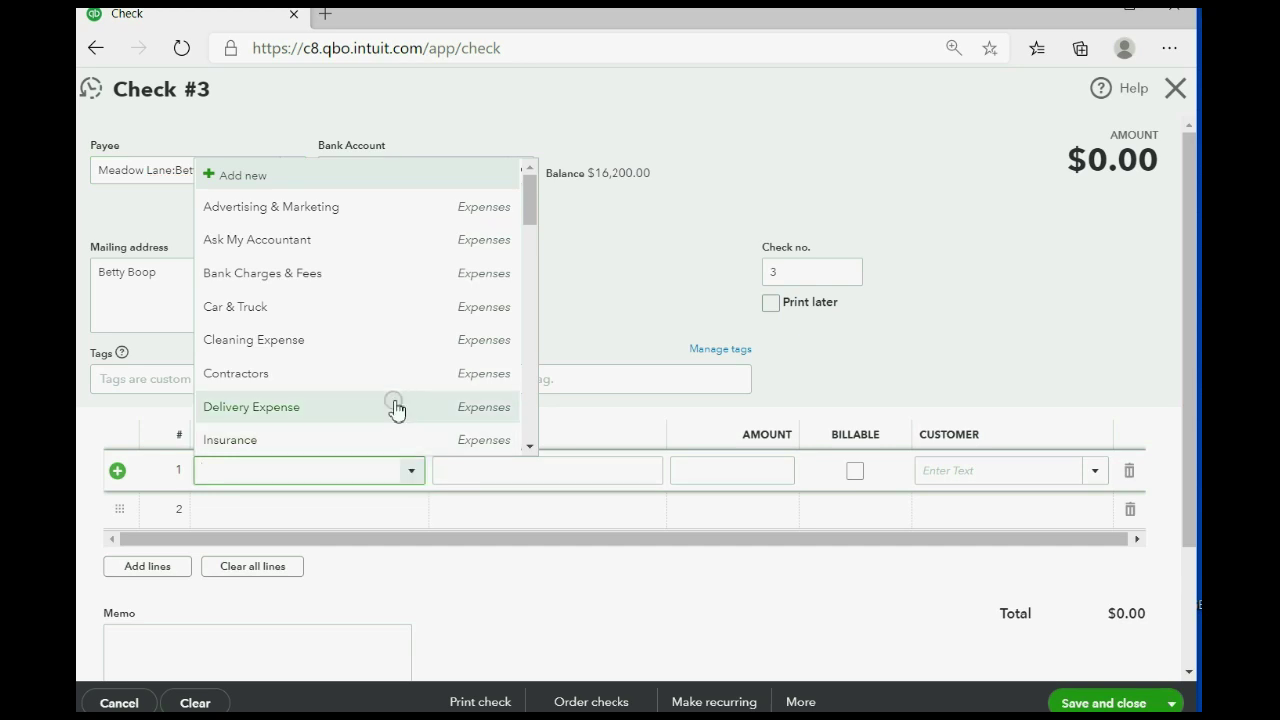
pyautogui.scroll(-2, 404, 312)
pyautogui.scroll(-8, 404, 312)
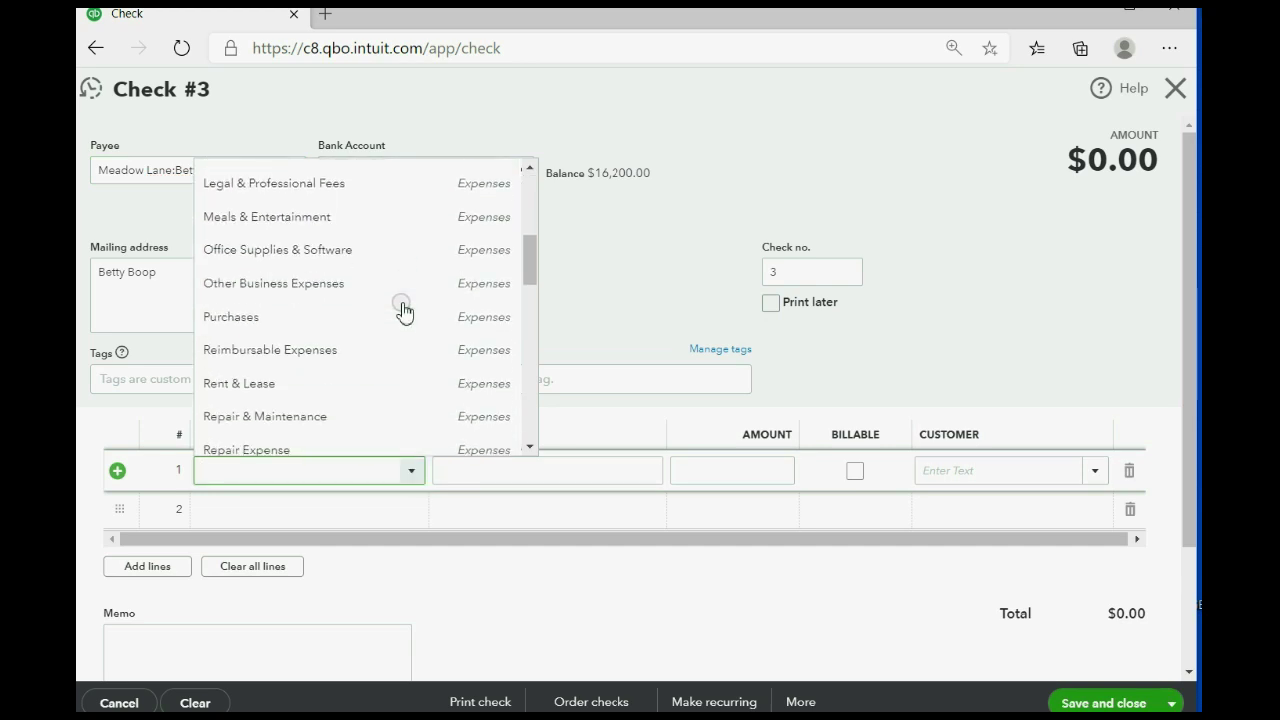
pyautogui.scroll(5, 402, 311)
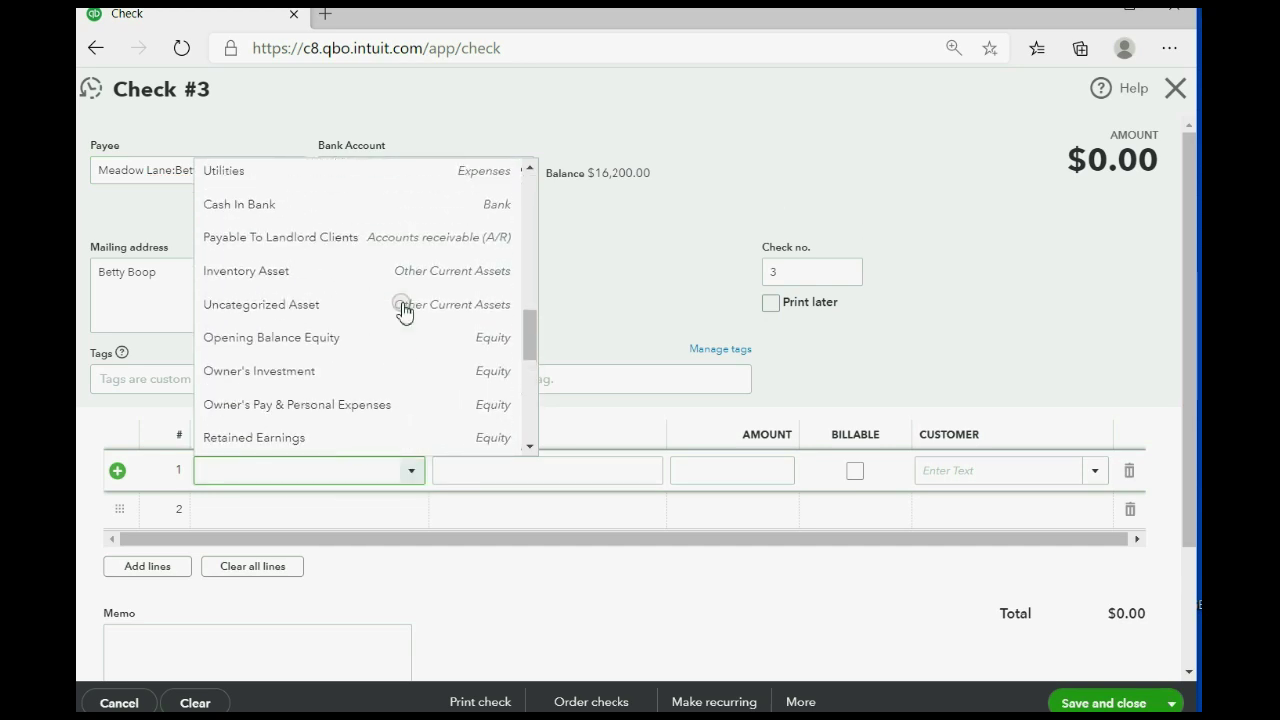
pyautogui.click(393, 250)
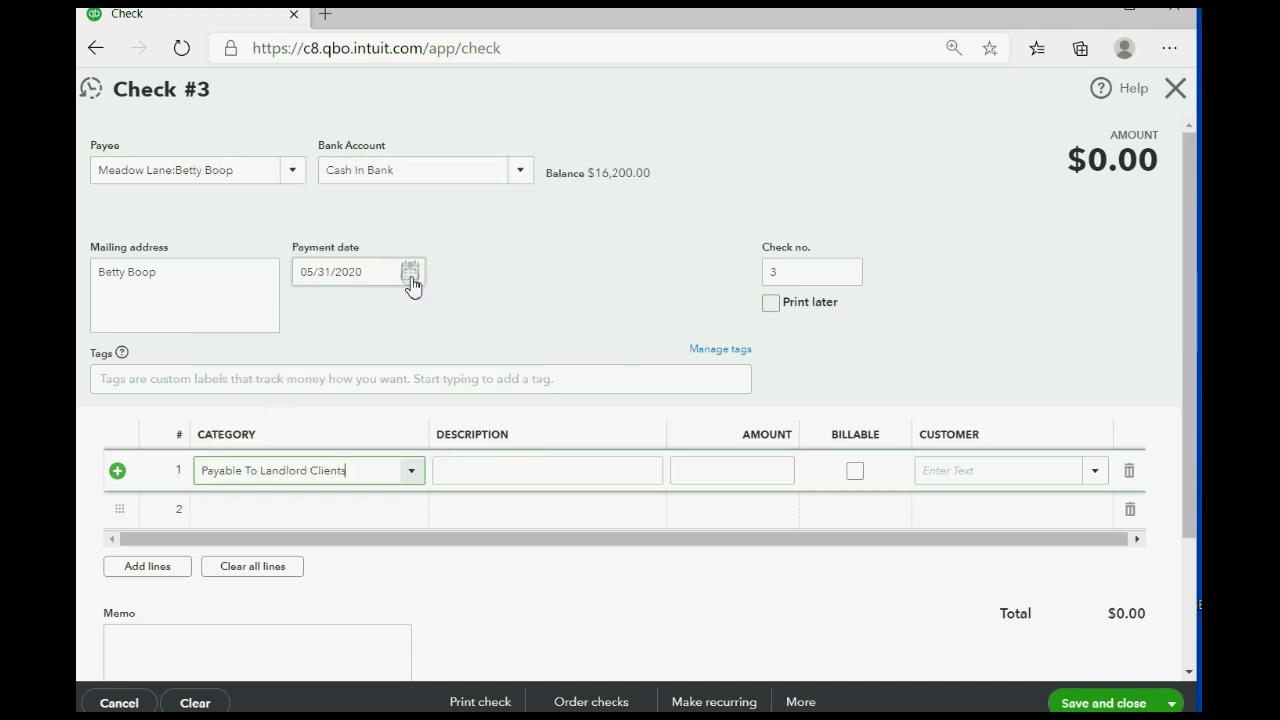
pyautogui.click(762, 477)
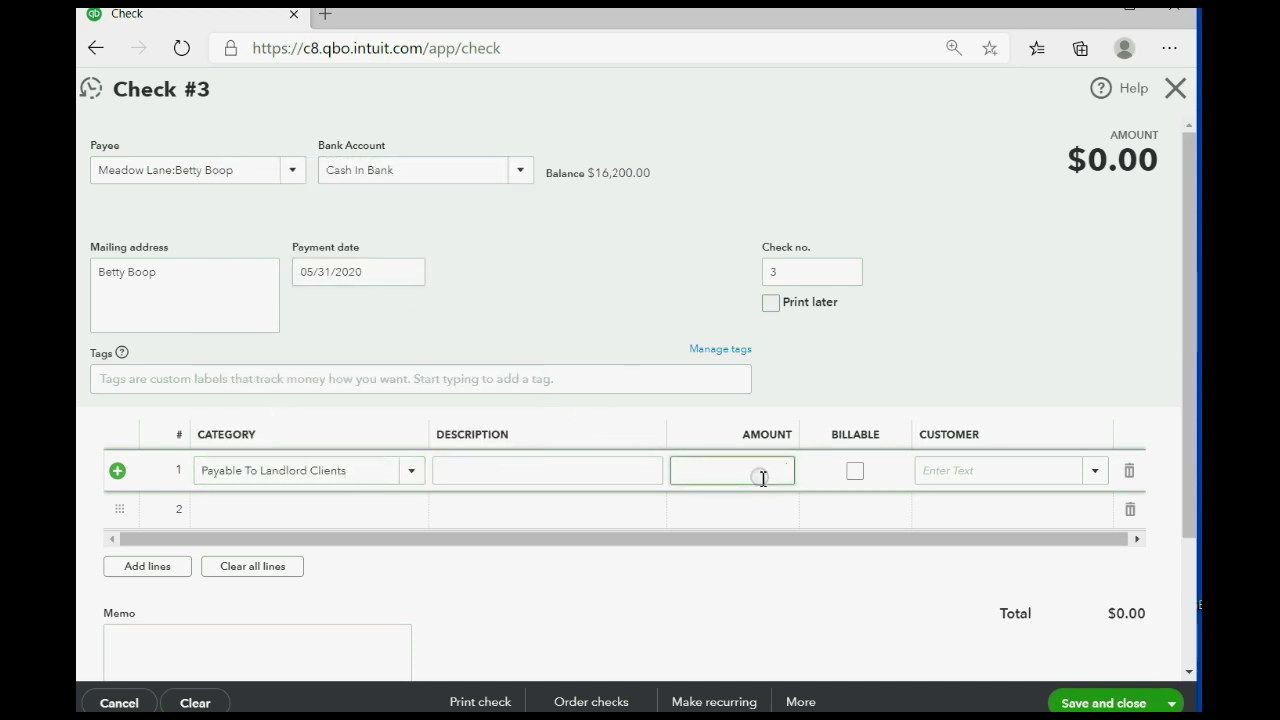
pyautogui.write('12,700')
pyautogui.press('Tab')
# Step: Assign the line to the second Meadow Lane tenant as customer and save the check
pyautogui.click(1094, 471)
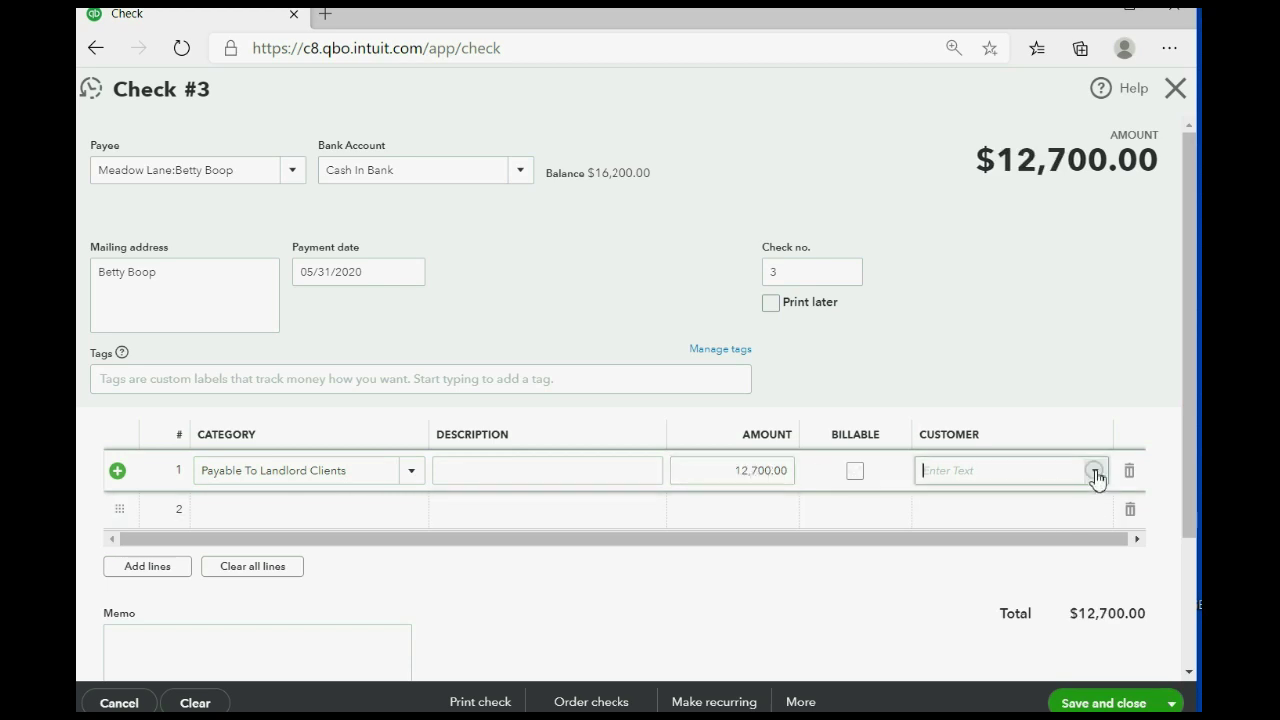
pyautogui.click(972, 607)
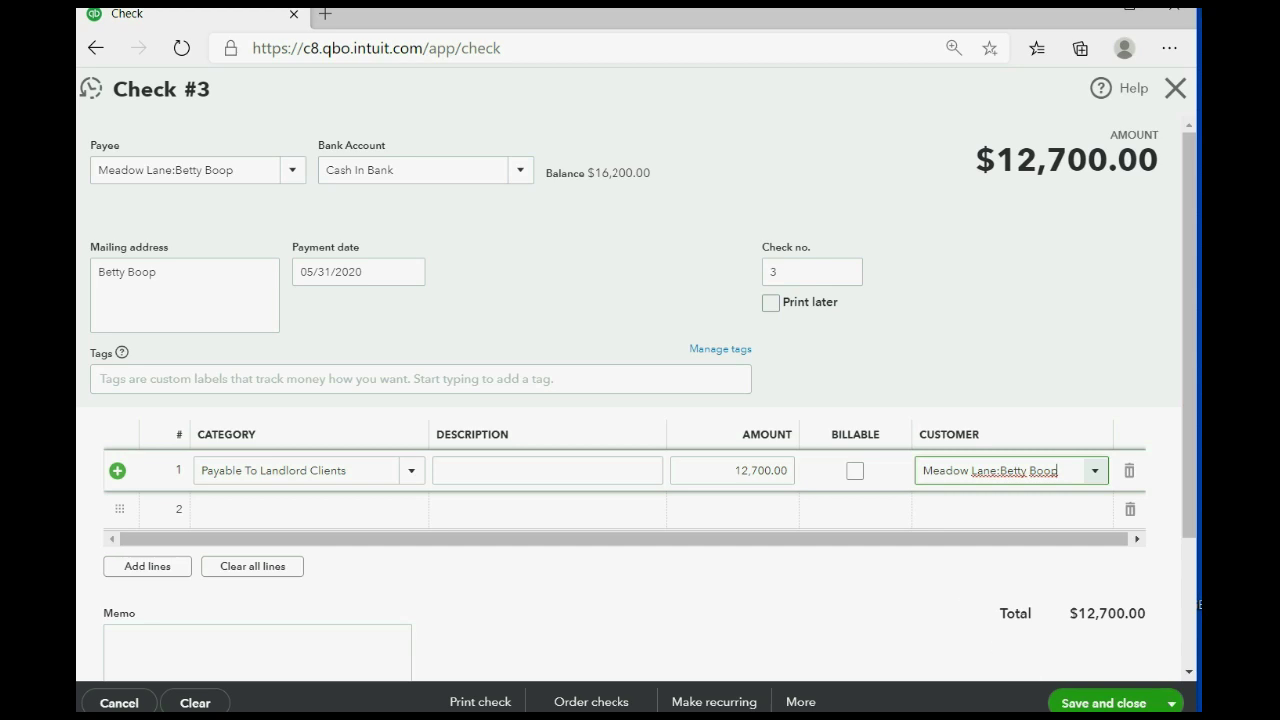
pyautogui.click(1094, 702)
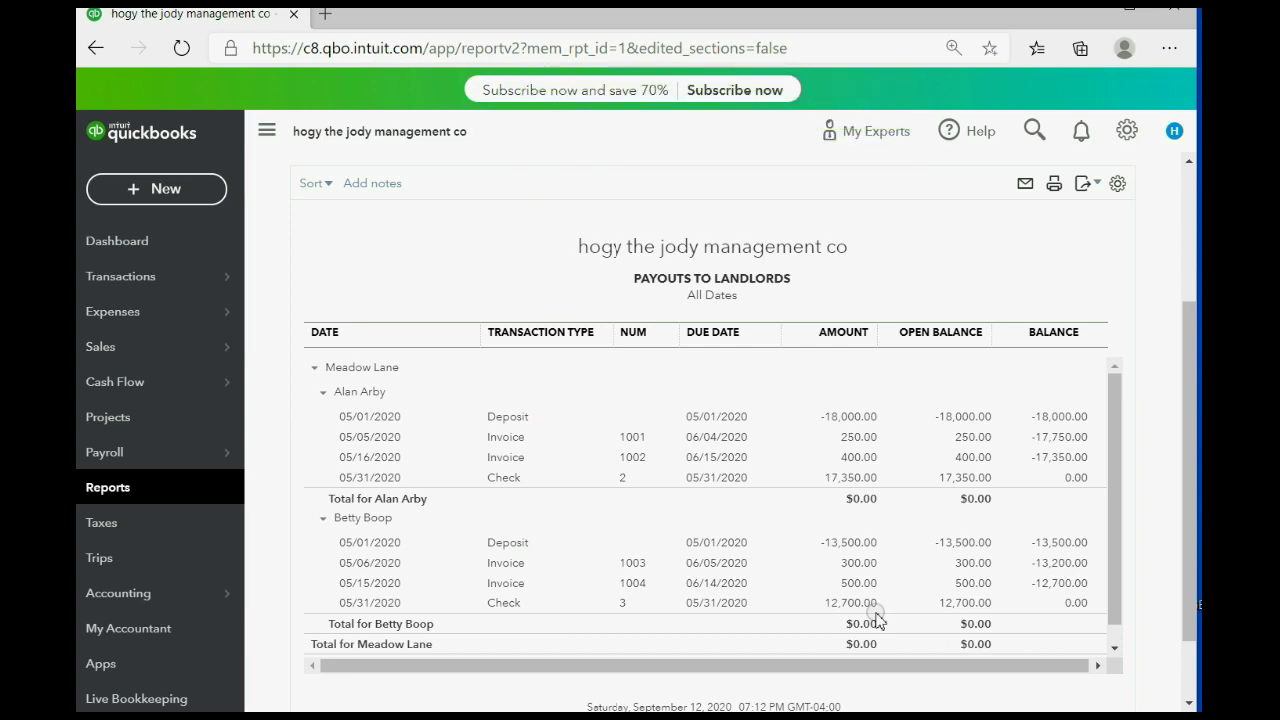
# Step: Check the second tenant's payout total, and open the custom Trial Balance report to examine Payable To Landlord Clients
pyautogui.moveTo(877, 622); pyautogui.dragTo(814, 630)
pyautogui.click(149, 490)
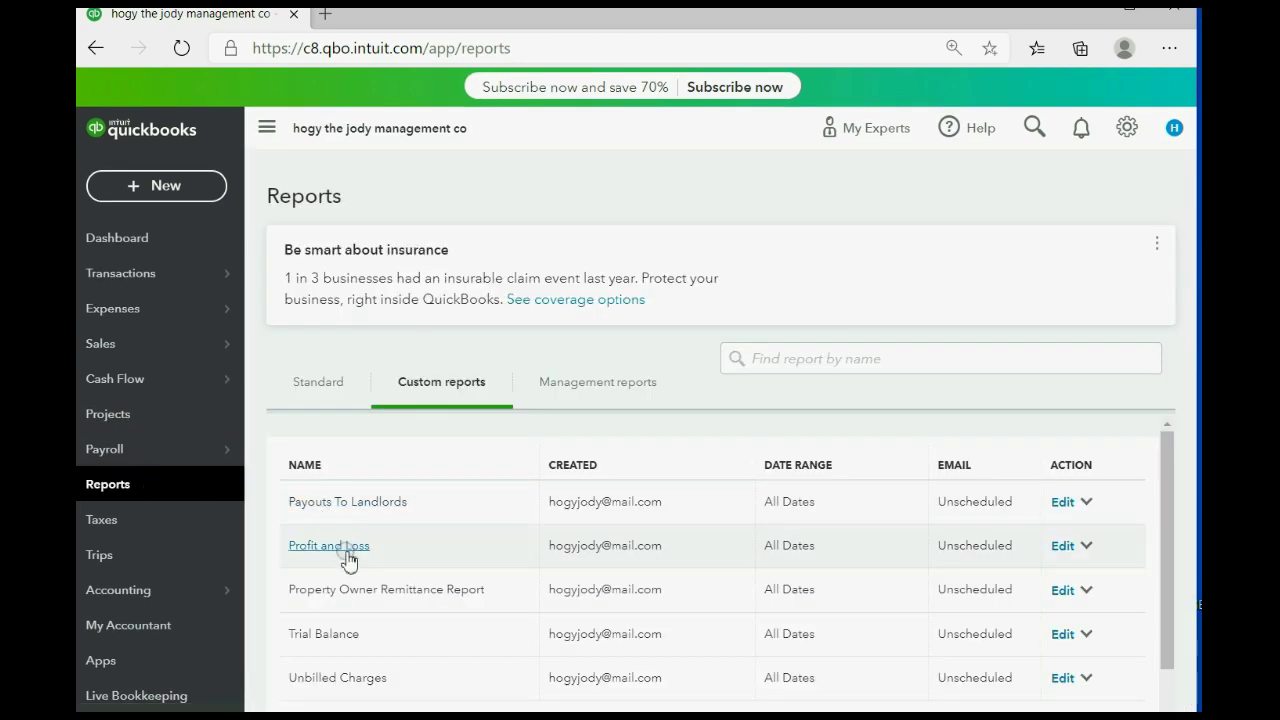
pyautogui.click(345, 636)
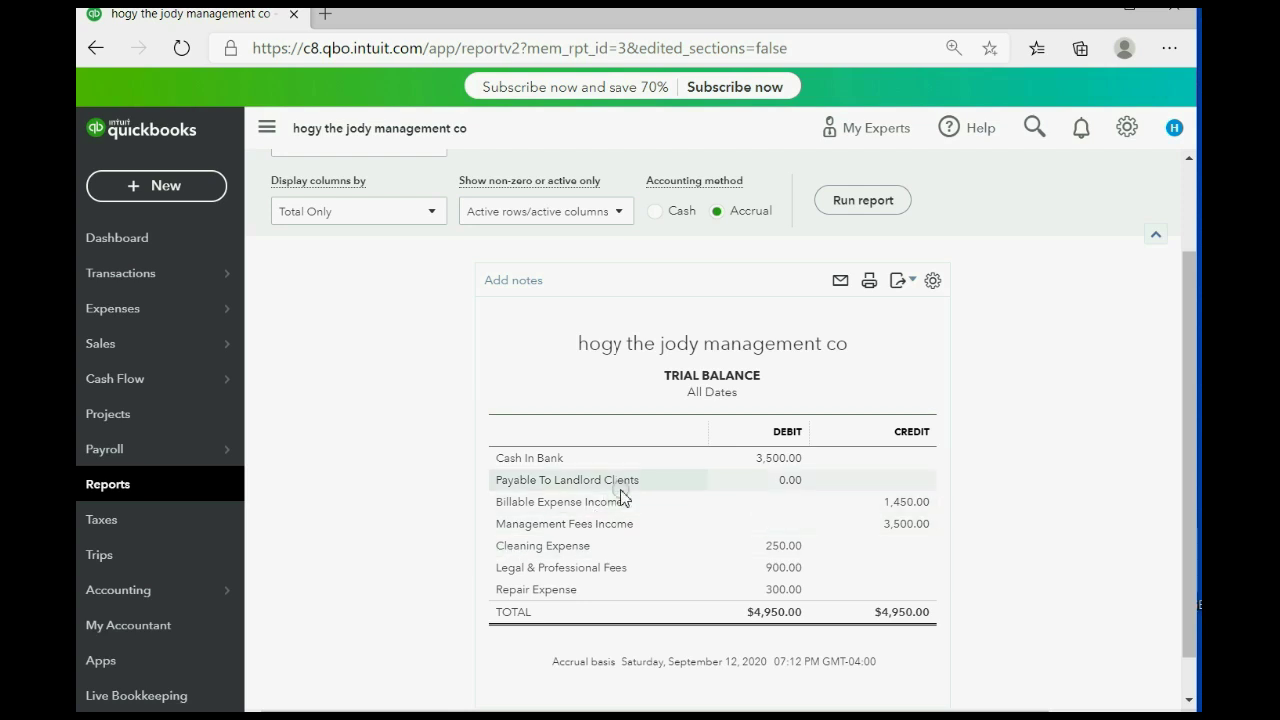